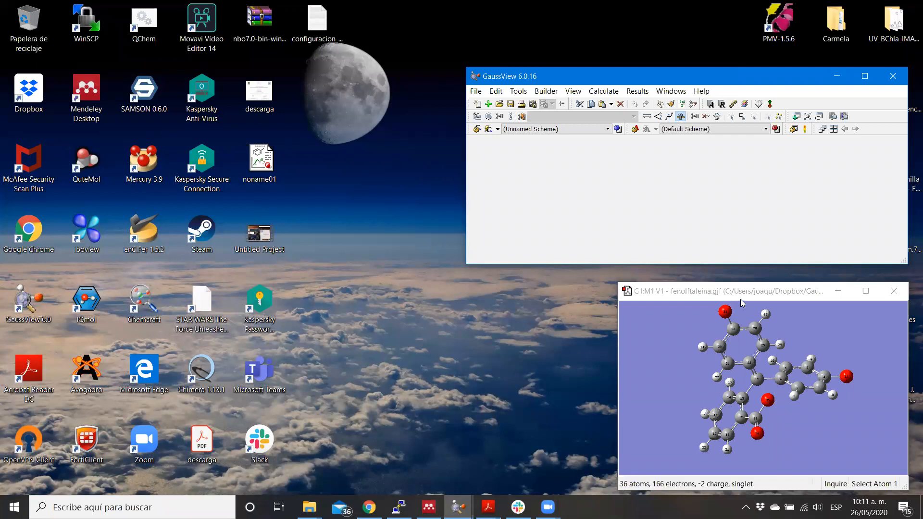
Step: Examine the fenolftaleina.gjf molecule from several angles in a maximized window and restore the window's size
double_click(741, 290)
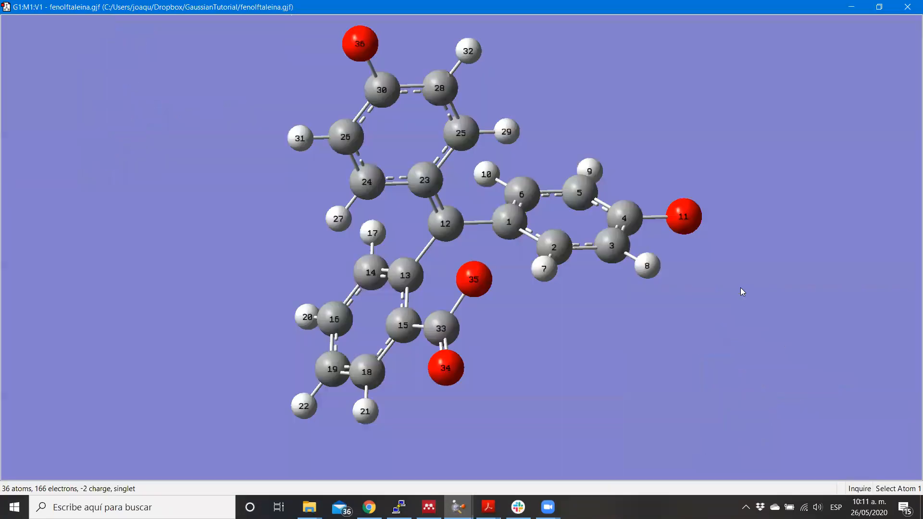
left_click_drag(537, 311, 620, 420)
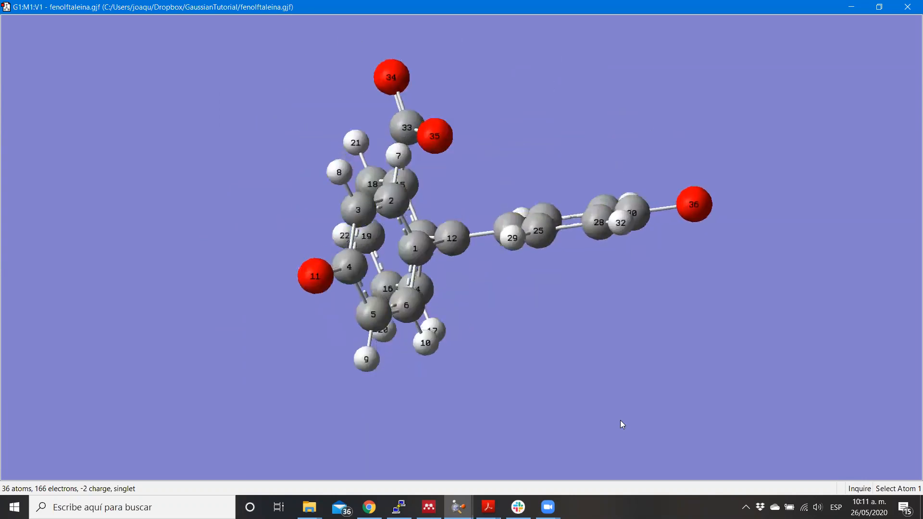
left_click_drag(566, 198, 746, 326)
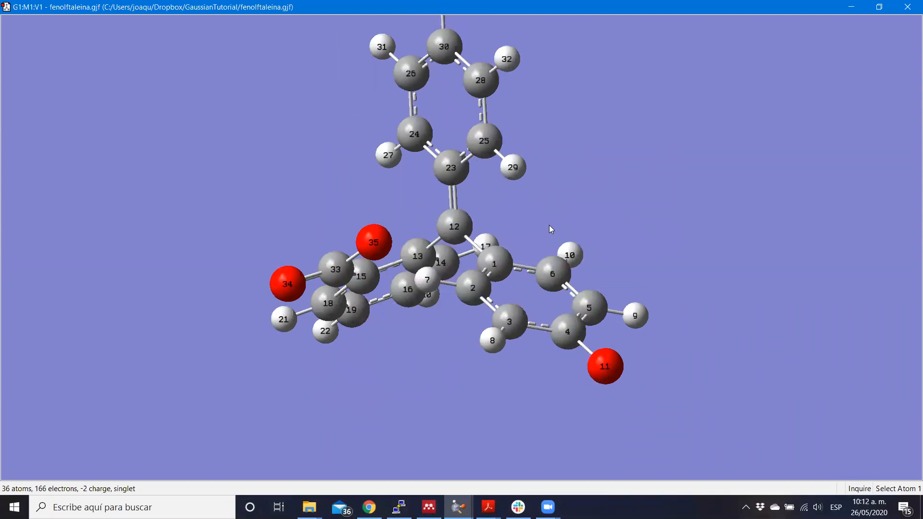
left_click_drag(550, 227, 449, 296)
left_click_drag(614, 268, 518, 173)
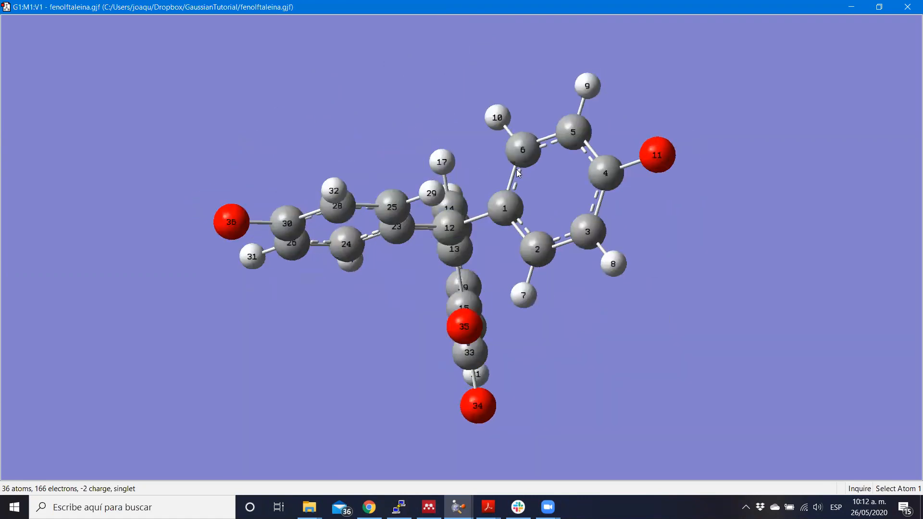
key("super+Down")
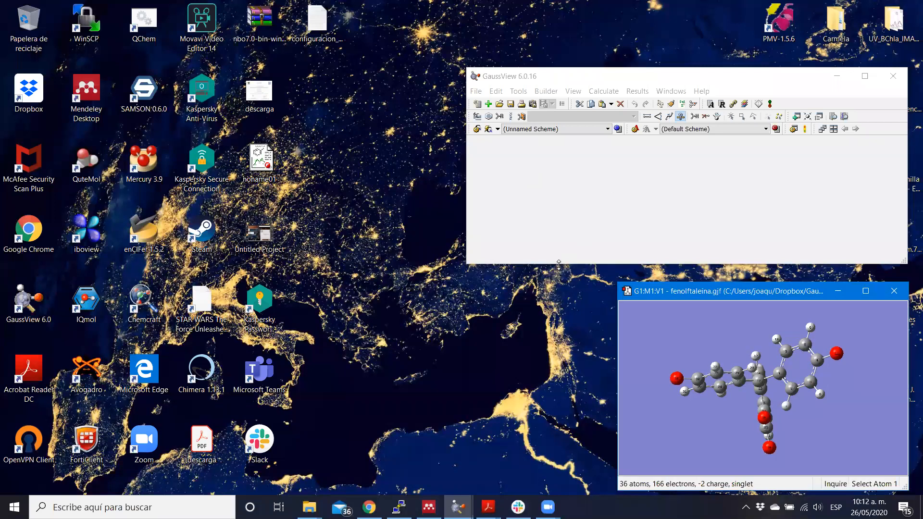
Step: Bring up the dialog for opening files in the GaussianTutorial folder
left_click(476, 92)
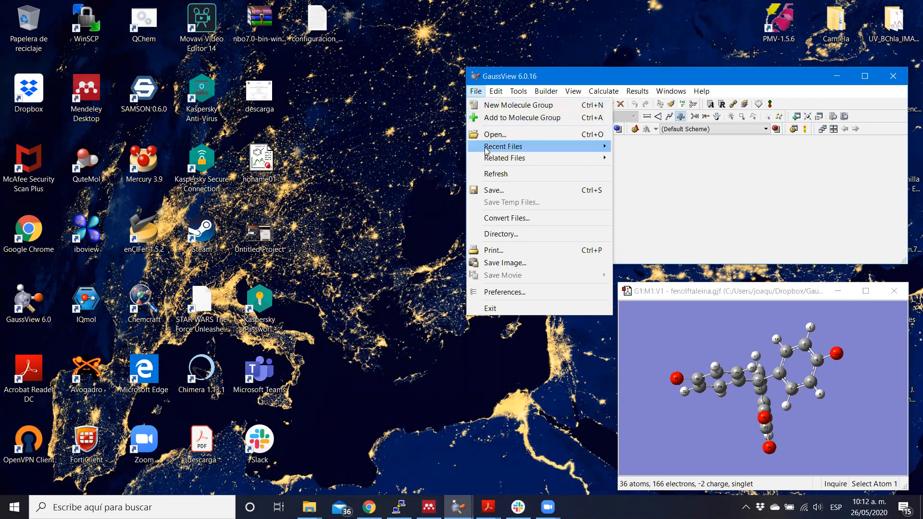
mouse_move(488, 152)
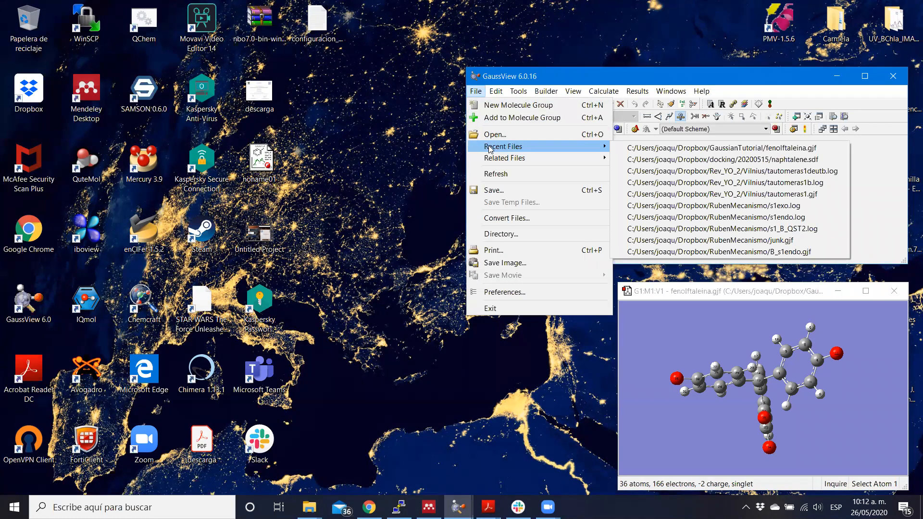
left_click(488, 139)
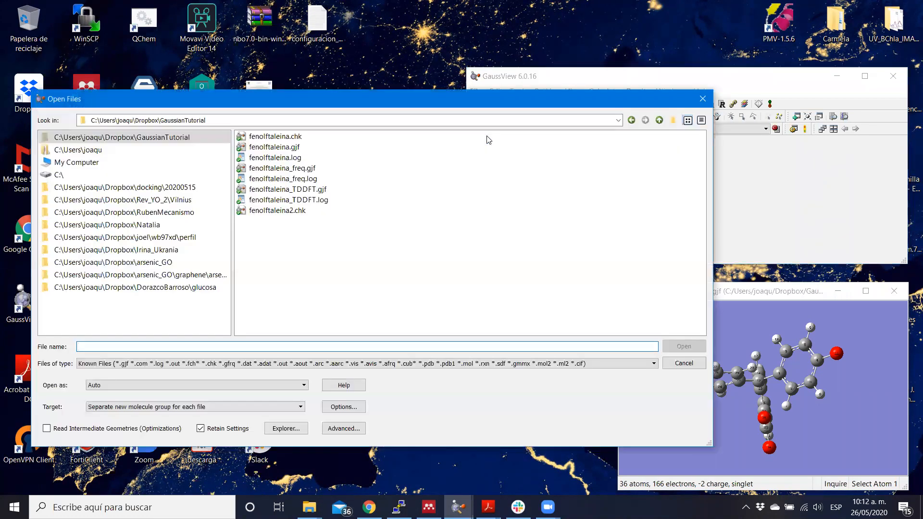
Step: Try filtering the file list to Gaussian Input Files (*.gjf *.com), and restore the Known Files filter
left_click(242, 366)
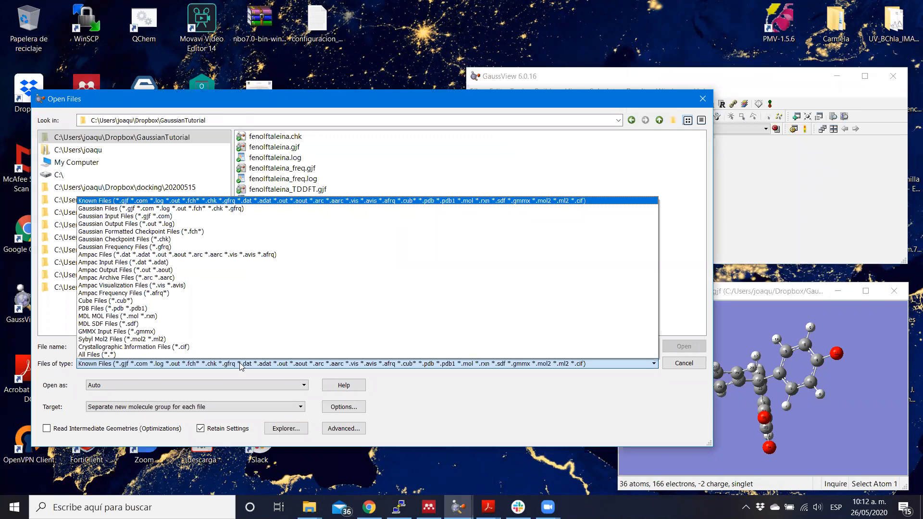
left_click(238, 219)
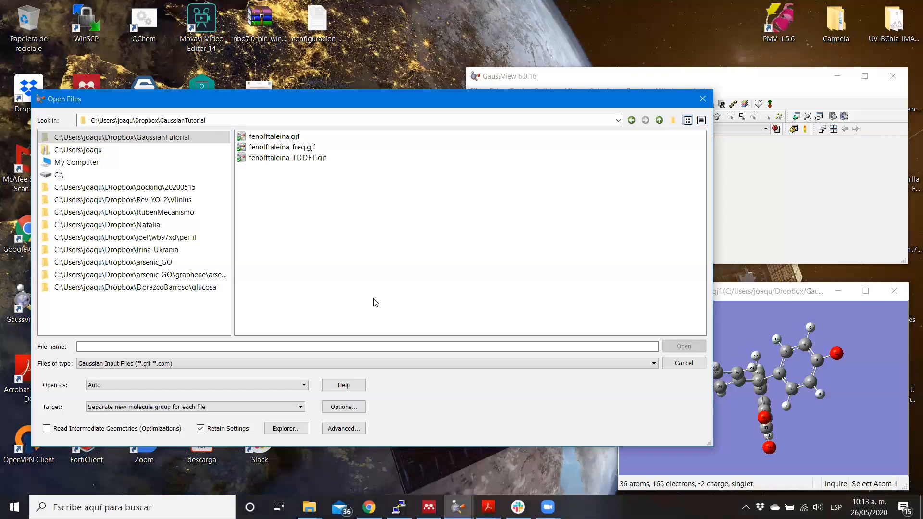
left_click(153, 364)
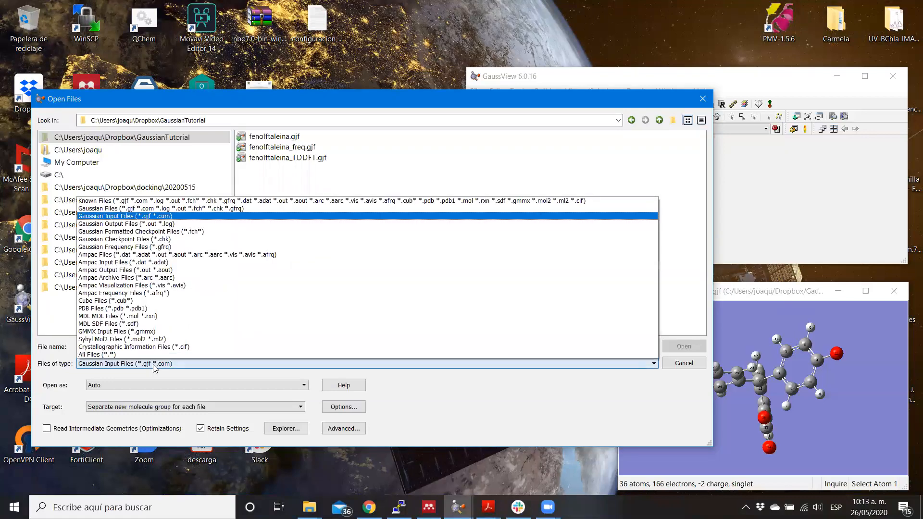
left_click(272, 201)
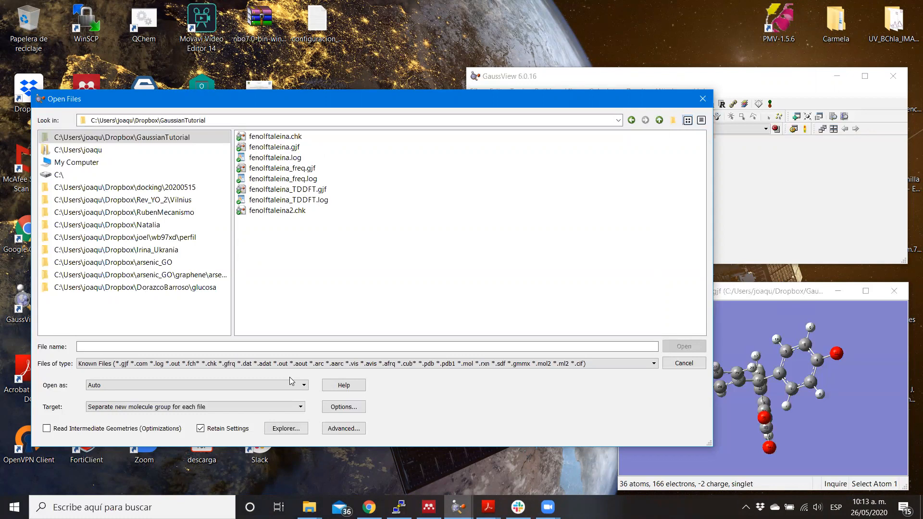
Step: Filter for Gaussian Output Files and open fenolftaleina.log with Read Intermediate Geometries (Optimizations) enabled, dismissing the warning
left_click(298, 364)
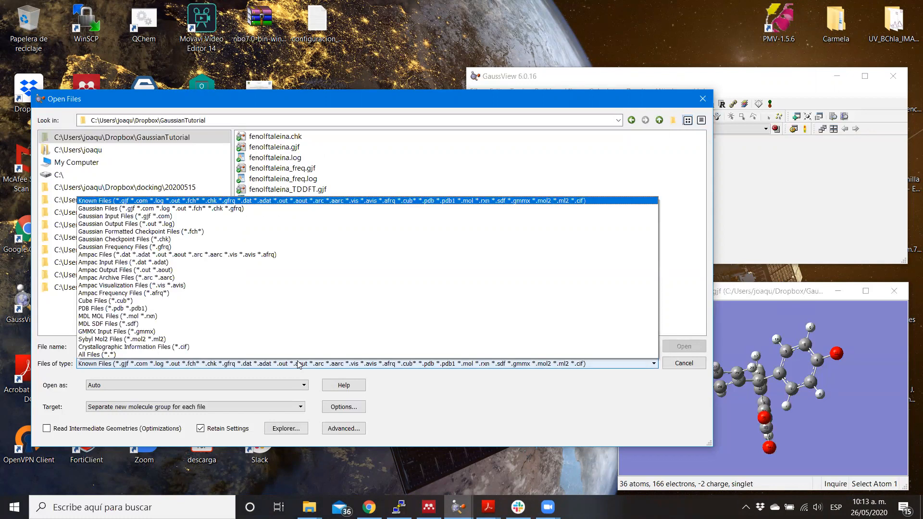
left_click(173, 224)
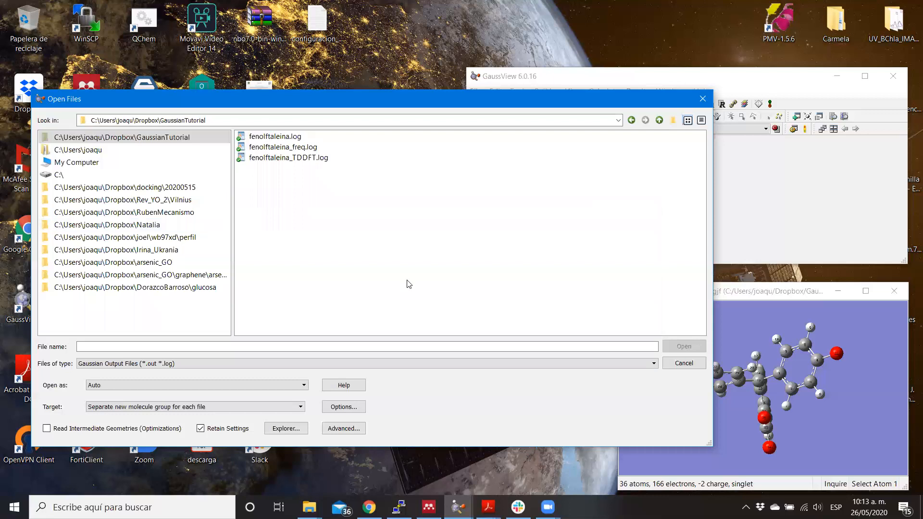
left_click(285, 138)
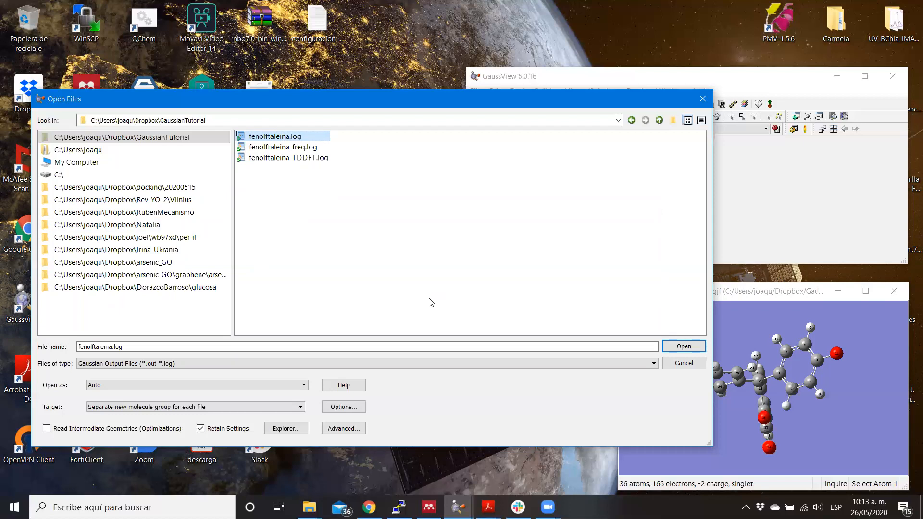
left_click(114, 431)
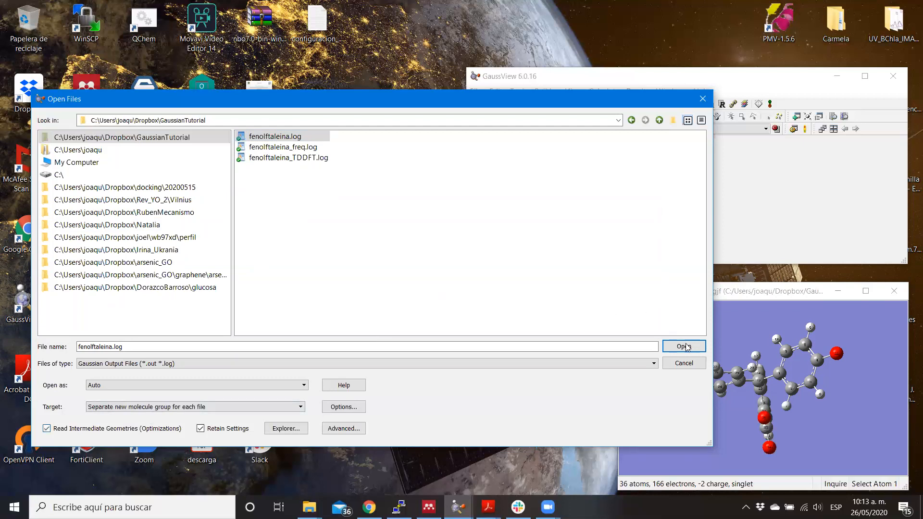
left_click(683, 346)
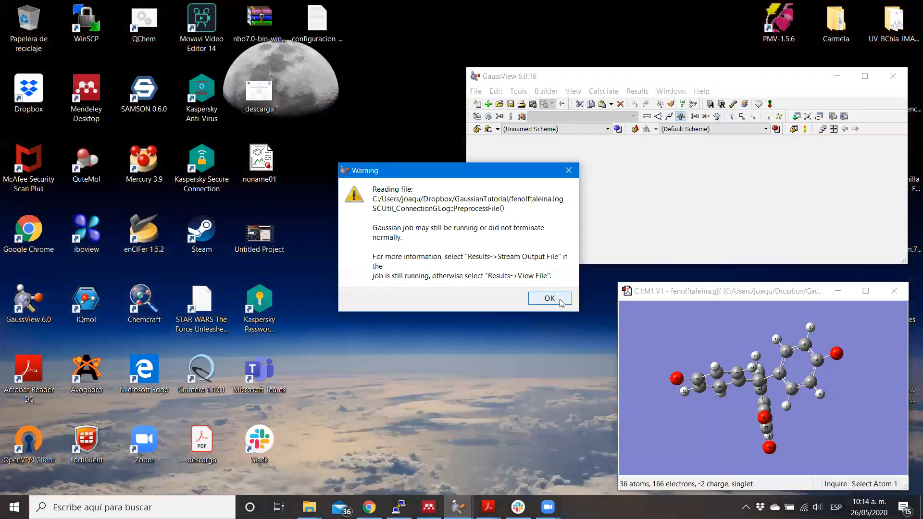
left_click(550, 299)
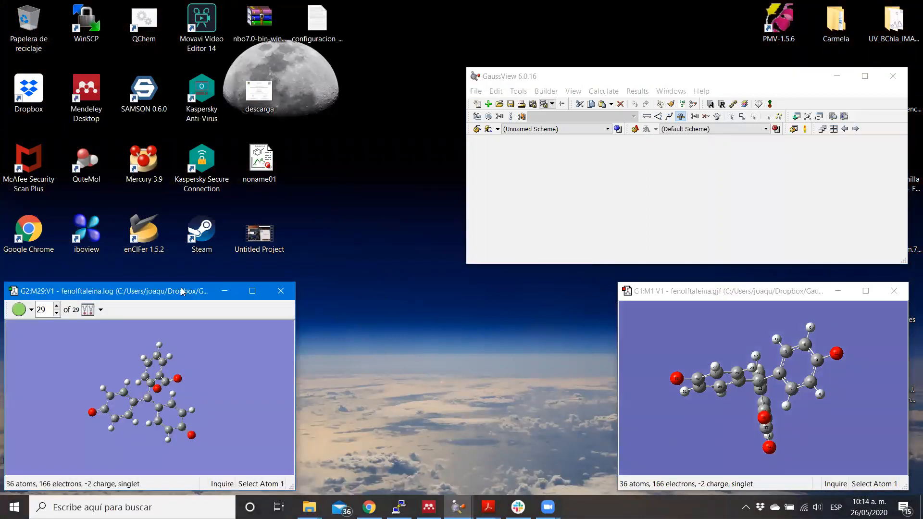
Step: Reposition and enlarge the fenolftaleina.log model window, and rotate the molecule slightly for a clearer view
left_click_drag(182, 292, 240, 139)
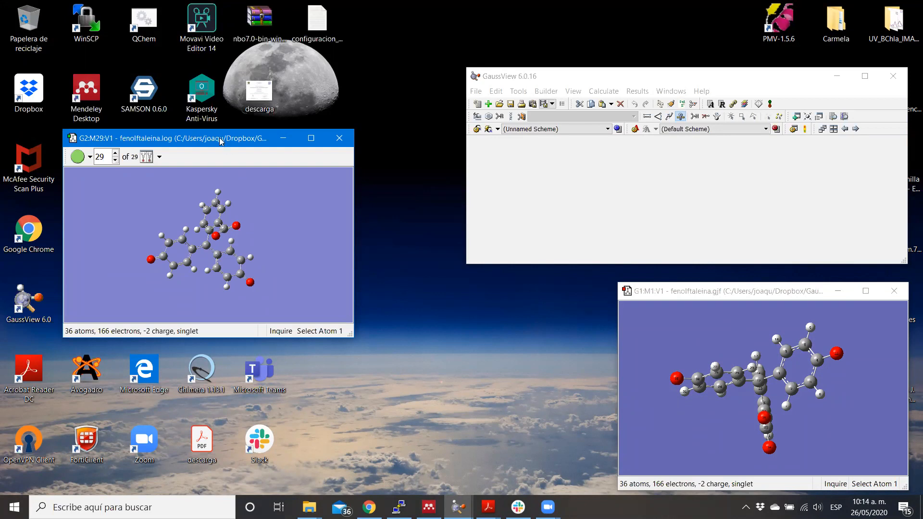
left_click_drag(220, 139, 201, 83)
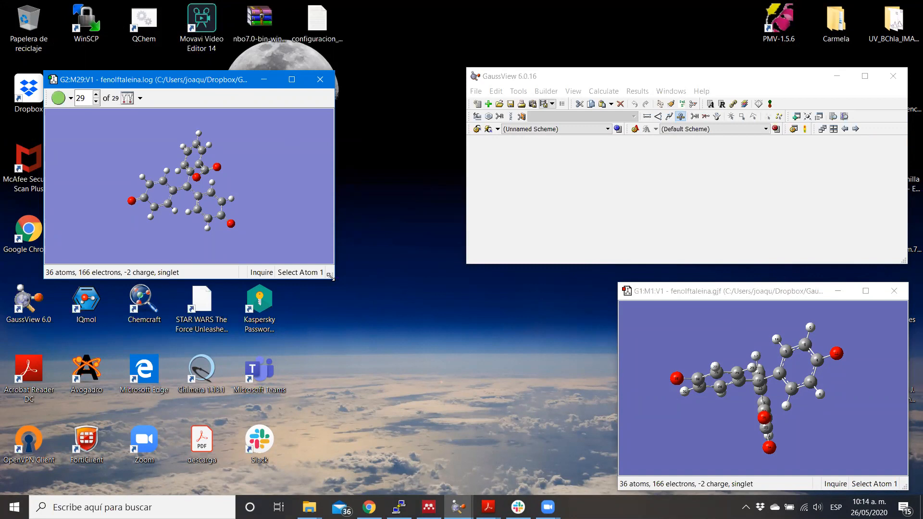
left_click_drag(330, 276, 480, 476)
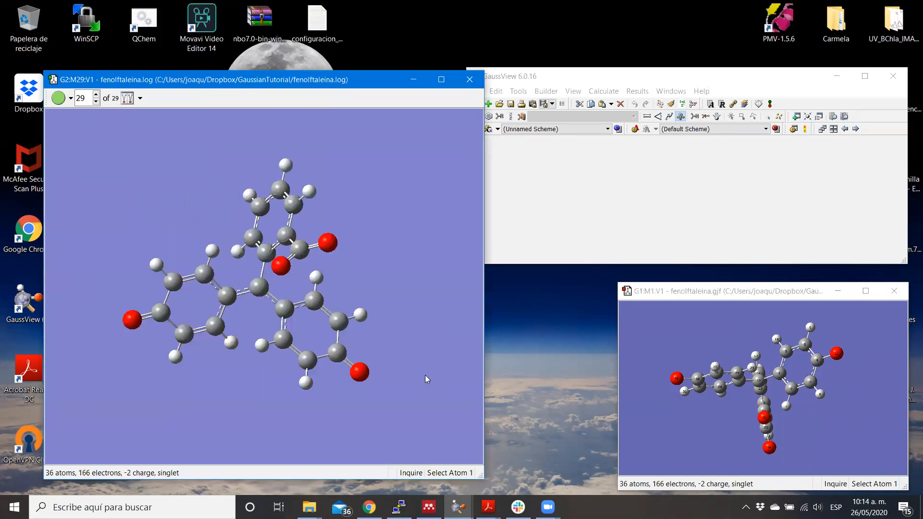
mouse_move(389, 244)
left_mouse_down()
mouse_move(350, 252)
mouse_move(399, 228)
left_mouse_up()
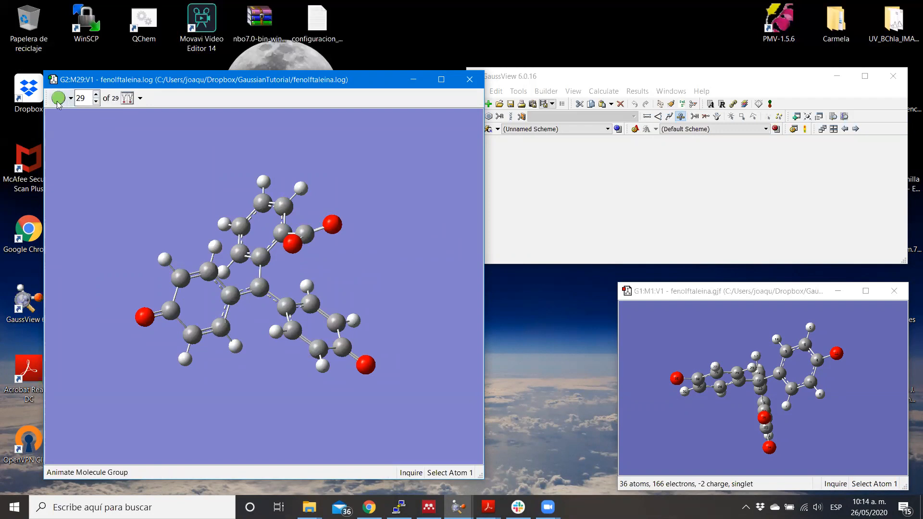
Step: Go to geometry 1 of the optimization, play the geometry animation and stop it, and return to geometry 29
left_click(95, 95)
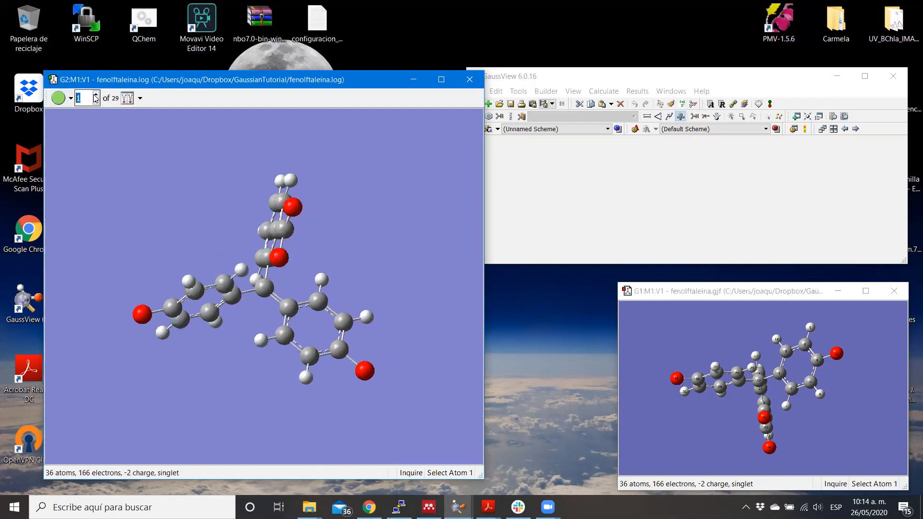
left_click(58, 100)
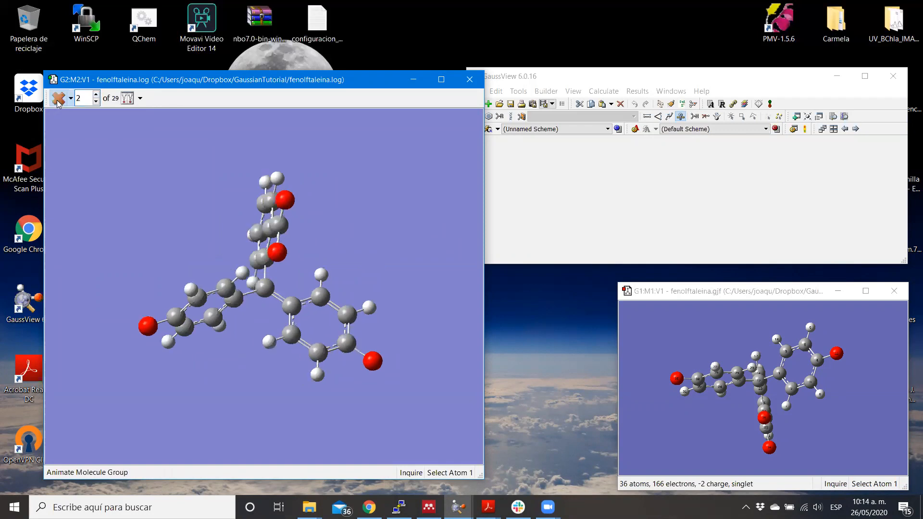
left_click(57, 99)
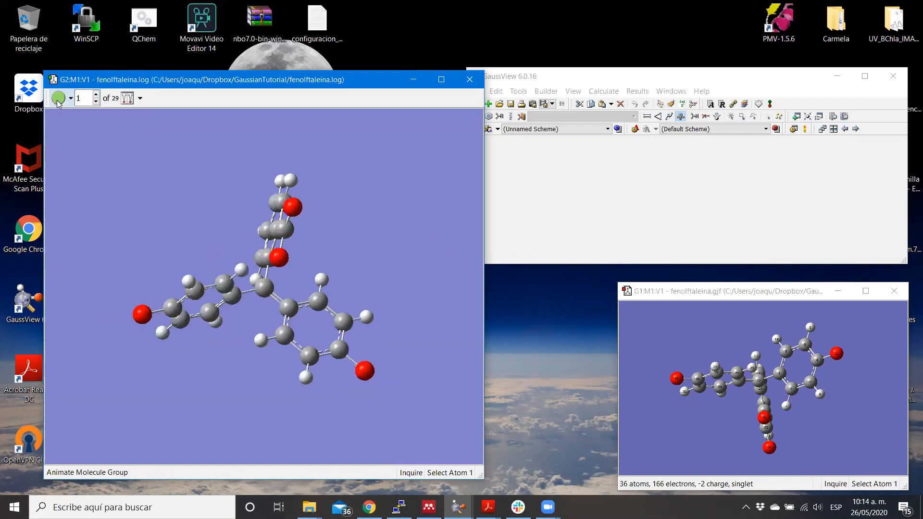
left_click(58, 100)
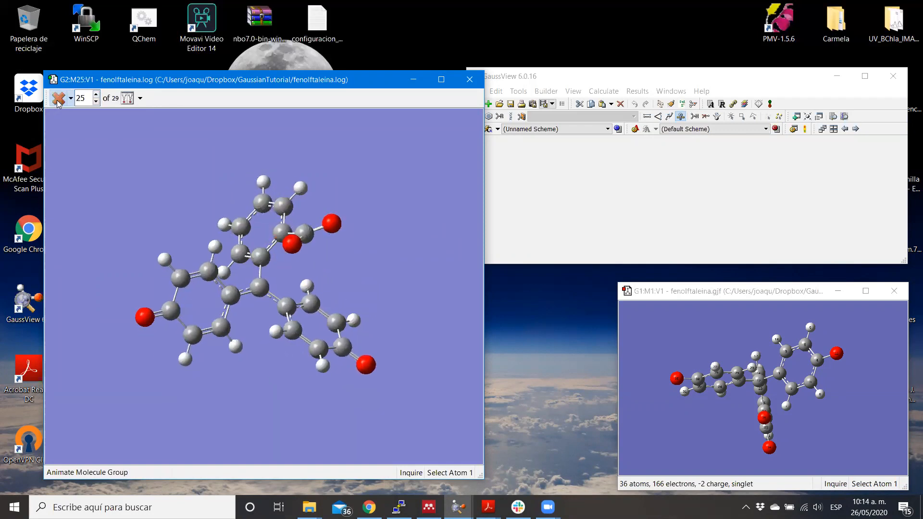
left_click(58, 100)
left_click(58, 100)
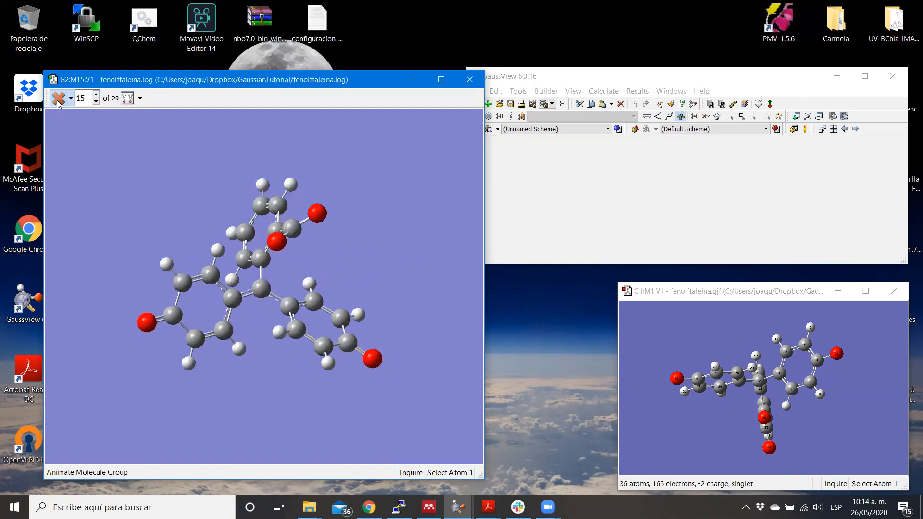
left_click(58, 100)
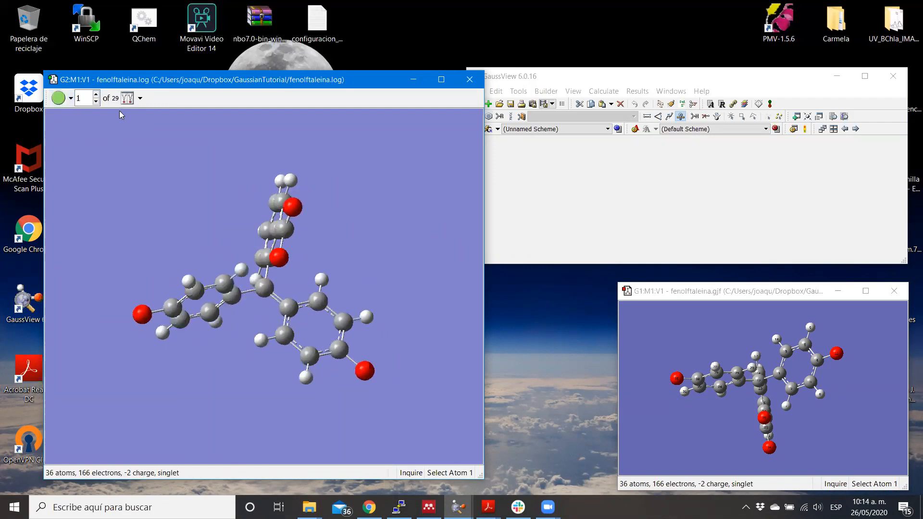
left_click(96, 102)
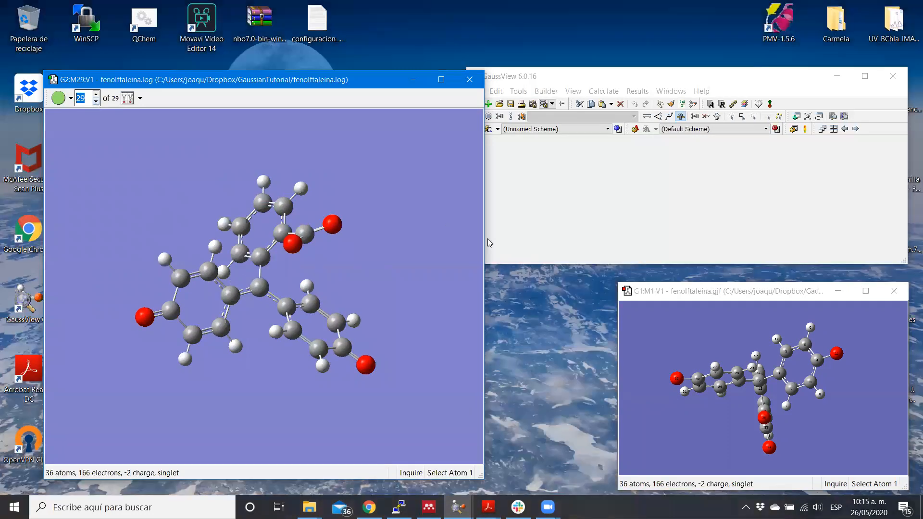
Step: Display the optimization plots for fenolftaleina.log in an enlarged window and zoom in on steps 27 to 29 of the Total Energy plot
left_click(604, 91)
mouse_move(637, 92)
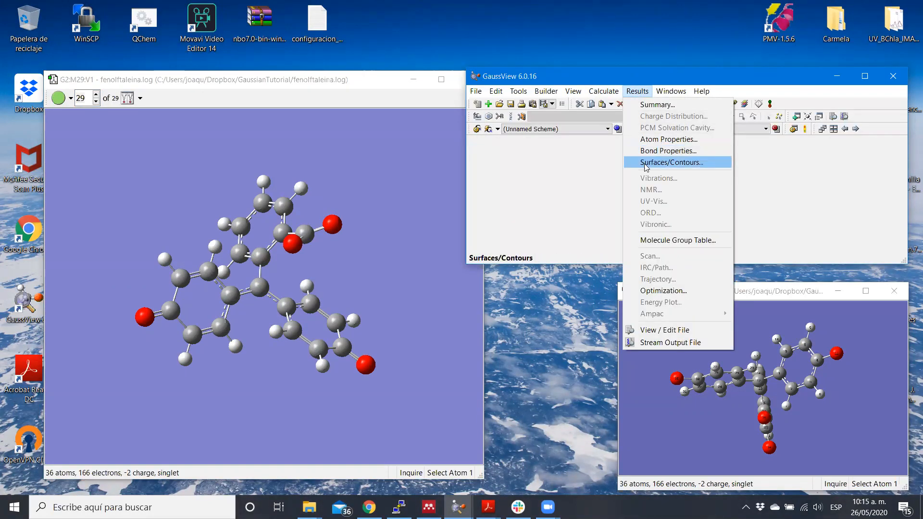
left_click(655, 291)
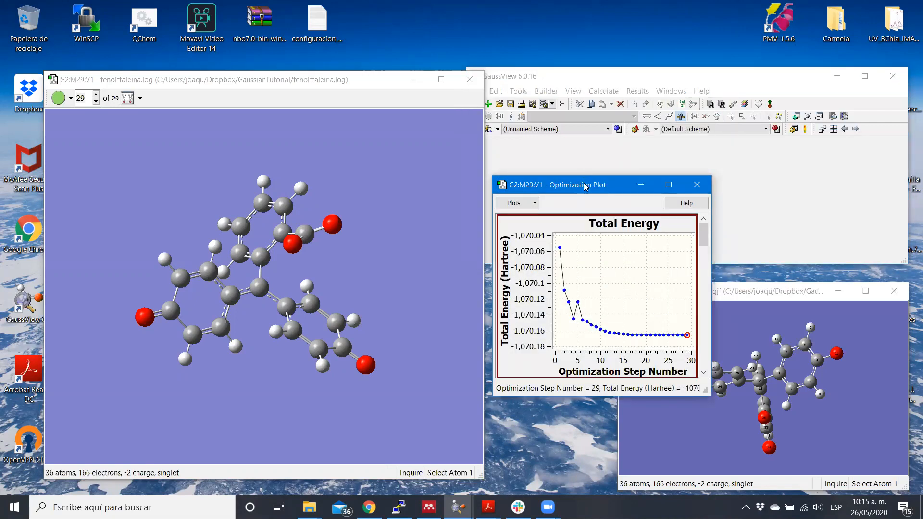
left_click_drag(585, 187, 535, 83)
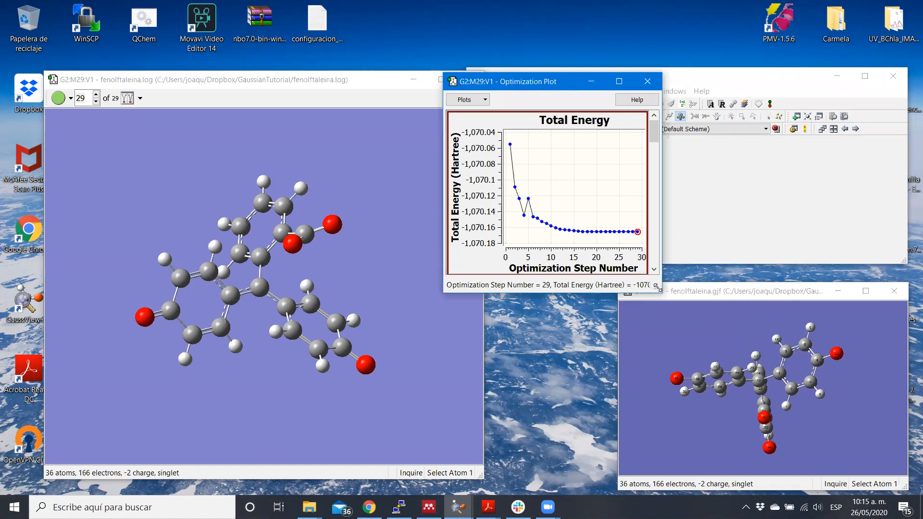
left_click_drag(657, 286, 717, 486)
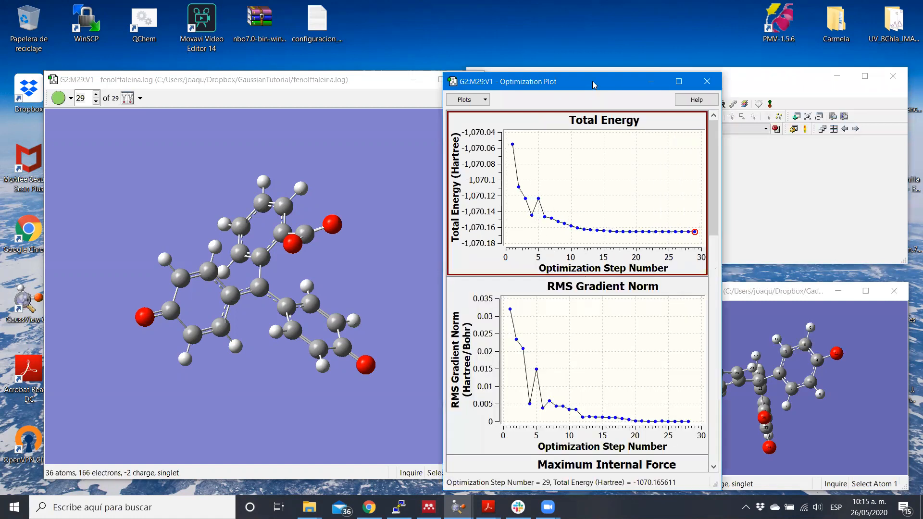
left_click_drag(593, 73, 592, 49)
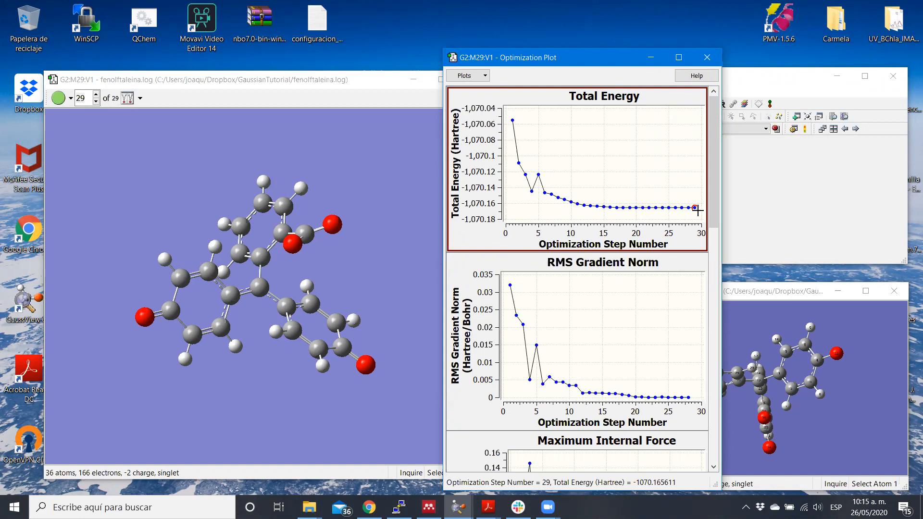
left_click_drag(698, 211, 614, 182)
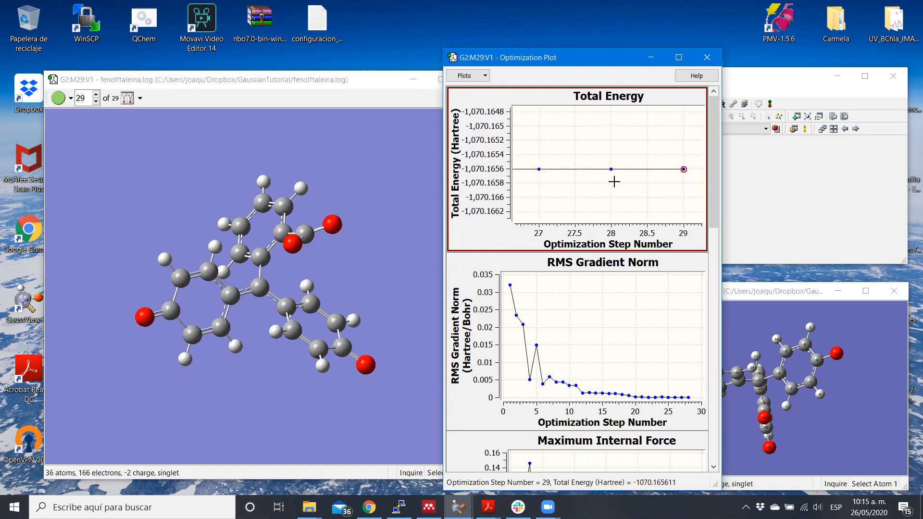
Step: Zoom further into steps 27 to 29 of the Total Energy plot, and zoom back out to the full optimization range
left_click_drag(692, 175, 535, 161)
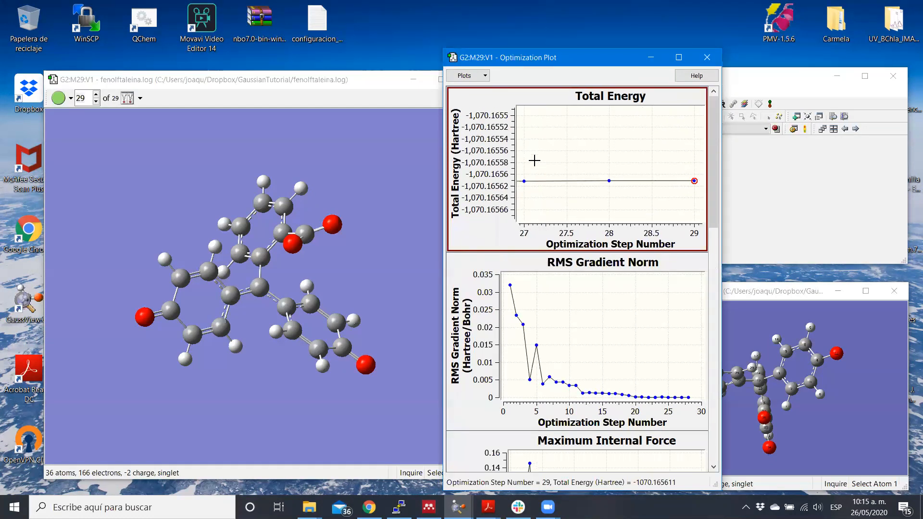
right_click(652, 193)
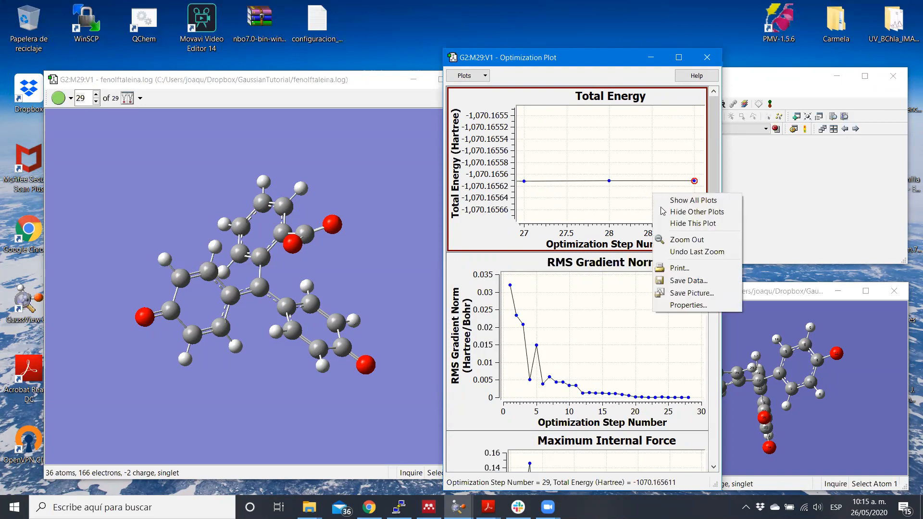
left_click(674, 241)
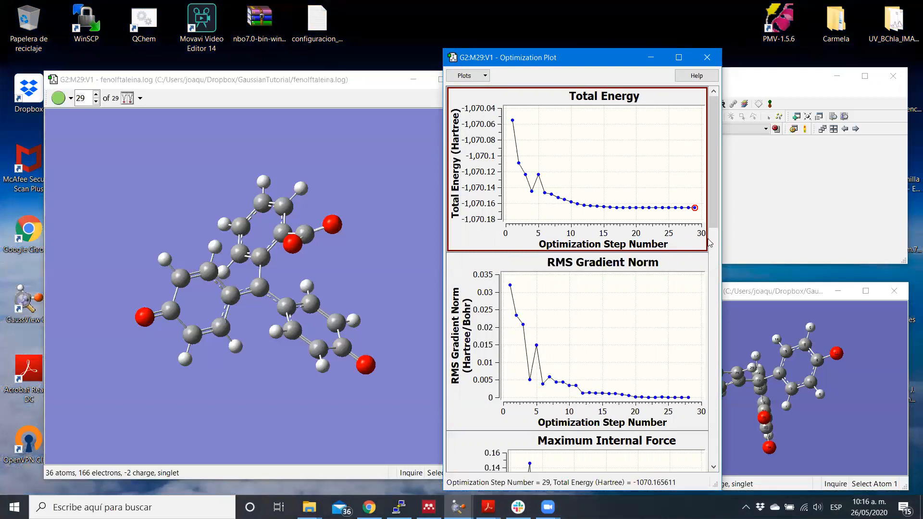
Step: Examine the gradient, internal force and internal displacement plots, and return to the Total Energy plot
left_click_drag(715, 203, 715, 242)
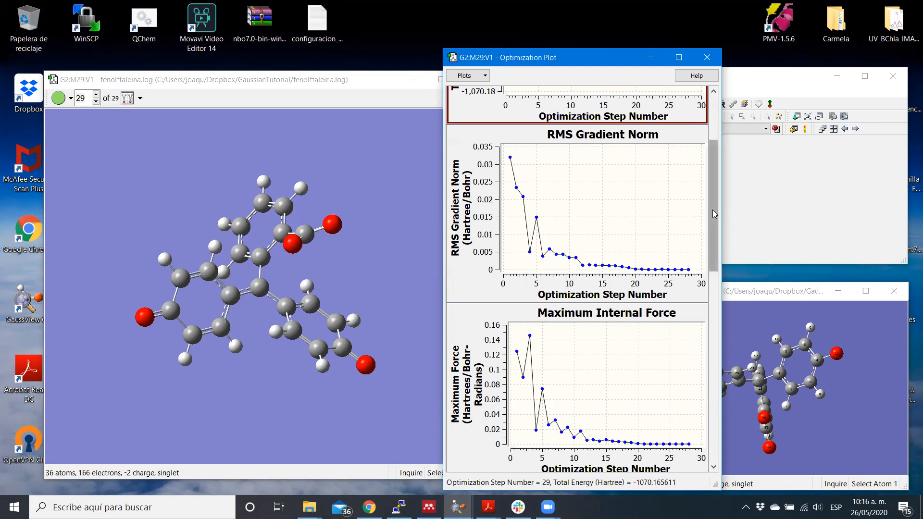
left_click_drag(713, 210, 715, 282)
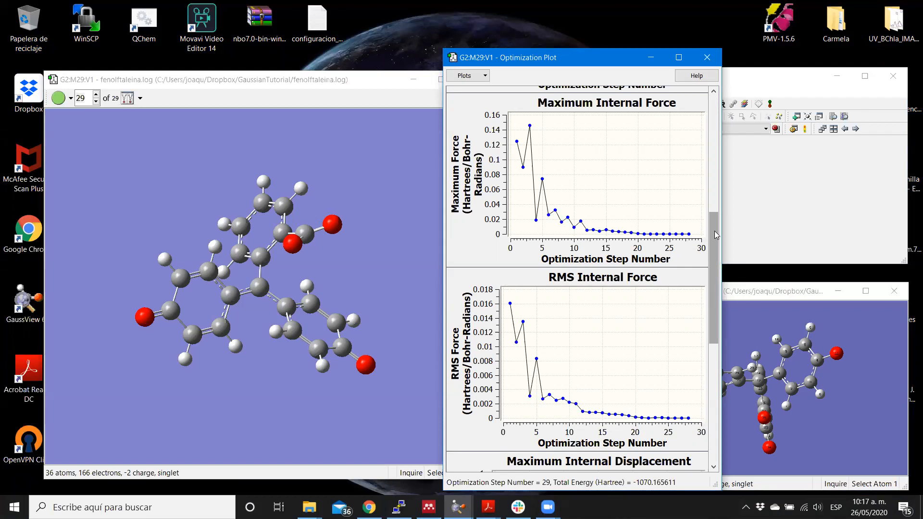
left_click_drag(716, 235, 721, 371)
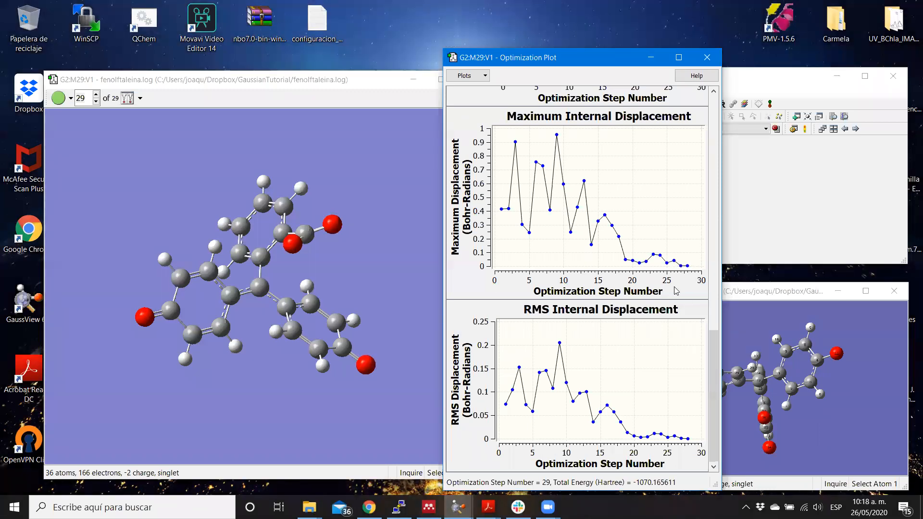
left_click_drag(714, 393, 712, 146)
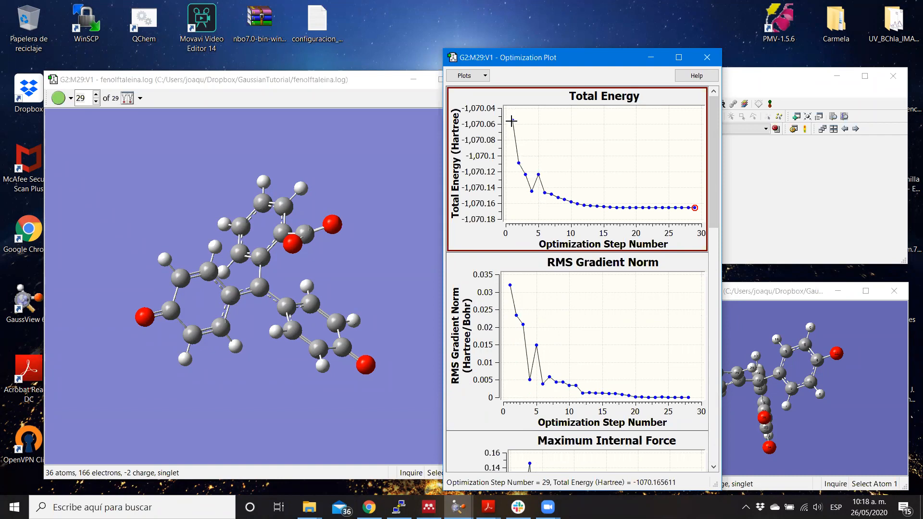
Step: Select optimization step 2 on the Total Energy plot and advance to geometry 5, comparing it with geometry 4
left_click(517, 162)
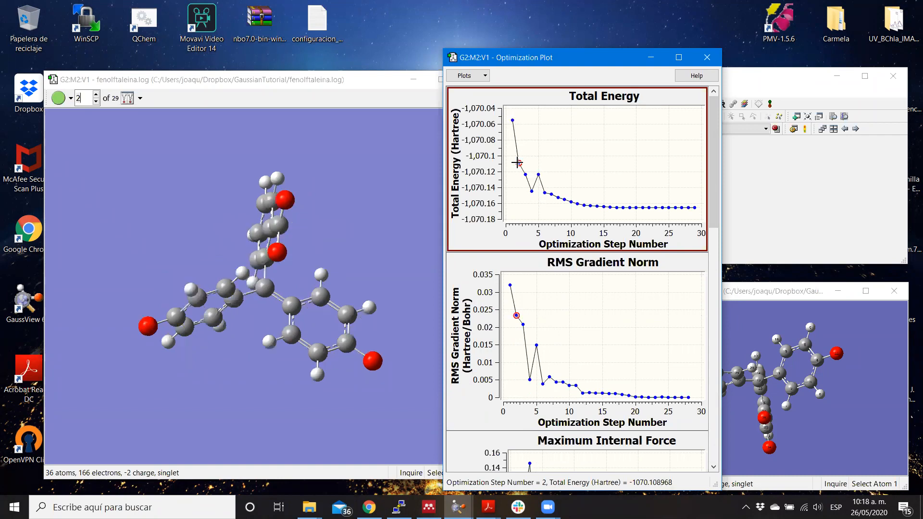
left_click(96, 94)
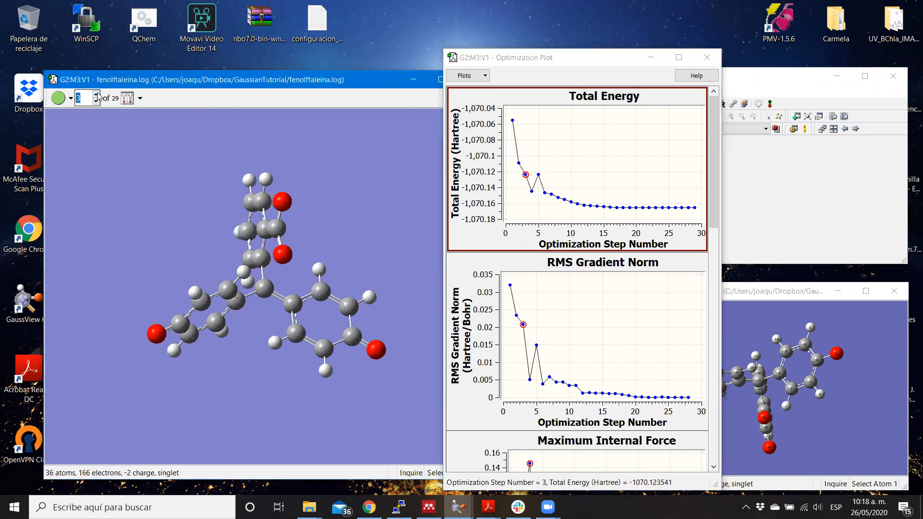
left_click(97, 95)
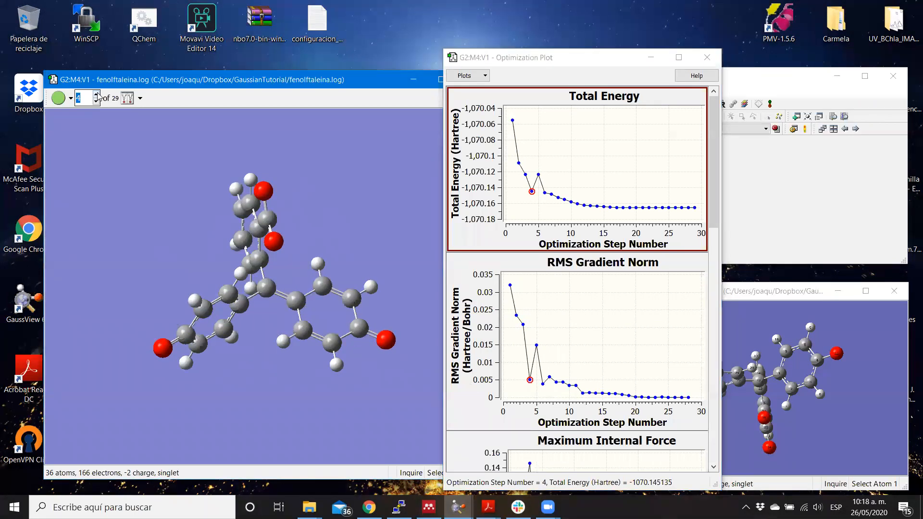
left_click(97, 95)
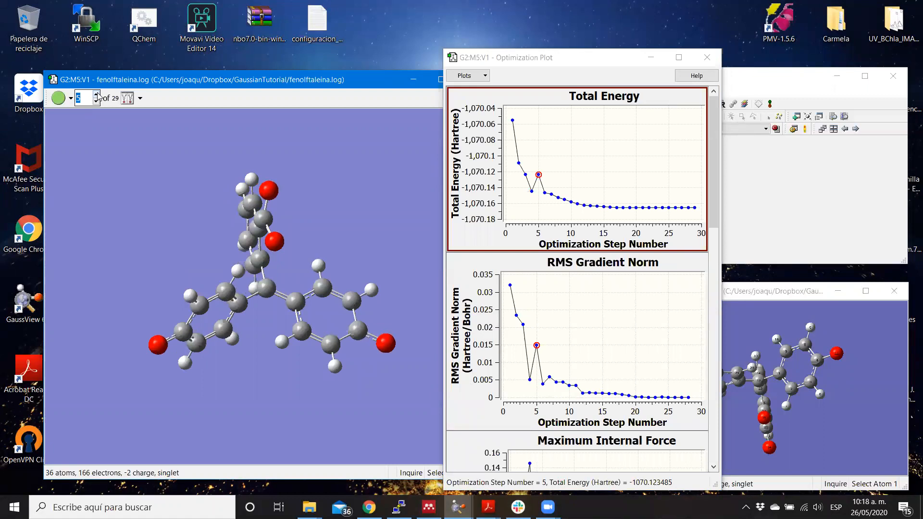
left_click(97, 101)
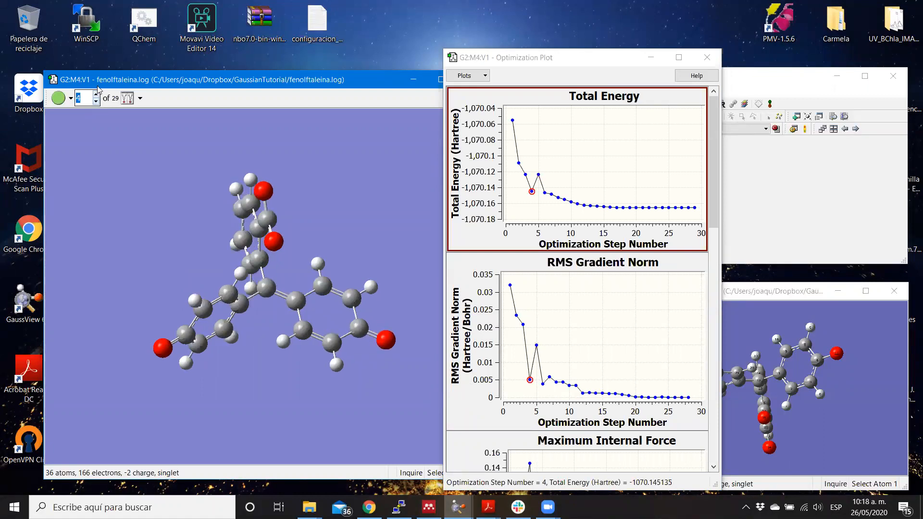
left_click(97, 95)
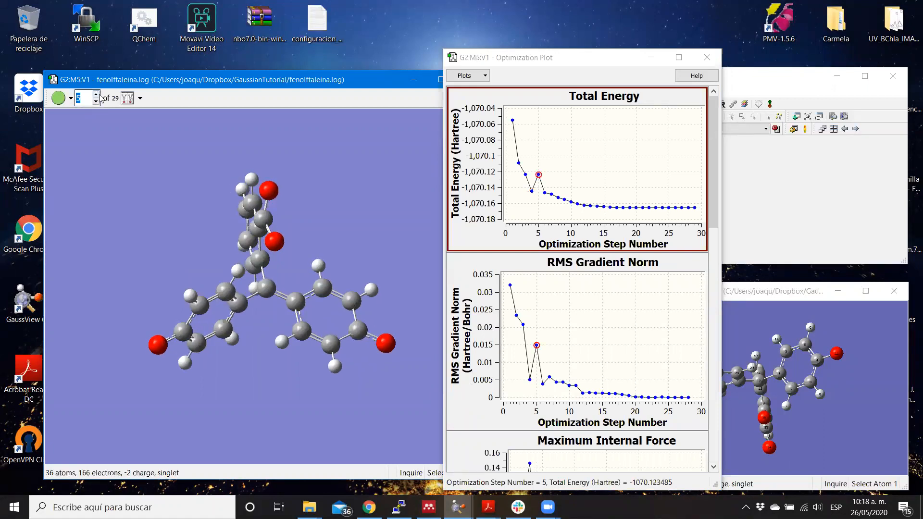
Step: Rotate and enlarge the molecule at geometry 5 to inspect its structure
mouse_move(336, 216)
left_mouse_down()
mouse_move(316, 218)
mouse_move(330, 224)
left_mouse_up()
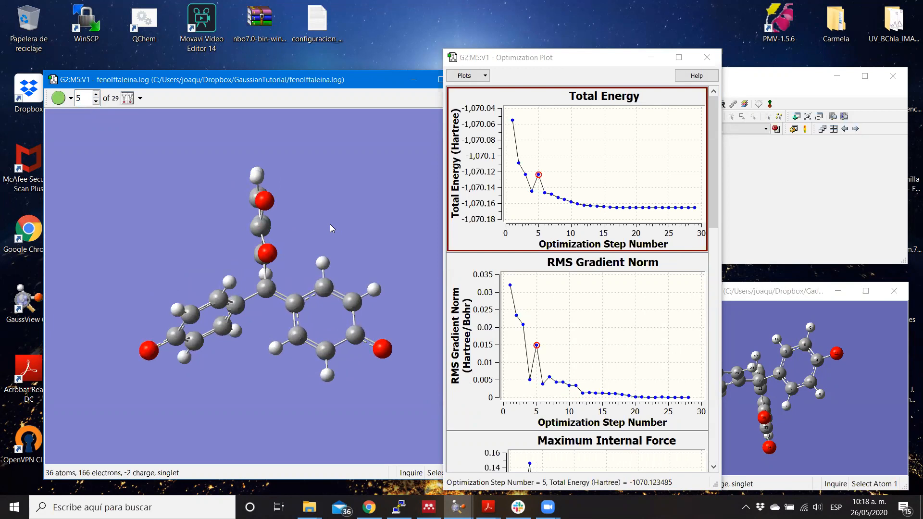
scroll(284, 229, "down", 2)
scroll(283, 228, "up", 5)
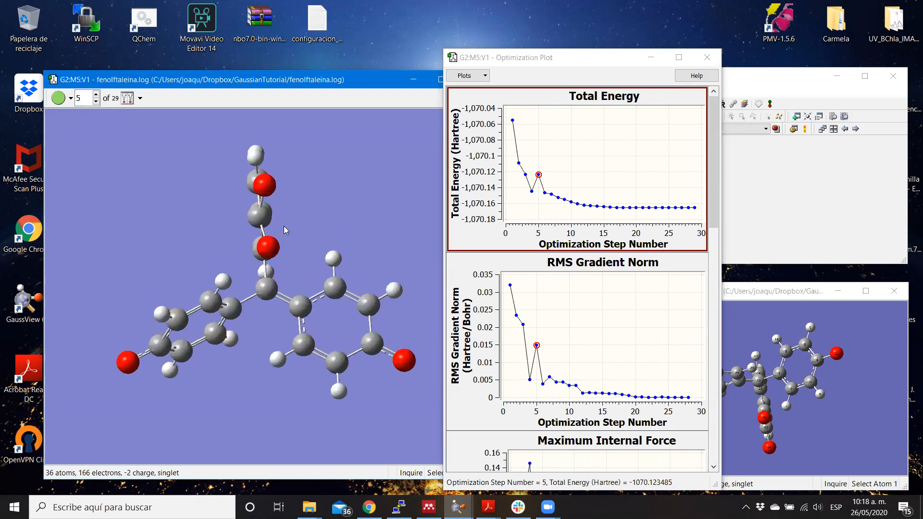
scroll(287, 188, "down", 3)
mouse_move(287, 187)
left_mouse_down()
mouse_move(320, 186)
mouse_move(283, 187)
mouse_move(311, 188)
mouse_move(295, 189)
left_mouse_up()
scroll(294, 188, "up", 3)
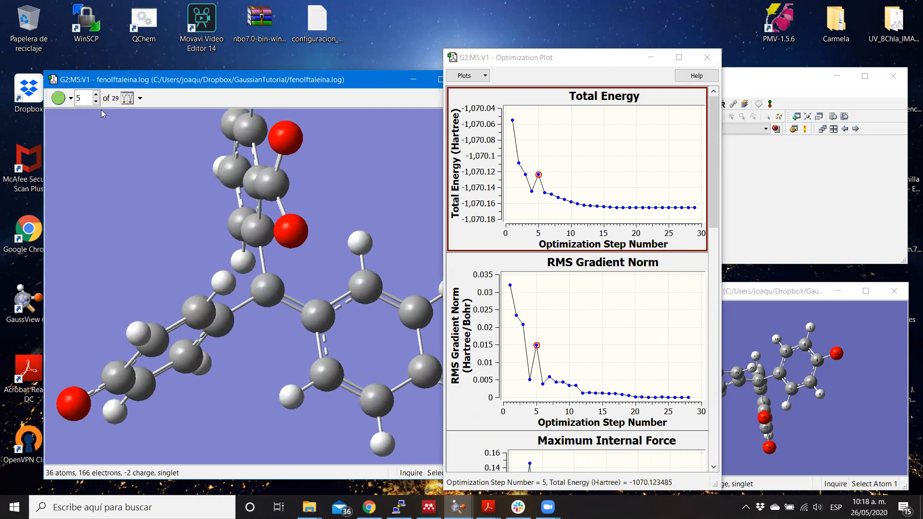
Step: Advance to geometry 6 and rotate the molecule until the carboxylate-bearing ring is seen nearly edge-on
left_click(96, 97)
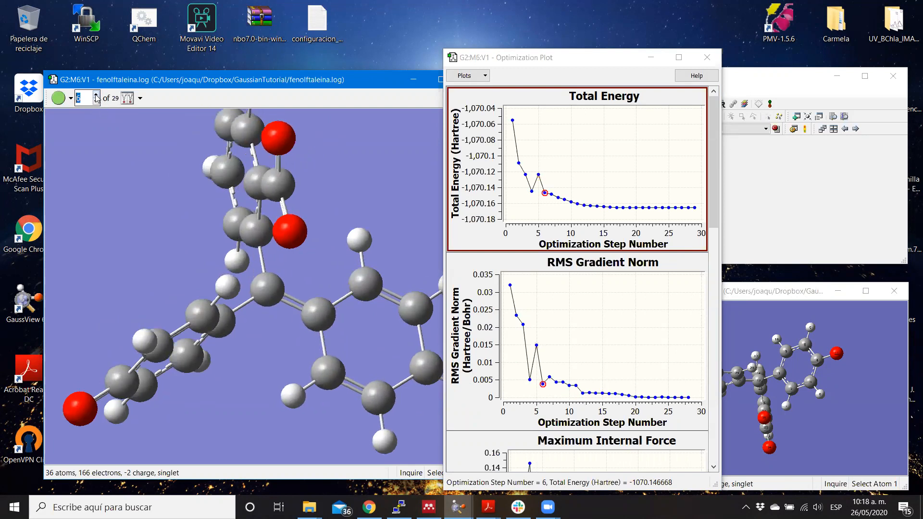
mouse_move(372, 146)
left_mouse_down()
mouse_move(349, 156)
mouse_move(360, 144)
left_mouse_up()
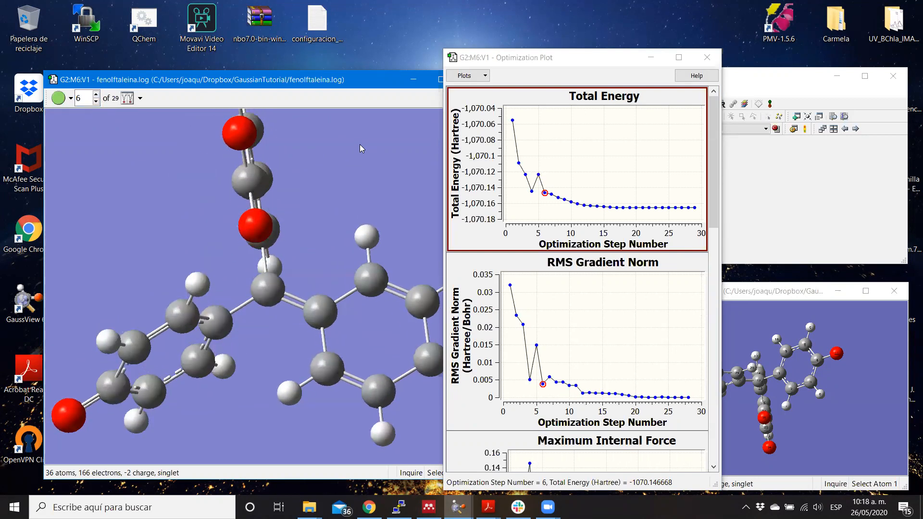
left_click_drag(278, 185, 280, 184)
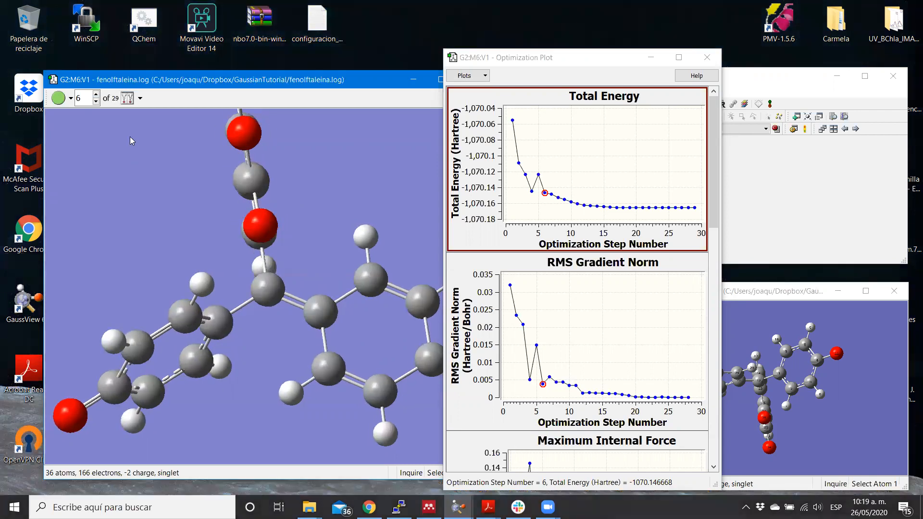
Step: Advance one geometry at a time from geometry 6 to geometry 24, and rotate the molecule to inspect it
left_click(96, 95)
left_click(97, 95)
left_click(96, 95)
left_click(96, 95)
left_click(96, 95)
left_click(96, 95)
left_click(97, 94)
left_click(97, 95)
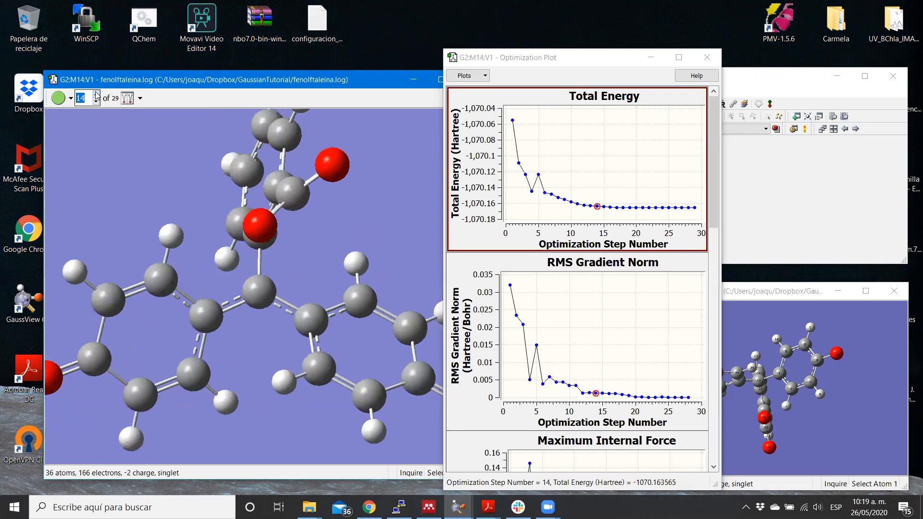
left_click(96, 95)
left_click(96, 95)
left_click(96, 95)
left_click(96, 95)
left_click(96, 95)
left_click(96, 95)
left_click(97, 95)
left_click(96, 95)
left_click(96, 95)
left_click(96, 95)
left_click_drag(315, 230, 300, 216)
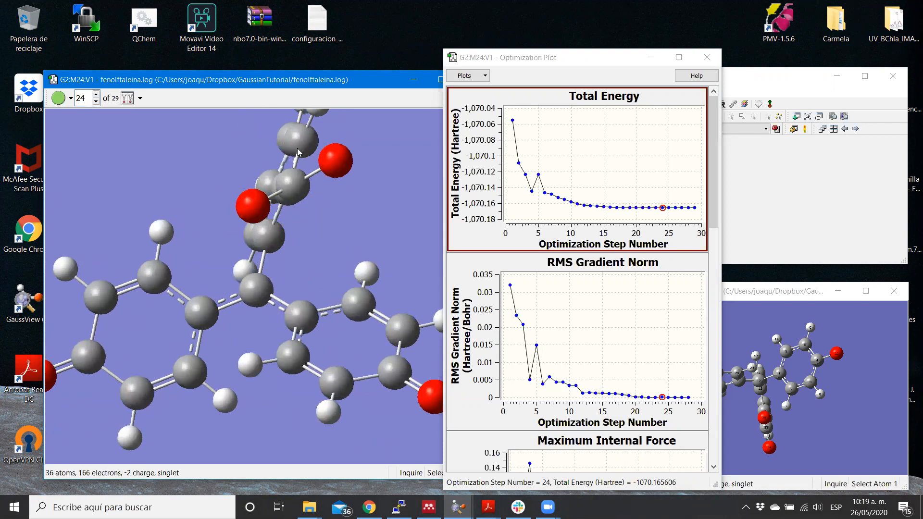
Step: Advance through the remaining geometries until the sequence wraps to geometry 1, and step back to the final geometry 29
left_click(96, 94)
left_click(96, 95)
left_click(96, 95)
left_click(96, 95)
left_click(96, 94)
left_click(96, 95)
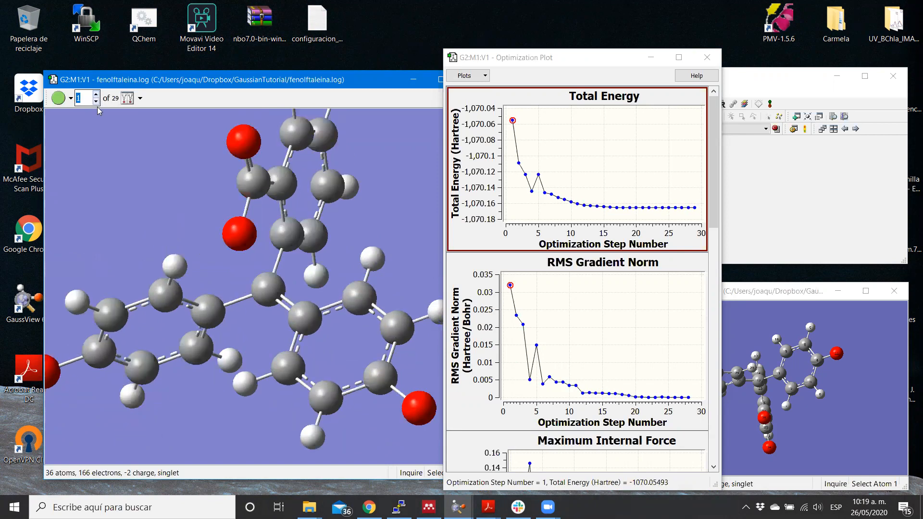
left_click(97, 102)
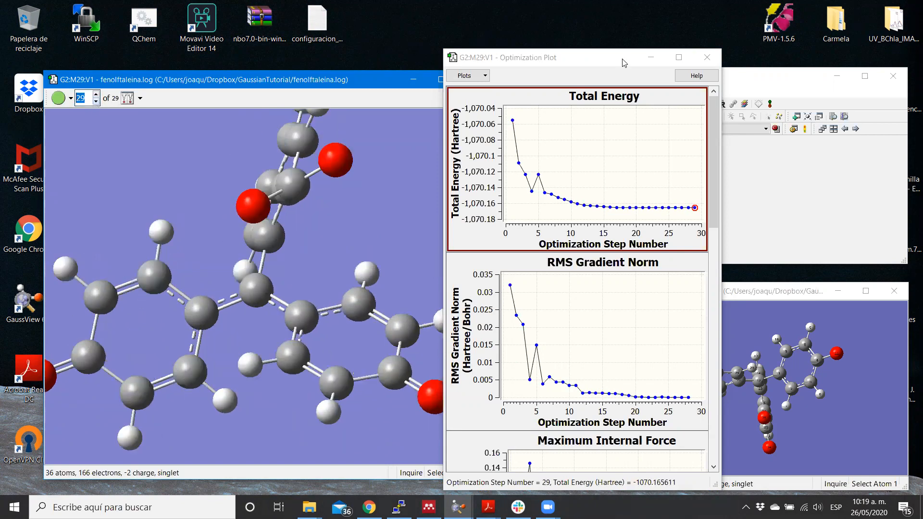
Step: Close the optimization plots, and rotate and shrink the geometry 29 molecule so it fits entirely in its window
left_click(710, 58)
left_click(707, 57)
left_click_drag(404, 219, 320, 168)
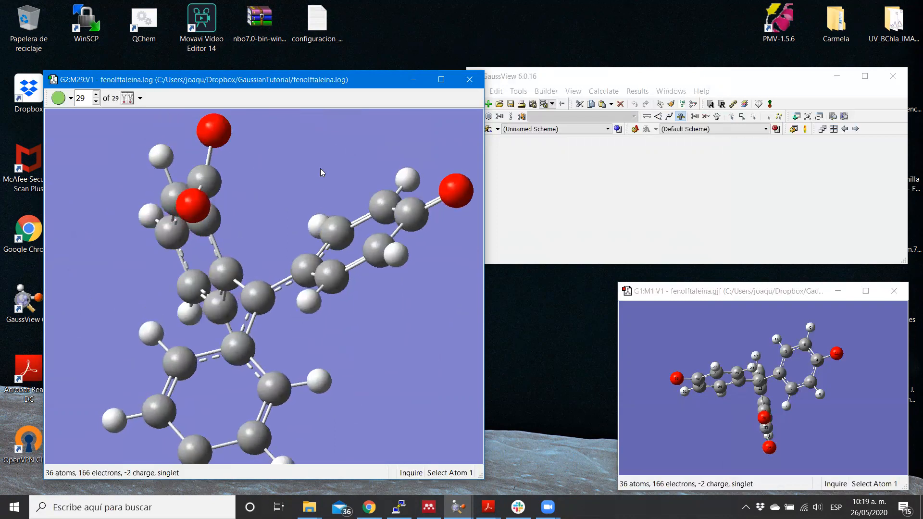
scroll(321, 168, "up", 5)
scroll(321, 169, "down", 3)
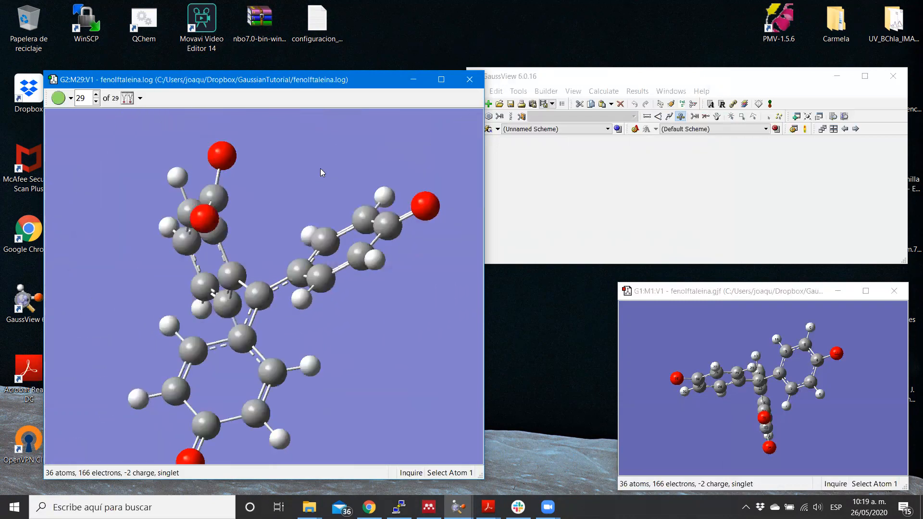
scroll(320, 134, "down", 2)
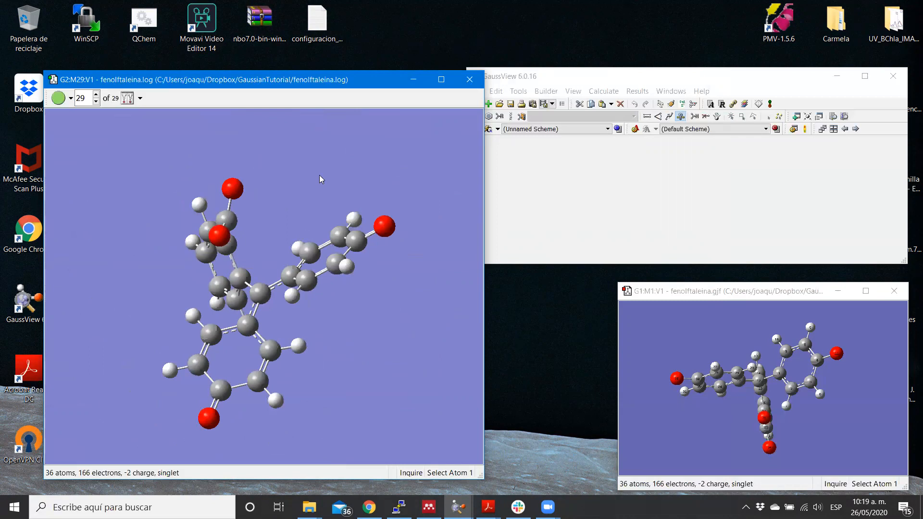
left_click_drag(311, 196, 314, 235)
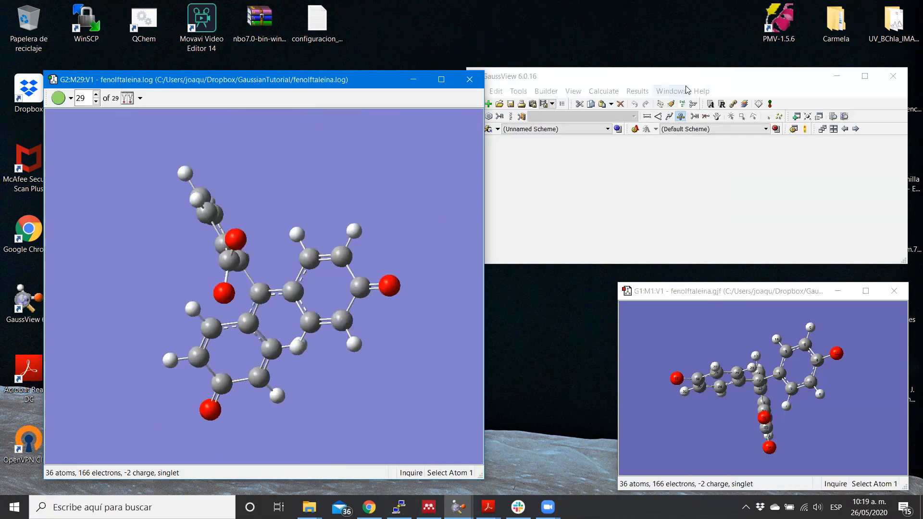
Step: Display the atom properties of the fenolftaleina.log model, review the available property names with Atomic Number kept, and close the dialog
left_click(637, 78)
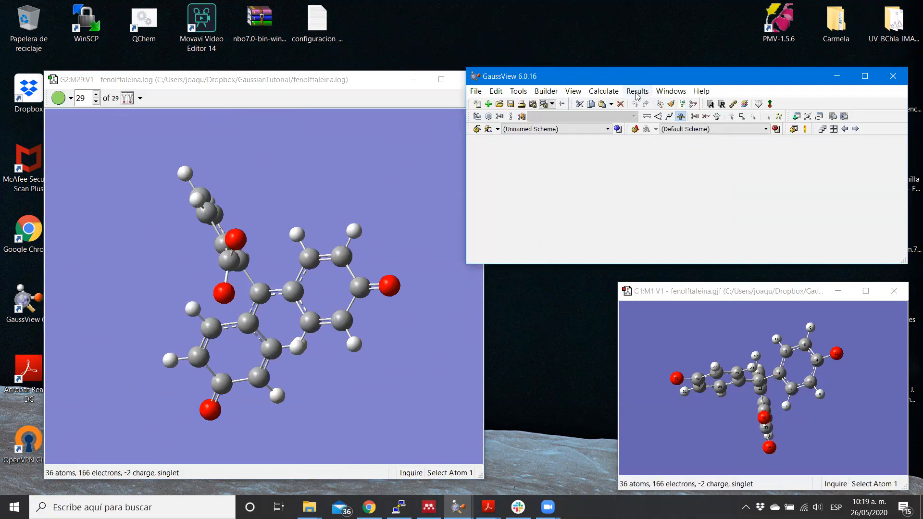
left_click(637, 92)
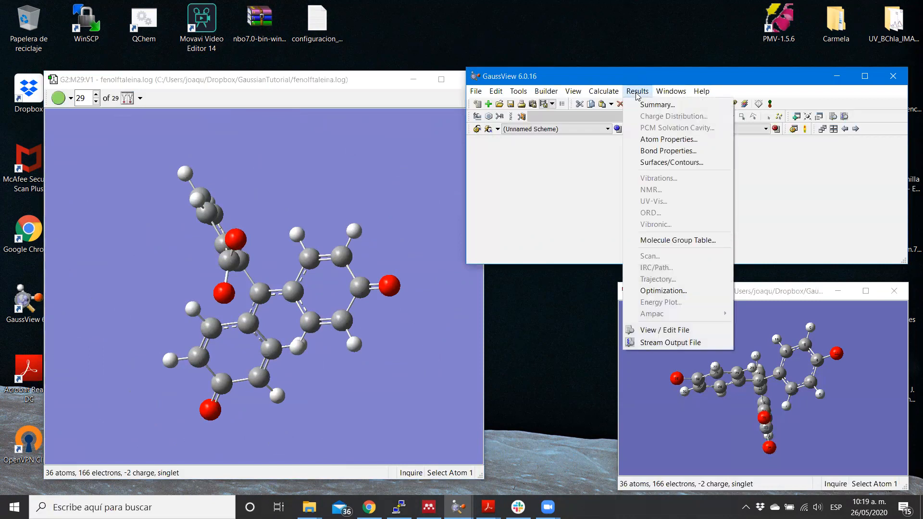
left_click(650, 139)
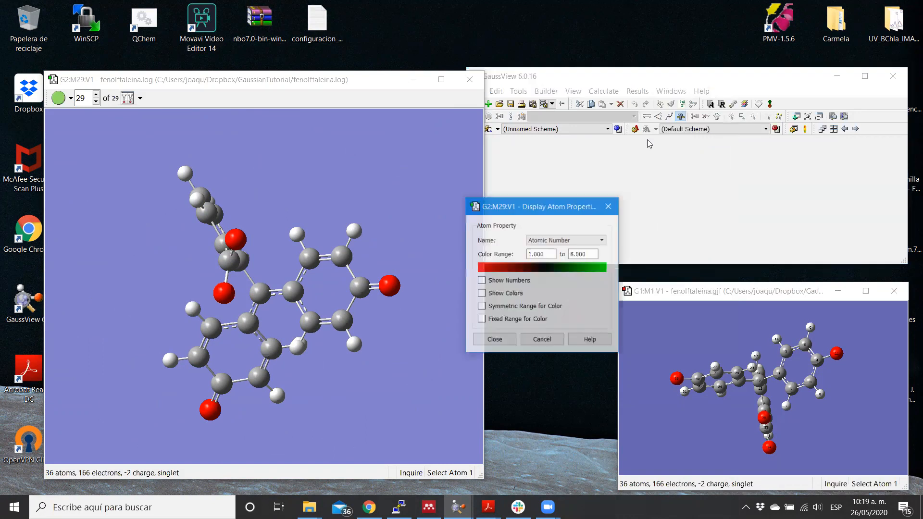
left_click(603, 240)
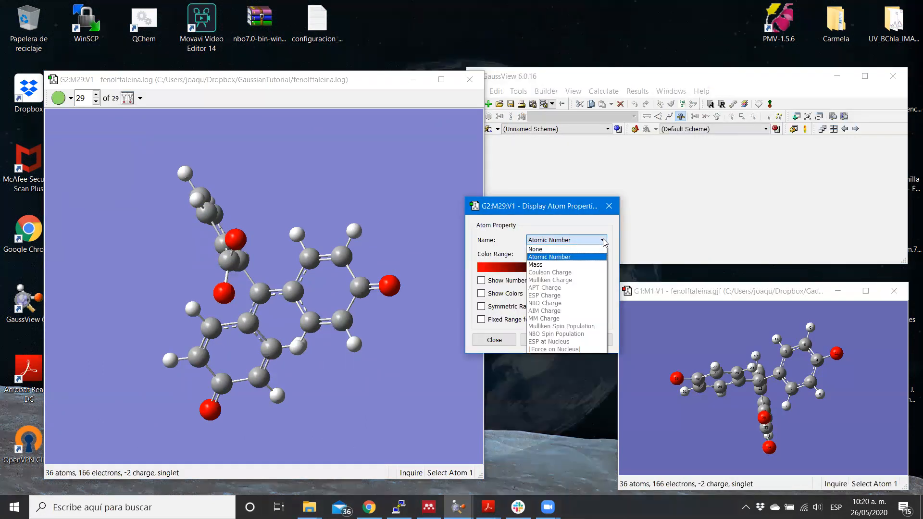
left_click(592, 257)
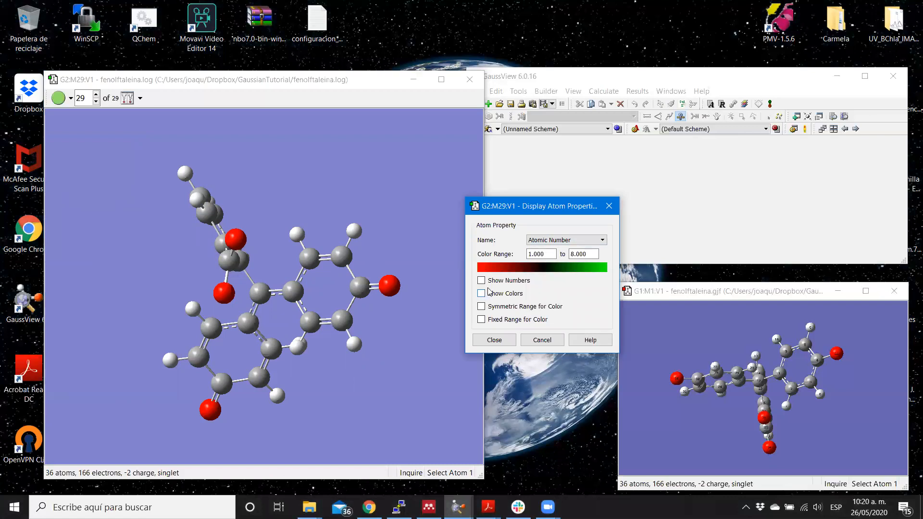
left_click(587, 241)
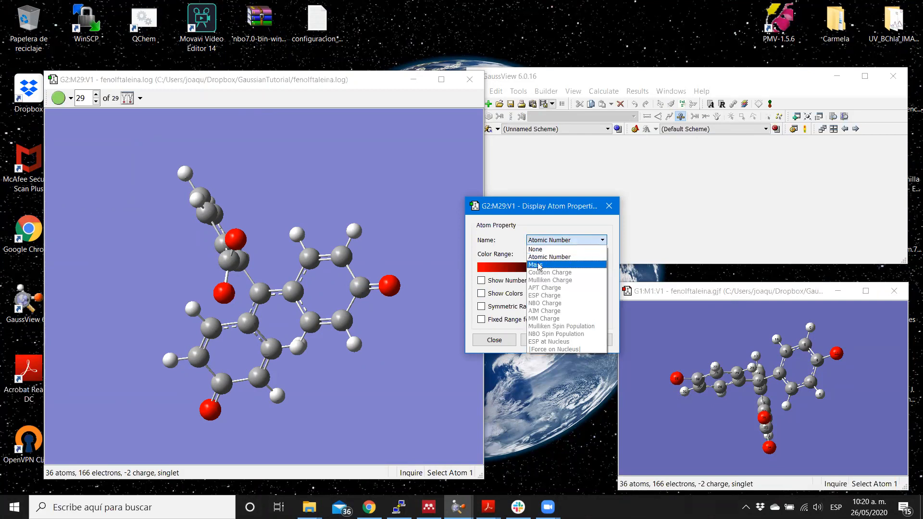
left_click(509, 342)
left_click(495, 340)
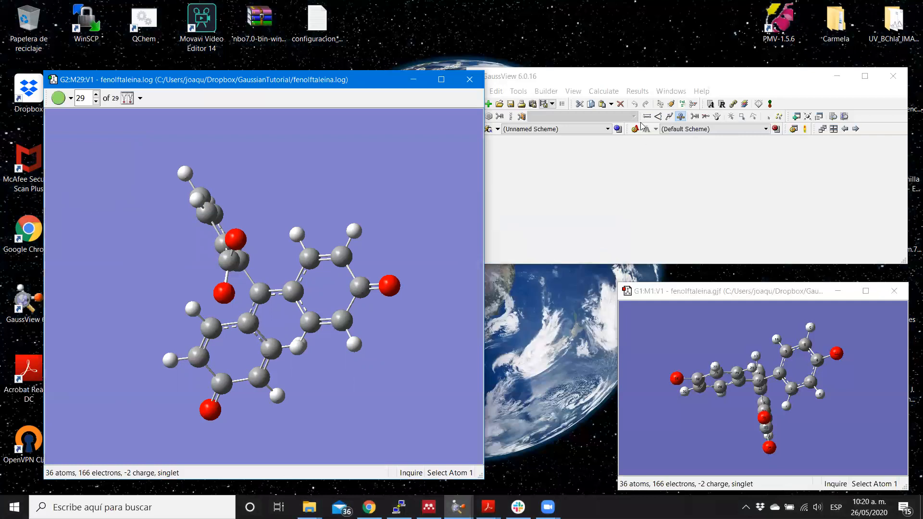
Step: Filter the GaussianTutorial folder to Gaussian Input Files (*.gjf *.com) and try to open fenolftaleina.gjf
left_click(637, 91)
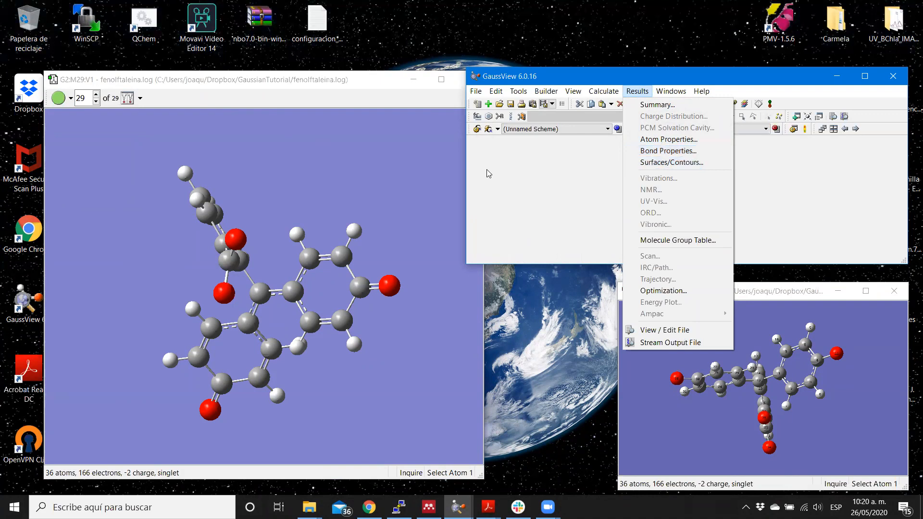
left_click(476, 92)
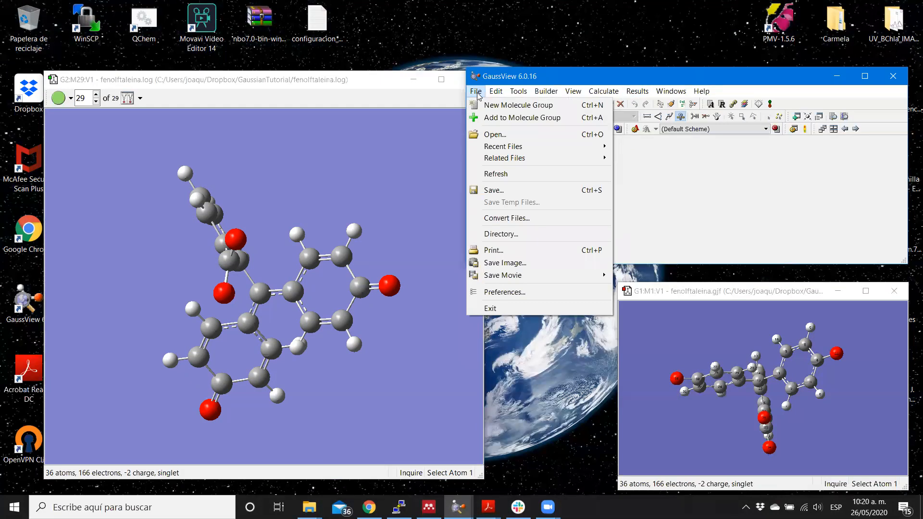
left_click(477, 93)
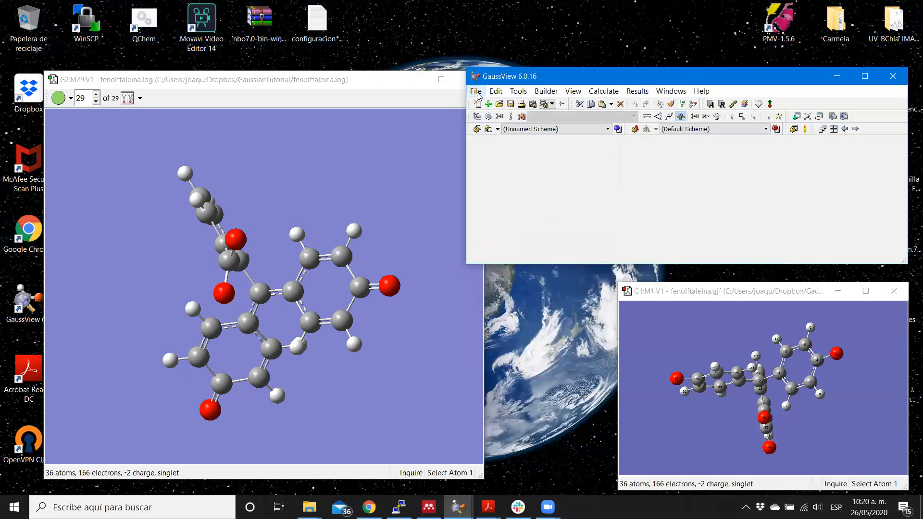
left_click(477, 93)
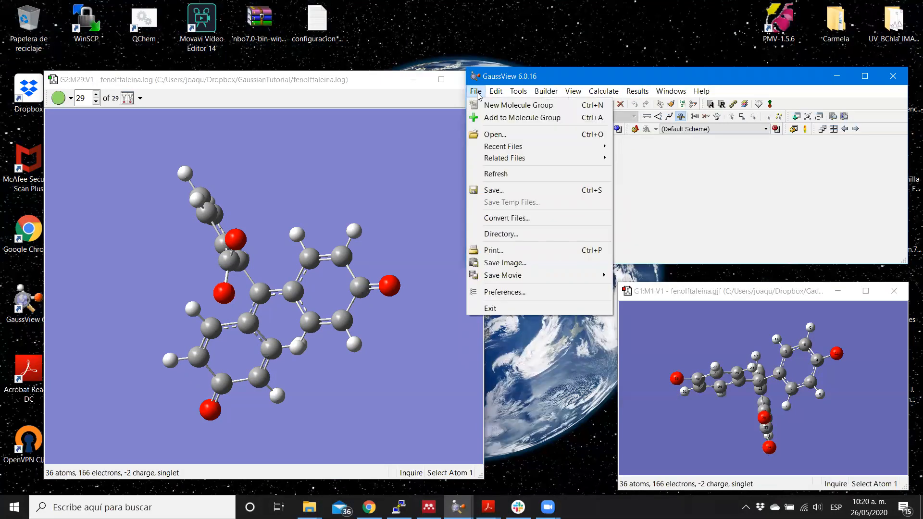
left_click(483, 136)
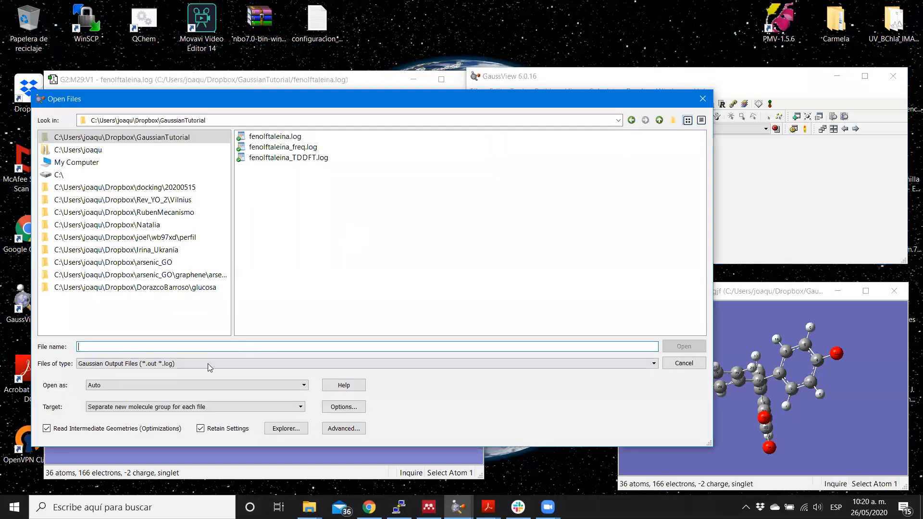
left_click(208, 363)
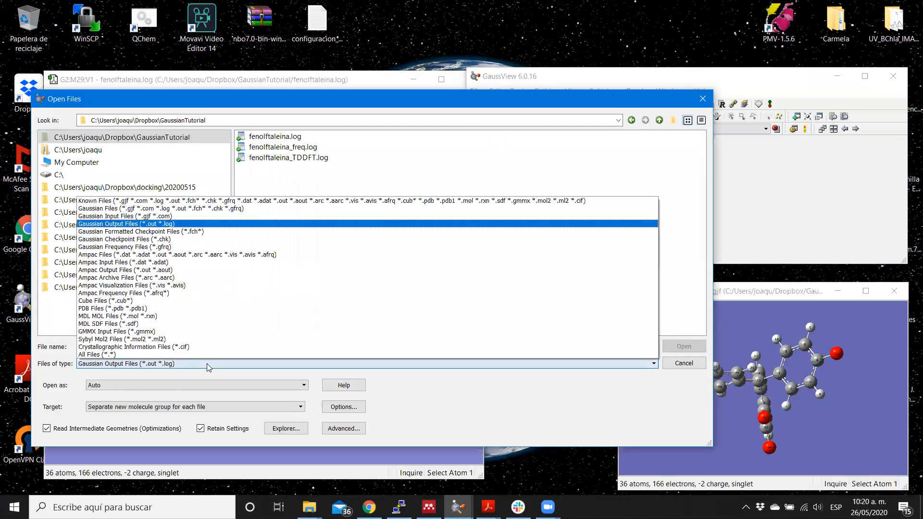
left_click(219, 216)
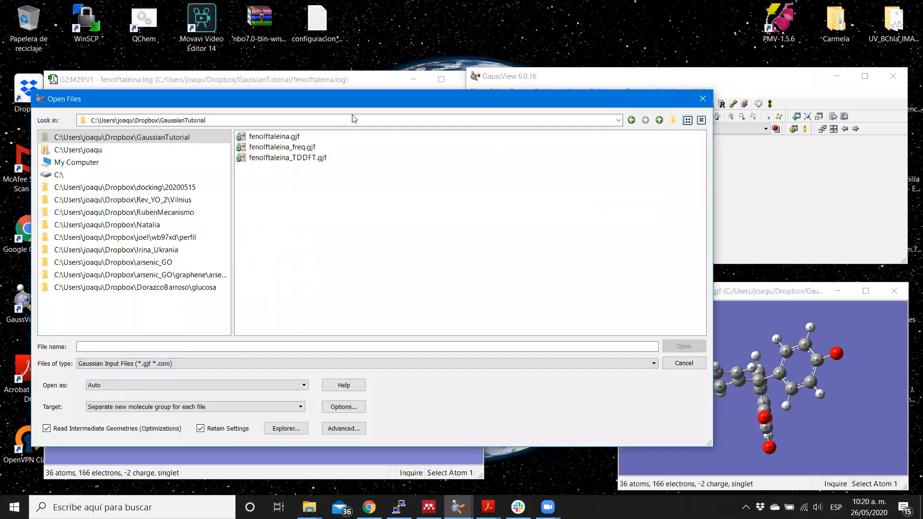
double_click(274, 137)
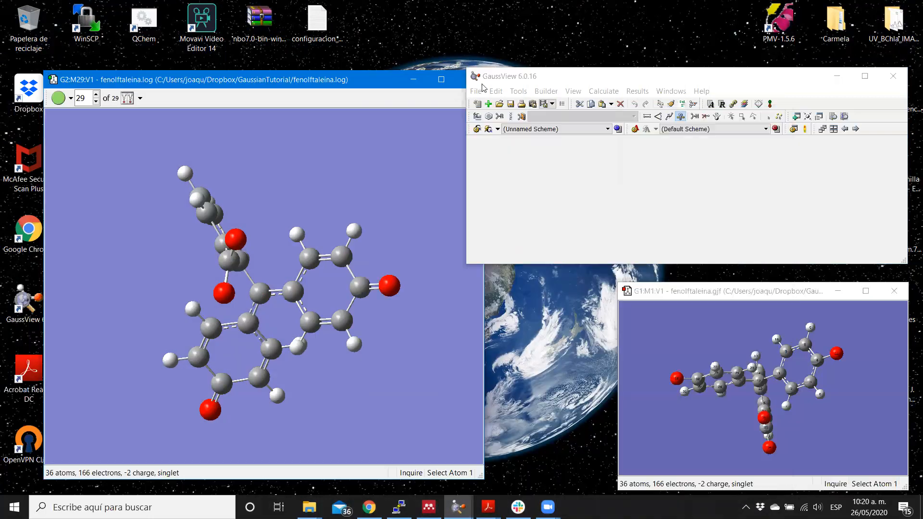
Step: Open fenolftaleina_freq.gjf as a new molecule group, place its window beside the geometry 29 molecule, and reduce the window's height
left_click(476, 90)
left_click(488, 136)
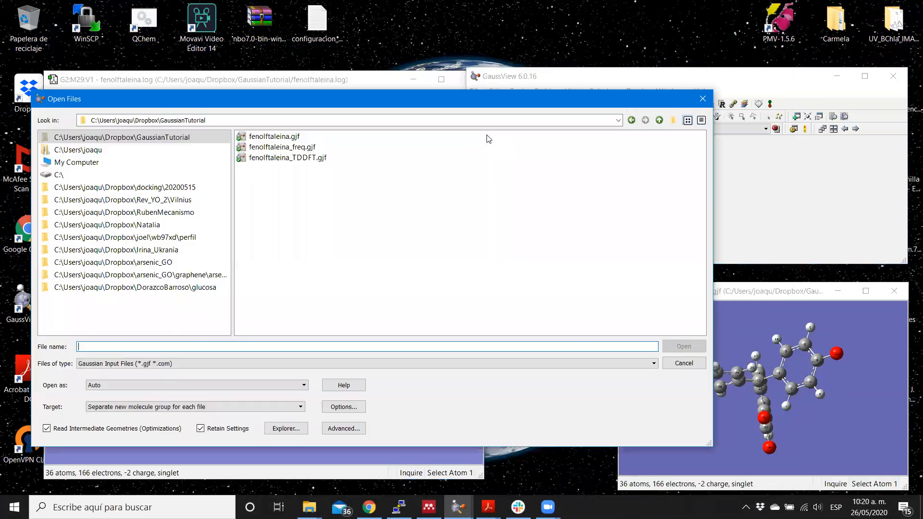
left_click(303, 151)
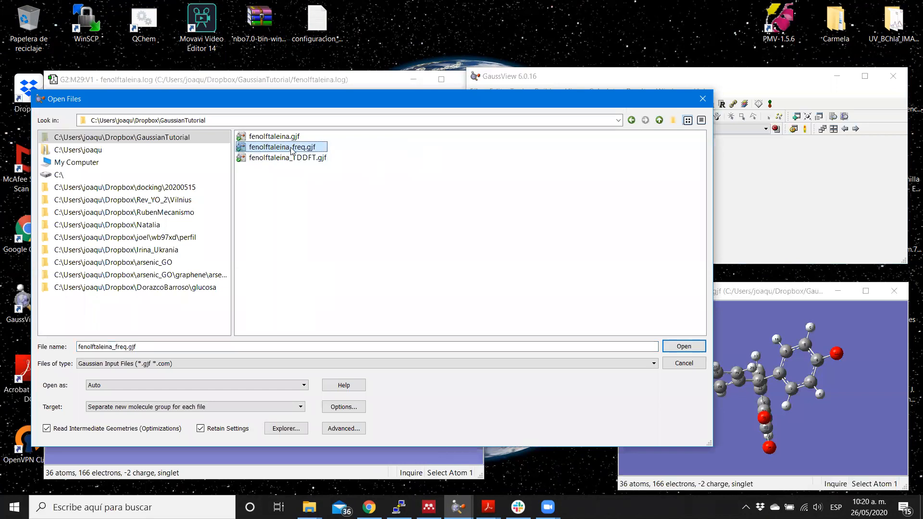
double_click(291, 149)
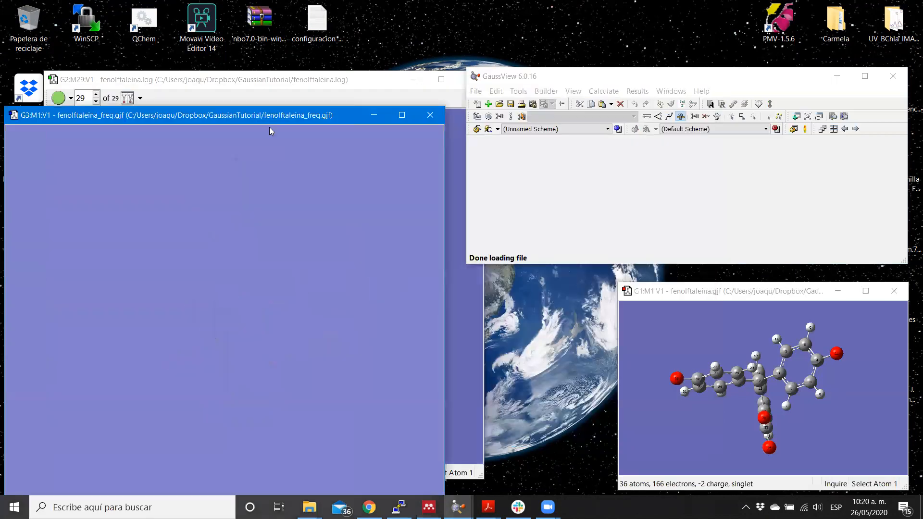
left_click_drag(257, 118, 659, 133)
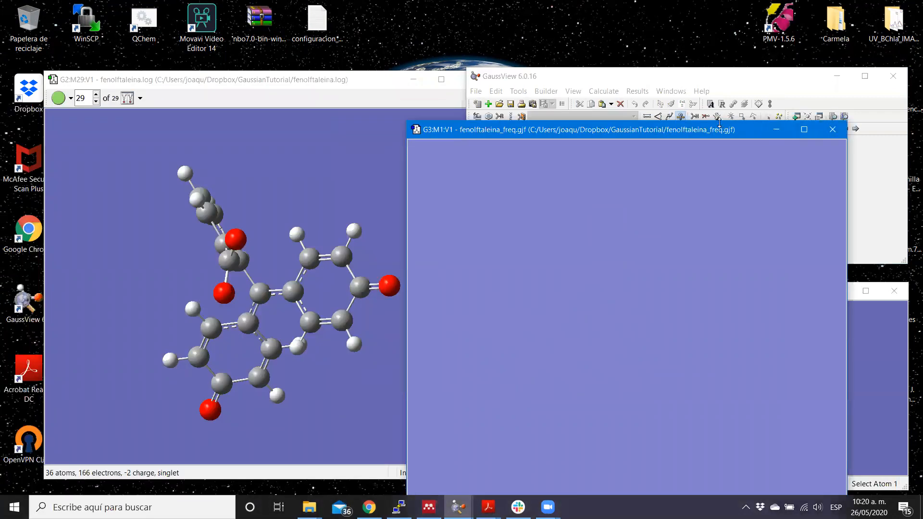
left_click_drag(720, 124, 723, 175)
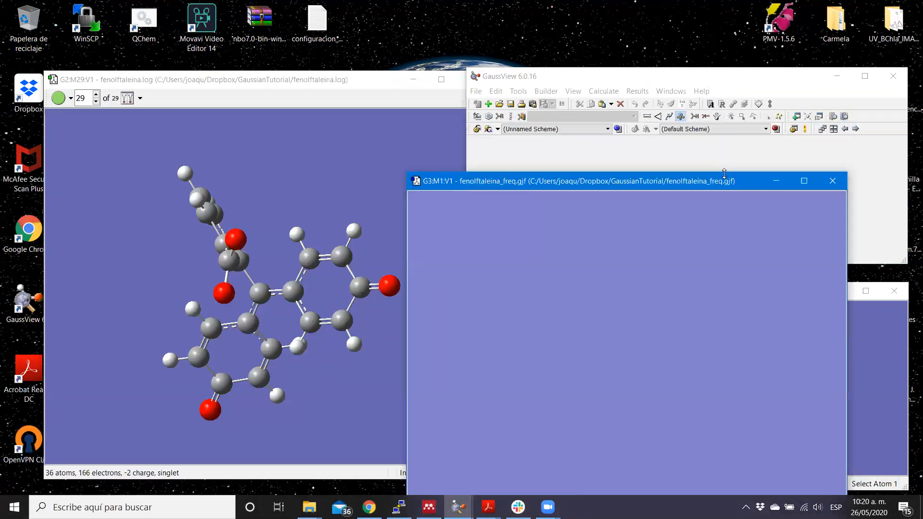
Step: Display the text of fenolftaleina_freq.gjf beside the molecule and examine its checkpoint and shared-processor lines
left_click(834, 120)
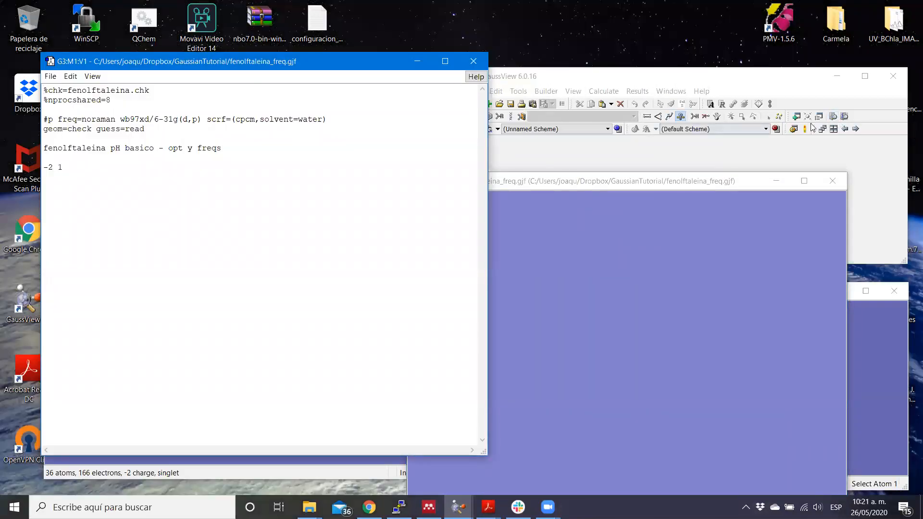
left_click_drag(267, 67, 635, 186)
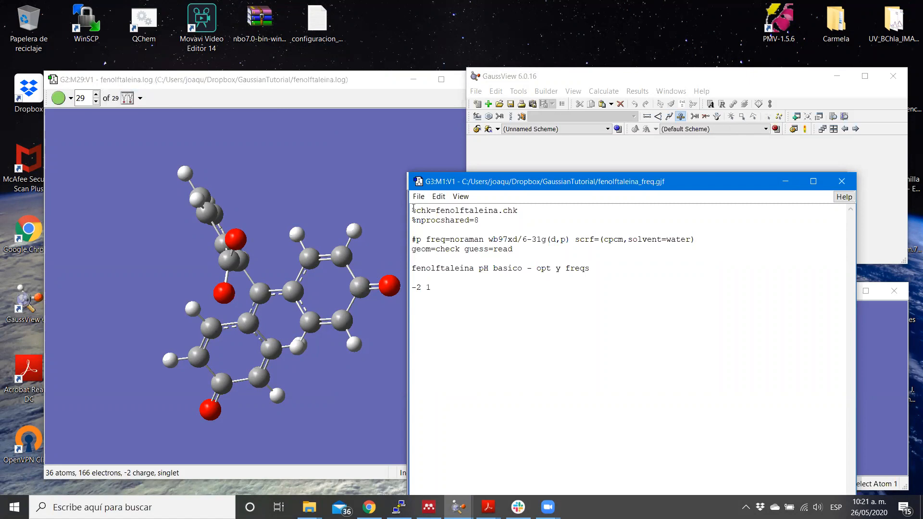
left_click_drag(413, 210, 493, 221)
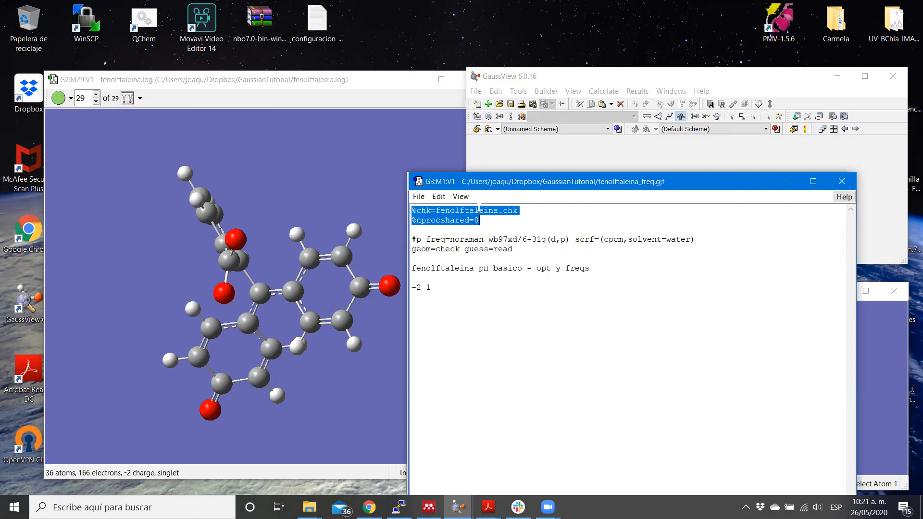
left_click(479, 208)
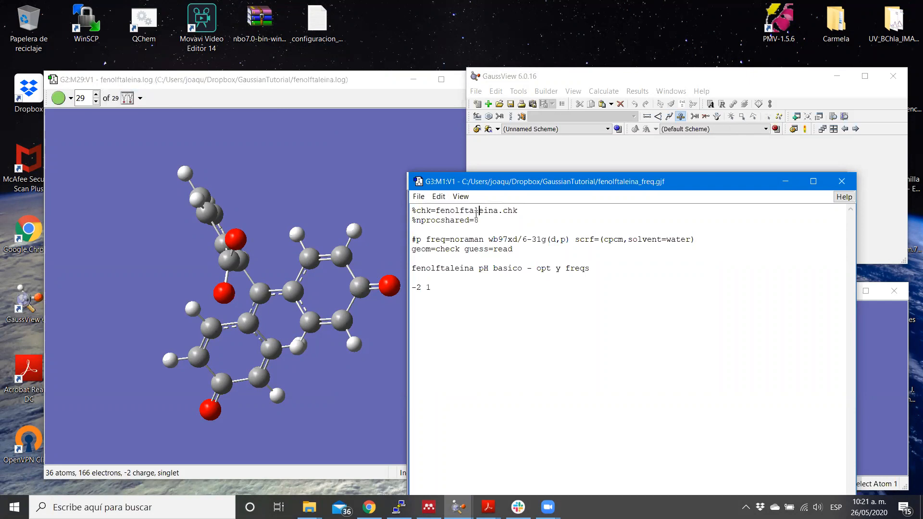
left_click_drag(479, 221, 404, 221)
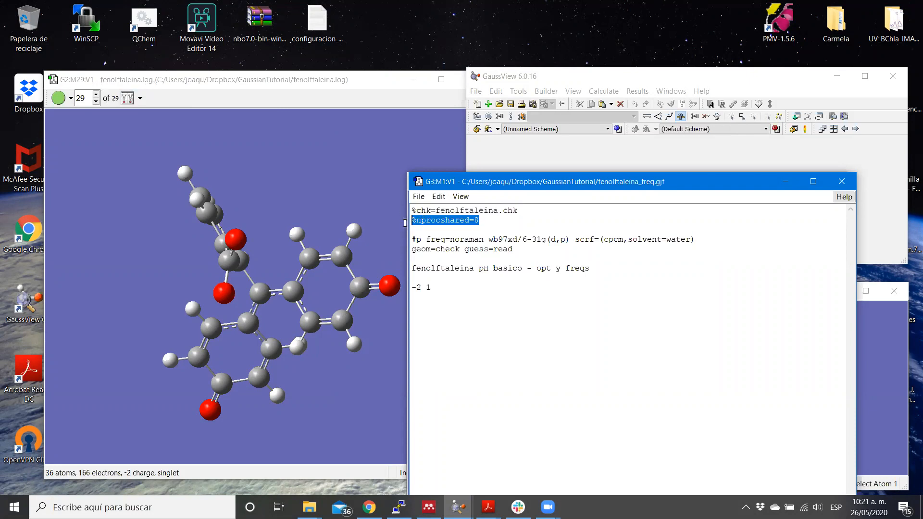
left_click(443, 224)
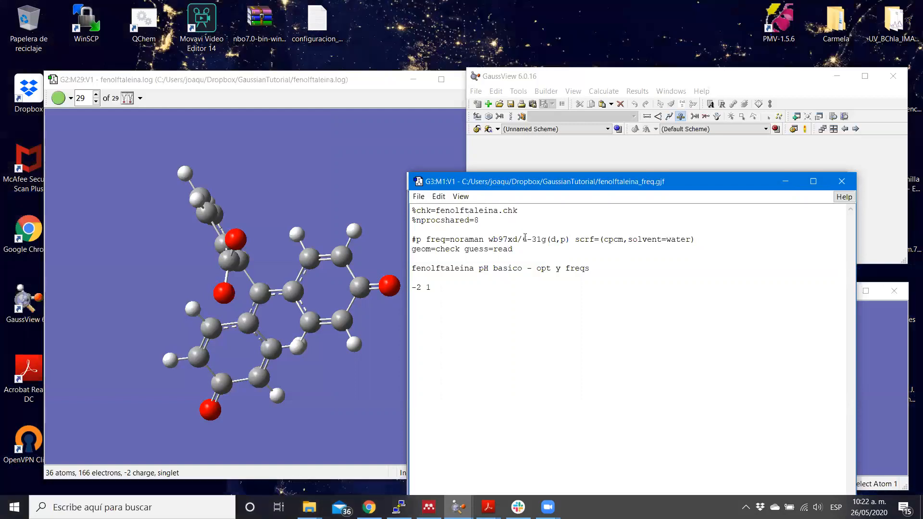
Step: Examine the route section, highlighting freq=noraman, the wb97xd/6-31g(d,p) method and basis set, and the scrf=(cpcm,solvent=water) option
left_click_drag(412, 238, 413, 259)
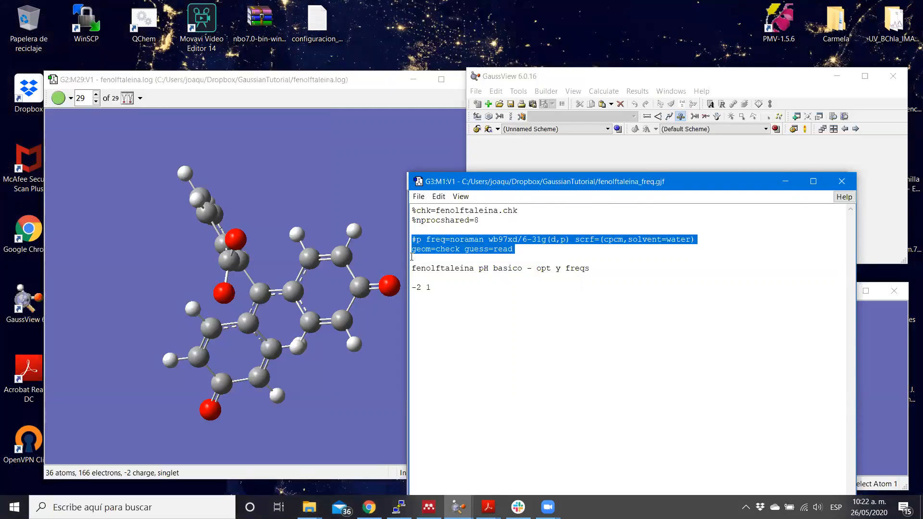
left_click(437, 259)
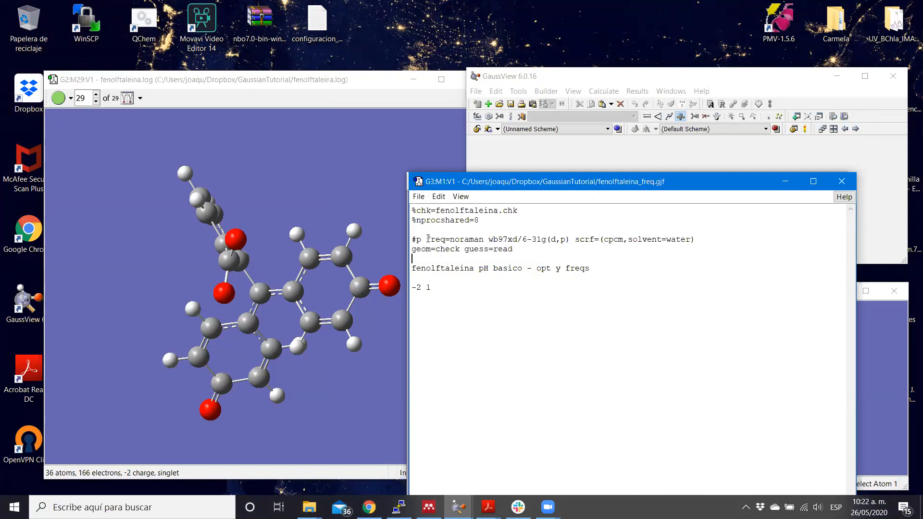
left_click_drag(427, 239, 485, 240)
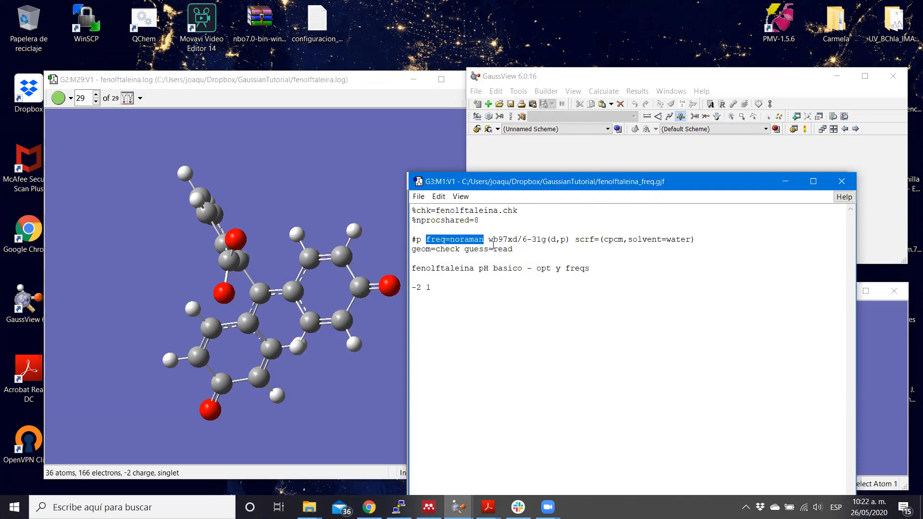
left_click(492, 244)
left_click_drag(492, 242, 573, 239)
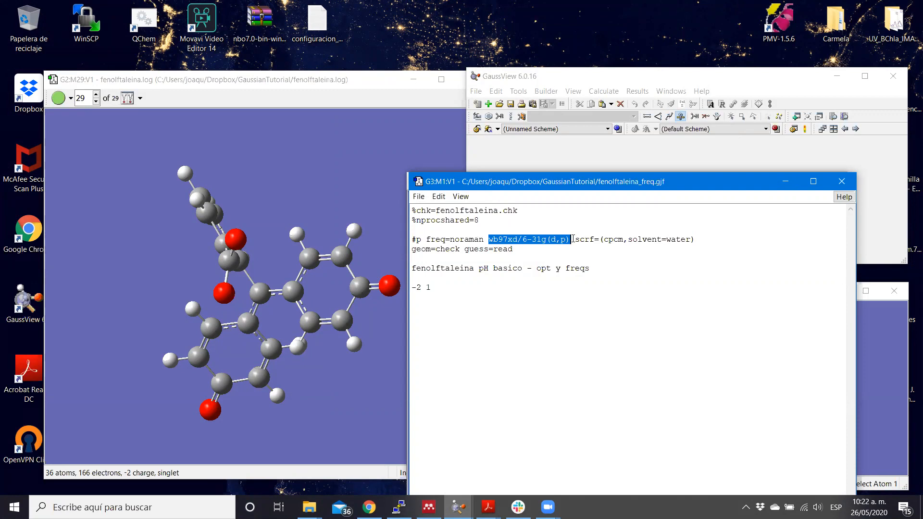
left_click(573, 239)
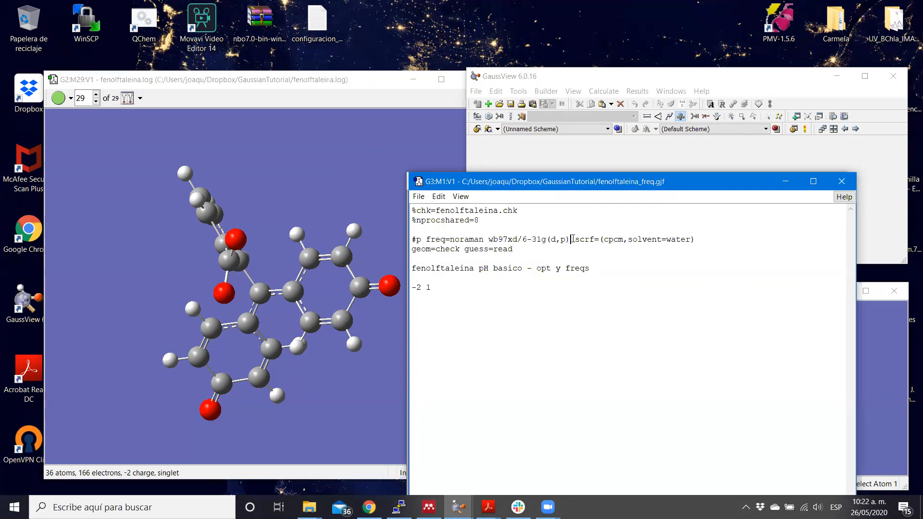
left_click_drag(575, 239, 695, 241)
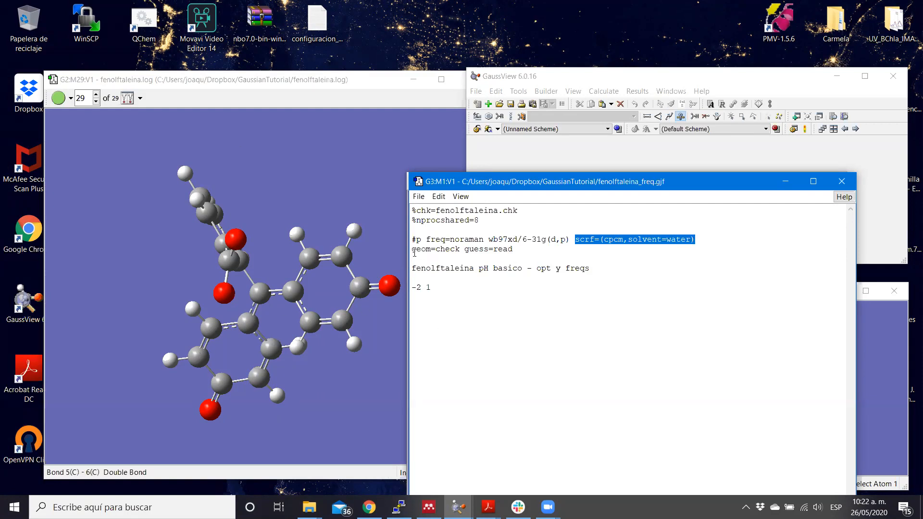
Step: Highlight the geom=check guess=read keywords in the route section, and single out guess=read for review
left_click_drag(412, 249, 524, 248)
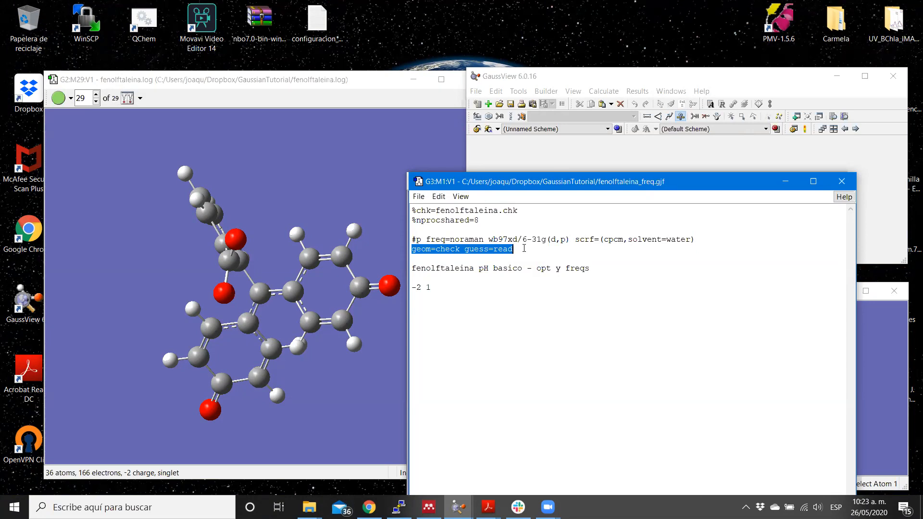
left_click(465, 251)
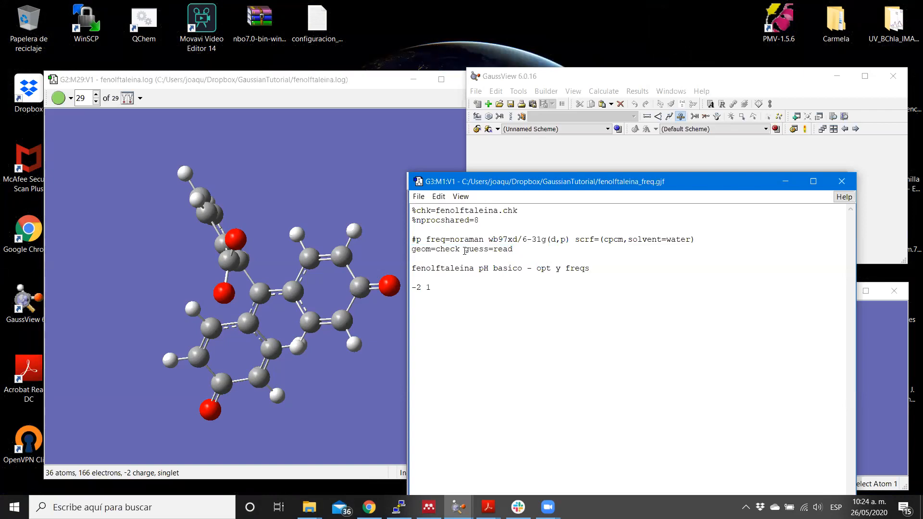
left_click_drag(466, 251, 520, 251)
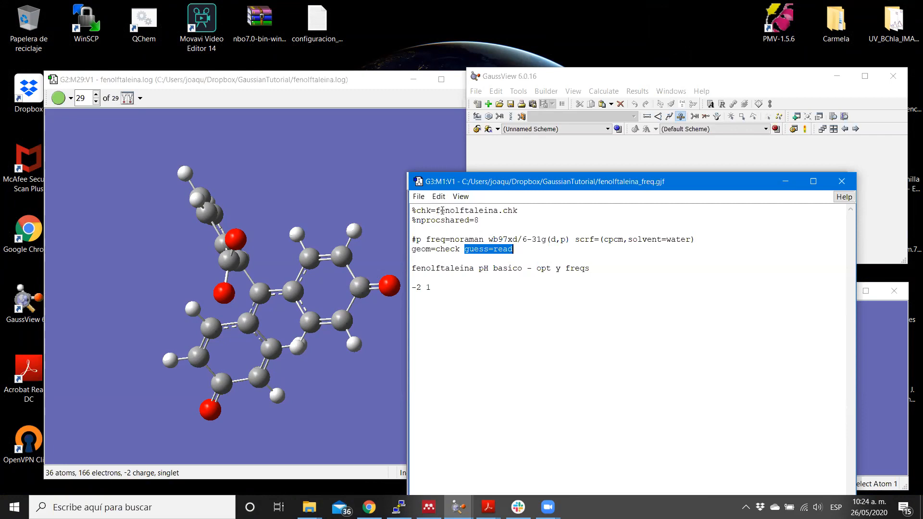
left_click(530, 246)
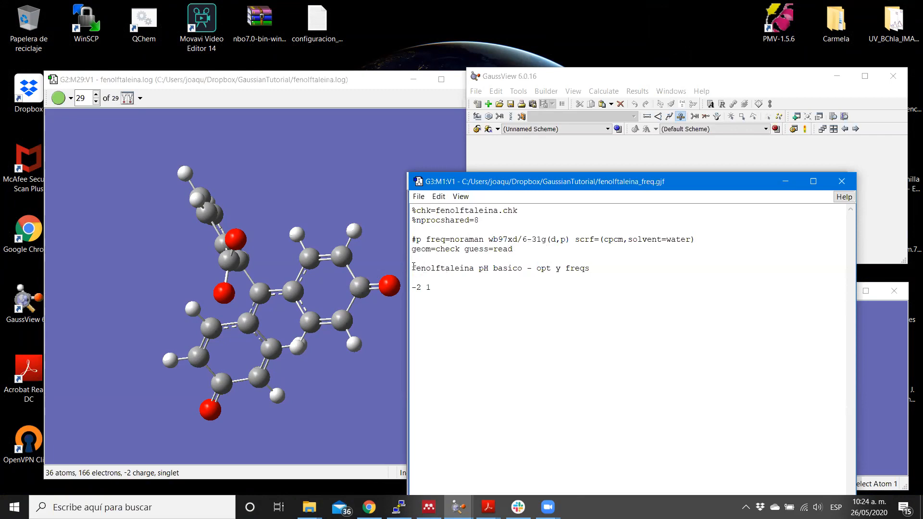
Step: Examine the title line and the charge and multiplicity line of the frequency input
left_click_drag(412, 267, 602, 274)
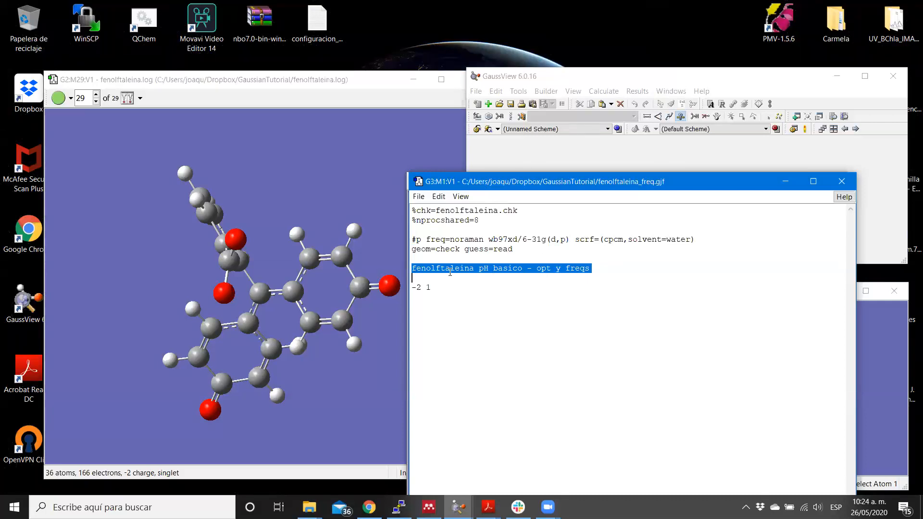
left_click_drag(432, 288, 414, 294)
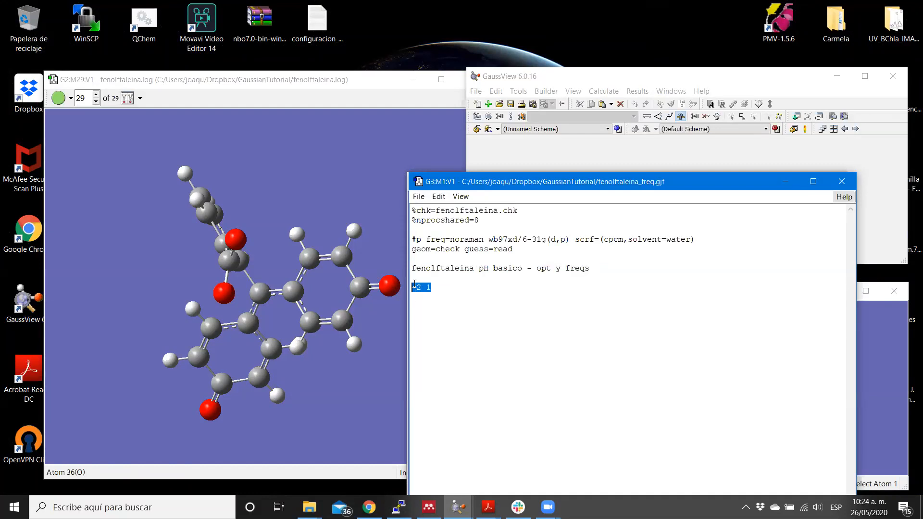
left_click(434, 299)
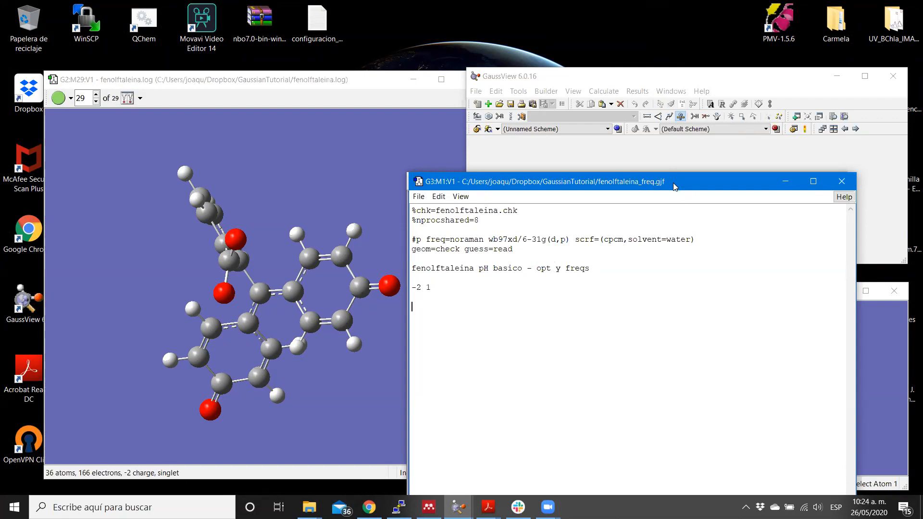
Step: Move the input text off the empty fenolftaleina_freq.gjf view, highlight geom=check guess=read again, and bring the fenolftaleina.log molecule forward
left_click_drag(713, 187, 354, 179)
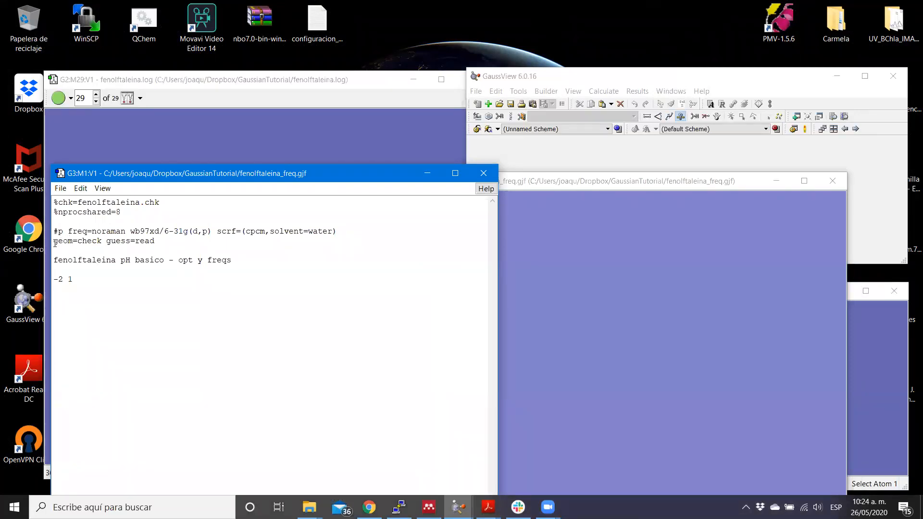
left_click_drag(55, 243, 172, 241)
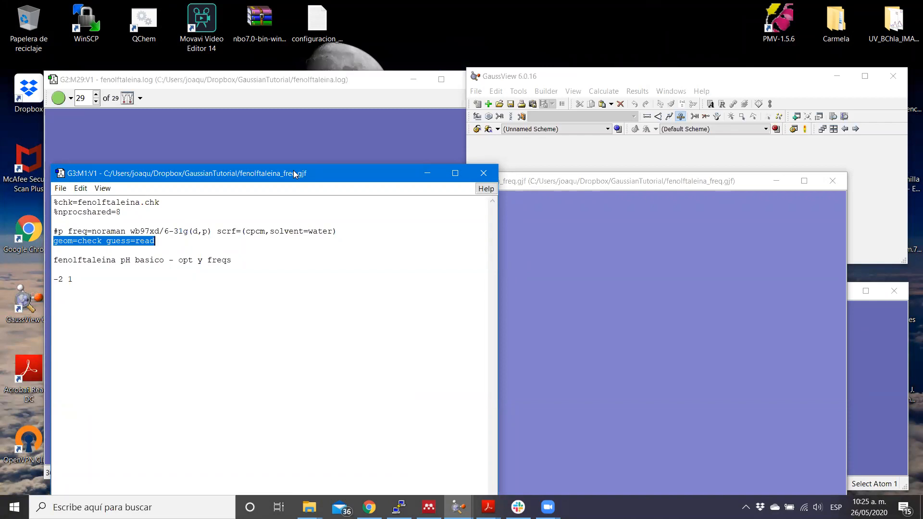
left_click(292, 80)
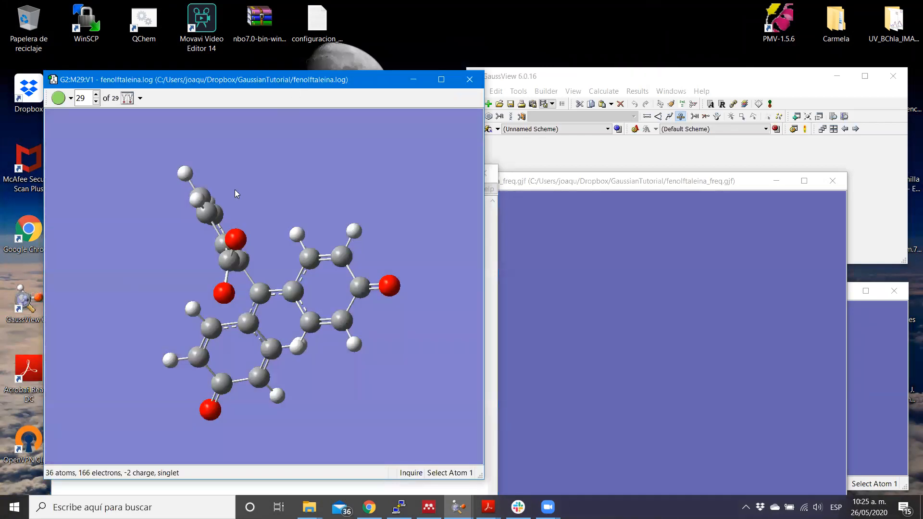
Step: Close the frequency input text and the empty fenolftaleina_freq.gjf view
left_click(568, 237)
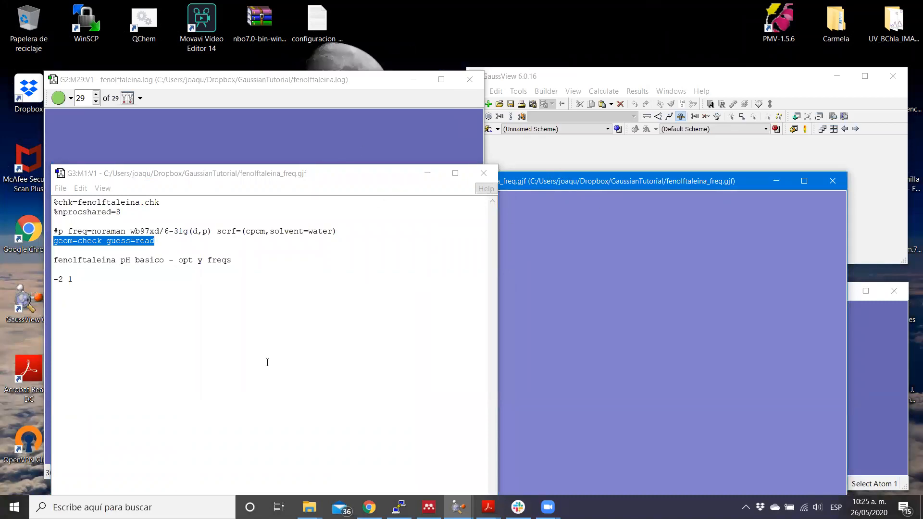
left_click(484, 176)
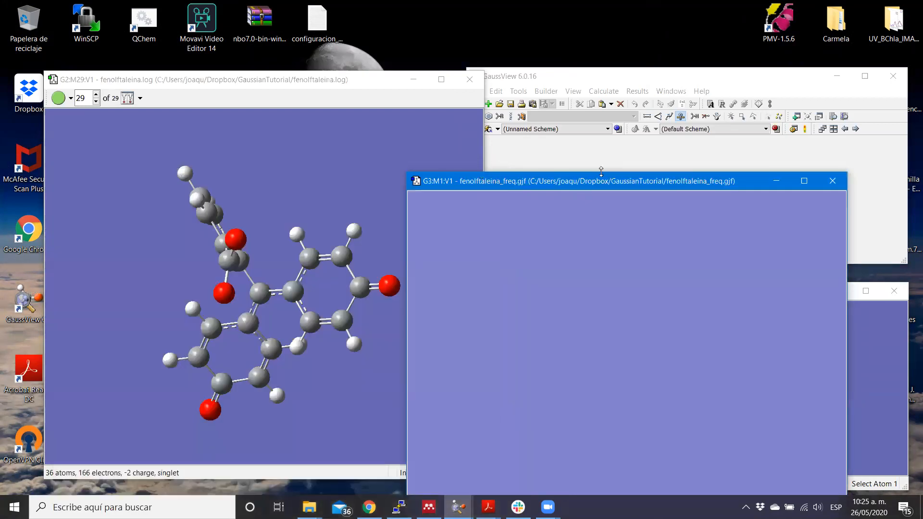
left_click(838, 182)
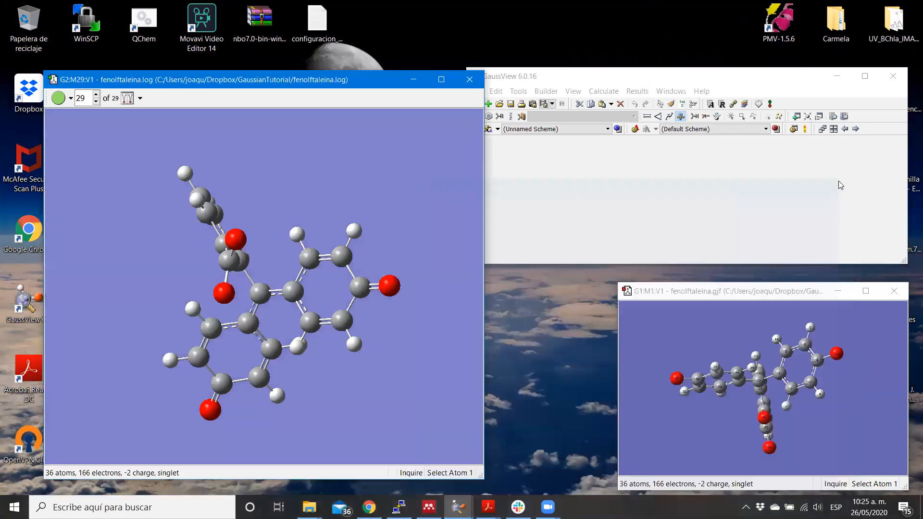
Step: Open fenolftaleina_freq.log, filtering the file list to Gaussian Output Files (*.out *.log), and move its molecule window clear of the fenolftaleina.log model
left_click(536, 174)
left_click(476, 91)
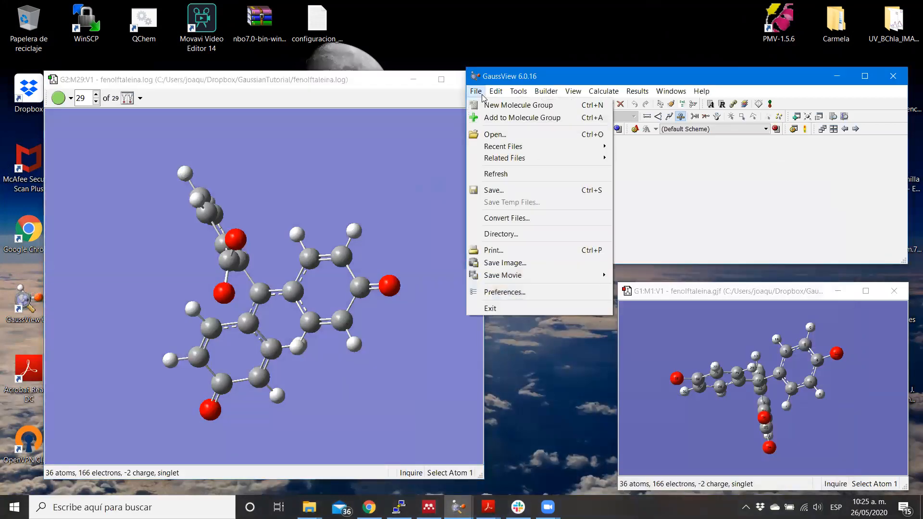
left_click(490, 136)
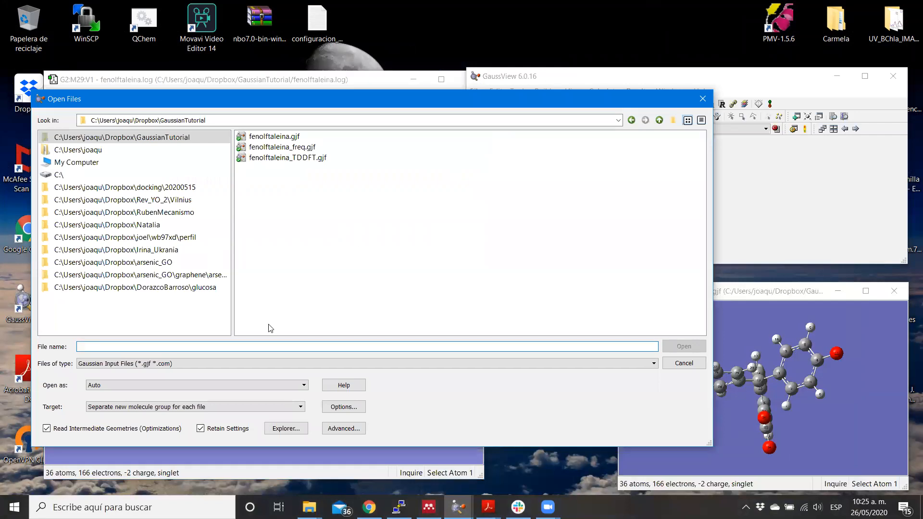
left_click(232, 363)
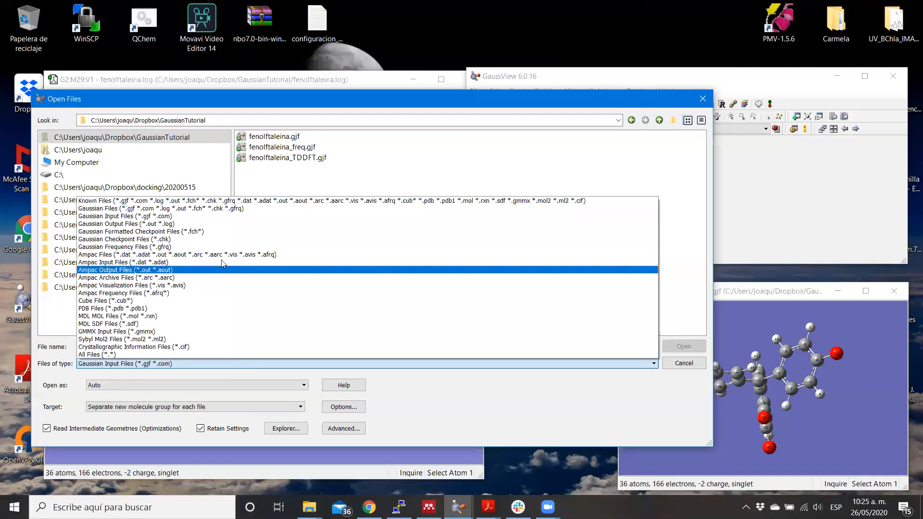
left_click(254, 208)
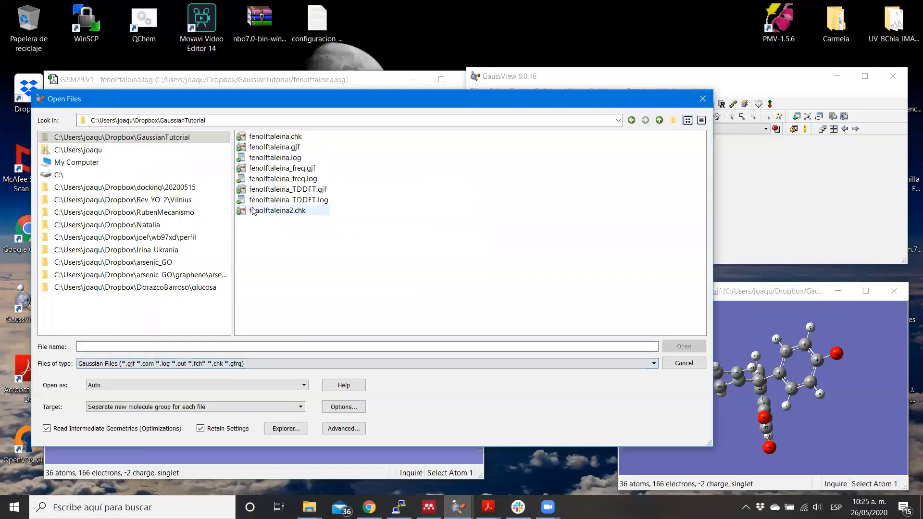
left_click(199, 365)
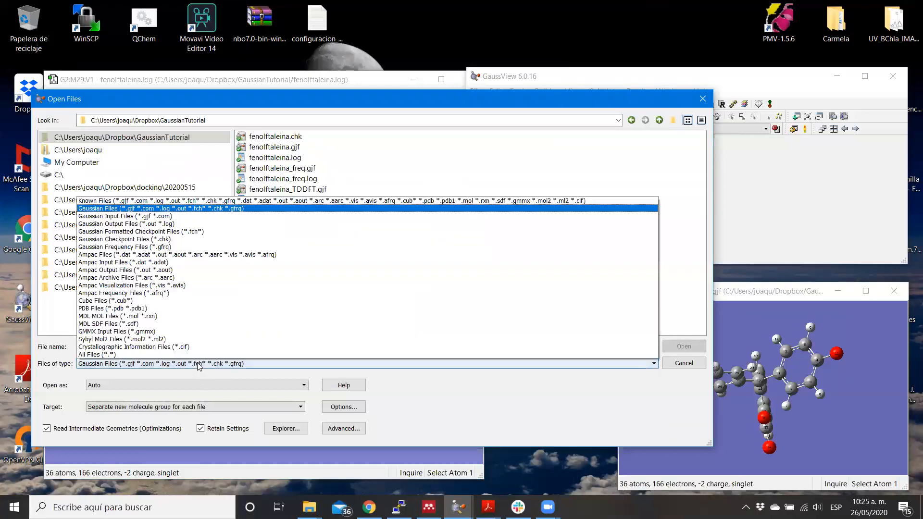
left_click(172, 224)
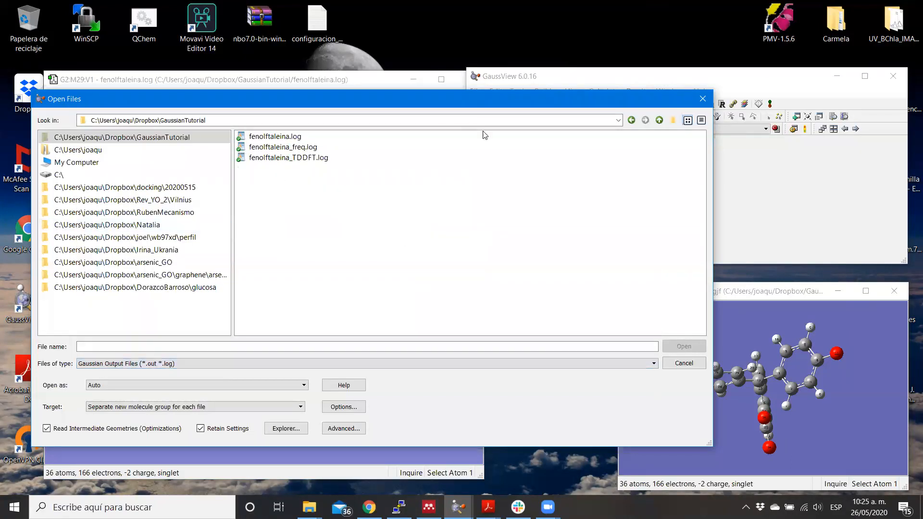
left_click(294, 153)
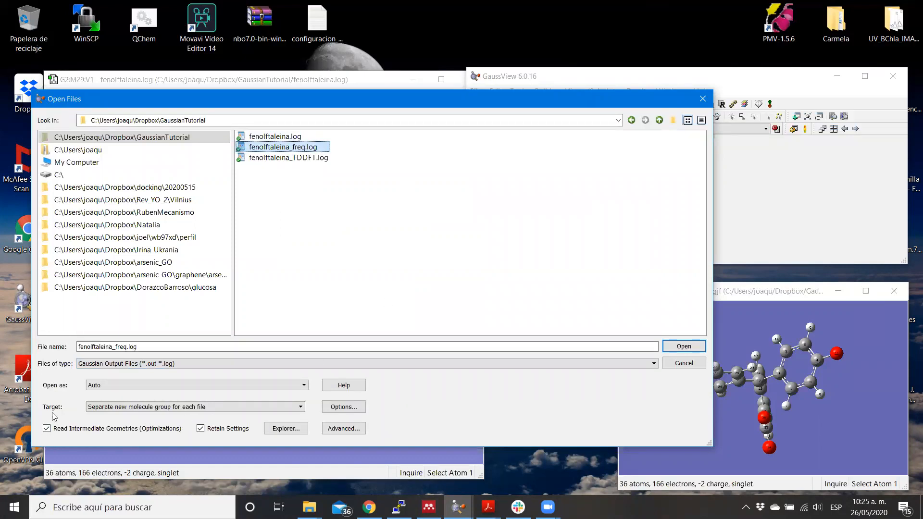
left_click(46, 429)
left_click(44, 429)
left_click(684, 347)
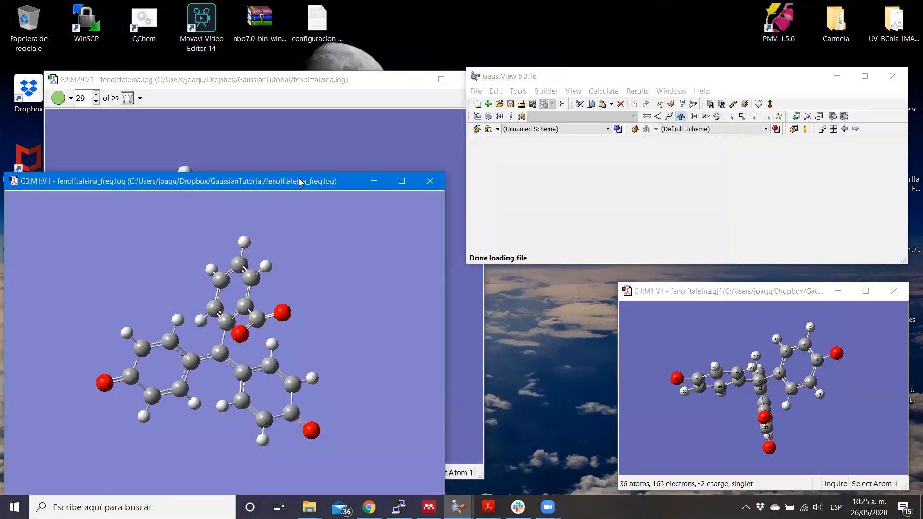
left_click_drag(299, 179, 597, 142)
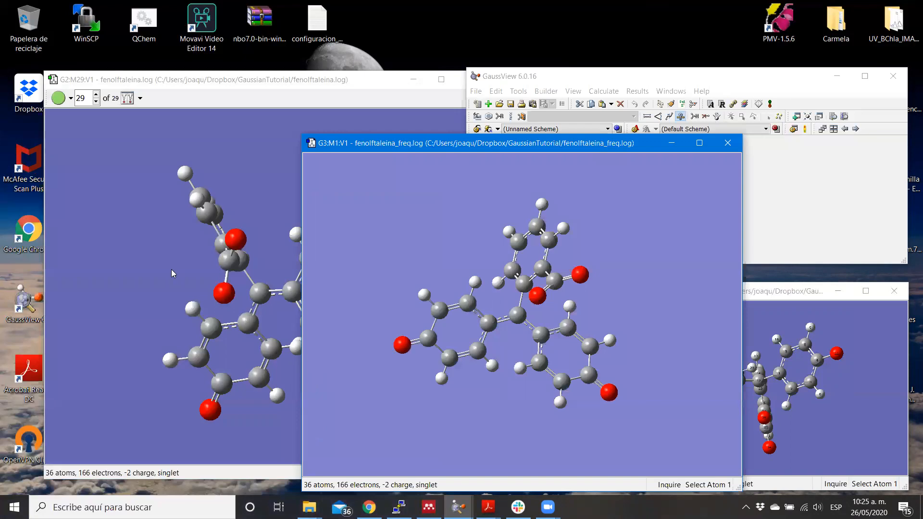
Step: Display the Mulliken charge distribution of fenolftaleina_freq.log with numbers shown on the atoms, and examine the charges up close
left_click(775, 198)
left_click(638, 91)
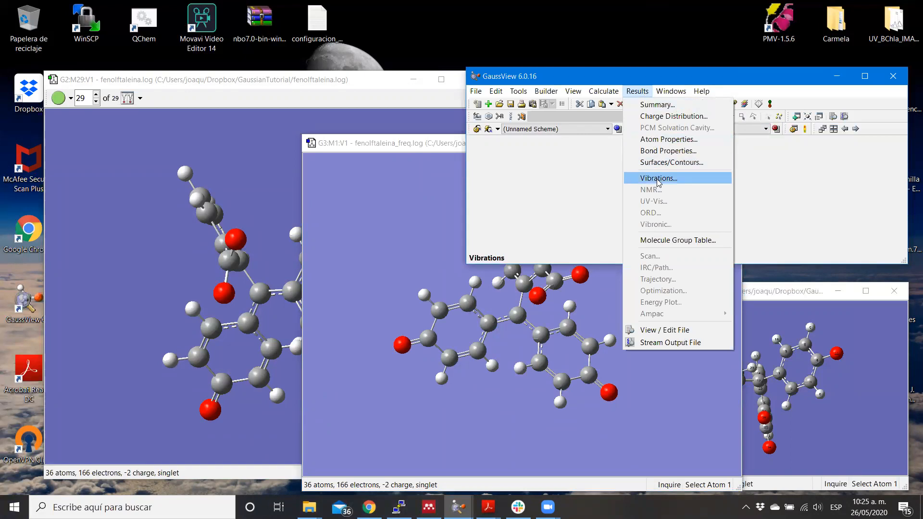
left_click(650, 117)
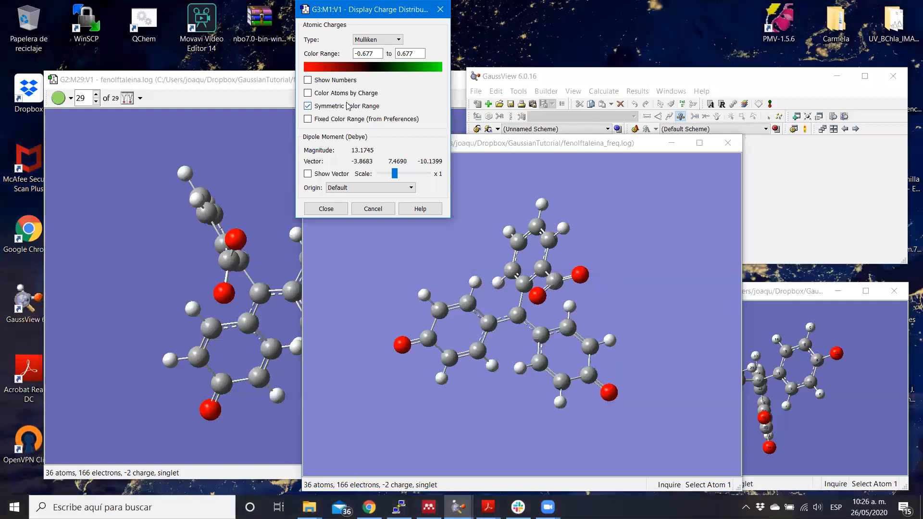
left_click_drag(364, 7, 199, 184)
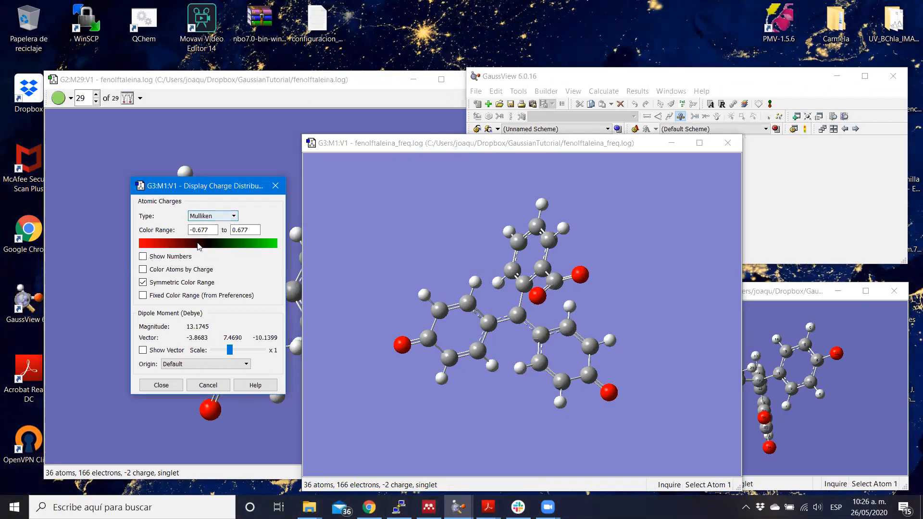
left_click(163, 257)
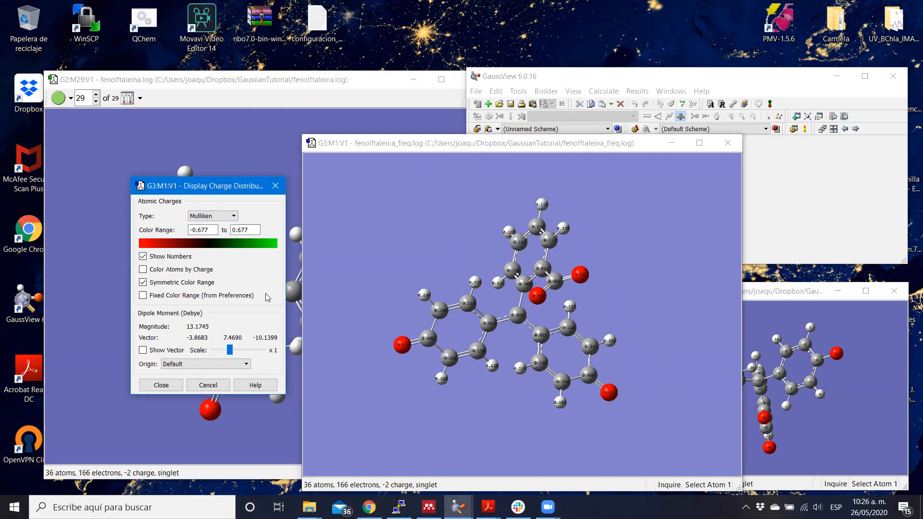
scroll(464, 337, "up", 10)
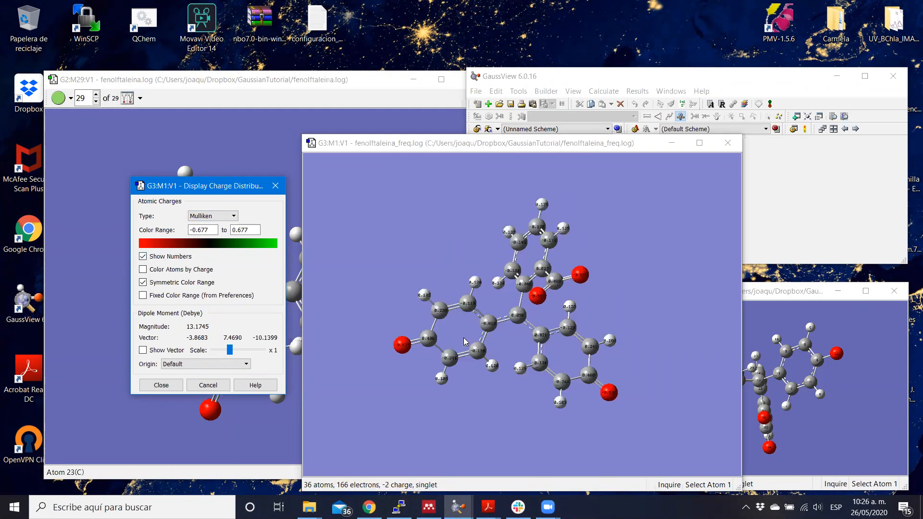
scroll(463, 337, "up", 2)
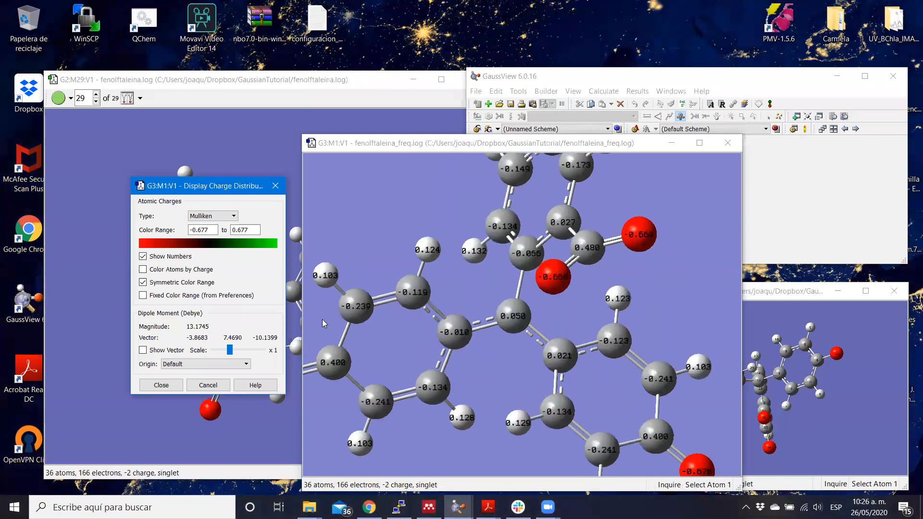
Step: Color the atoms by charge to inspect the distribution from several angles, and close the charge display with the coloring turned off
left_click(173, 275)
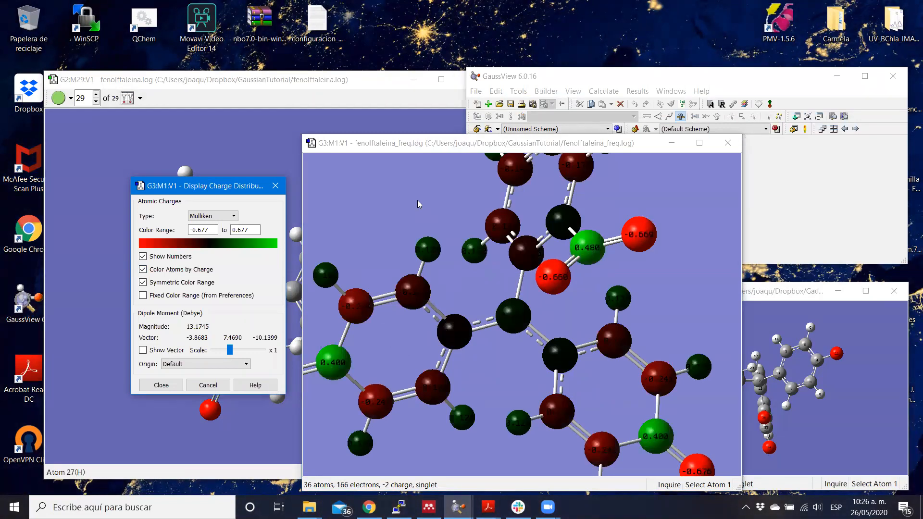
scroll(418, 201, "down", 4)
left_click_drag(347, 273, 348, 229)
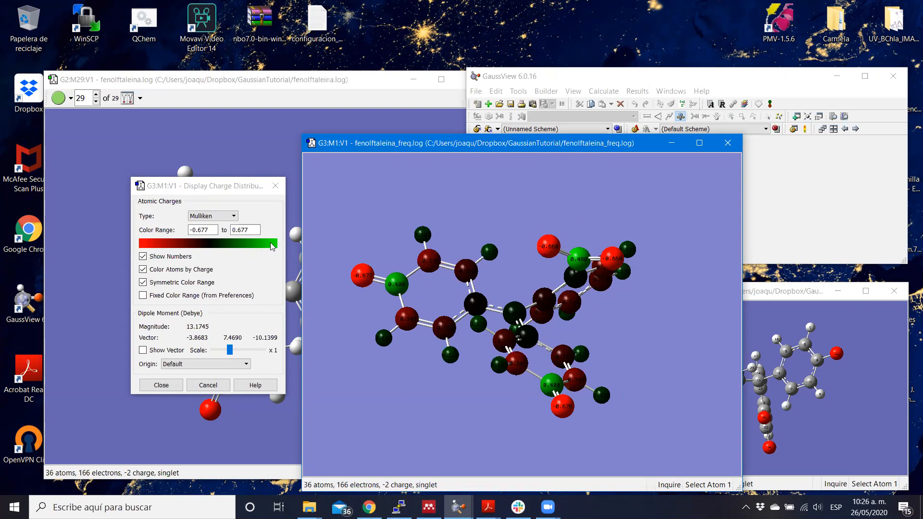
left_click_drag(419, 393, 397, 312)
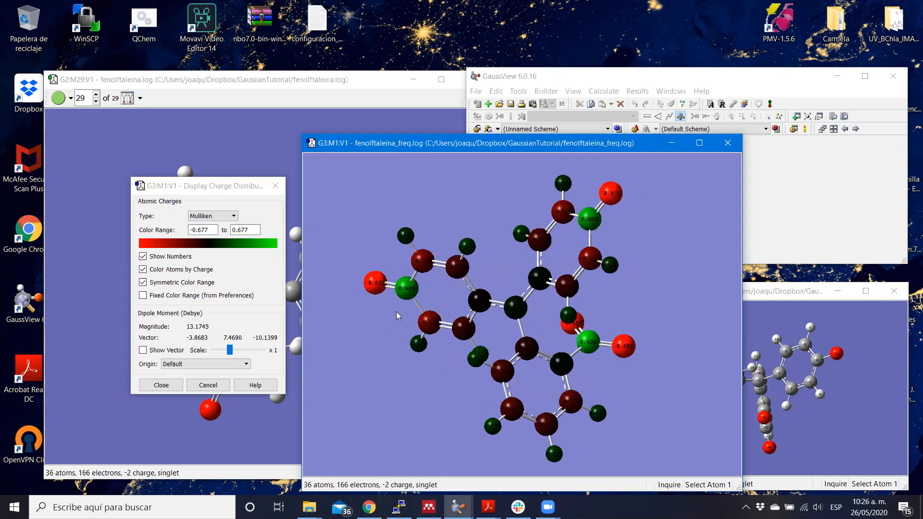
left_click(167, 269)
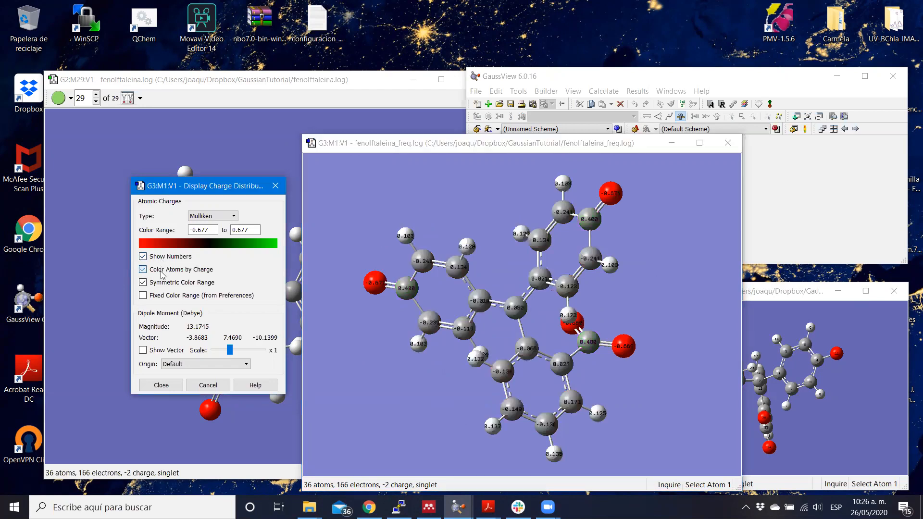
left_click(161, 386)
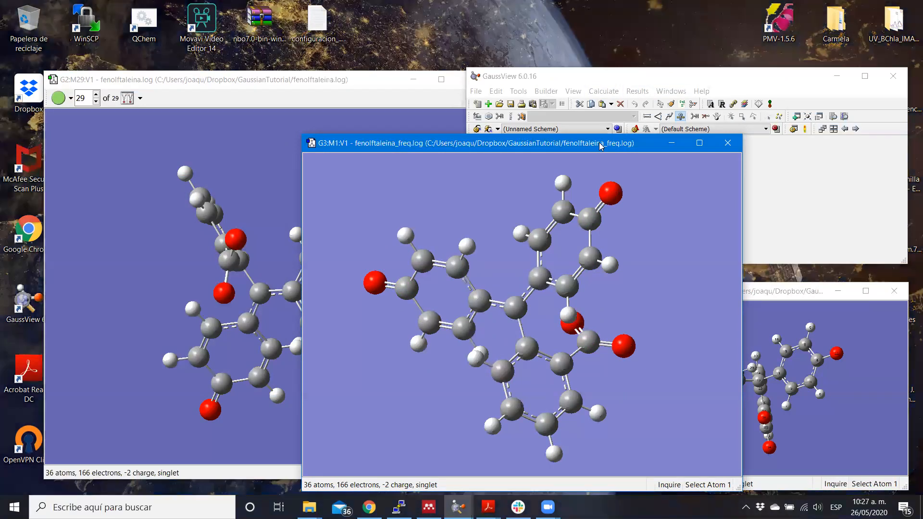
Step: Bring the fenolftaleina.gjf view forward and widen its window enough to read the full file path in the title
left_click(769, 297)
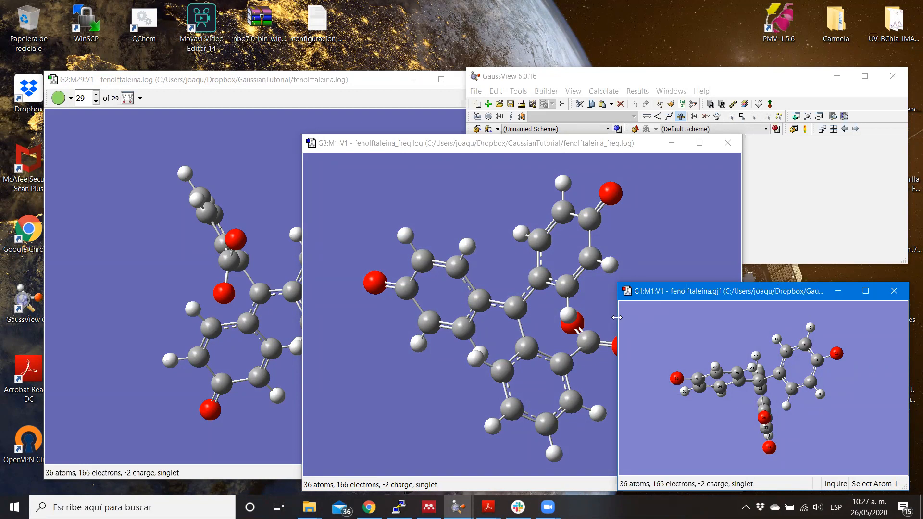
left_click_drag(617, 318, 375, 334)
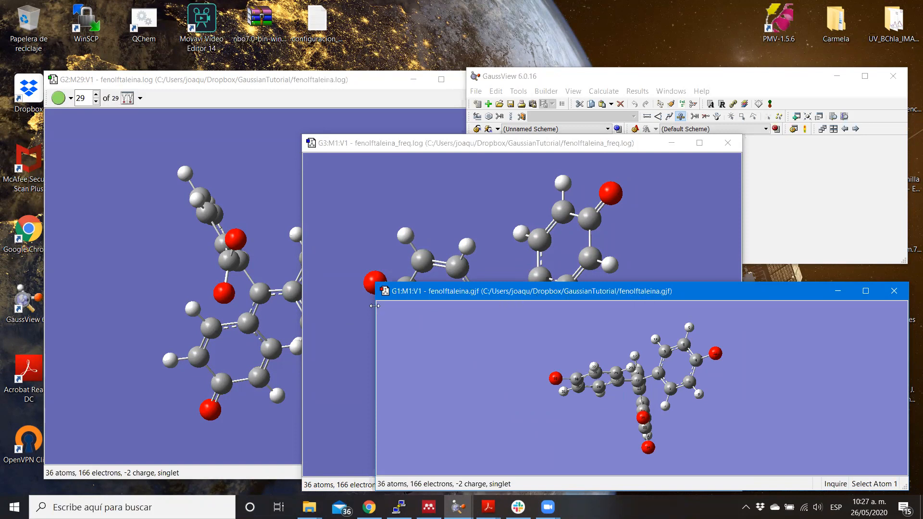
left_click_drag(374, 309, 522, 323)
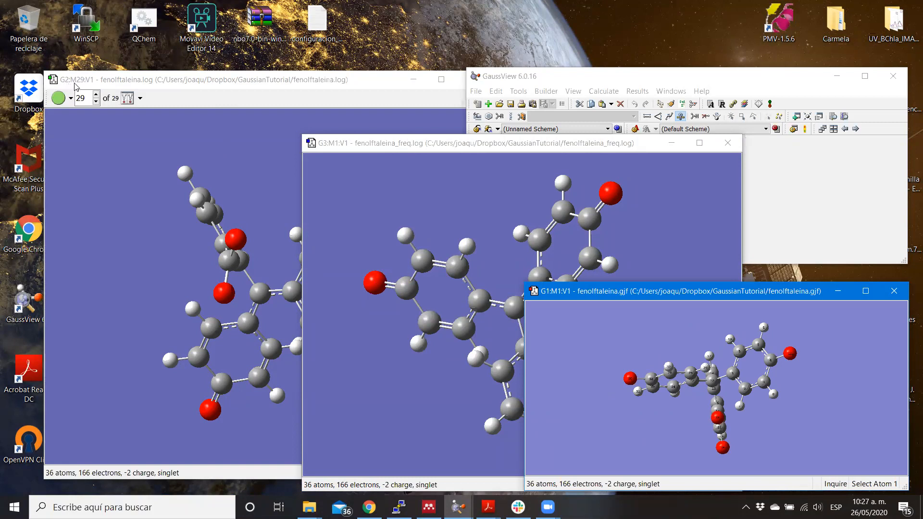
Step: Step the fenolftaleina.log optimization back to geometry 18 and forward again to geometry 29 to review the structures
left_click(96, 102)
left_click(96, 102)
left_click(96, 101)
left_click(96, 102)
left_click(97, 101)
left_click(96, 101)
left_click(97, 101)
left_click(97, 101)
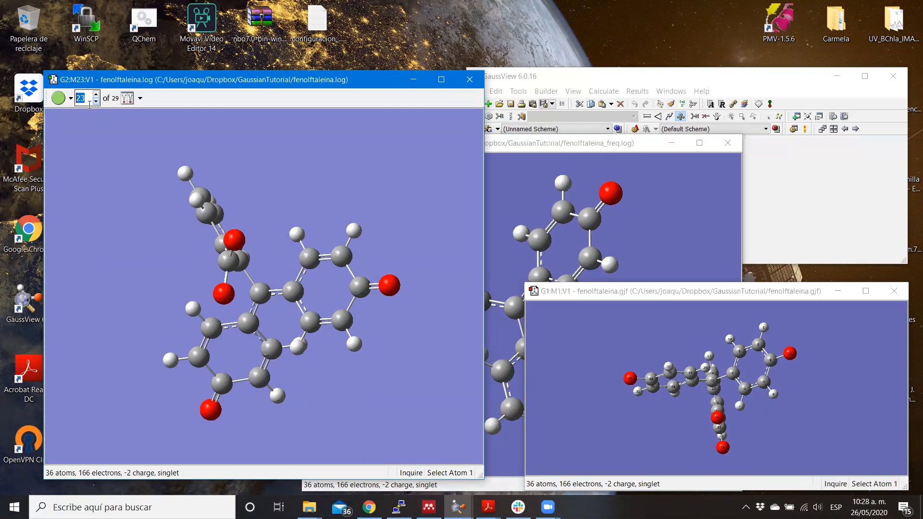
left_click(96, 101)
left_click(96, 101)
left_click(96, 95)
left_click(96, 94)
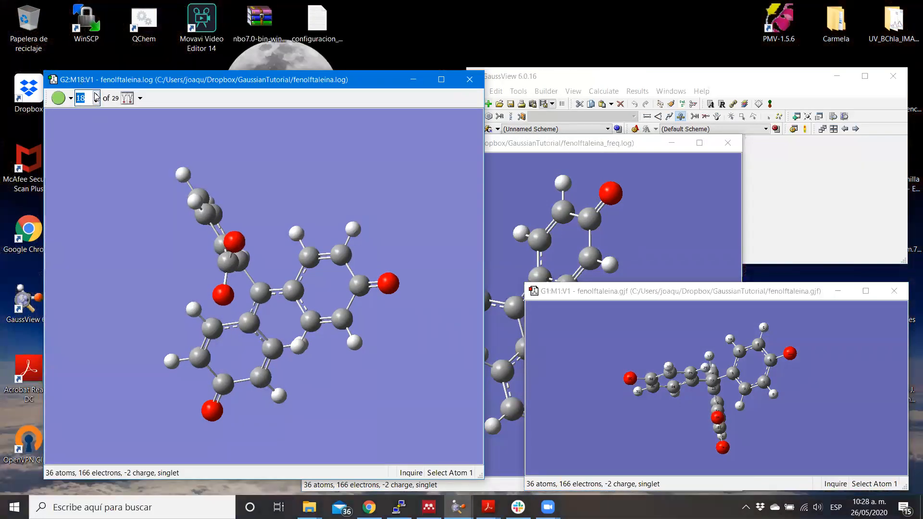
left_click(96, 94)
left_click(96, 95)
left_click(97, 95)
left_click(96, 95)
left_click(96, 96)
left_click(96, 95)
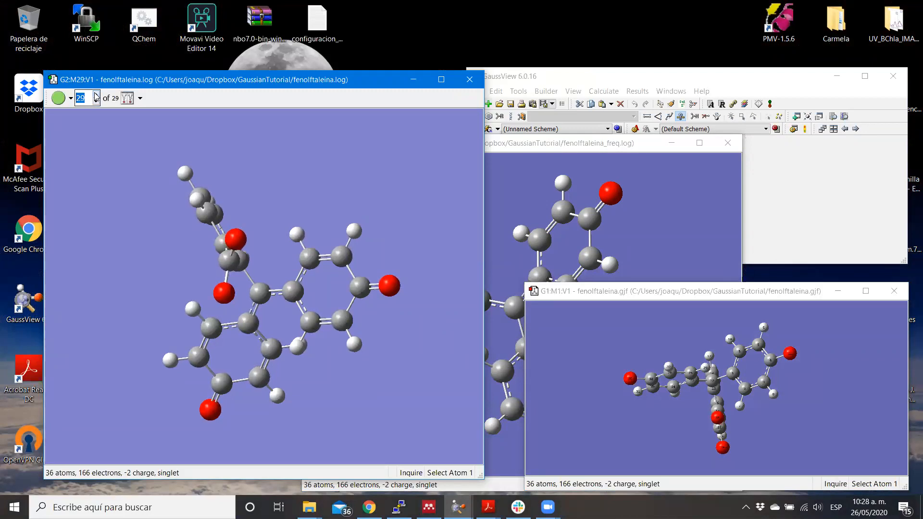
Step: Compare which result types are available for the fenolftaleina.gjf input and for the fenolftaleina.log optimization output
left_click(521, 146)
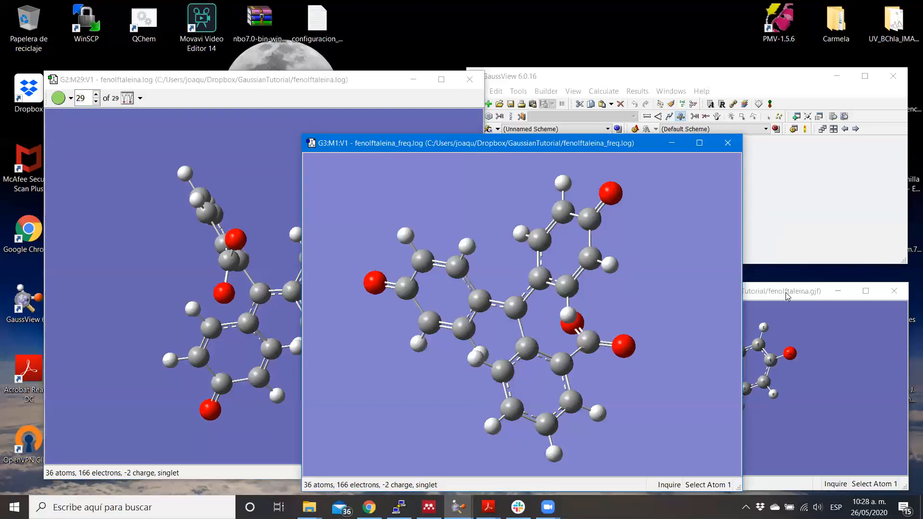
left_click(816, 221)
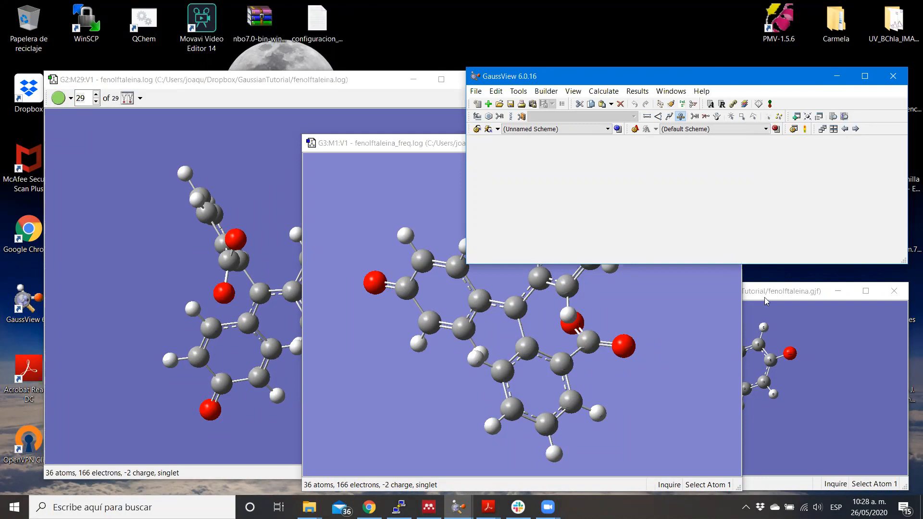
left_click(782, 293)
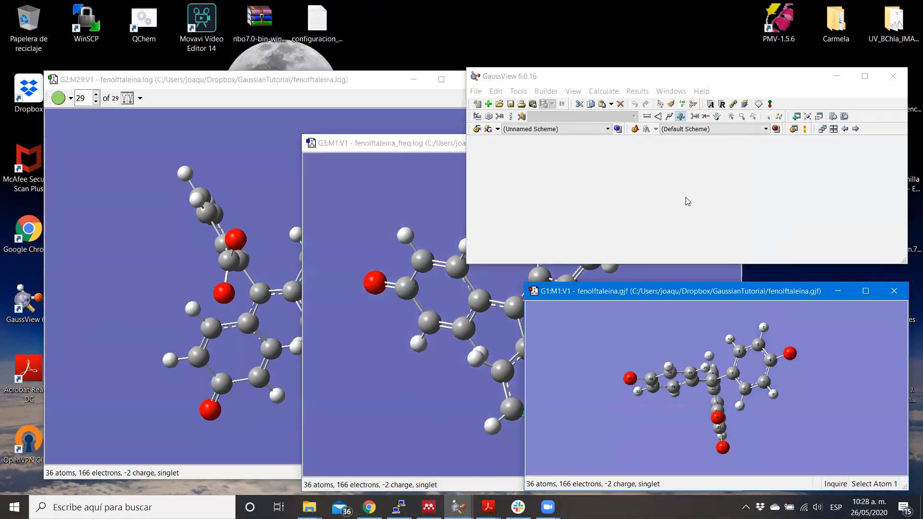
left_click(635, 91)
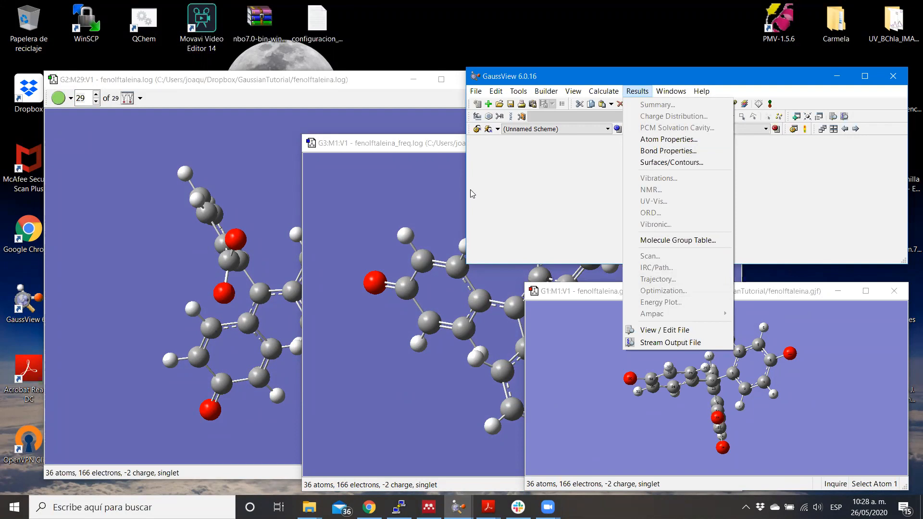
left_click(303, 84)
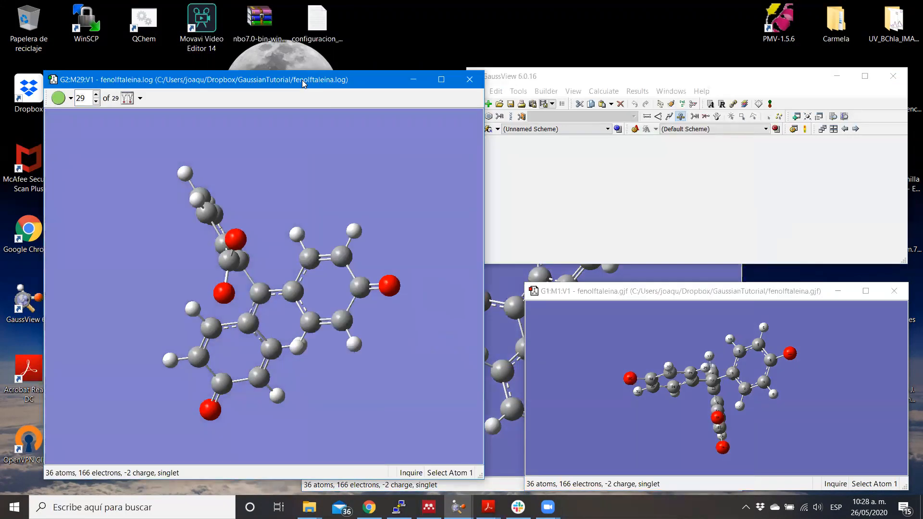
left_click(630, 93)
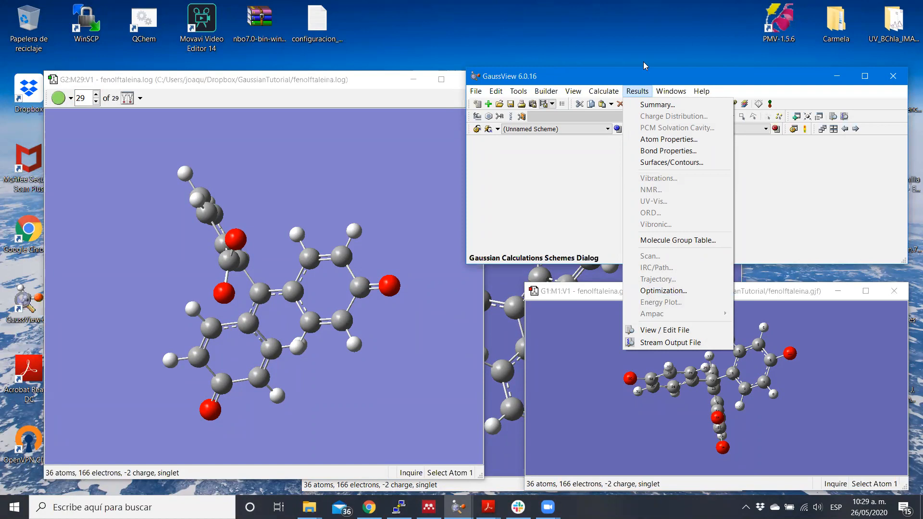
Step: Open the vibrations of fenolftaleina_freq.log and move and enlarge their window to show more modes beside the molecule
left_click(657, 72)
left_click_drag(656, 72, 654, 51)
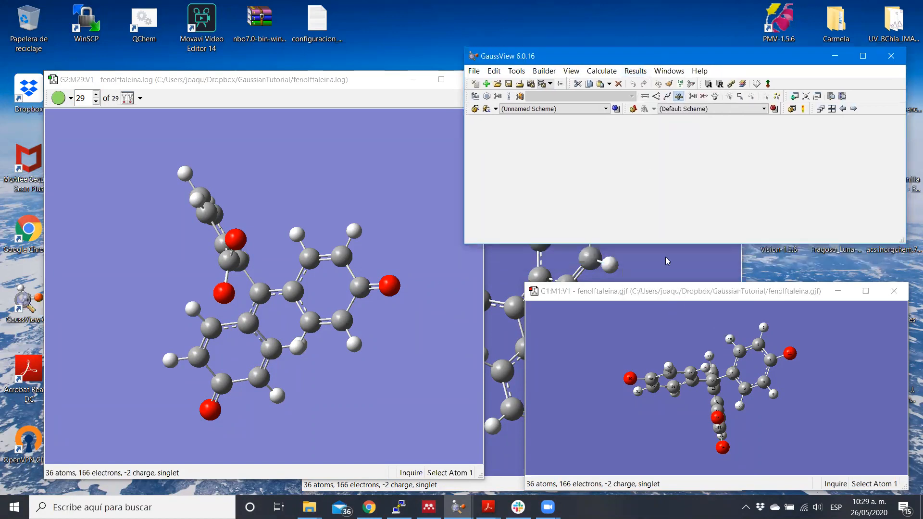
left_click(670, 267)
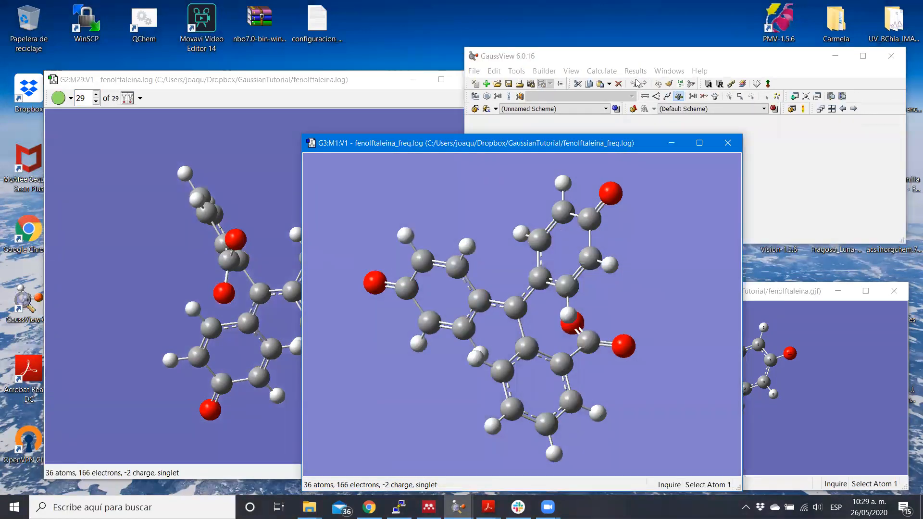
left_click(635, 72)
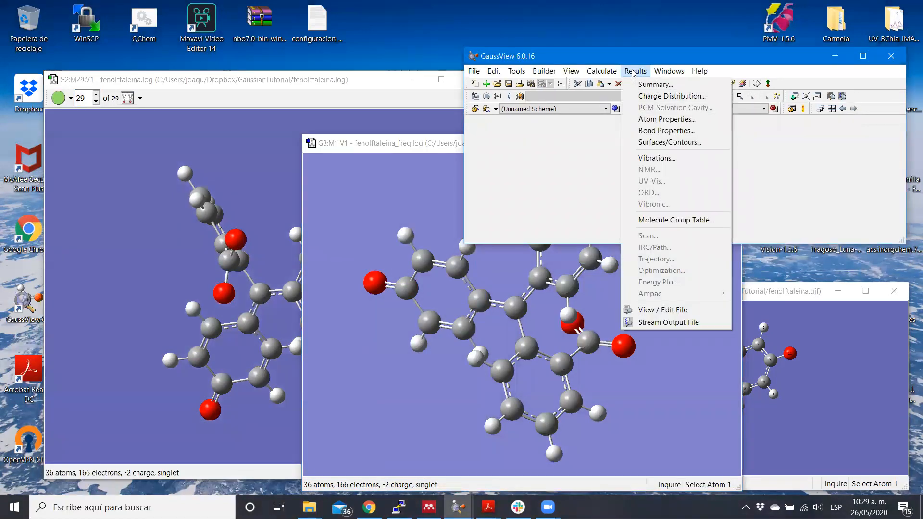
left_click(649, 159)
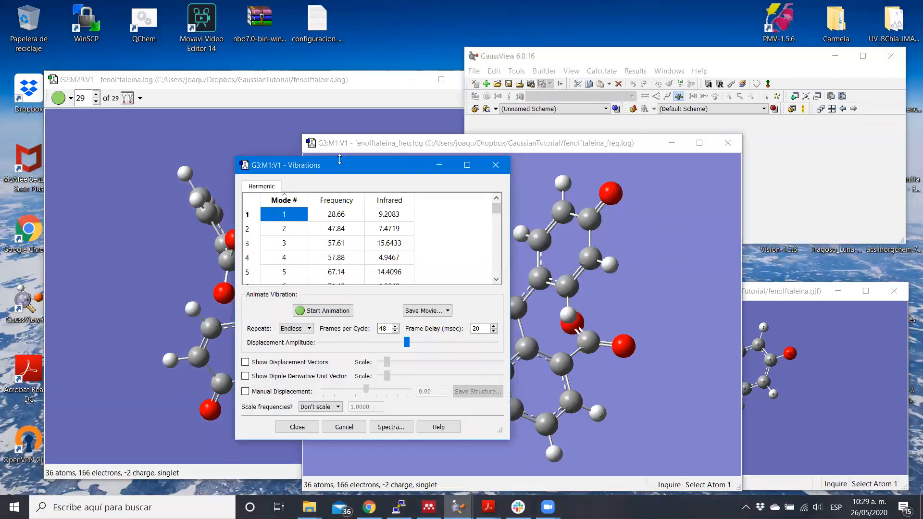
left_click_drag(340, 163, 136, 27)
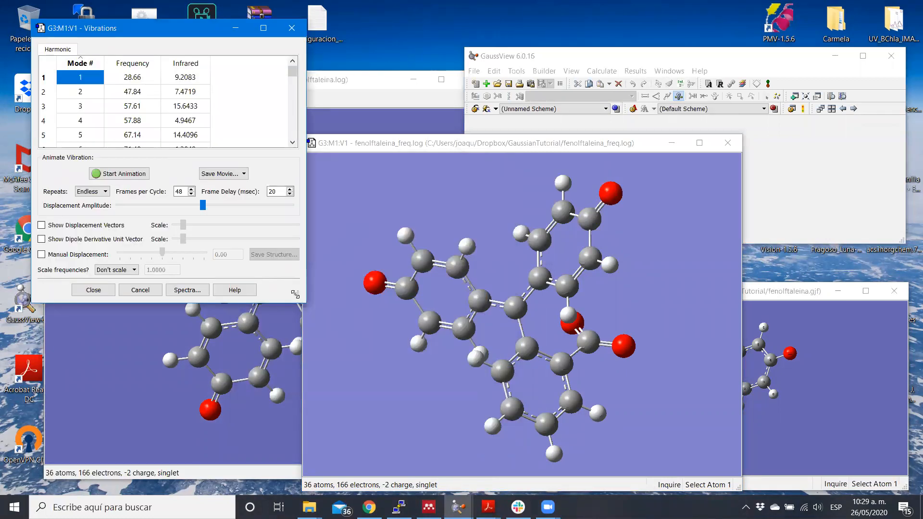
left_click_drag(295, 294, 337, 464)
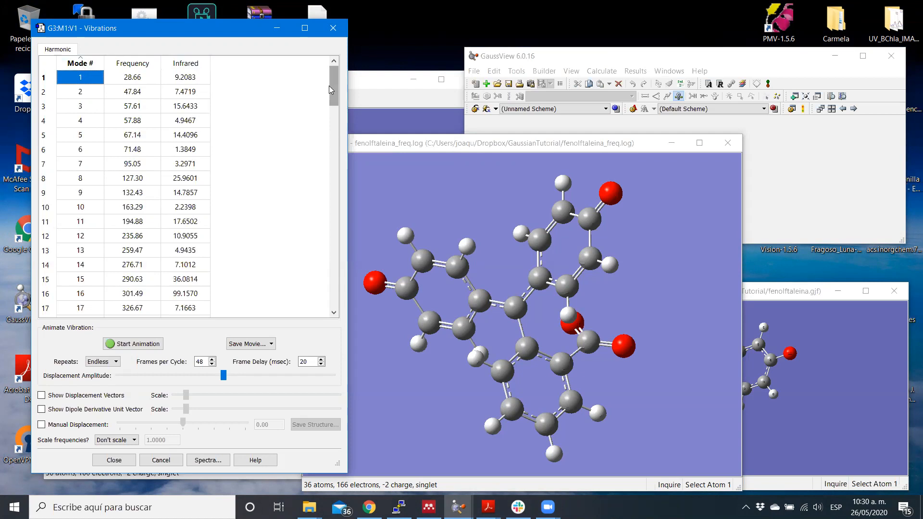
Step: Select vibrational mode 21 of the frequency calculation and start its animation
left_click_drag(331, 85, 330, 107)
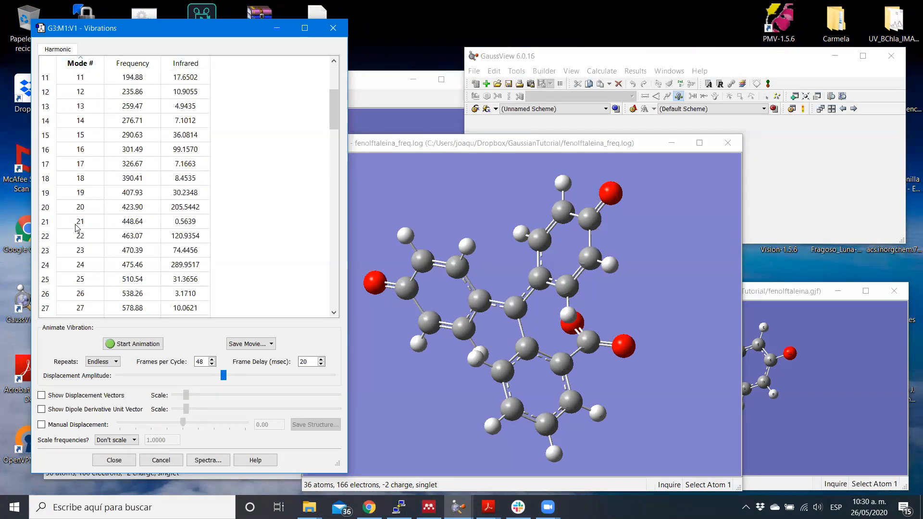
left_click(46, 224)
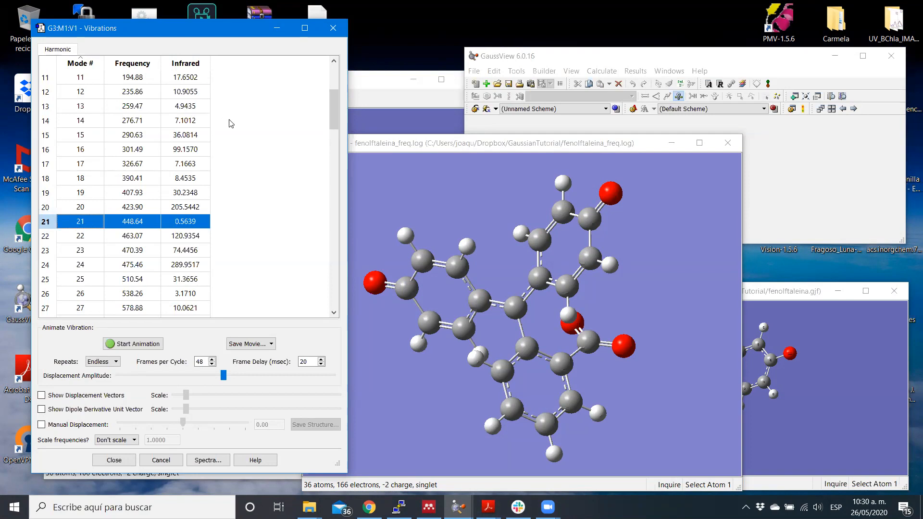
scroll(230, 124, "up", 4)
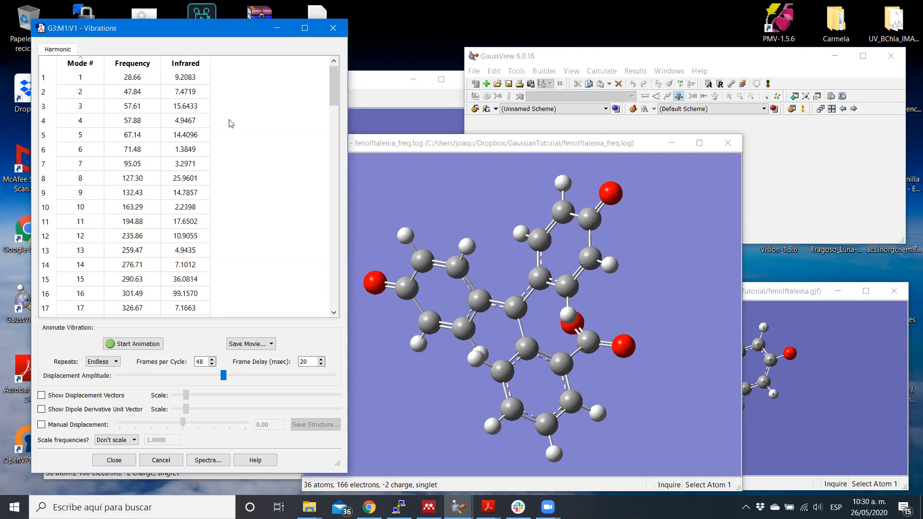
left_click(139, 344)
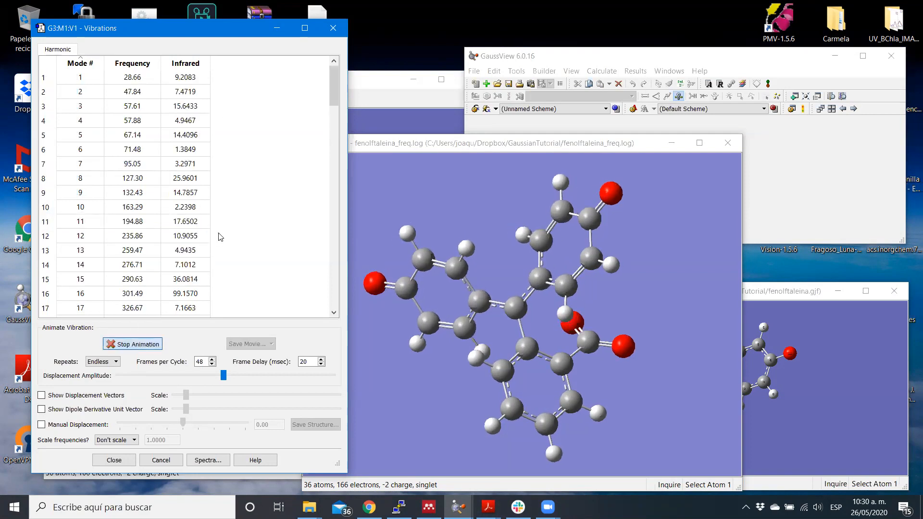
scroll(335, 210, "down", 4)
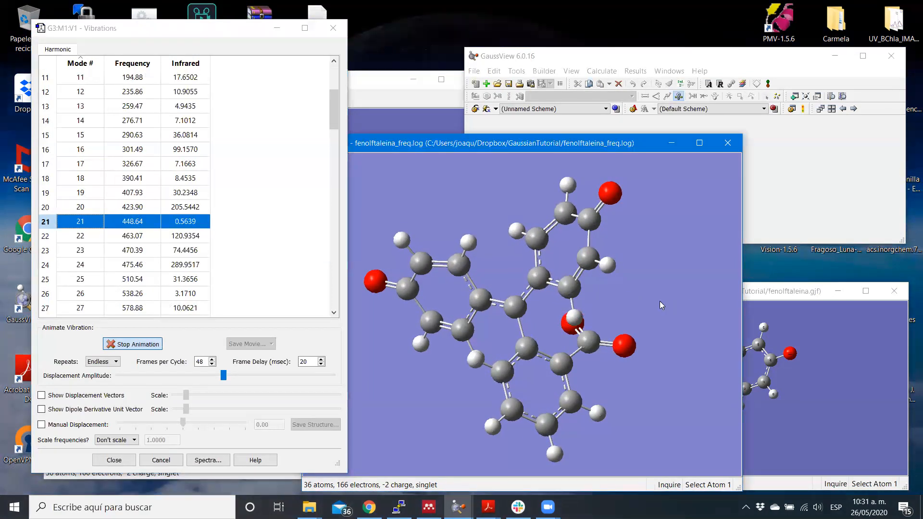
Step: Rotate the animated fenolftaleina_freq.log molecule to a side view and make its window taller and wider
left_click_drag(660, 301, 641, 262)
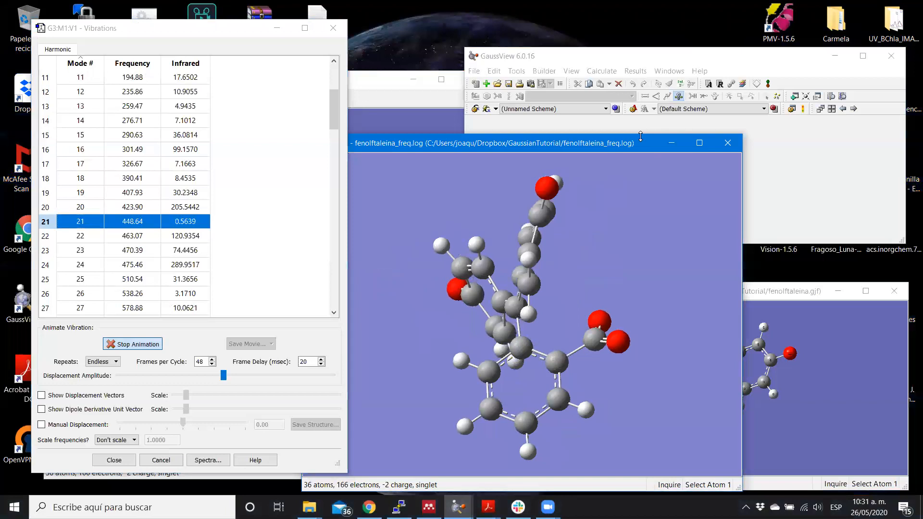
left_click_drag(641, 135, 641, 60)
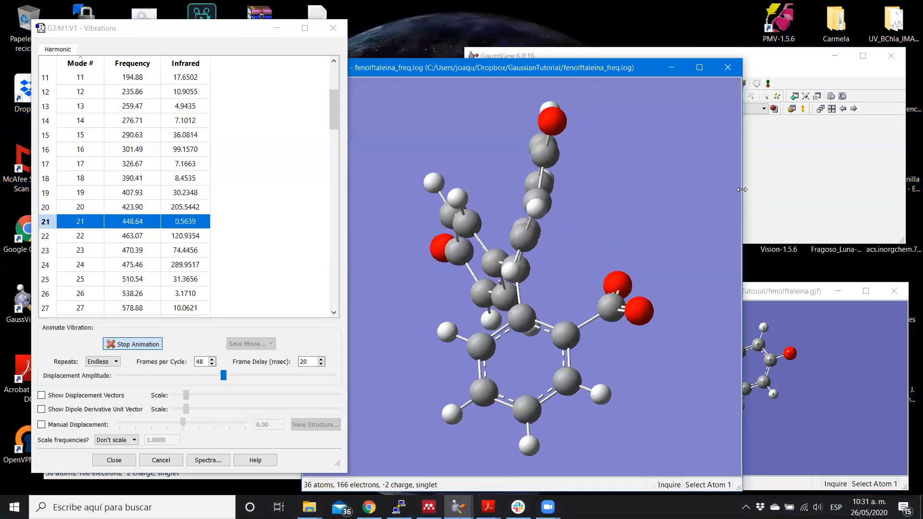
left_click_drag(742, 190, 859, 189)
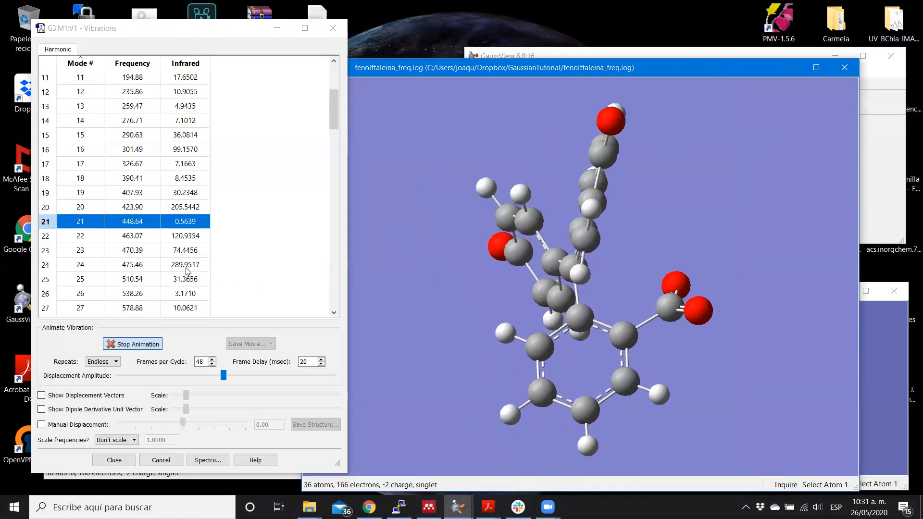
Step: Switch the animation to mode 24, review the mode list down to mode 102, and stop the animation
left_click(49, 266)
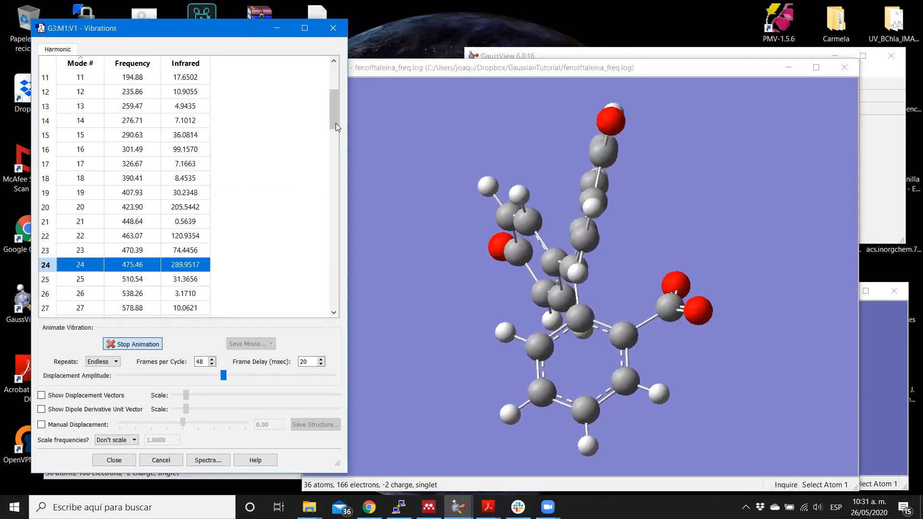
left_click_drag(335, 121, 340, 335)
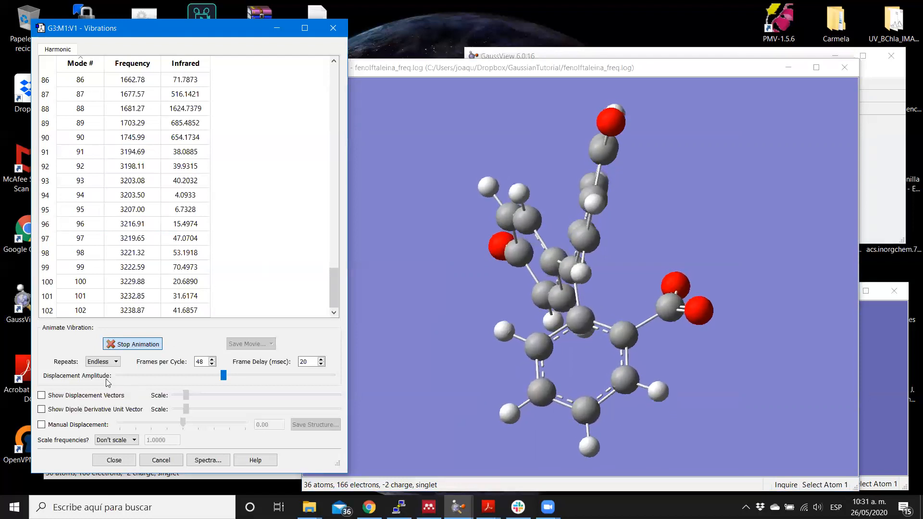
left_click(147, 346)
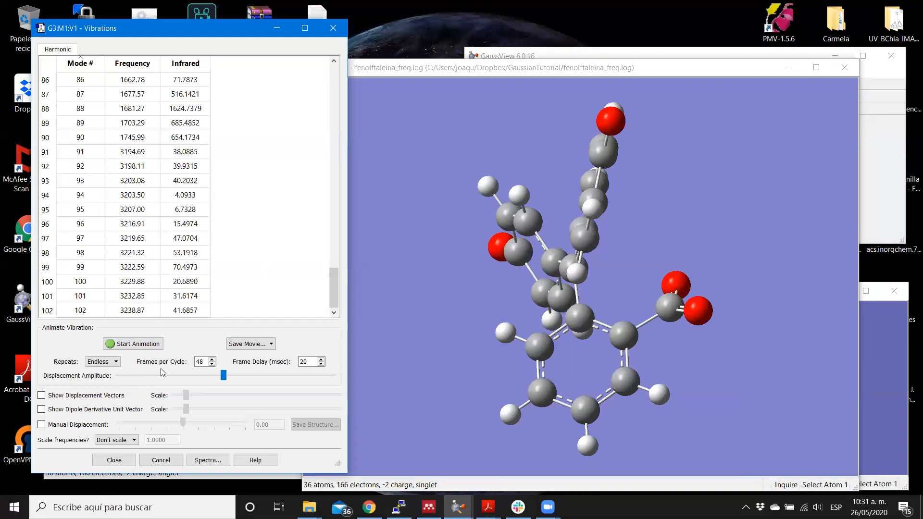
Step: Open the IR spectrum of the vibrations, place it beside the molecule view, and enlarge the spectrum window
left_click(206, 461)
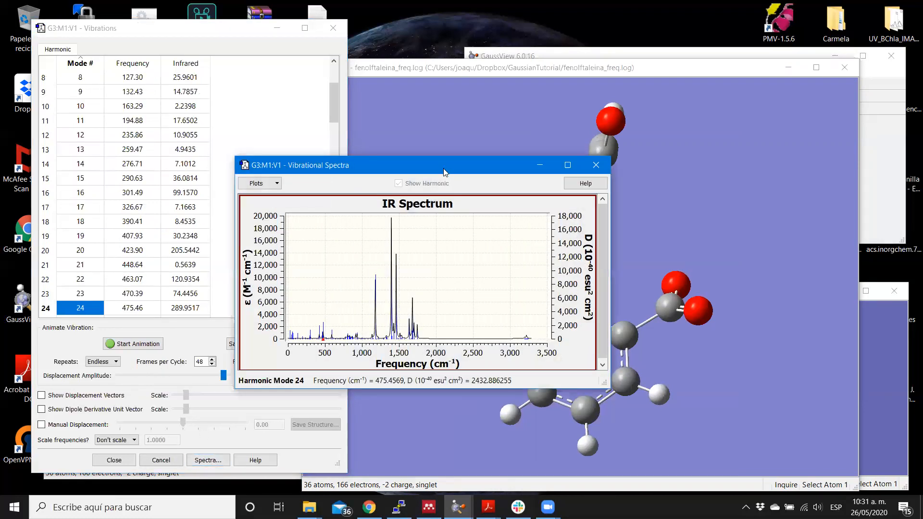
left_click_drag(441, 165, 315, 87)
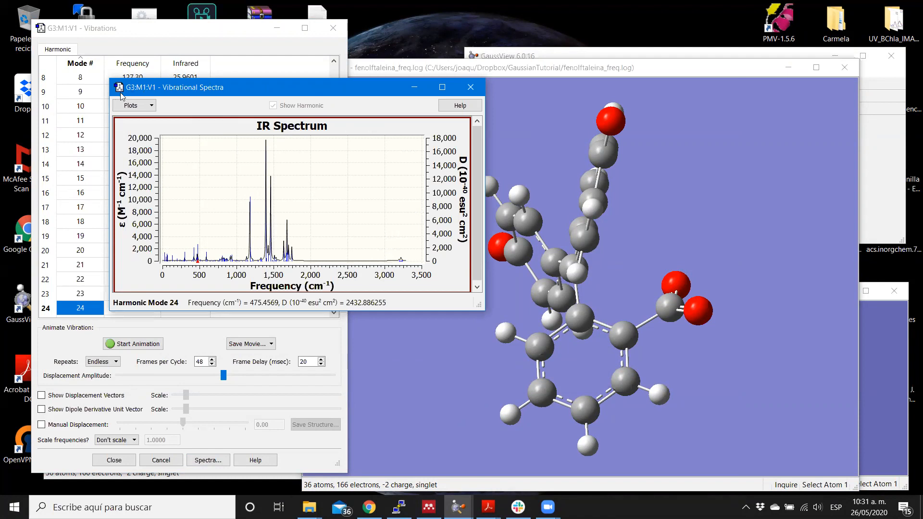
left_click(428, 71)
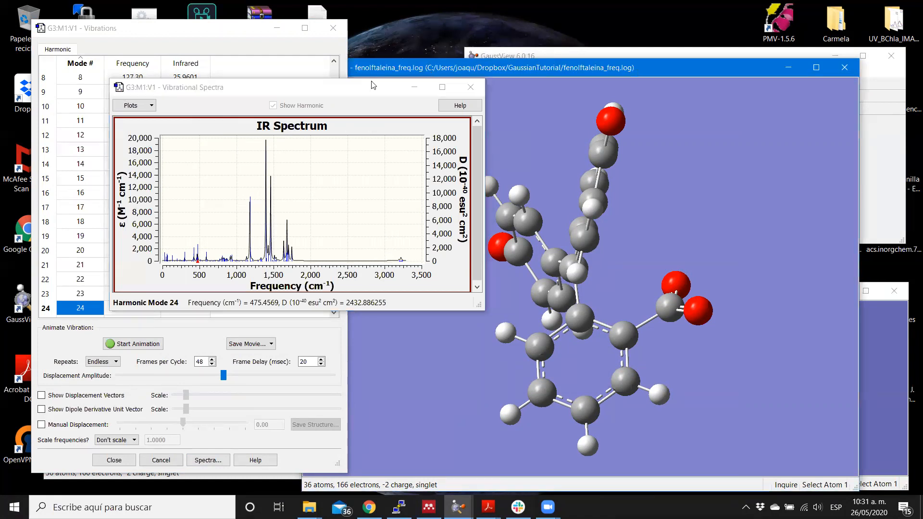
left_click_drag(489, 72, 563, 75)
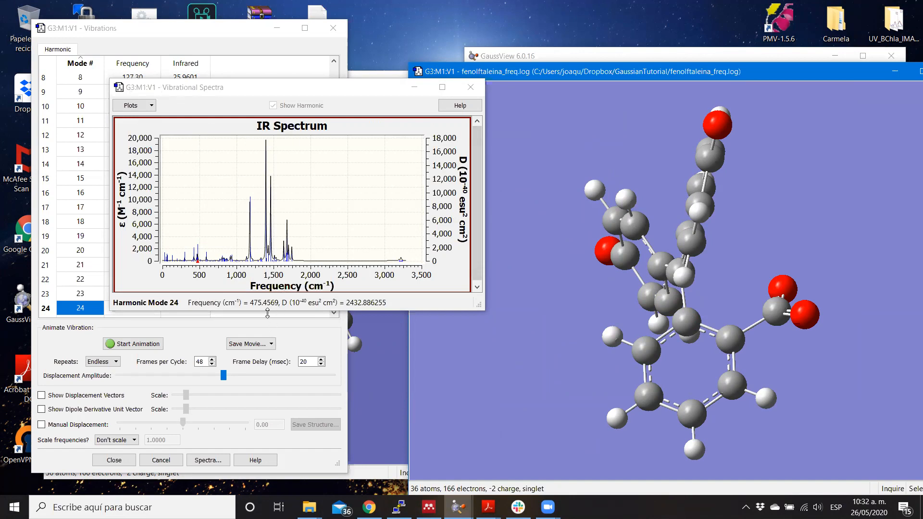
left_click(480, 305)
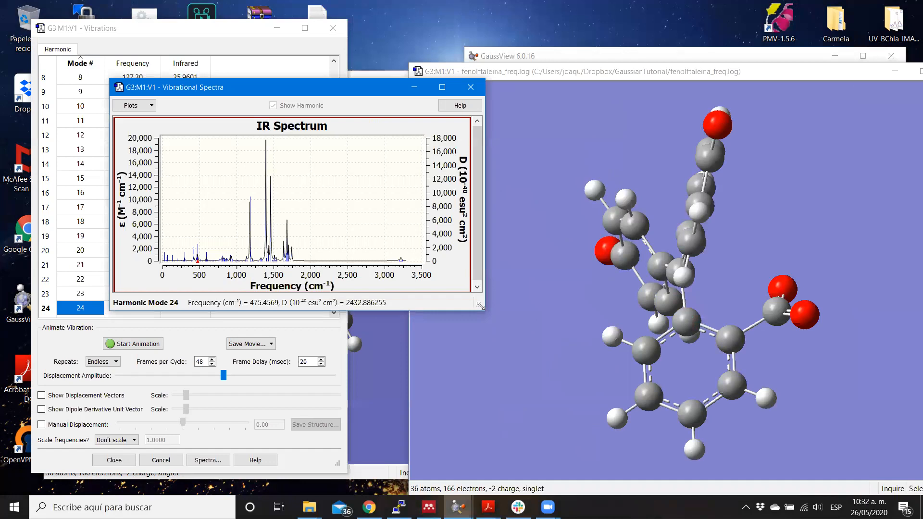
left_click_drag(480, 305, 549, 376)
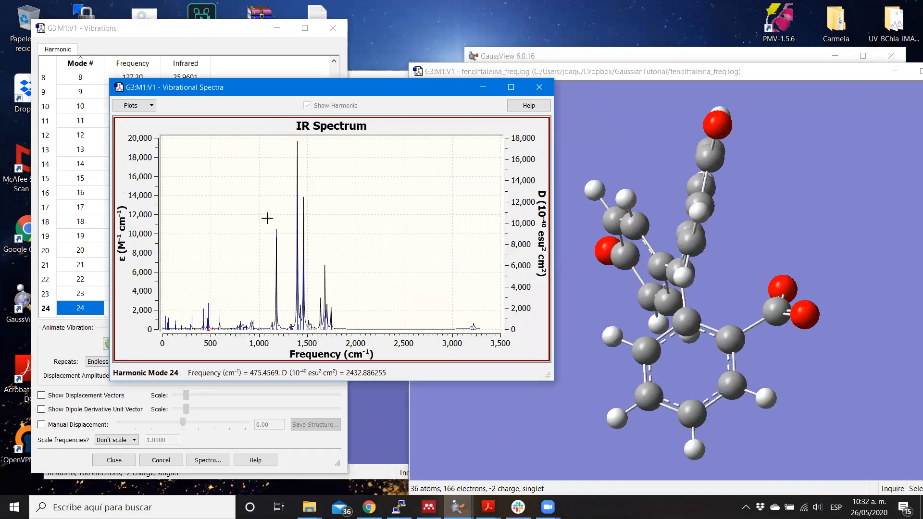
Step: Invert both the X and Y axes of the IR spectrum, select the mode 76 peak, and accept the plot properties
left_click(151, 106)
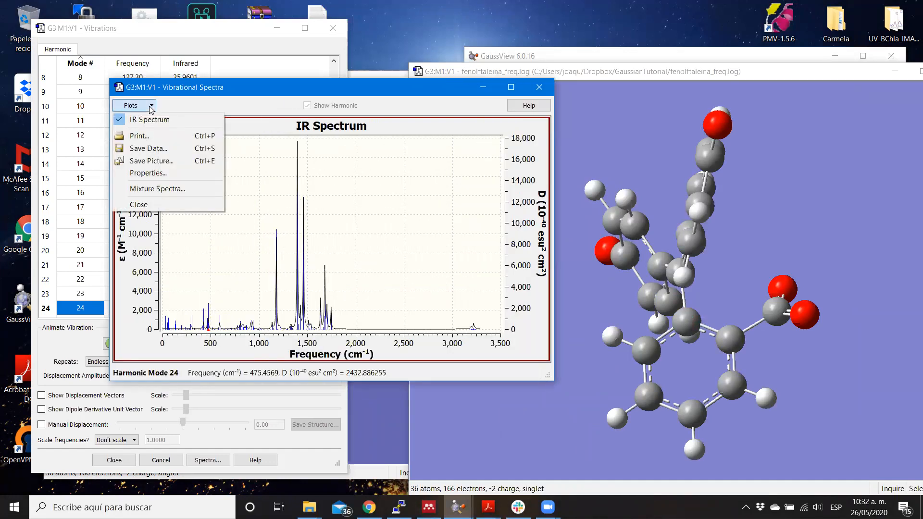
left_click(458, 104)
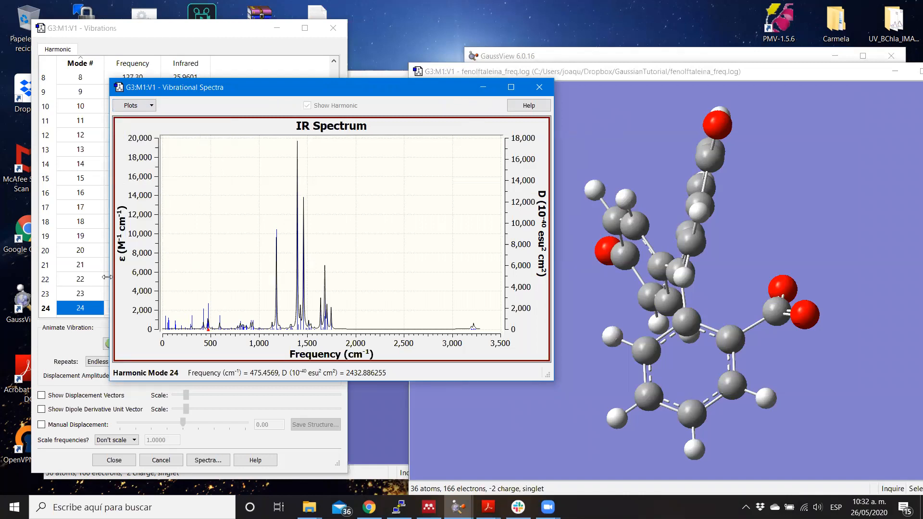
right_click(121, 235)
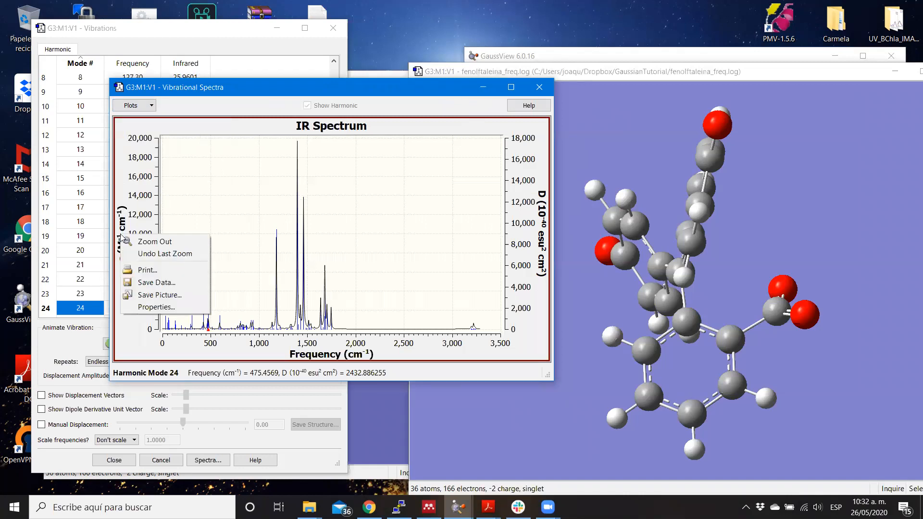
left_click(179, 308)
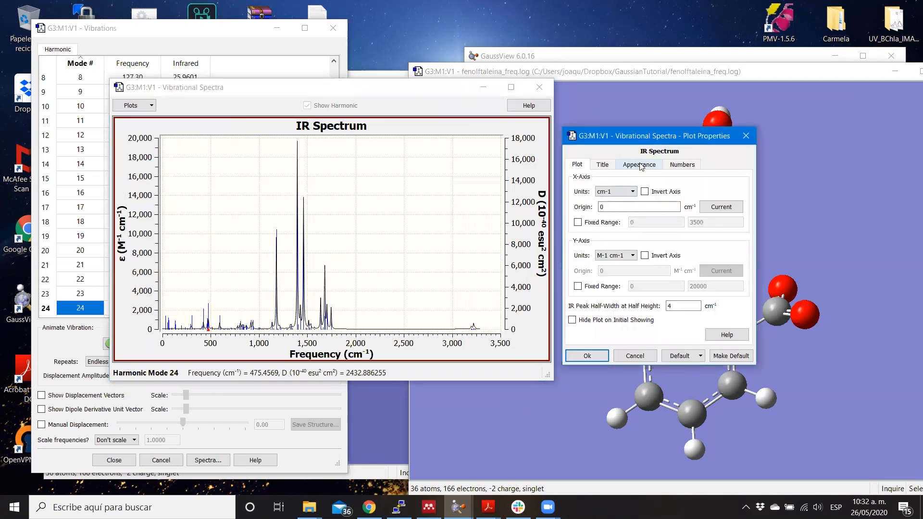
left_click(632, 198)
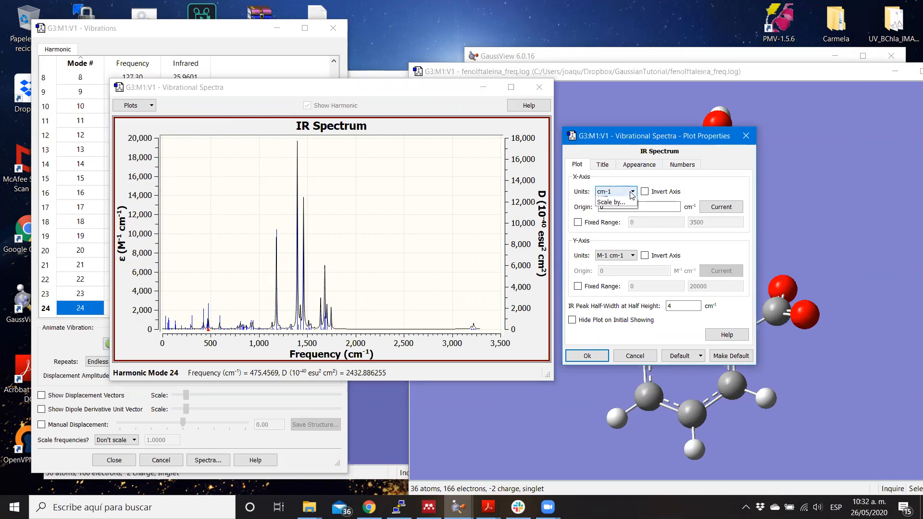
left_click(632, 194)
left_click(649, 256)
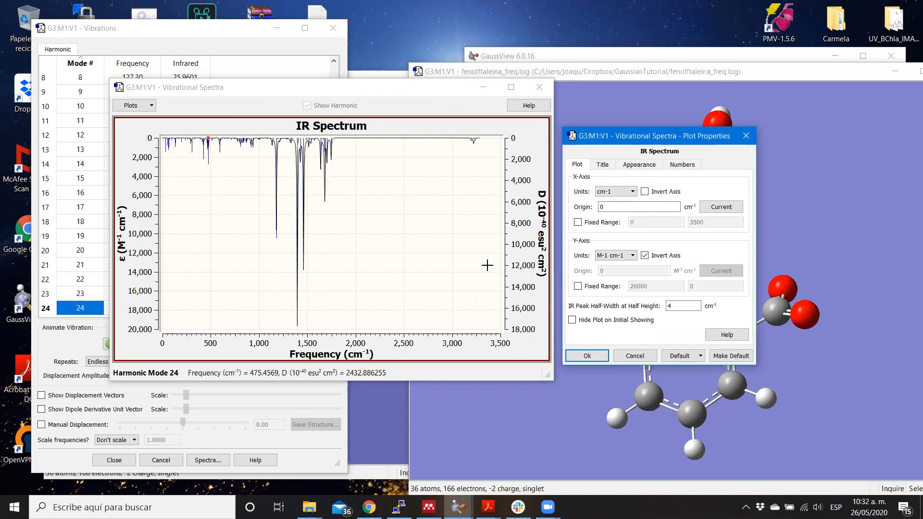
left_click(645, 193)
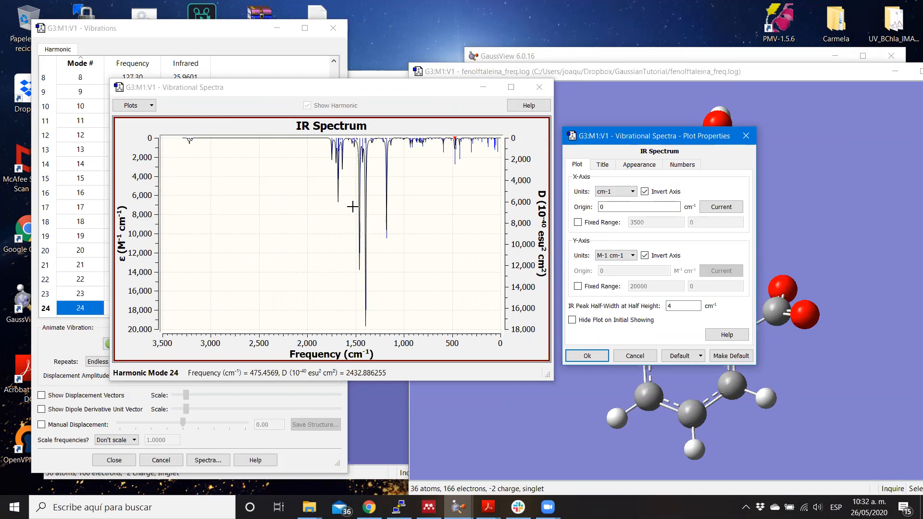
left_click(360, 152)
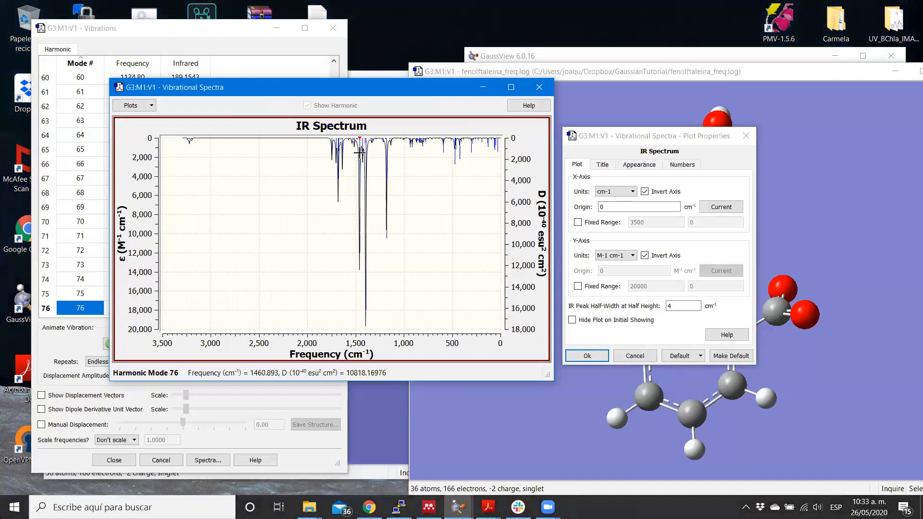
left_click(597, 360)
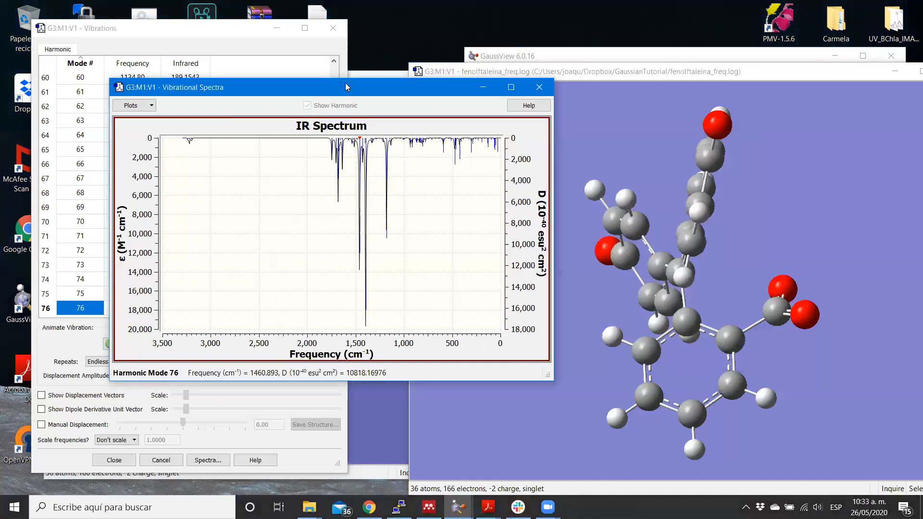
Step: Animate vibrational mode 76 and position the IR spectrum so the moving molecule is fully visible next to it
left_click_drag(346, 87, 551, 190)
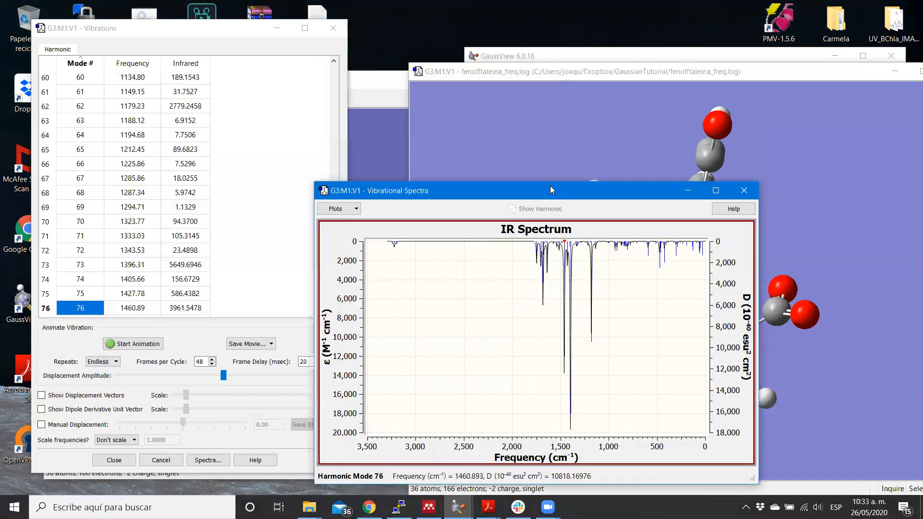
left_click(143, 344)
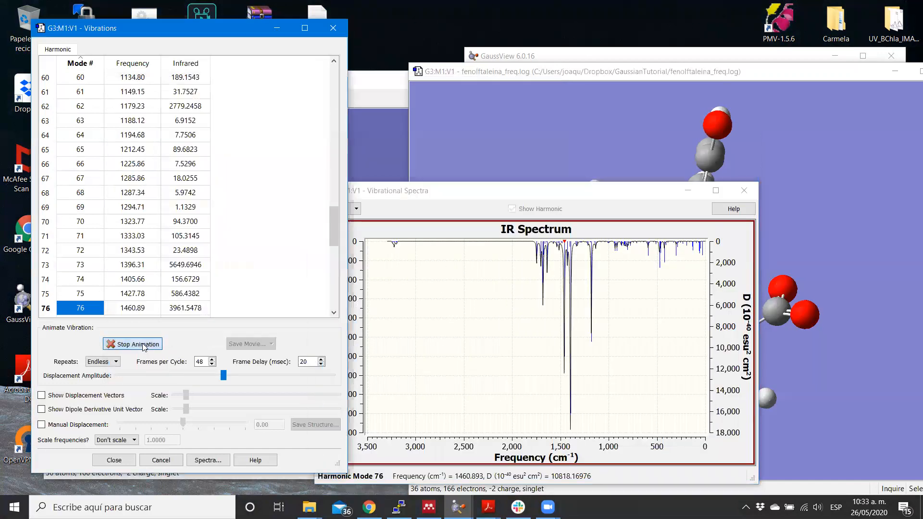
left_click(623, 193)
left_click_drag(623, 191, 371, 160)
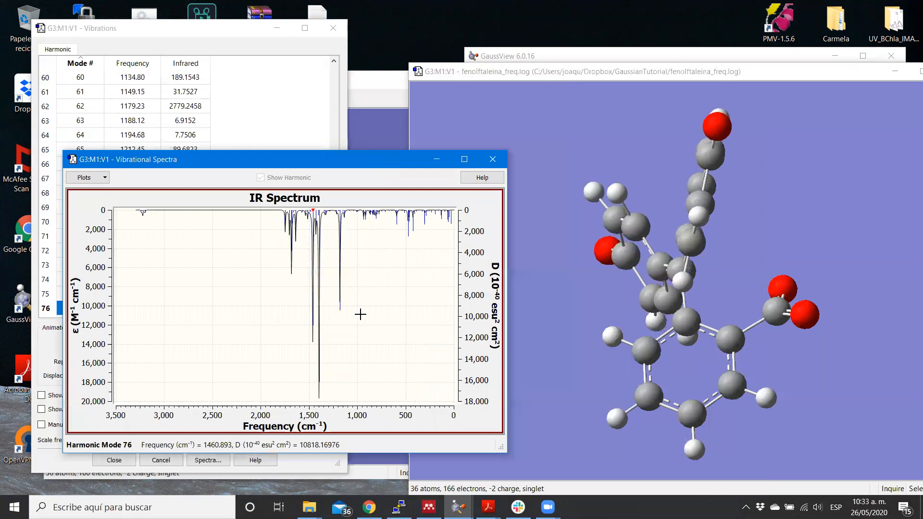
Step: Animate mode 74, zoom the IR spectrum to roughly 1,250–1,850 cm⁻¹ to animate mode 88, and restore the full spectrum
left_click(318, 212)
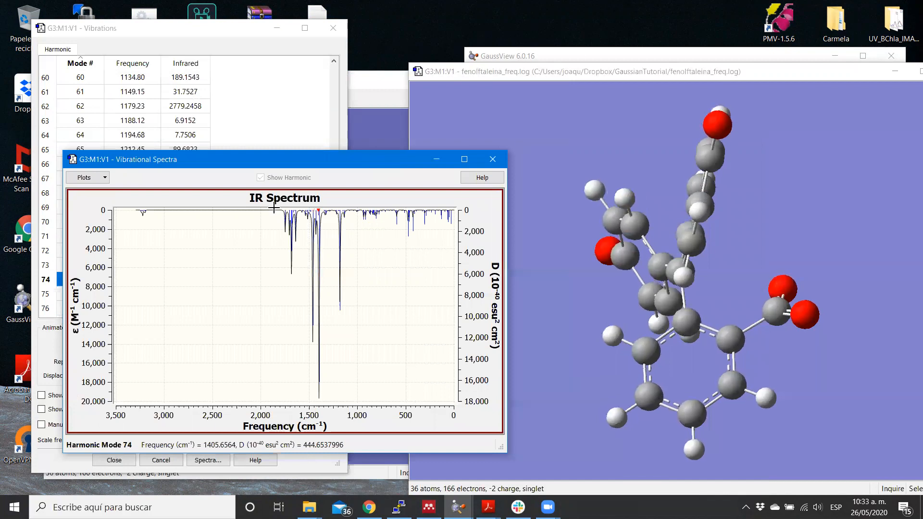
left_click_drag(274, 208, 331, 398)
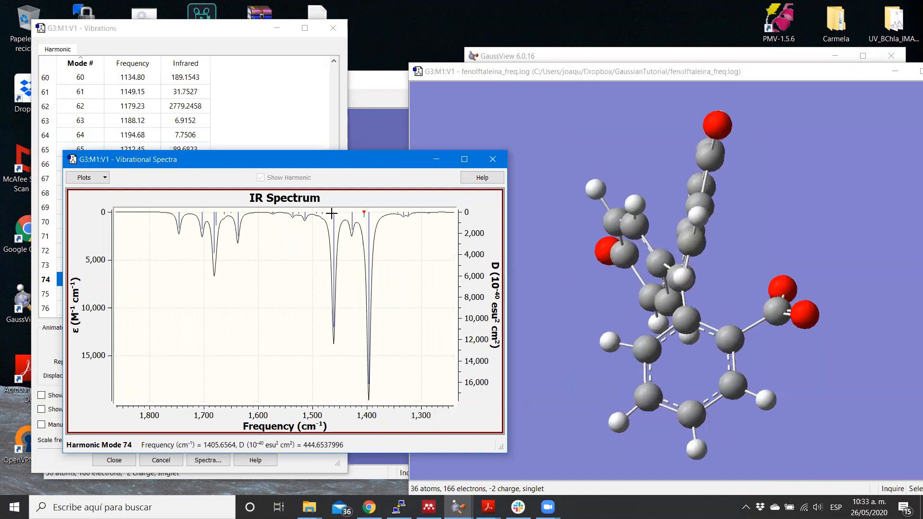
left_click(214, 231)
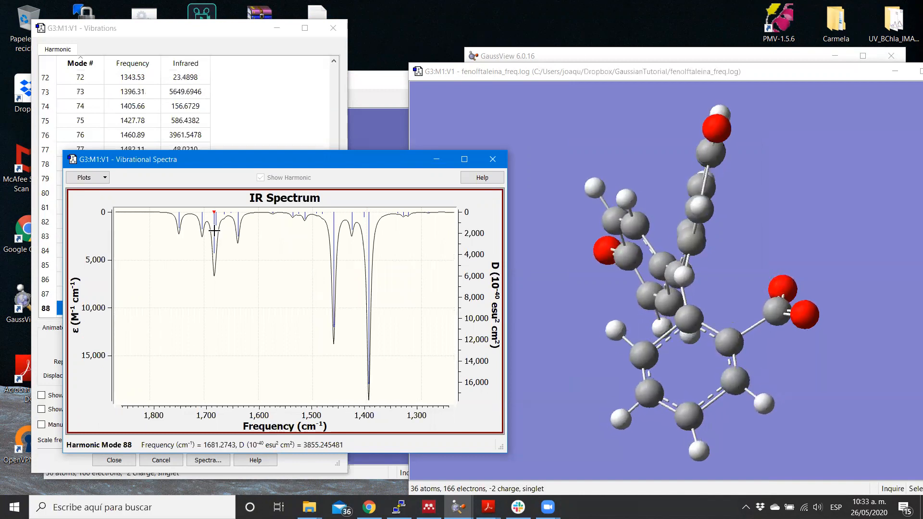
right_click(224, 272)
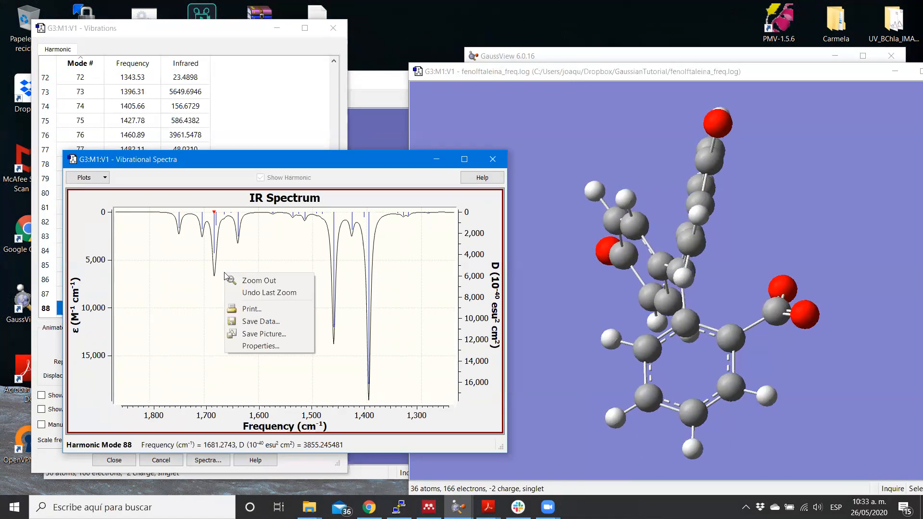
left_click(235, 281)
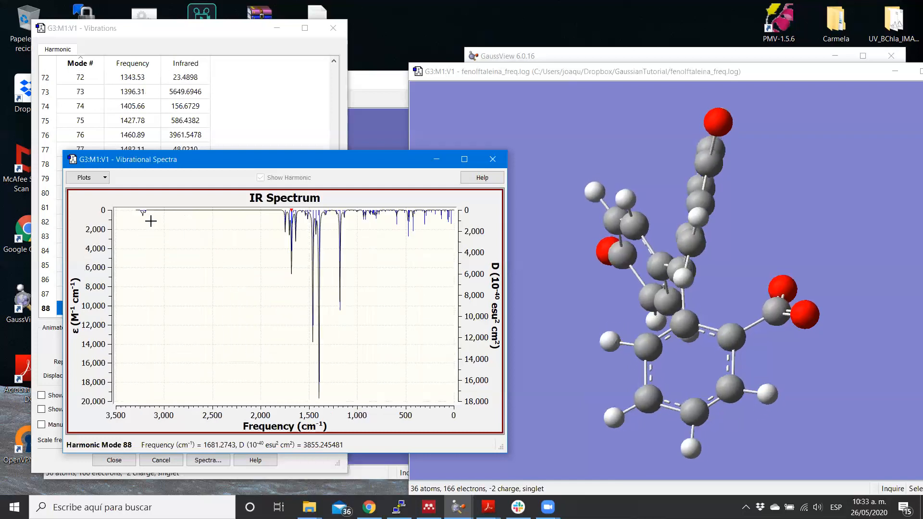
Step: Zoom into the IR bands around 3,200 cm⁻¹, animate mode 99 while rotating the molecule, and restore the full spectrum
left_click_drag(151, 221, 131, 207)
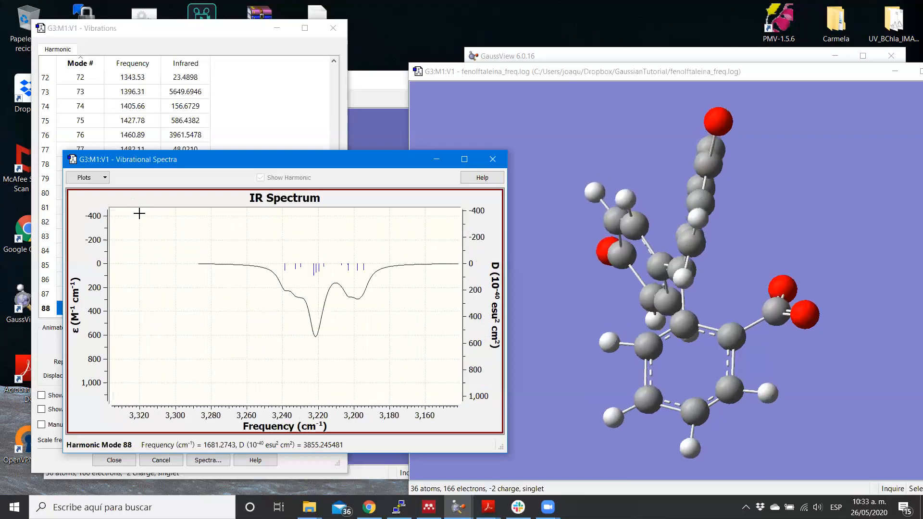
left_click(313, 271)
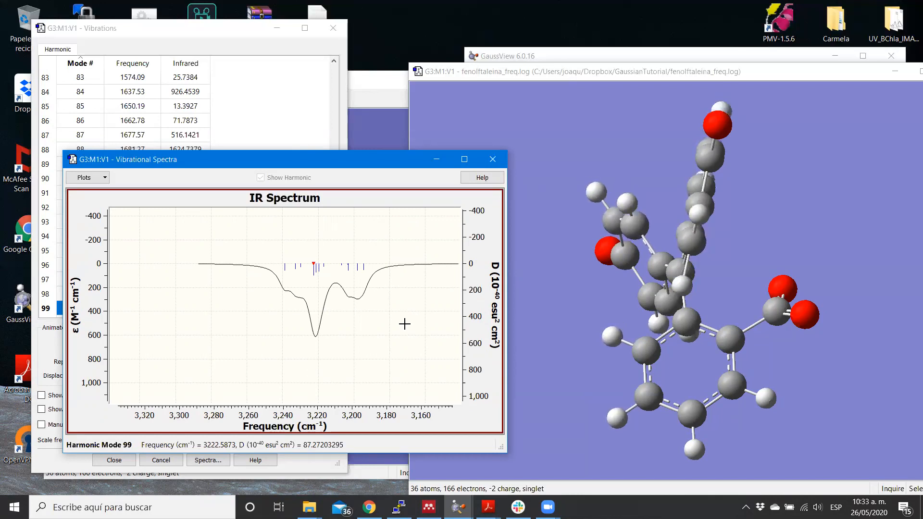
left_click_drag(575, 260, 632, 261)
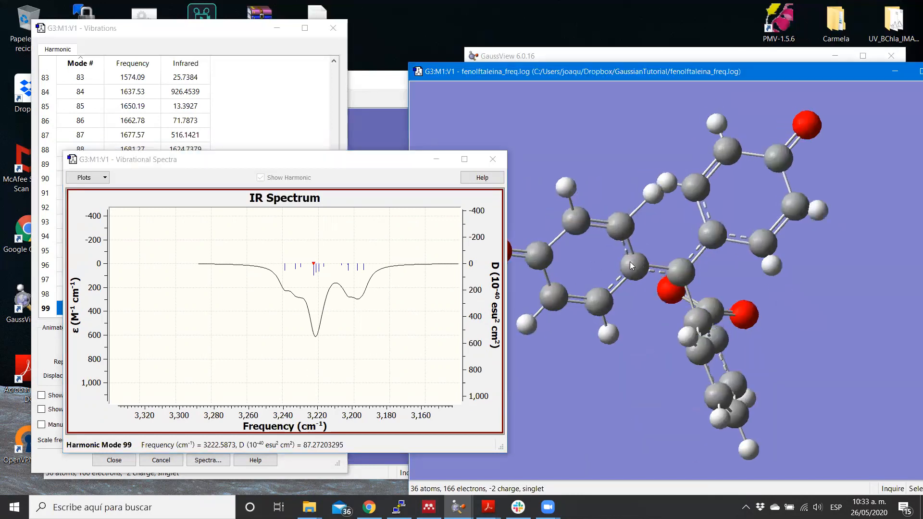
right_click(161, 242)
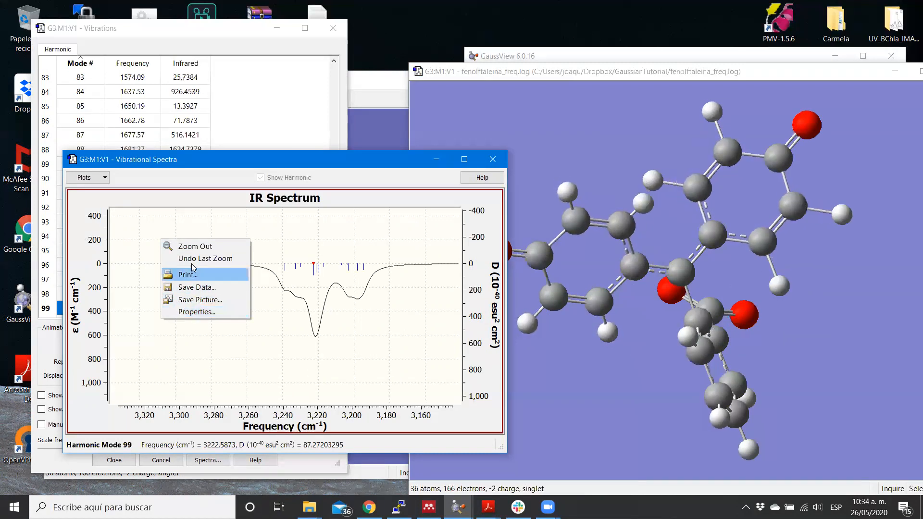
left_click(187, 246)
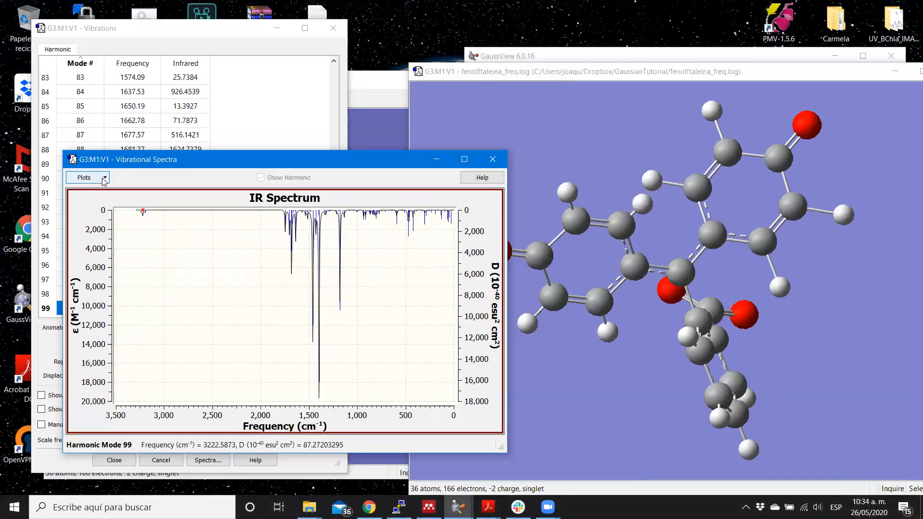
Step: Animate mode 62 from its IR spectrum peak and rotate the molecule to view the motion from another angle
left_click(104, 178)
left_click(208, 280)
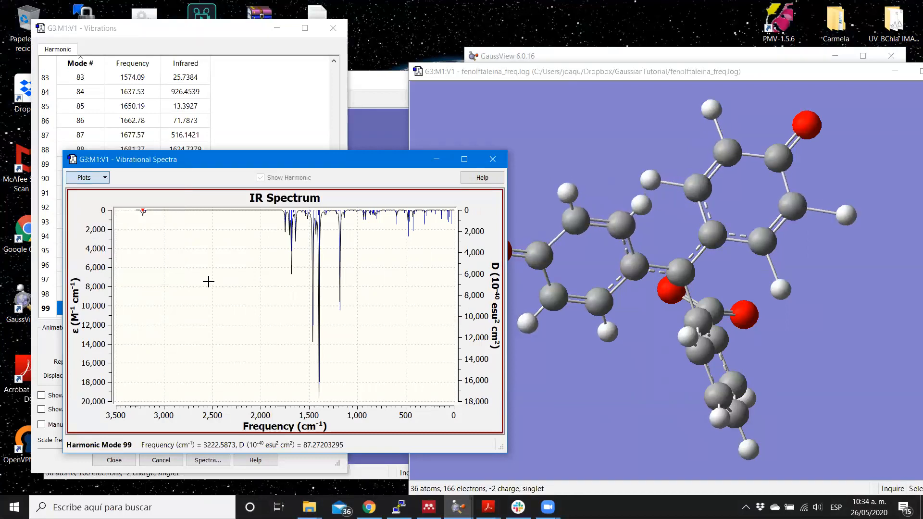
left_click(340, 245)
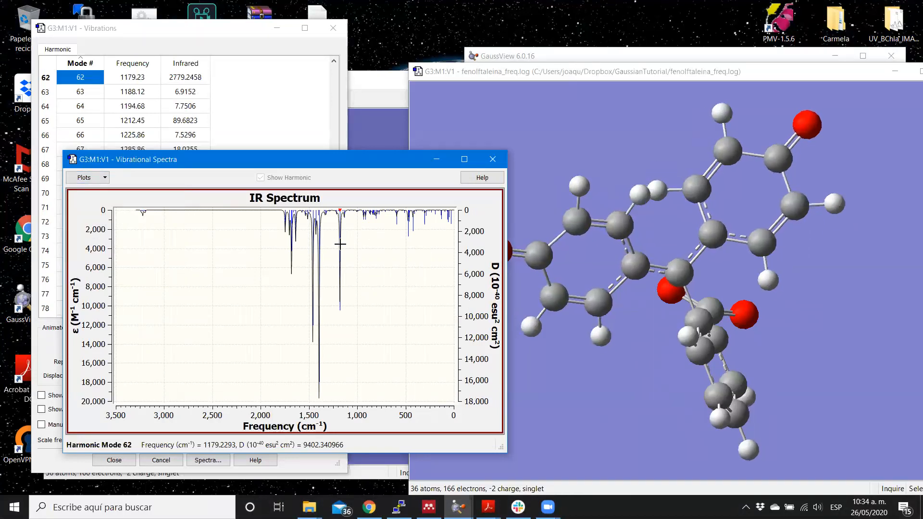
left_click_drag(578, 133, 602, 165)
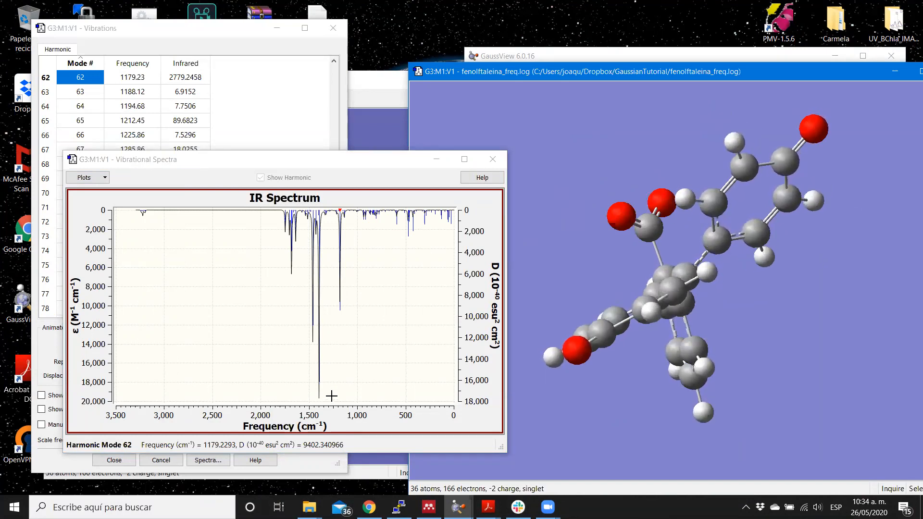
Step: Close the IR spectrum and the vibrations list
left_click(491, 161)
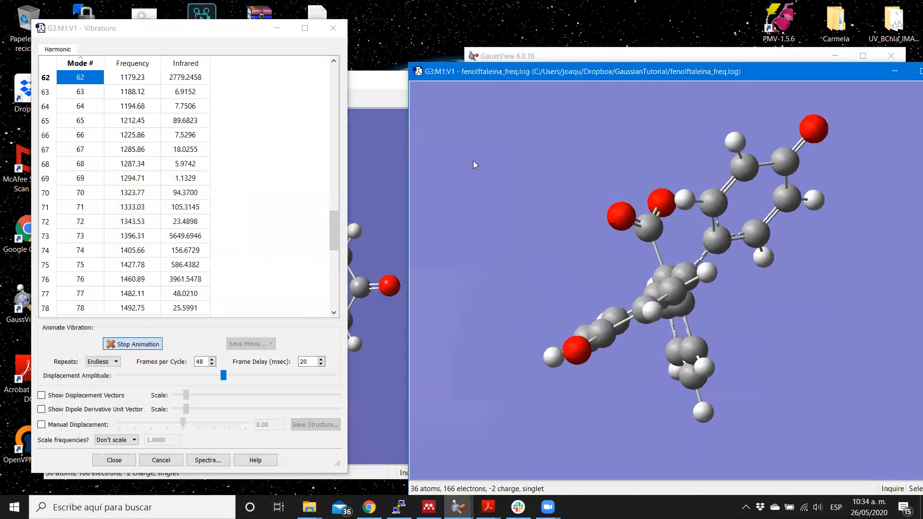
left_click_drag(188, 30, 196, 91)
left_click(343, 92)
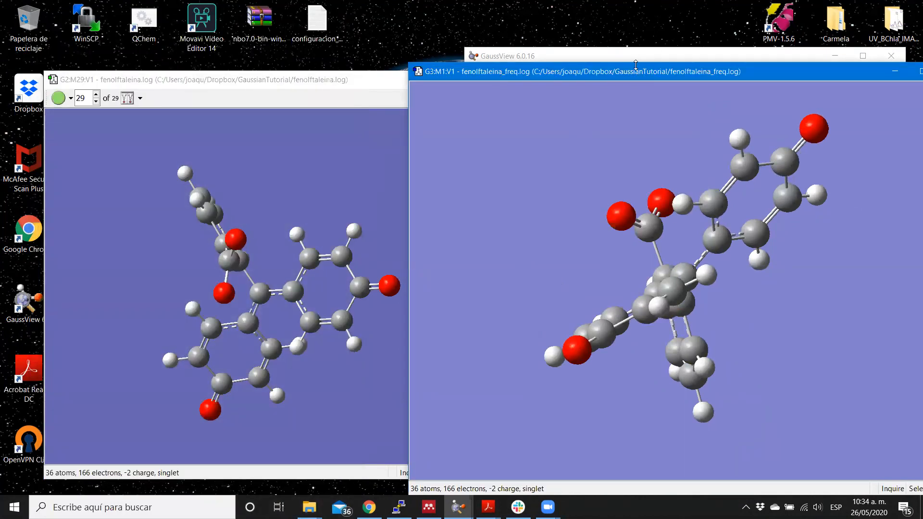
Step: Shrink and reposition the fenolftaleina_freq.log molecule window, and bring the fenolftaleina.log window to the front
left_click_drag(635, 65, 634, 198)
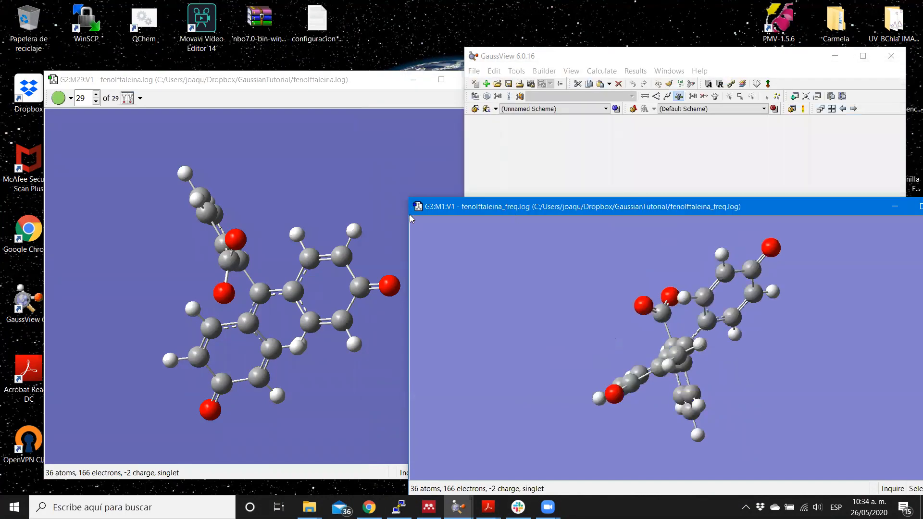
left_click_drag(406, 217, 537, 217)
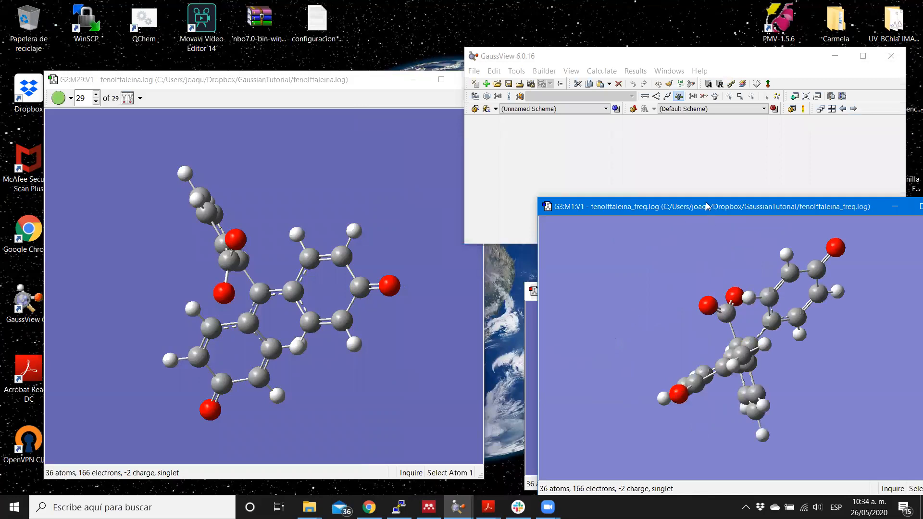
left_click_drag(707, 206, 520, 178)
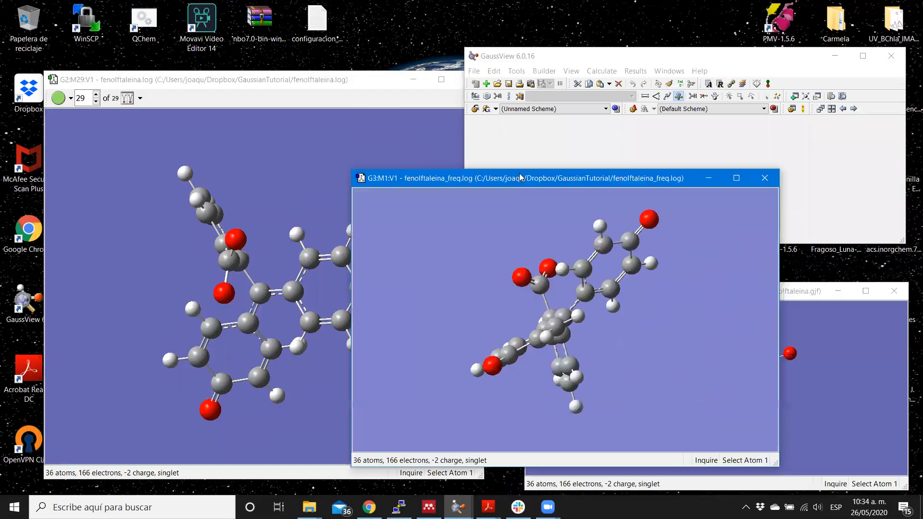
left_click(328, 84)
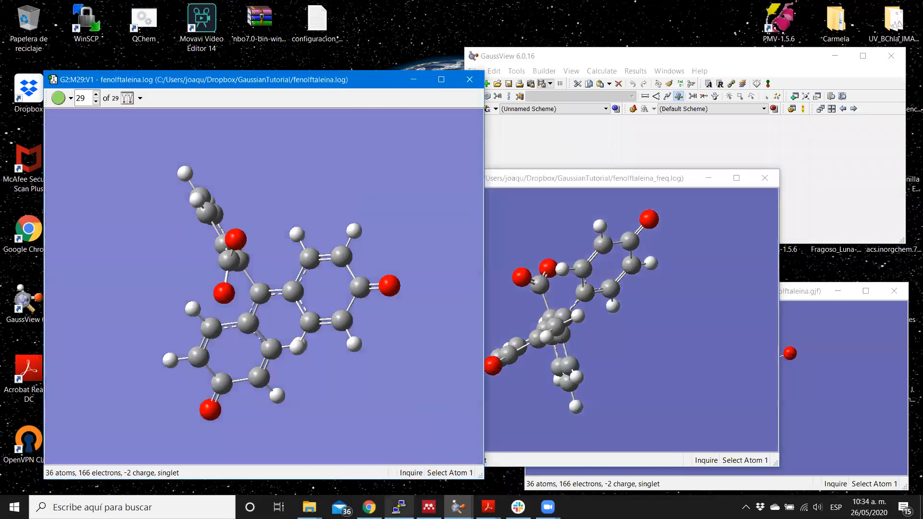
Step: Switch to the terminal, quit the process monitor, clear the screen, and page through fenolftaleina.log with more
left_click(399, 507)
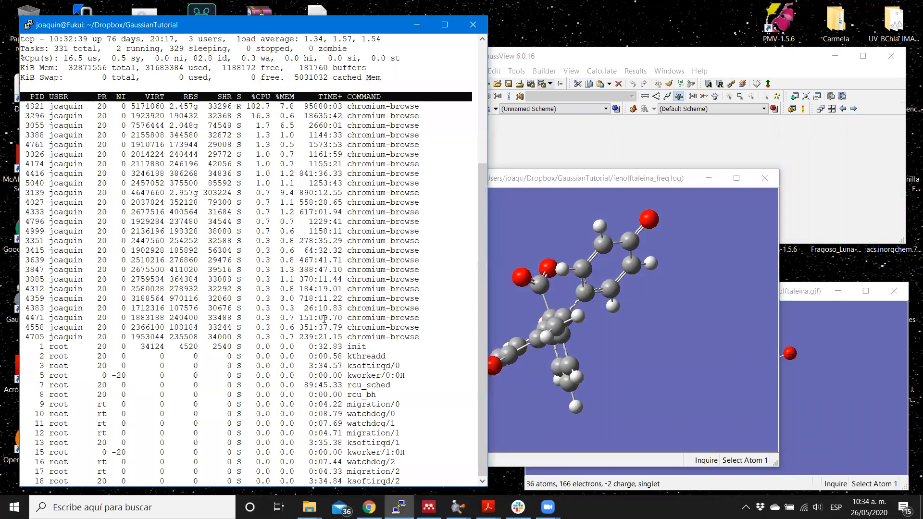
type("q")
type("clear")
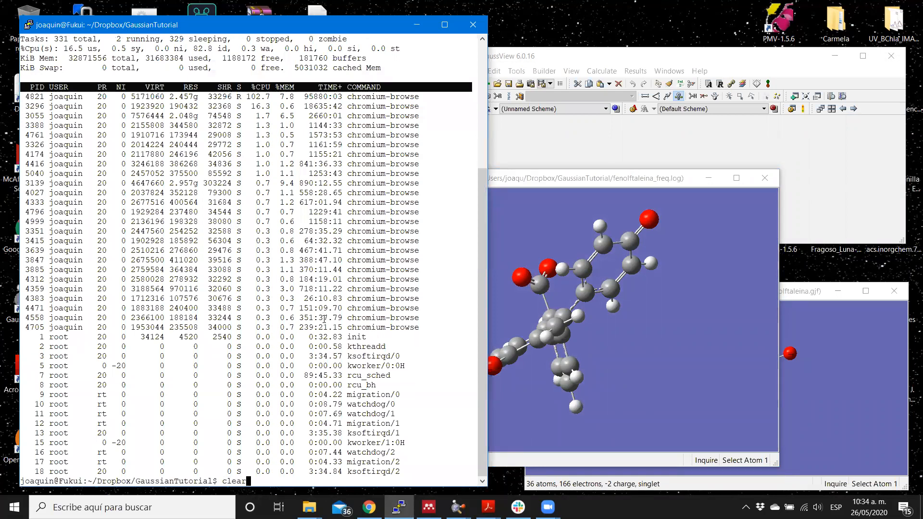
key("Return")
type("more ")
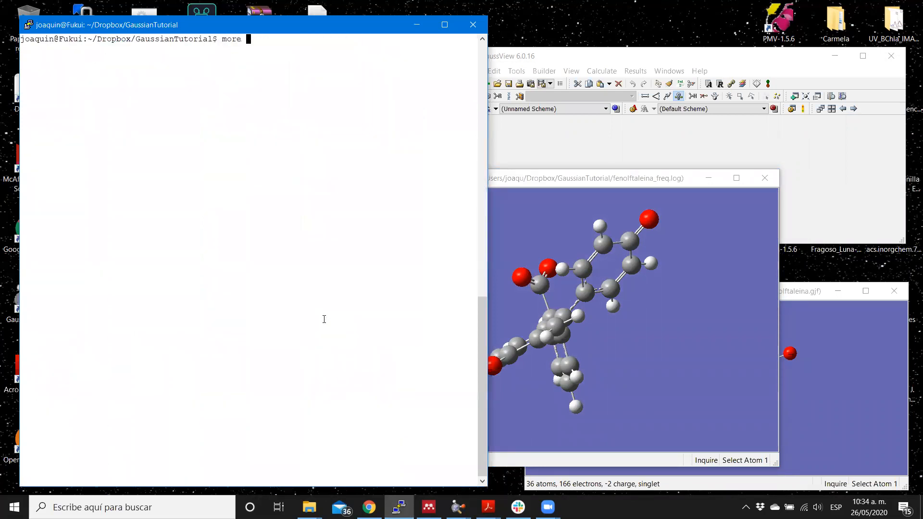
type("fenolftaleina.log")
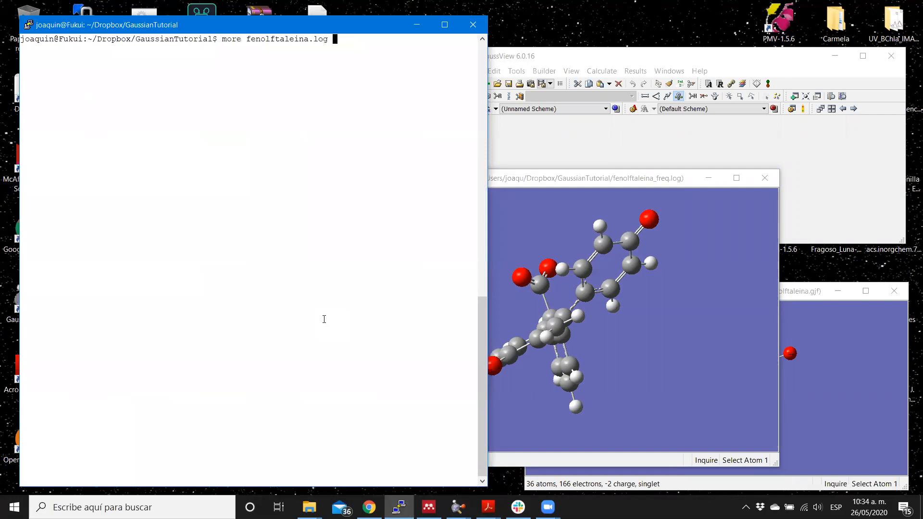
key("Return")
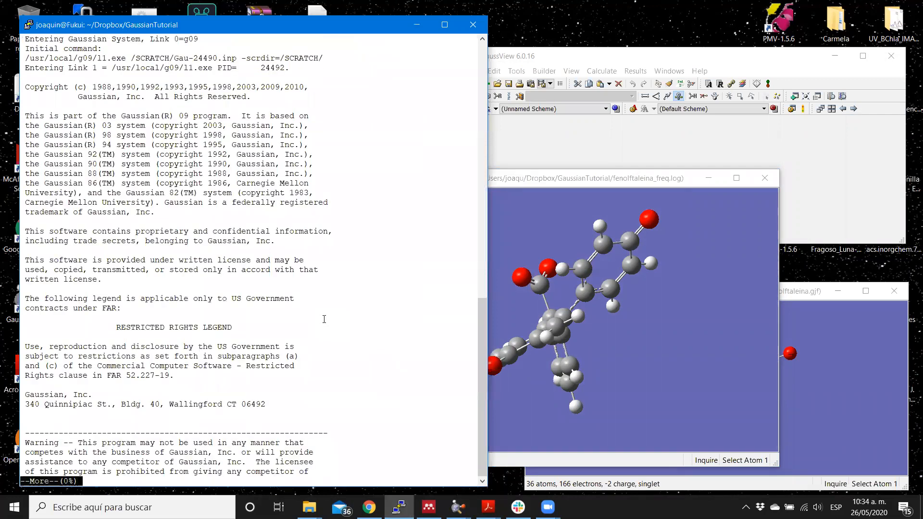
Step: Search the log for "Converged?" to find the optimization convergence tables
type("/C")
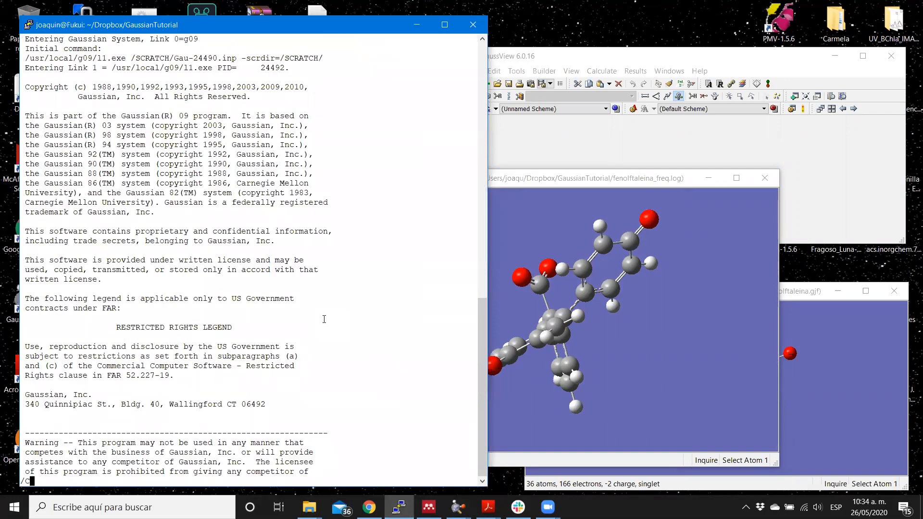
type("onverged?")
key("Return")
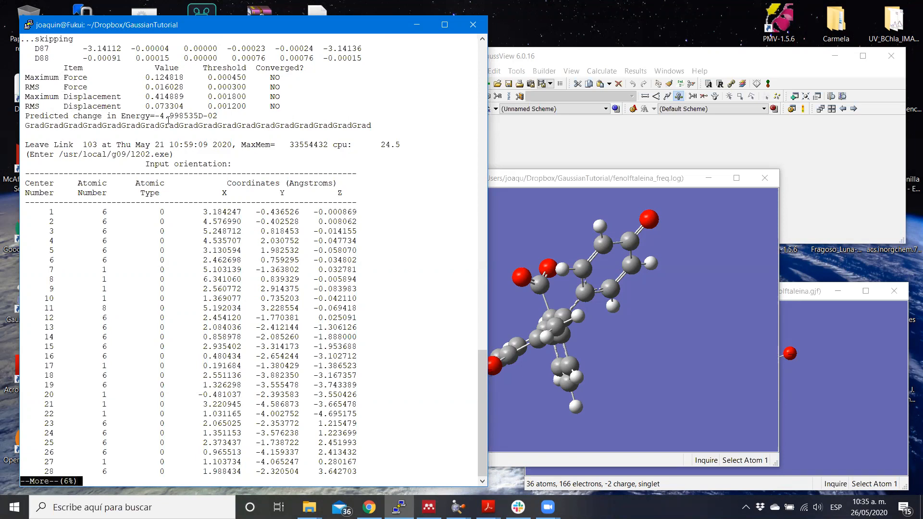
Step: Step through the successive convergence tables to the last optimization cycle and highlight the "Optimized Parameters" heading
key("space")
key("space")
key("space")
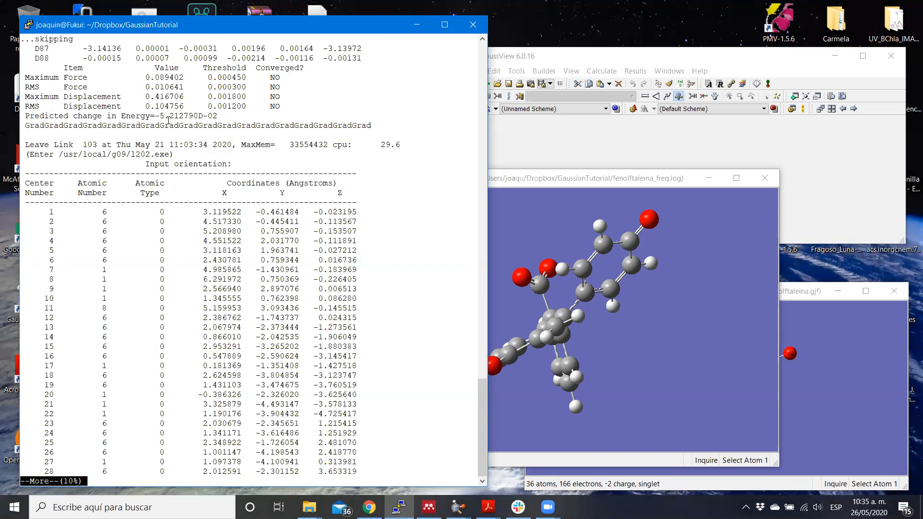
key("space")
key("space")
key("space")
key("space")
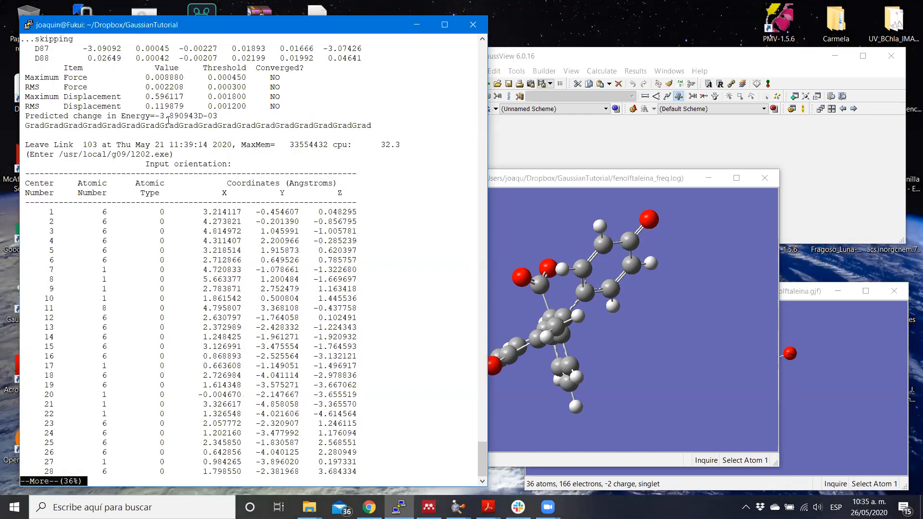
key("space")
key("space")
key("space")
key("space")
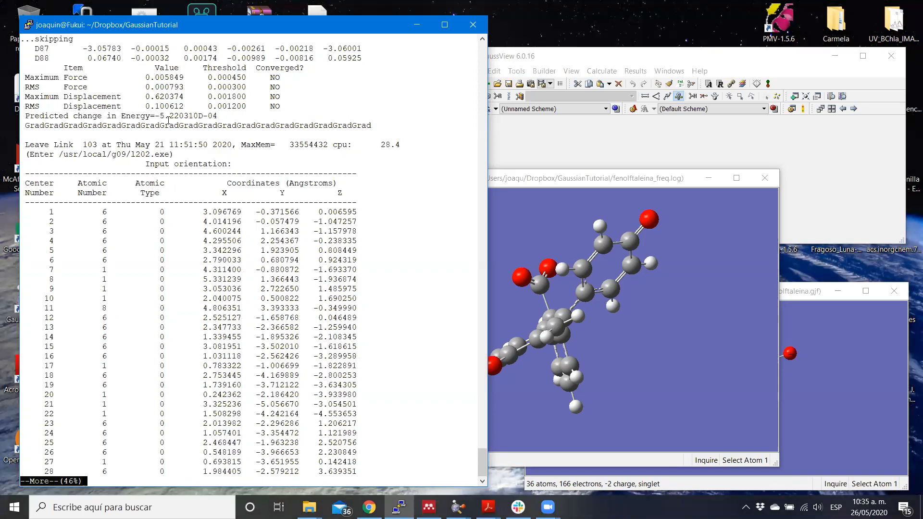
key("space")
key("space")
key("space")
key("space")
key("space")
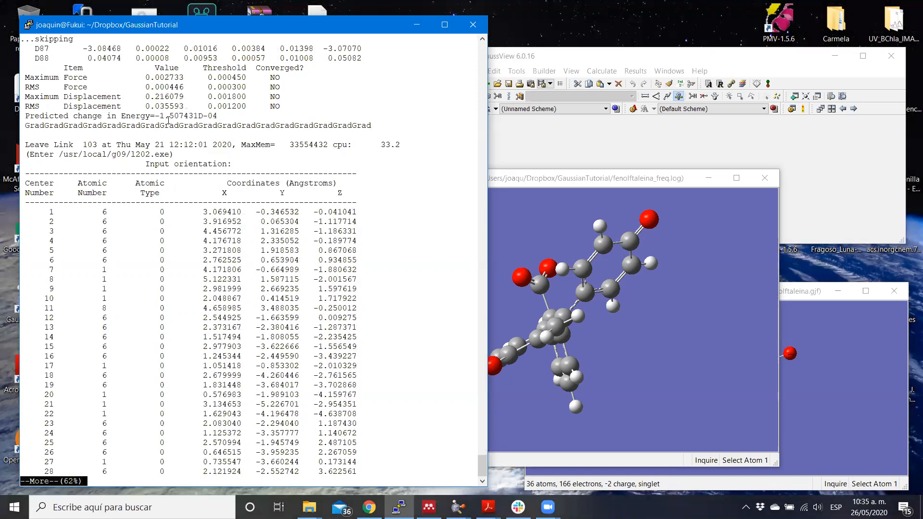
key("space")
key("space")
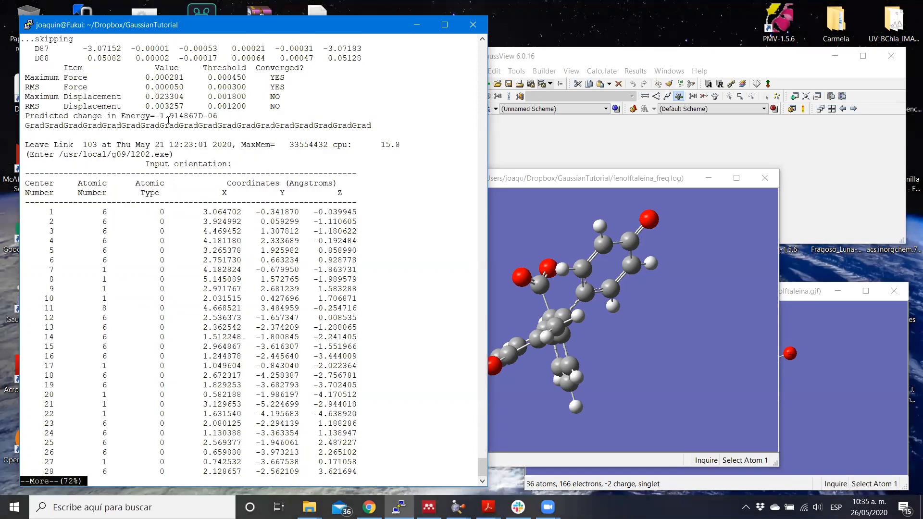
key("space")
key("space")
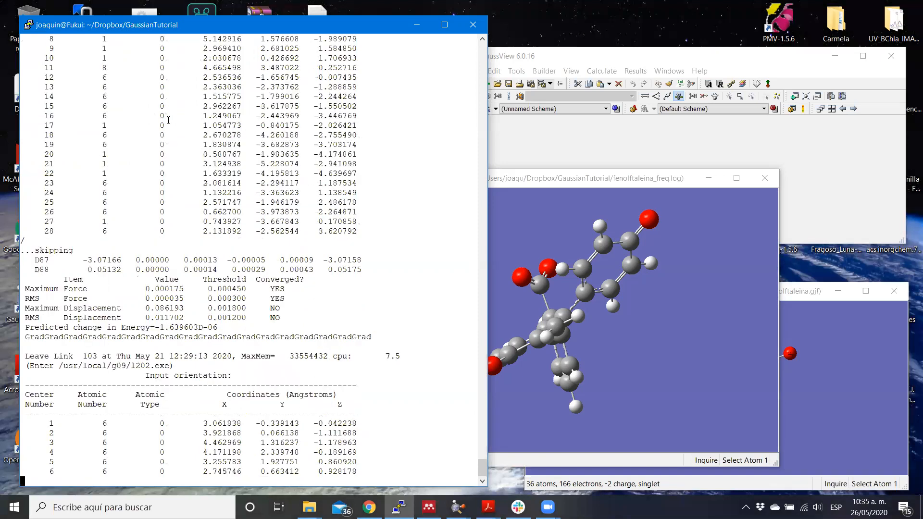
key("space")
key("space")
key("space")
key("space")
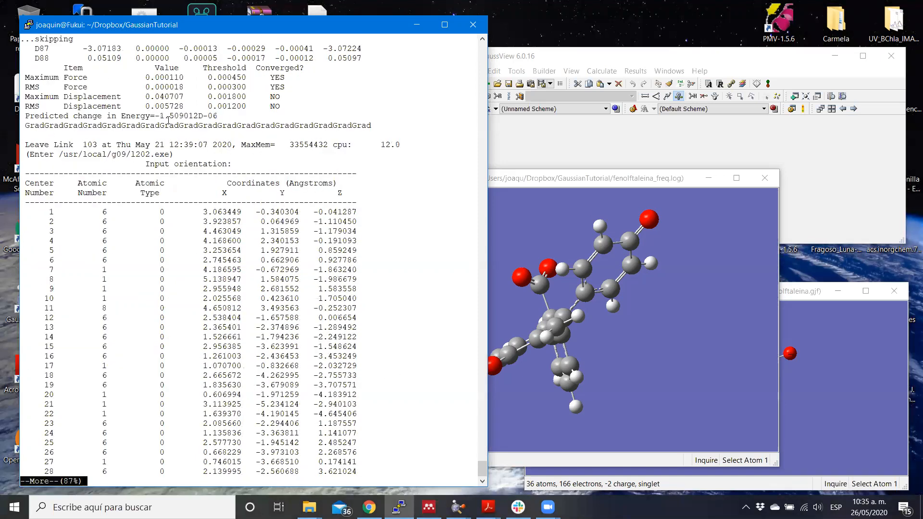
key("space")
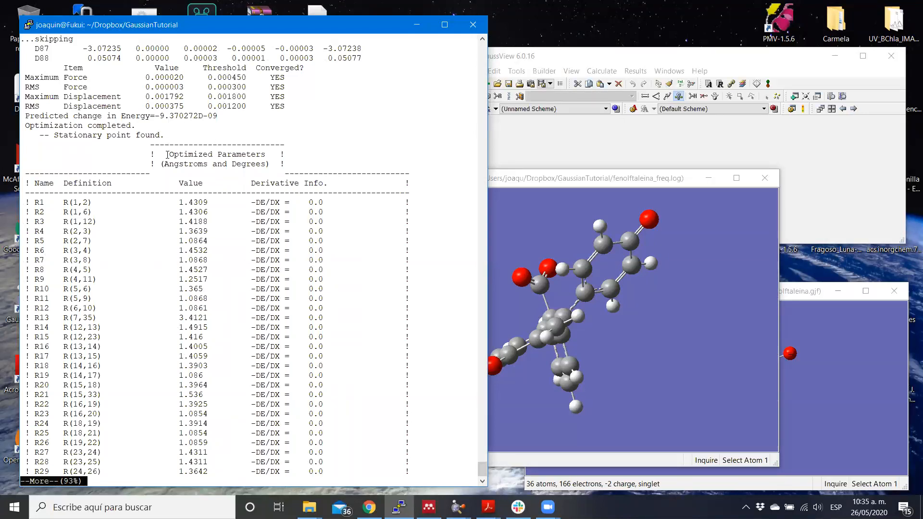
left_click_drag(166, 154, 286, 154)
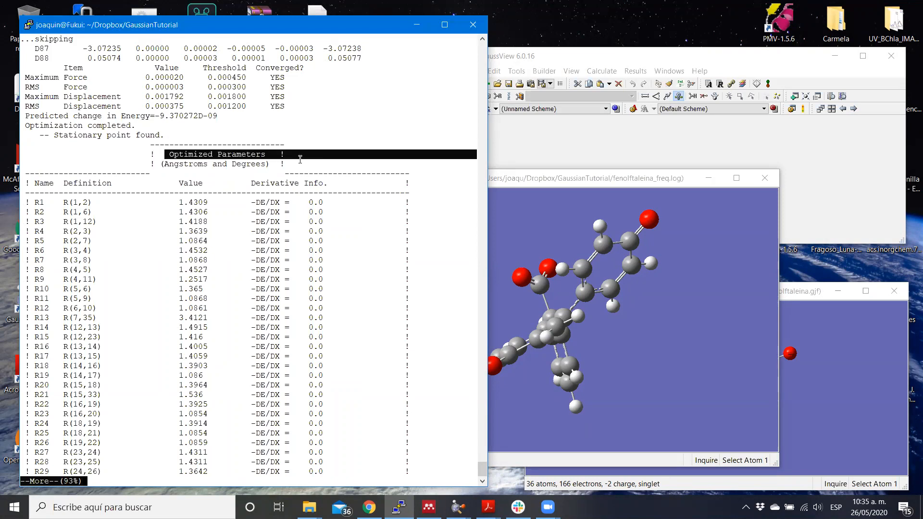
Step: Clear the highlight and page past the optimized parameters and coordinates to the population analysis and alpha orbital eigenvalues
left_click(299, 163)
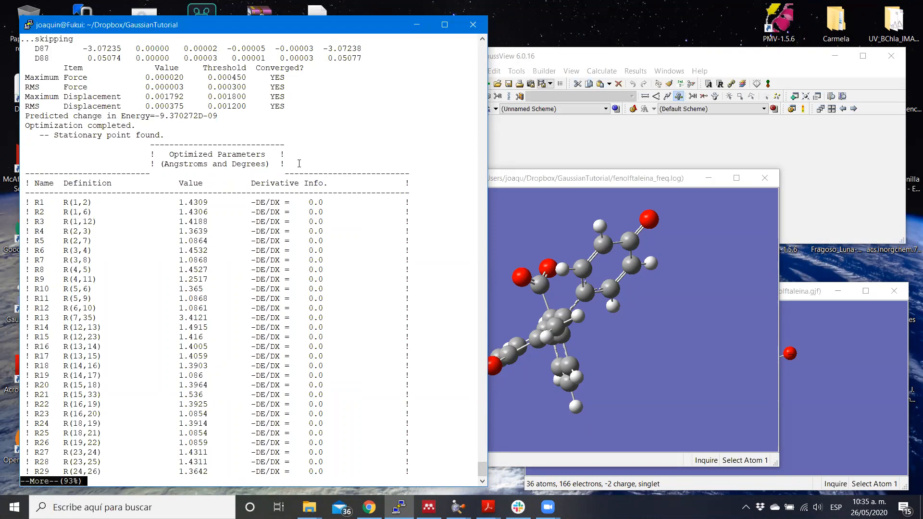
key("space")
key("space")
key("space")
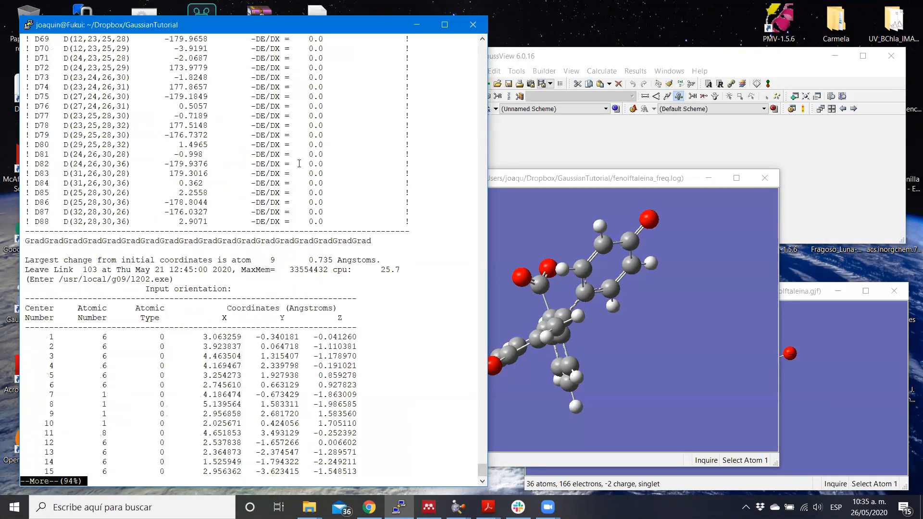
key("space")
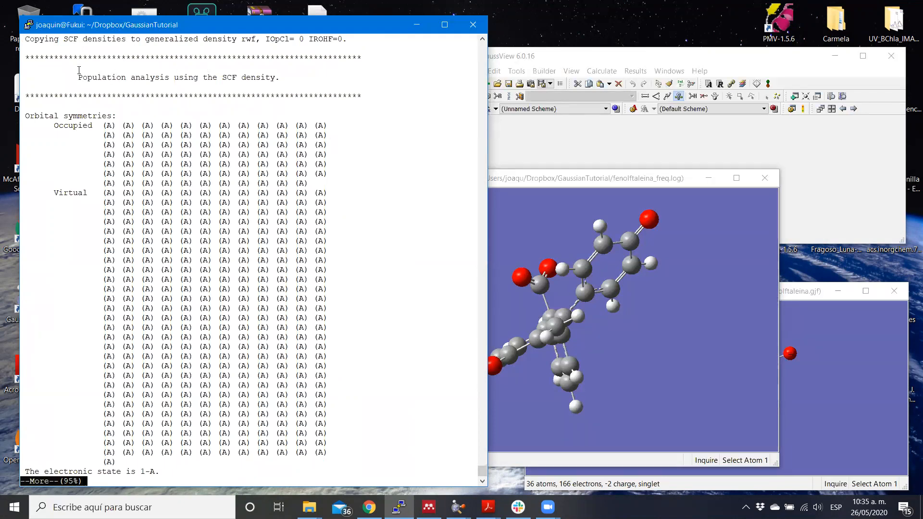
key("space")
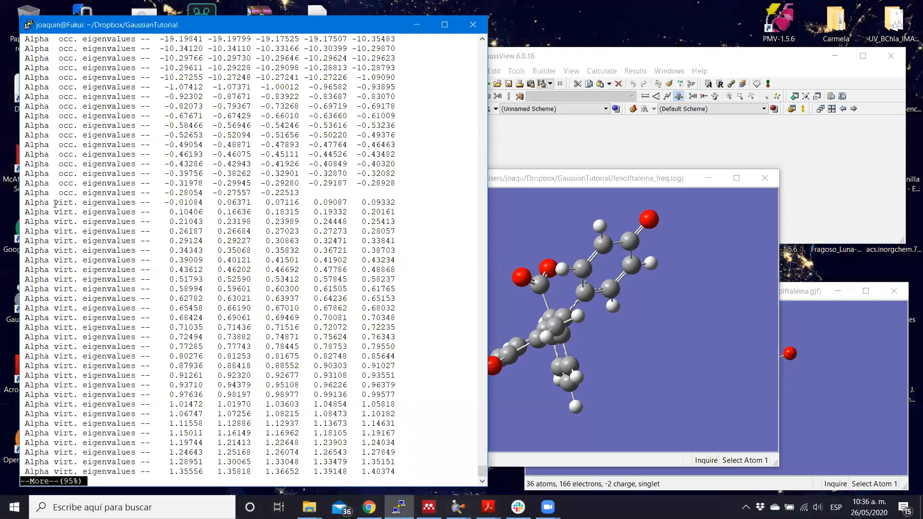
Step: Highlight the last occupied alpha eigenvalue and the first virtual one to point out the HOMO and LUMO energies, and clear the highlight
left_click_drag(260, 192, 476, 193)
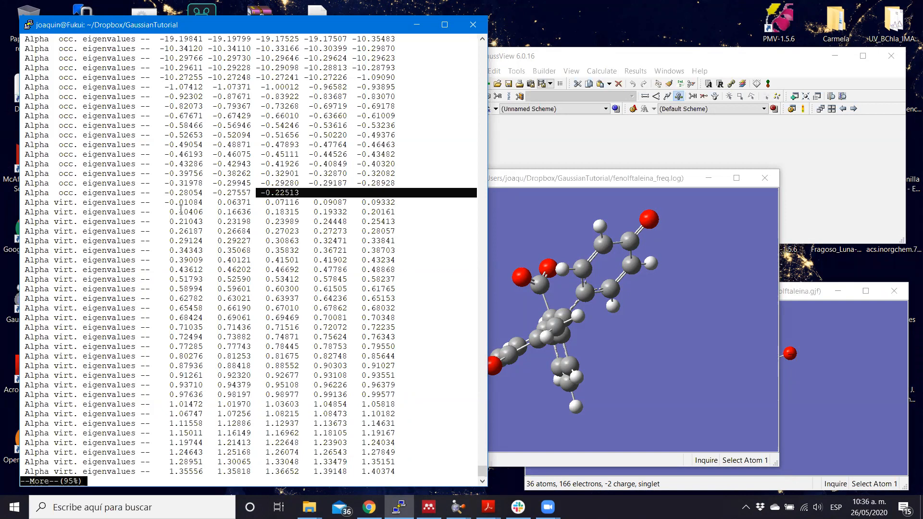
left_click_drag(164, 203, 205, 203)
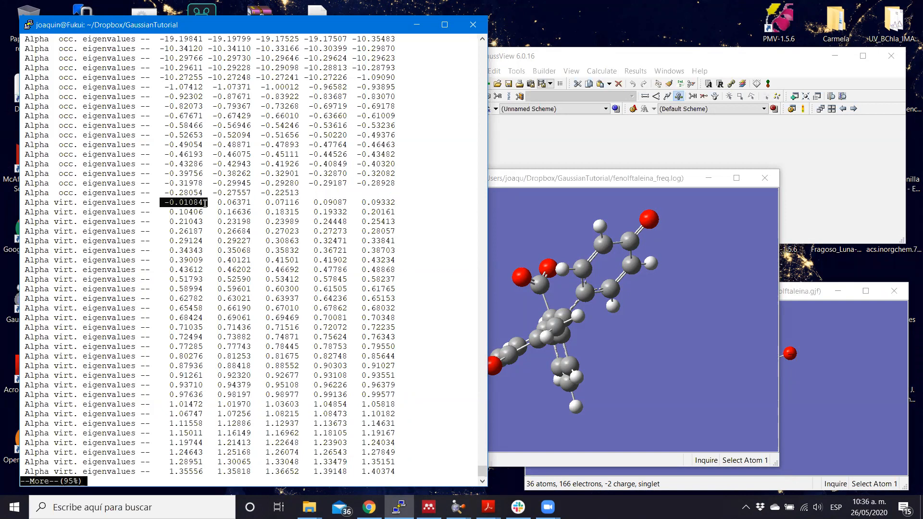
left_click(206, 203)
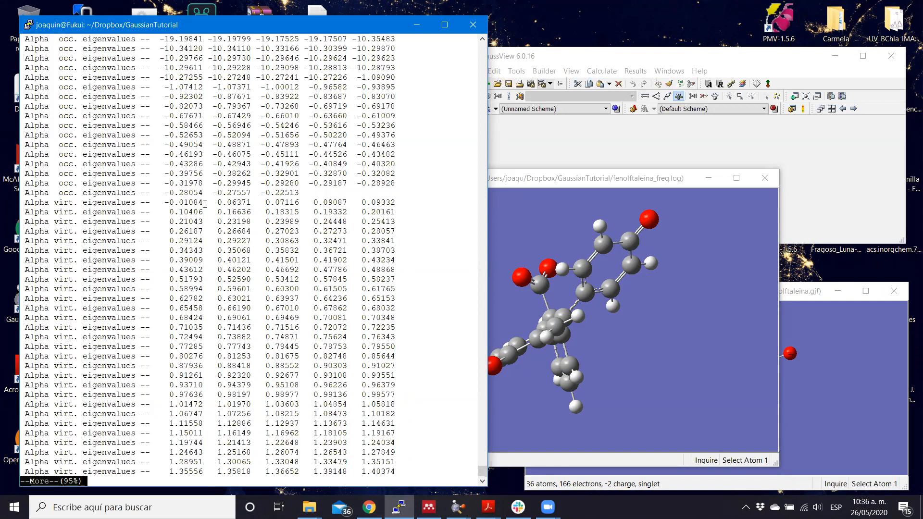
Step: Page through the Mulliken population matrices to the normal termination of the optimization job and the frequency job's route section
key("space")
key("space")
key("space")
key("space")
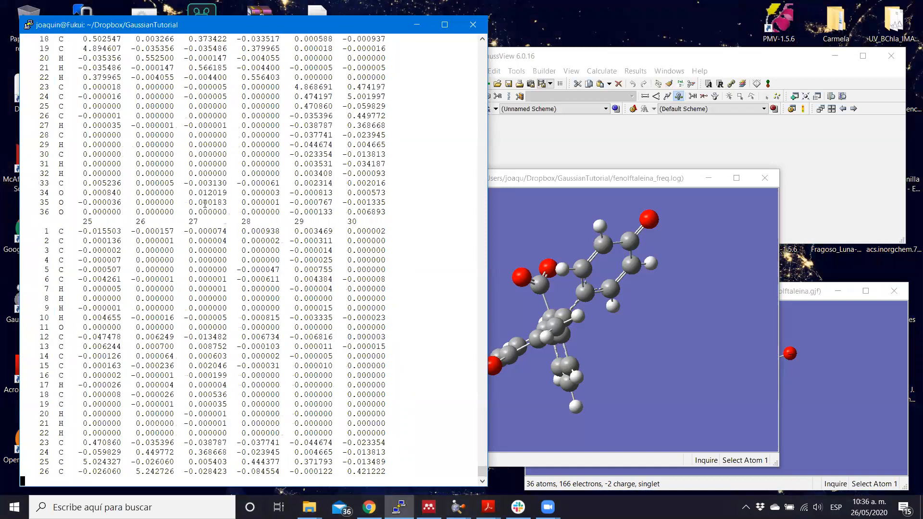
key("space")
key("space")
key("space")
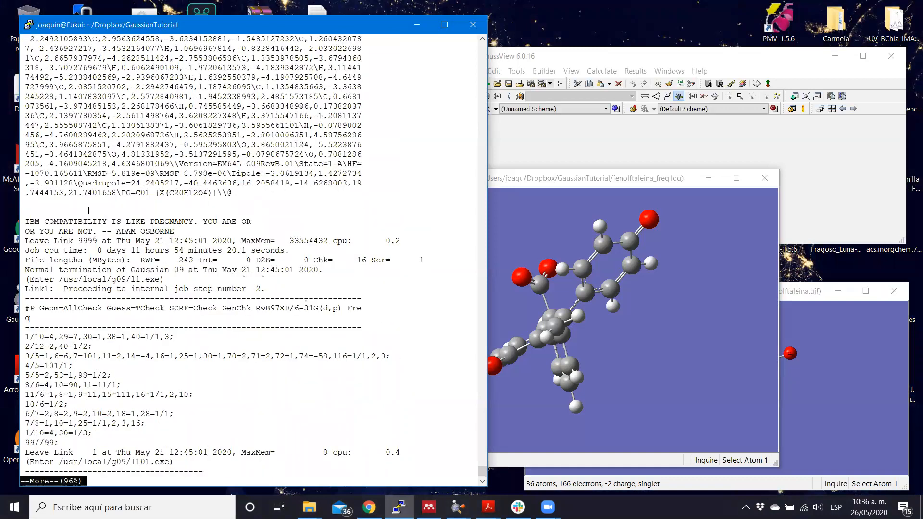
Step: Go back in the log output to examine the summed Mulliken charges, dipole moment and higher multipole moments
key("space")
key("space")
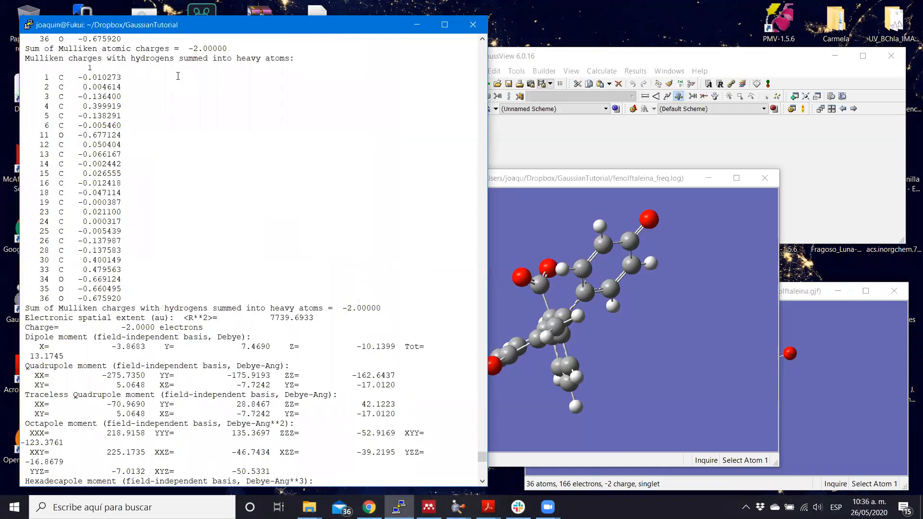
key("space")
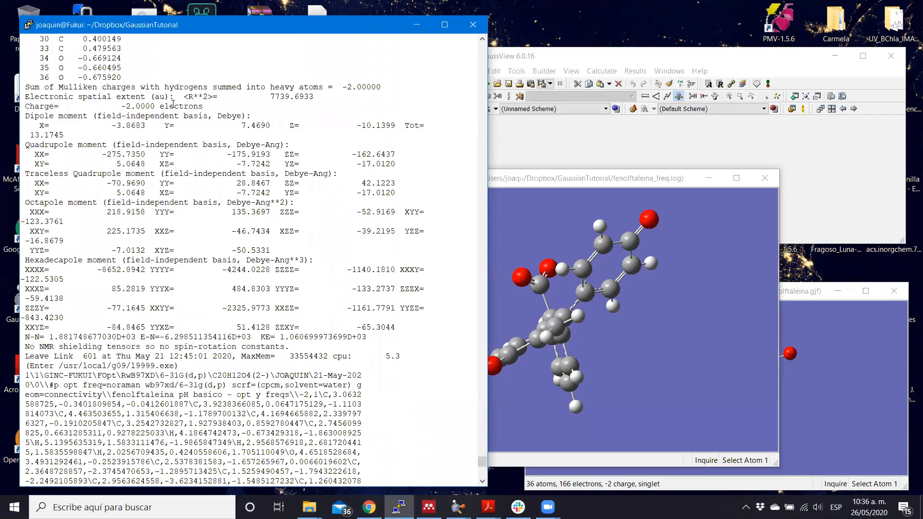
Step: Examine the end of the optimization job in the Gaussian log, including the archive entry, closing quote and start of job step 2
left_click(482, 482)
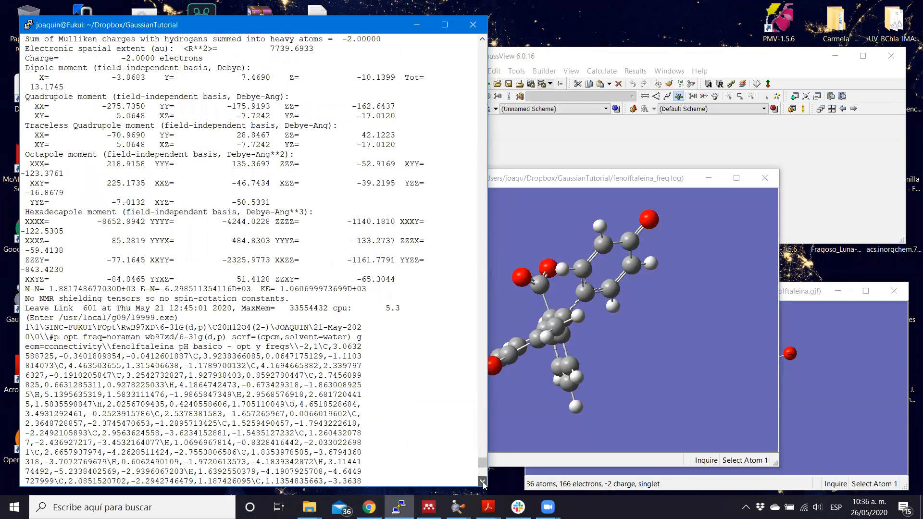
left_click(483, 481)
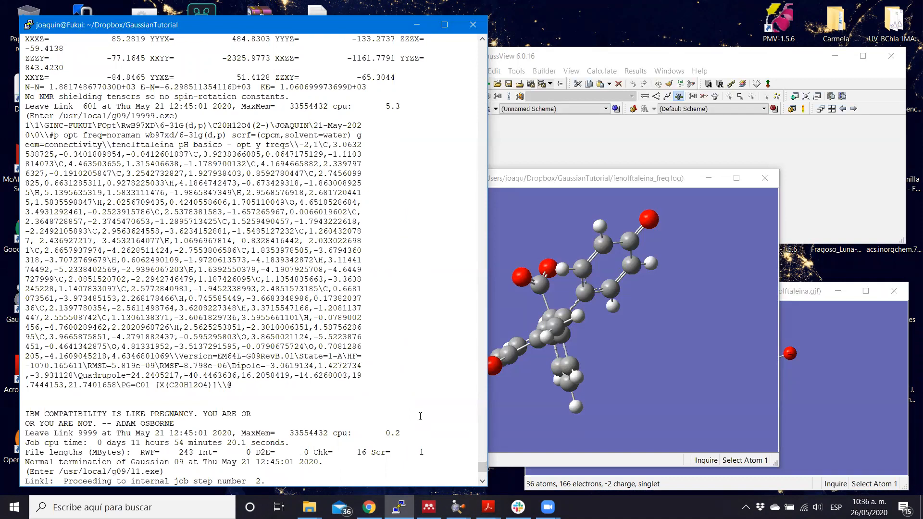
left_click_drag(217, 222, 287, 222)
left_click(327, 277)
left_click_drag(23, 412, 206, 425)
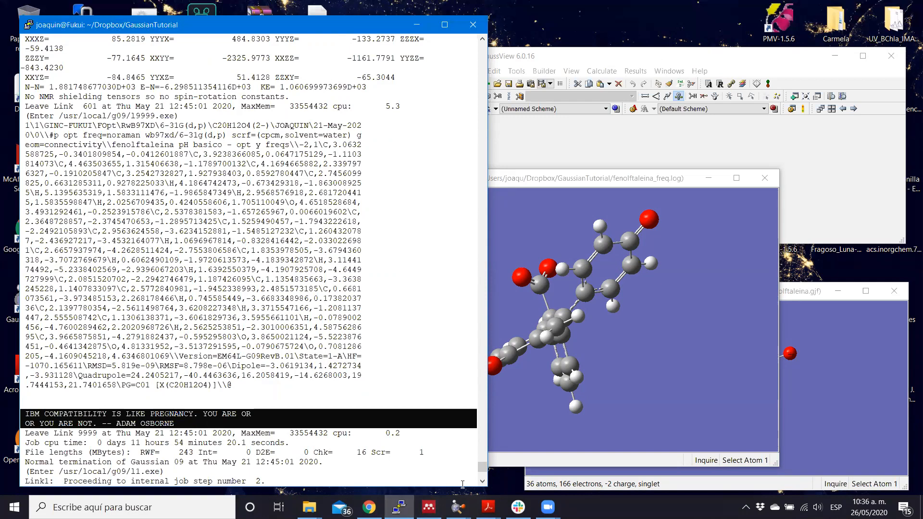
left_click(482, 481)
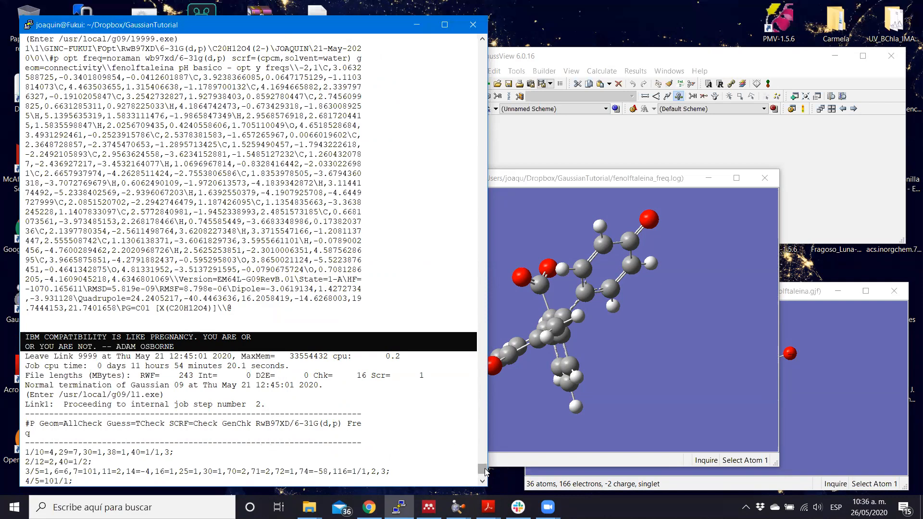
left_click_drag(485, 472, 481, 485)
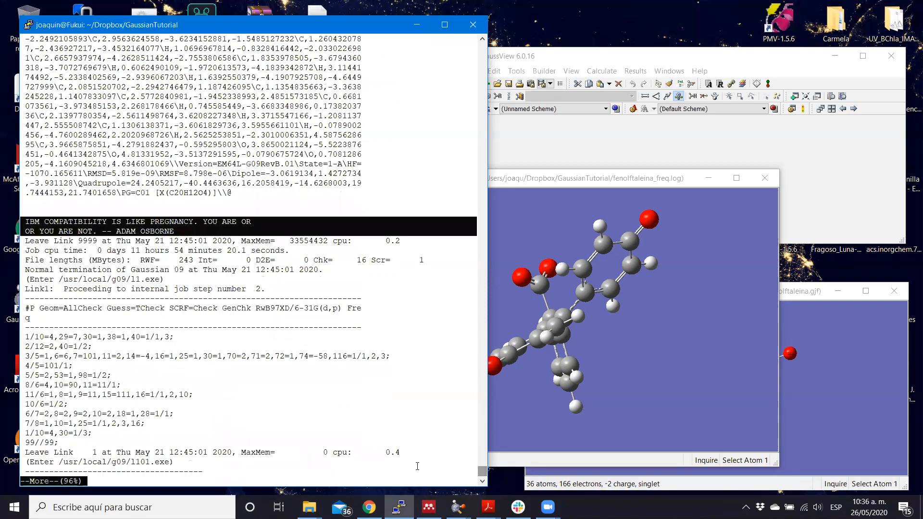
Step: Page through the frequency job's output in the rest of the log and return to the shell prompt
left_click(349, 451)
key("space")
key("space")
key("space")
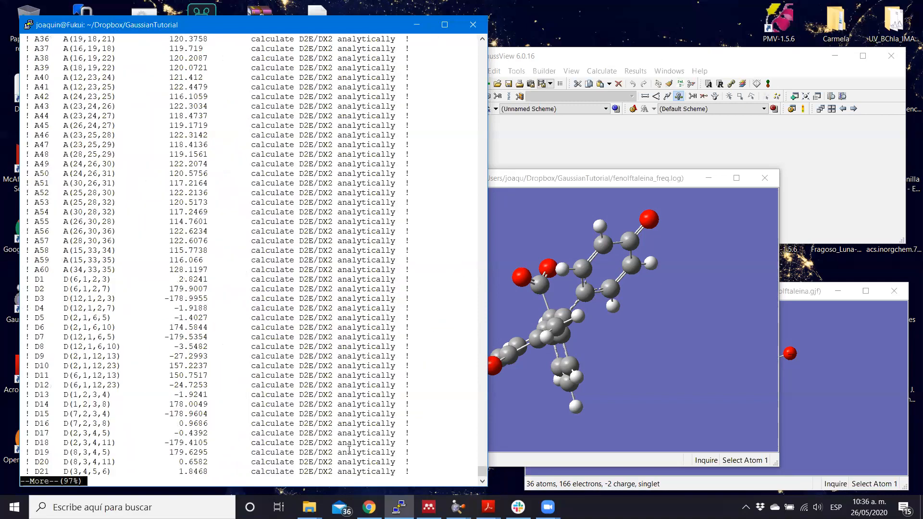
key("space")
key("space")
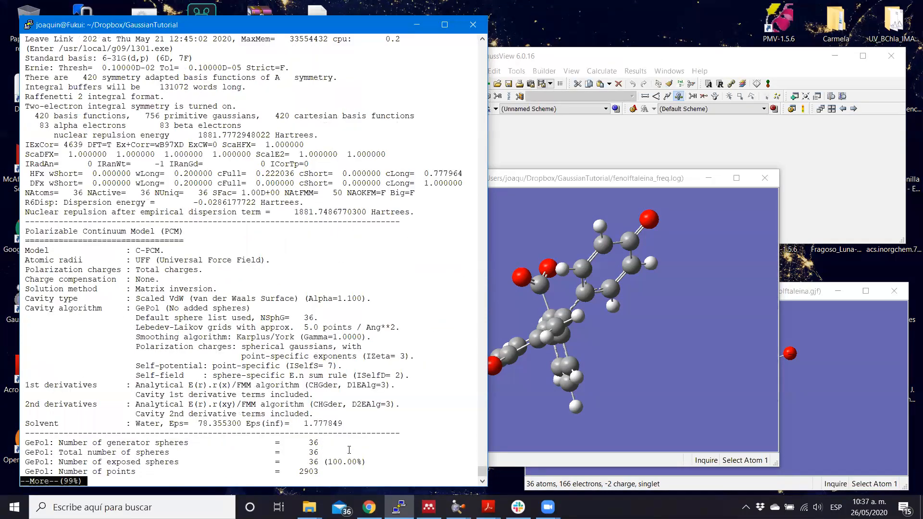
key("space")
key("space")
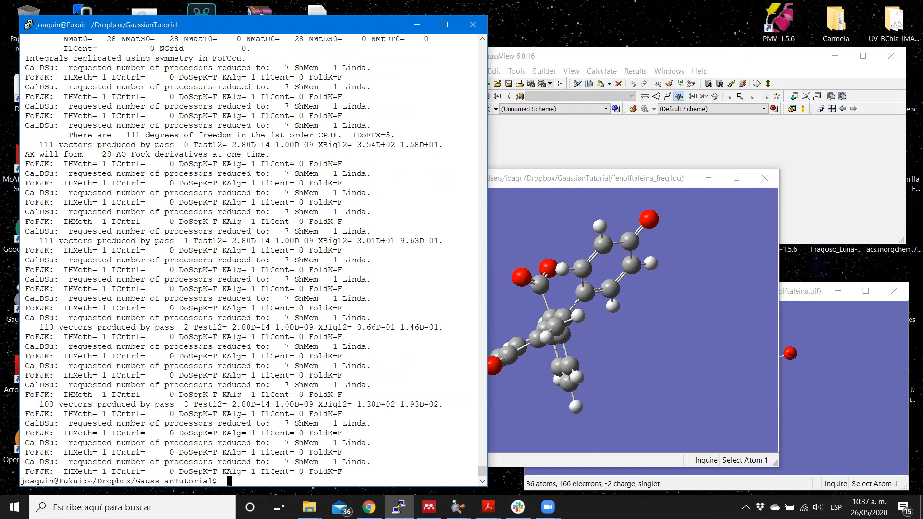
Step: Add blank prompt lines and list the files in the GaussianTutorial folder with ls
key("Return")
key("Return")
key("Return")
key("Return")
key("Return")
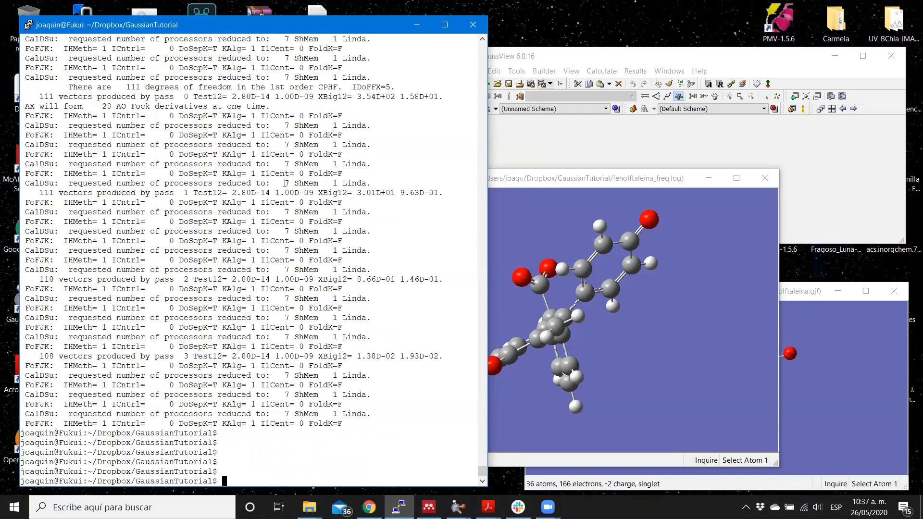
type("ls")
key("Return")
key("Return")
key("Return")
key("Return")
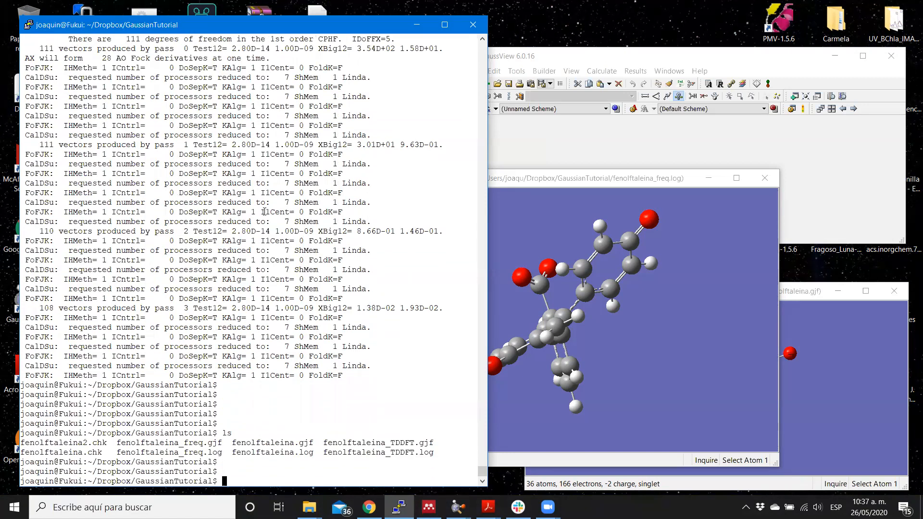
Step: Display the contents of fenolftaleina_TDDFT.gjf in the terminal with the more command
type("more fenol")
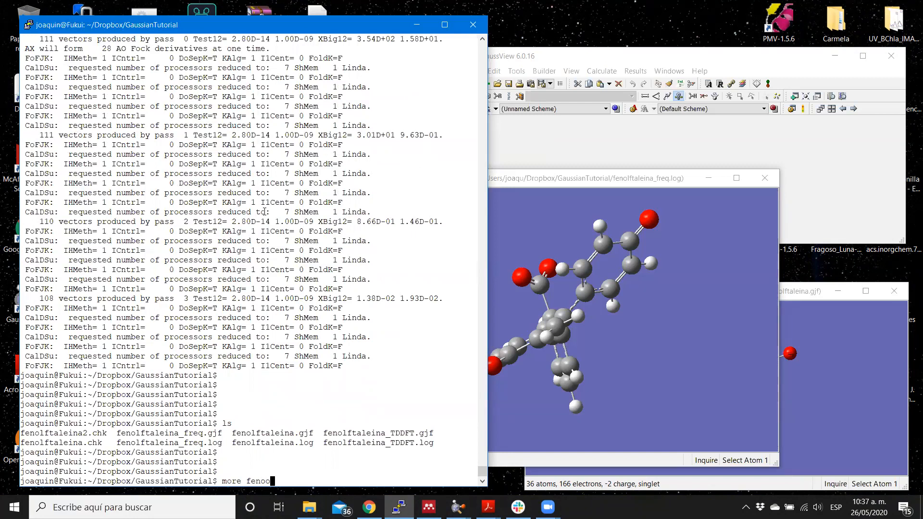
key("Tab")
type("_T")
key("Tab")
type("g")
key("Tab")
key("Return")
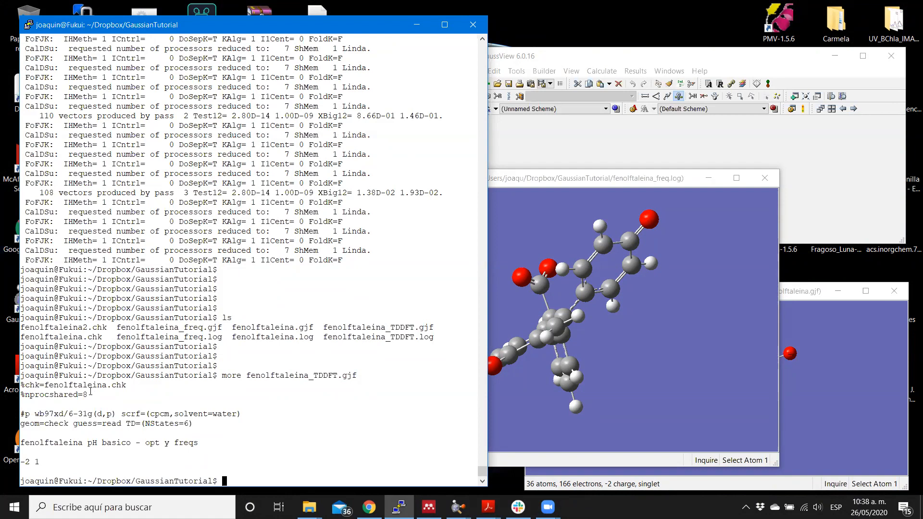
Step: Examine the TDDFT input's checkpoint and processor lines, the #p route, guess=read and TD=(NStates=6), highlighting each keyword
left_click_drag(89, 396, 358, 376)
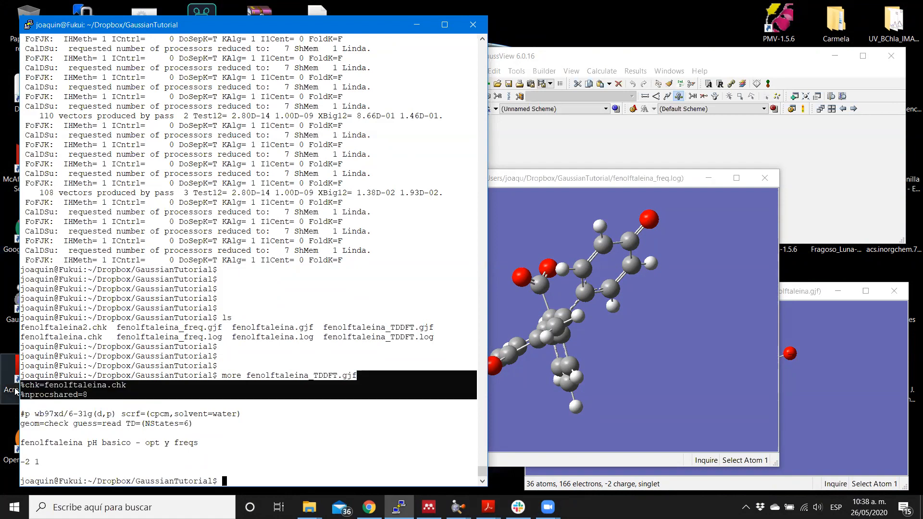
left_click(111, 392)
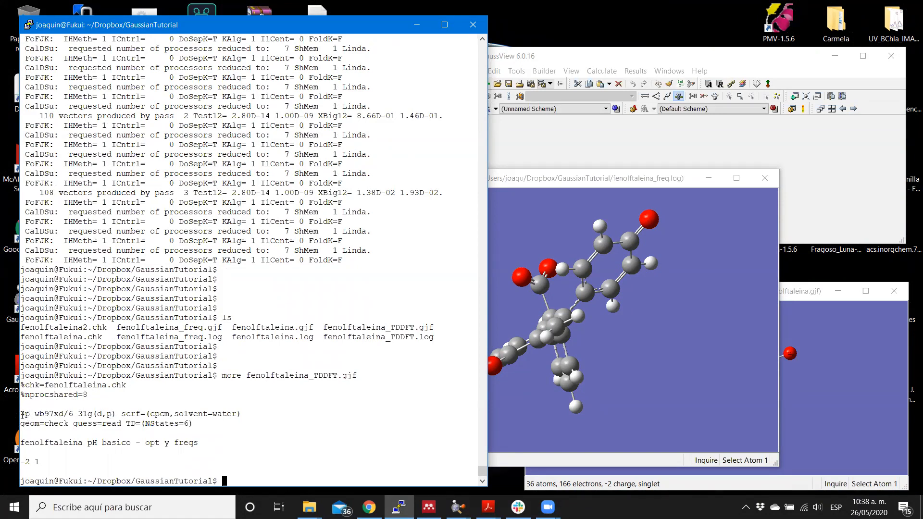
left_click_drag(24, 414, 22, 408)
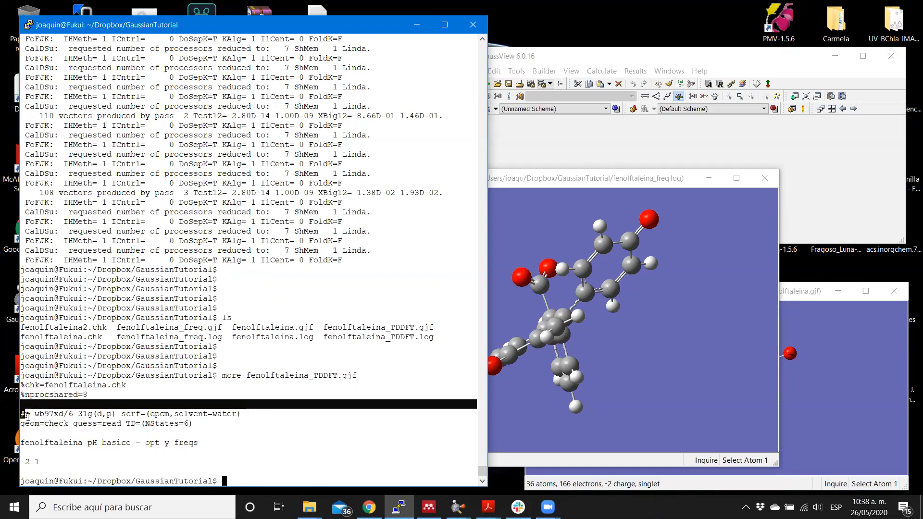
left_click(28, 416)
double_click(25, 416)
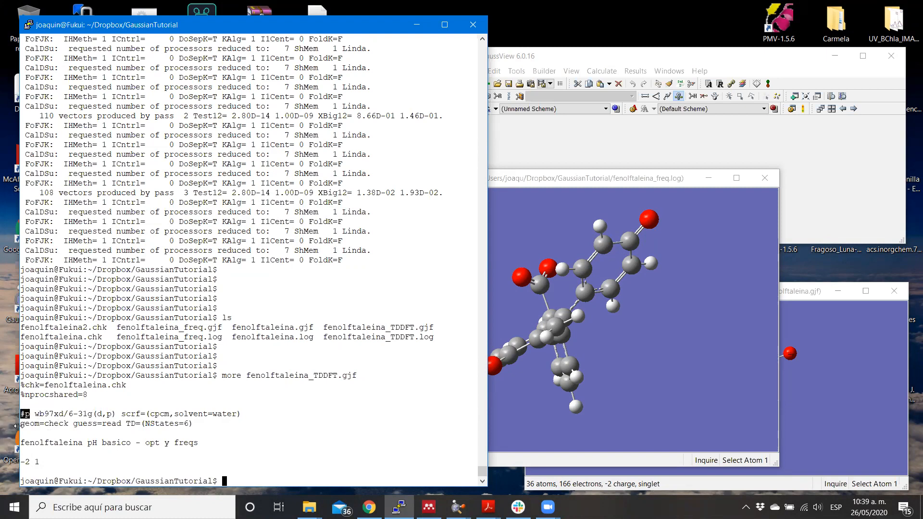
left_click_drag(20, 424, 121, 430)
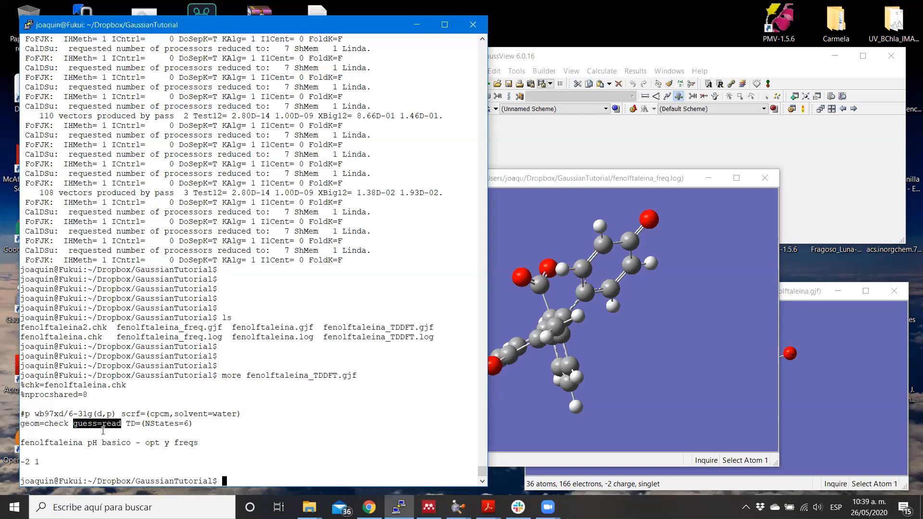
left_click(33, 413)
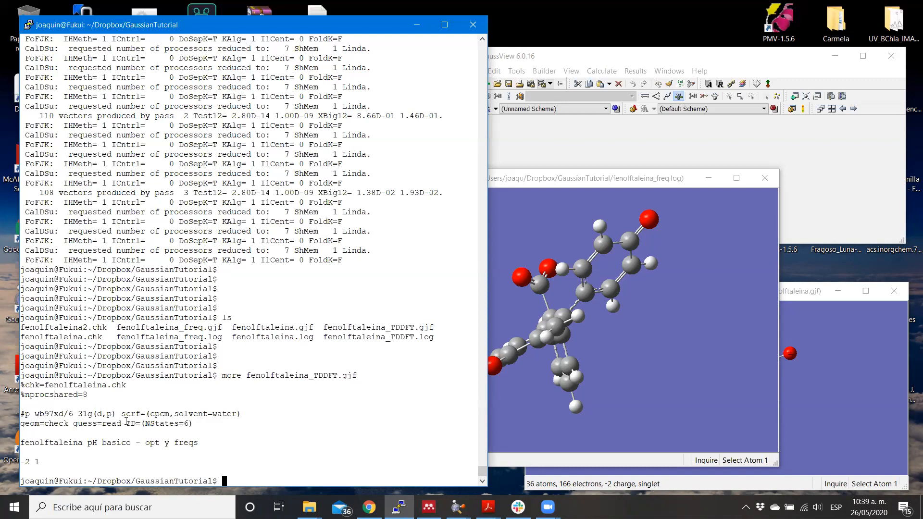
left_click_drag(127, 422, 191, 425)
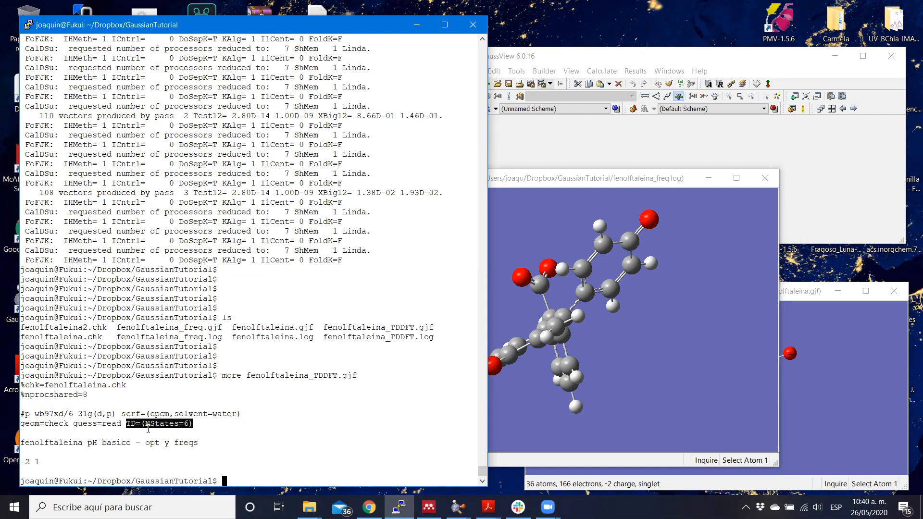
left_click(208, 422)
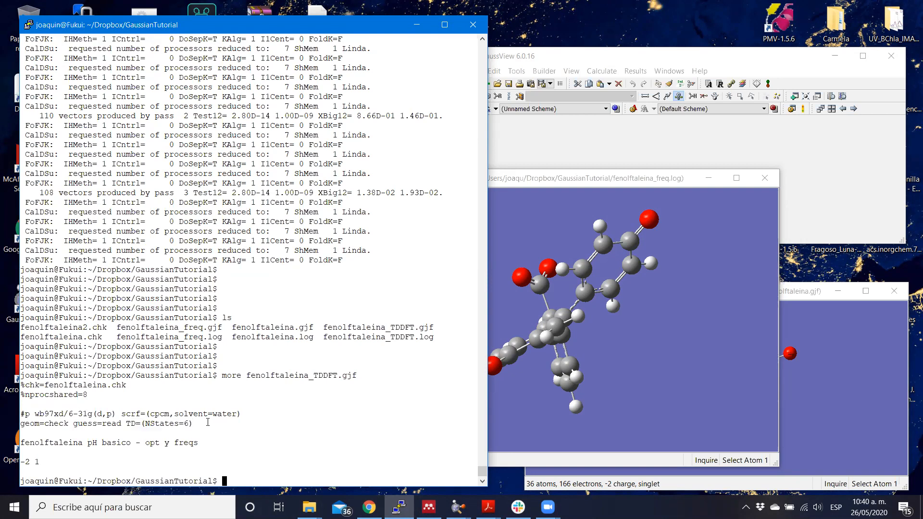
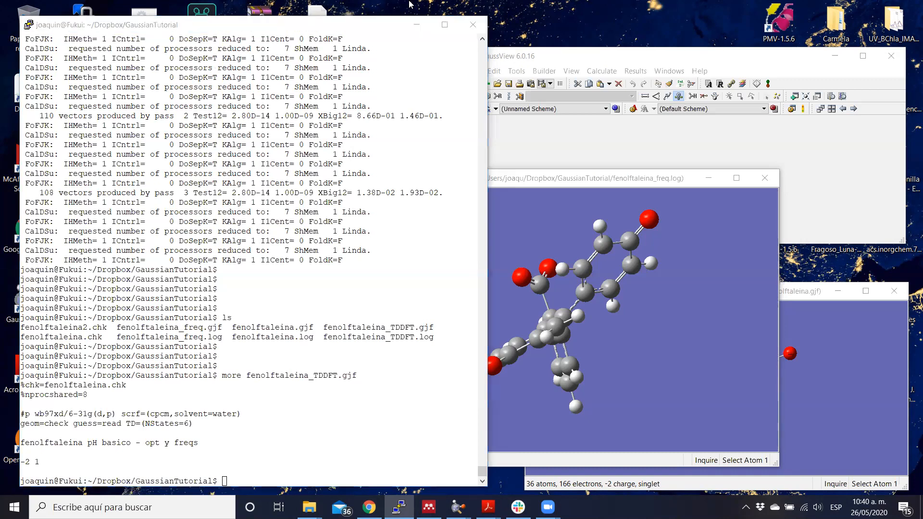
Step: Close the PuTTY terminal session and switch to the GaussView main window
left_click(285, 457)
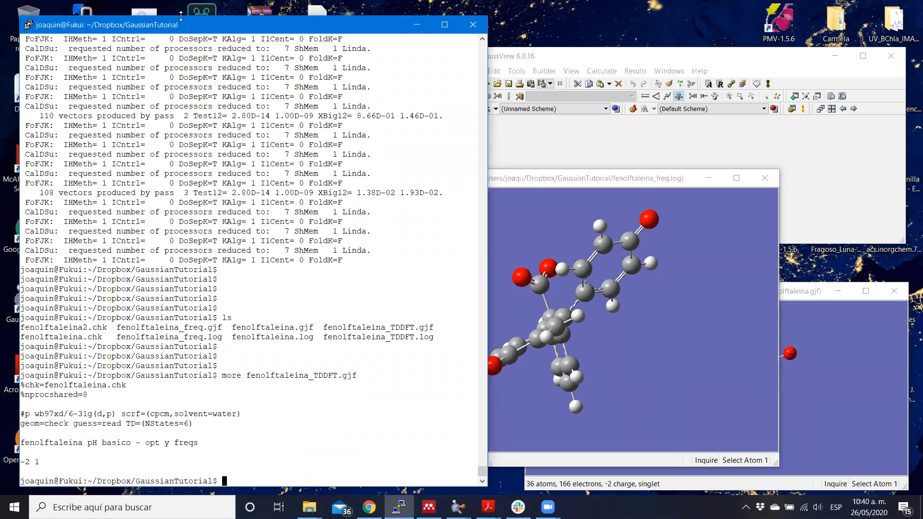
left_click_drag(181, 16, 181, 64)
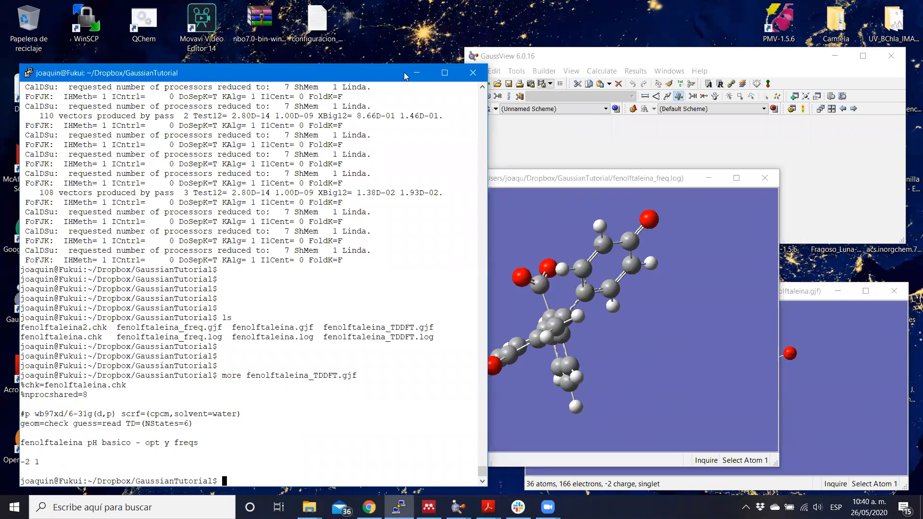
left_click(473, 74)
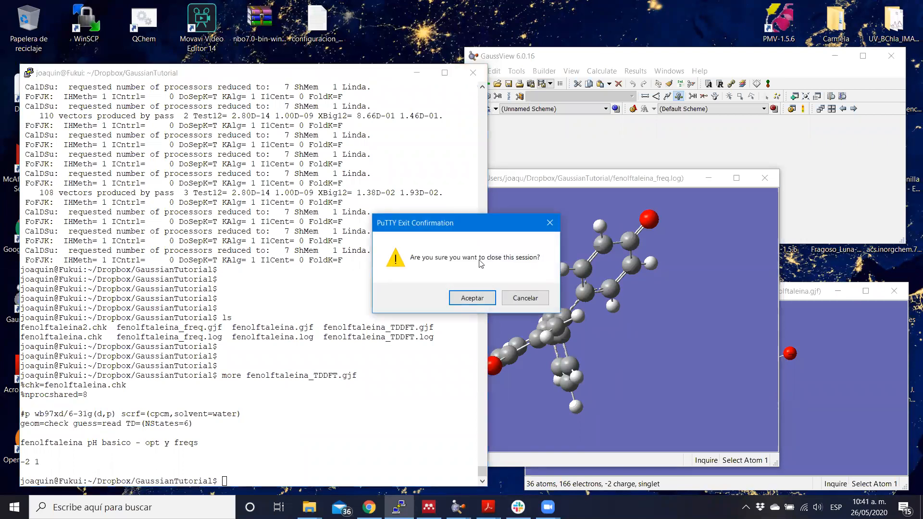
left_click(472, 299)
left_click(542, 155)
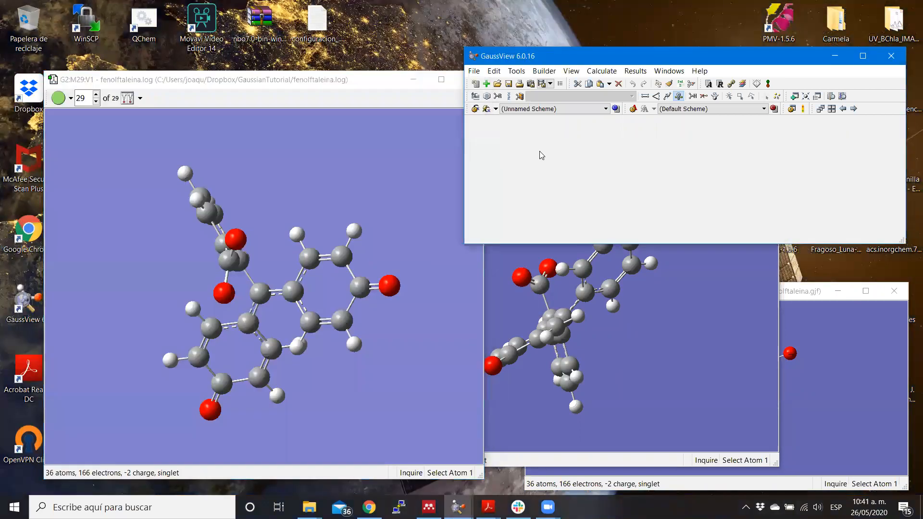
Step: Open the output file fenolftaleina_TDDFT.log and move its molecule window clear of the GaussView main window
left_click(475, 71)
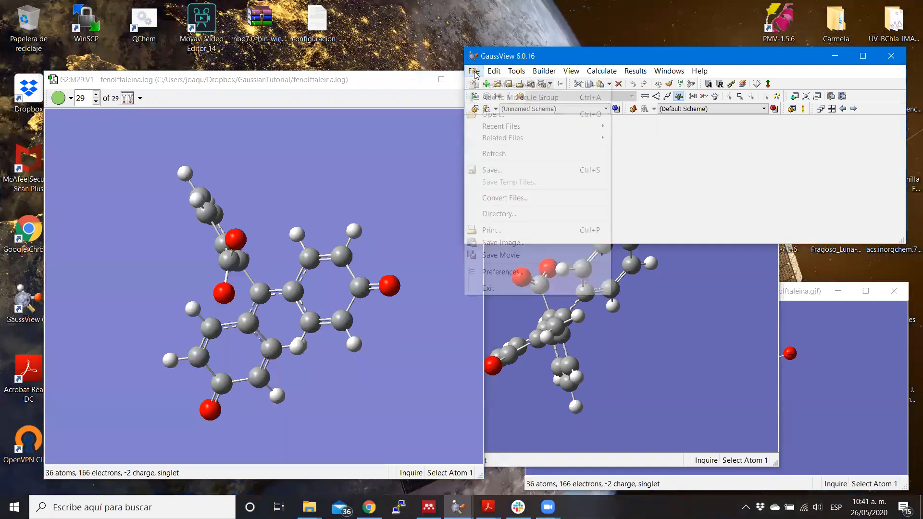
left_click(493, 115)
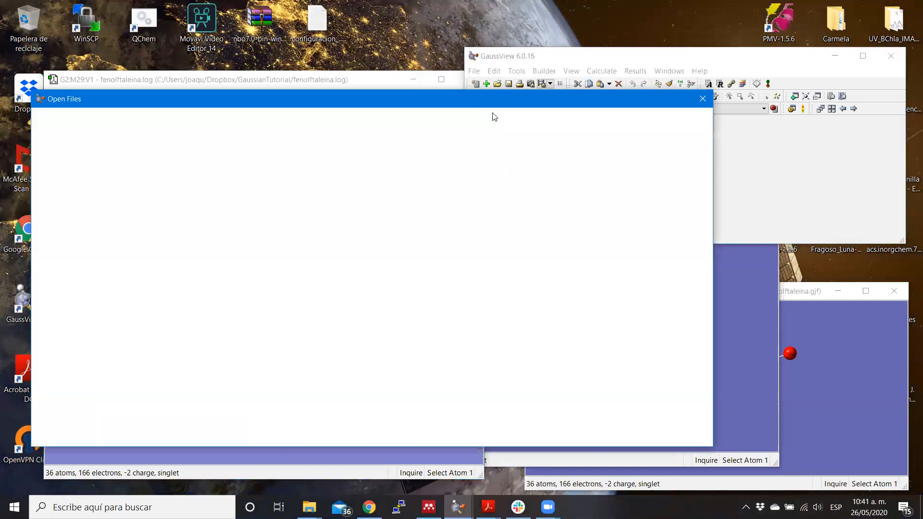
left_click(319, 160)
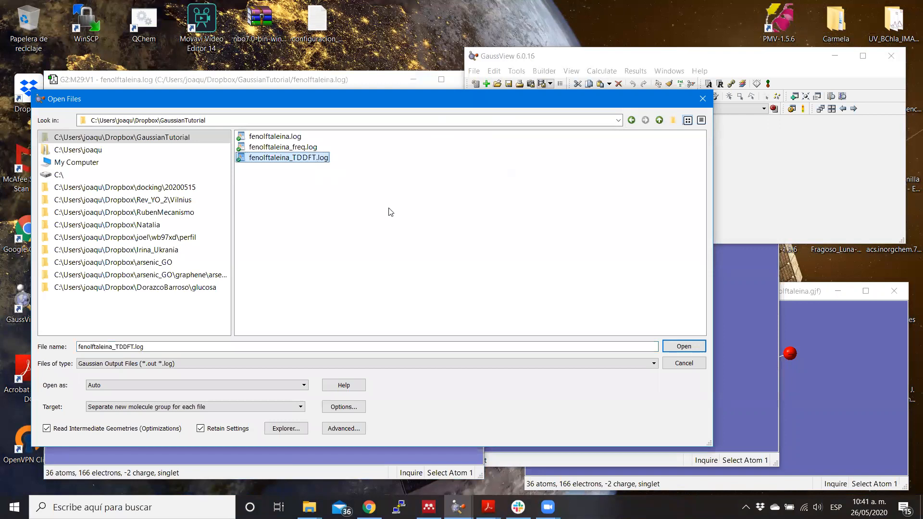
left_click(678, 346)
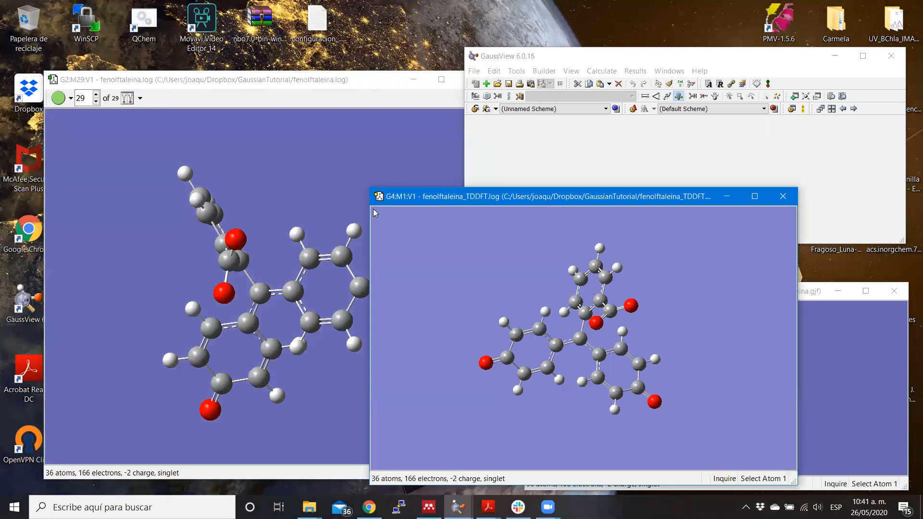
left_click_drag(522, 197, 181, 111)
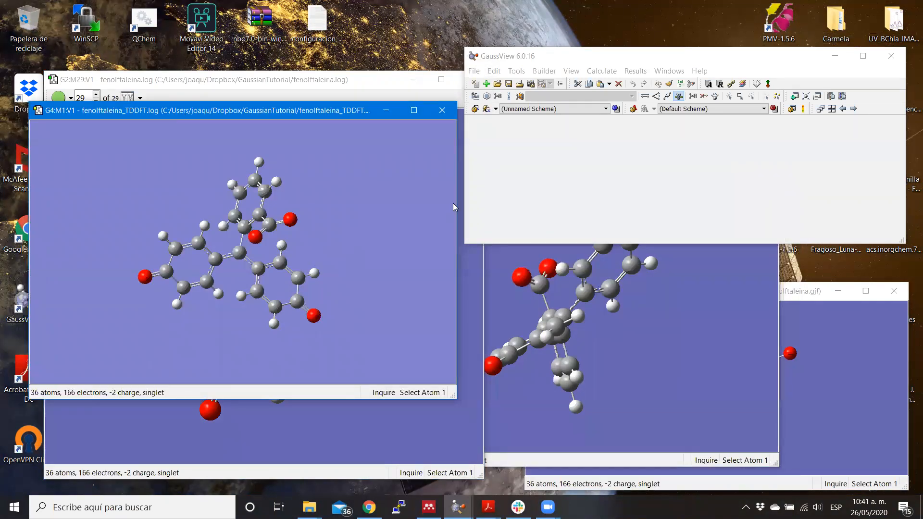
Step: Try to view the structure from the Gaussian input file fenolftaleina_TDDFT.gjf, and close its window
left_click(473, 71)
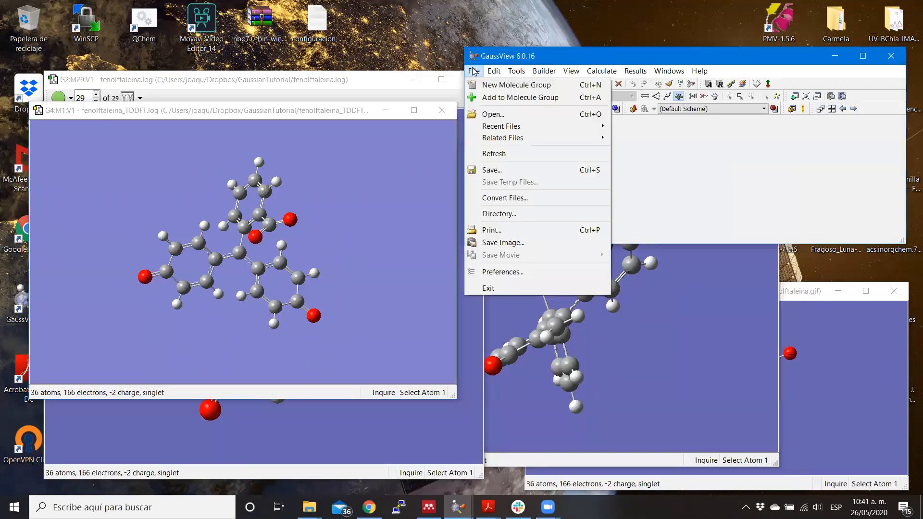
left_click(473, 114)
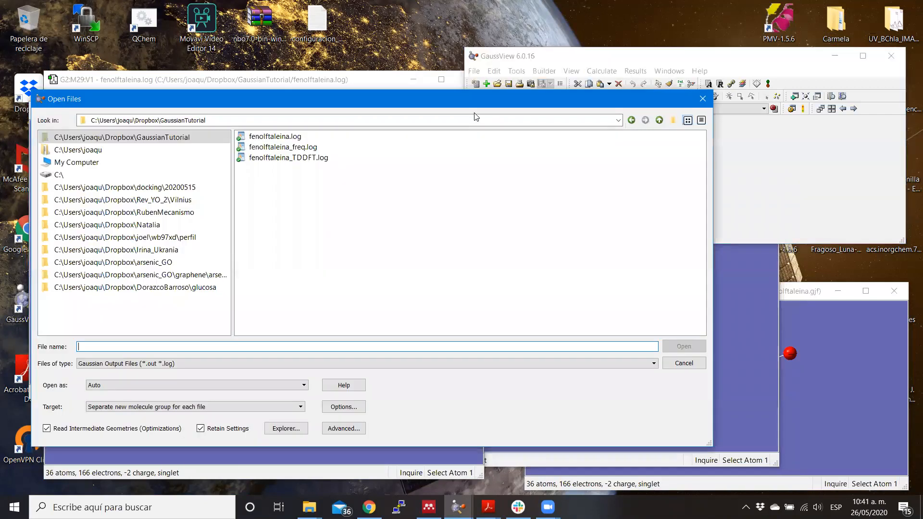
left_click(171, 365)
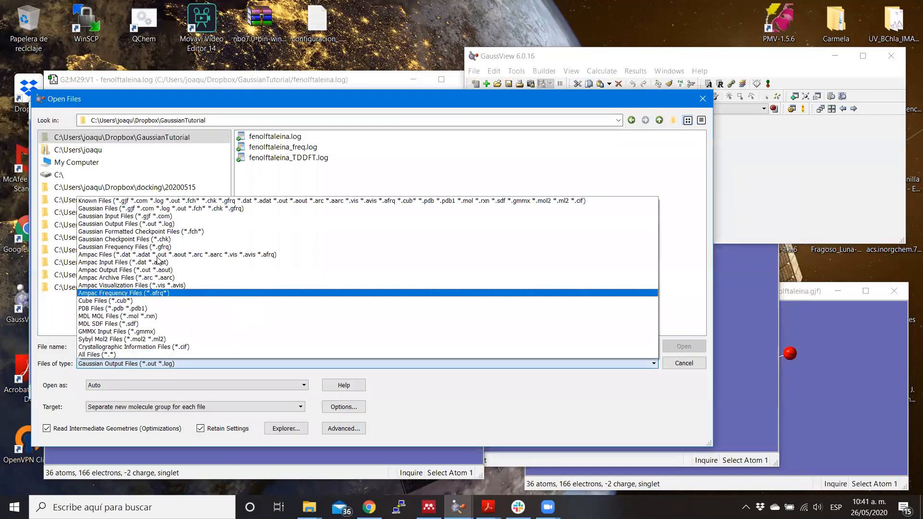
left_click(195, 217)
double_click(319, 158)
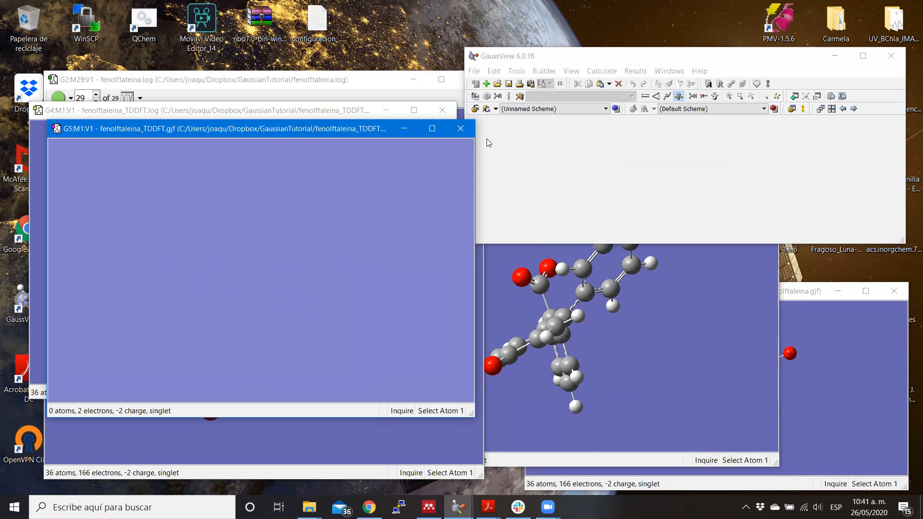
left_click(460, 129)
Step: Rotate the molecule from fenolftaleina_TDDFT.log to view it from another angle
left_click_drag(365, 221, 364, 247)
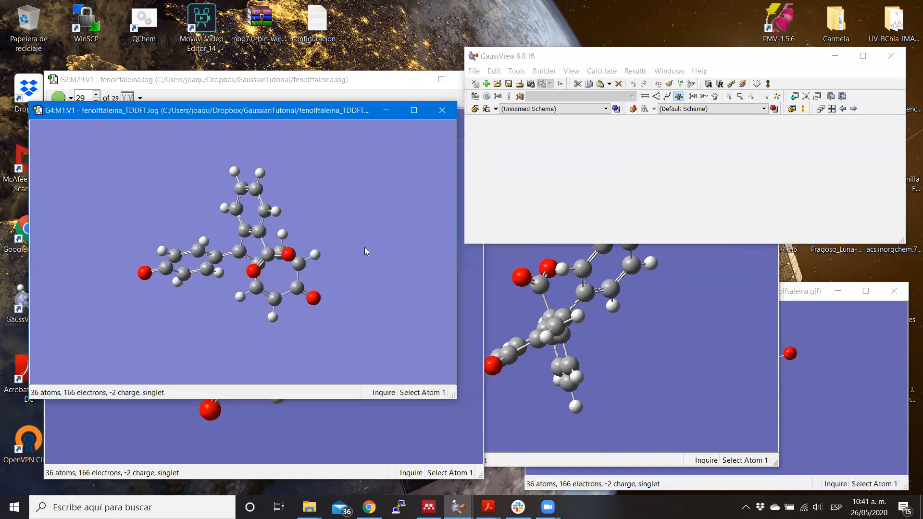
Step: Display the UV-Vis spectrum for fenolftaleina_TDDFT.log, and reposition and enlarge the spectra window to show both the UV-Vis and ECD plots
left_click(635, 71)
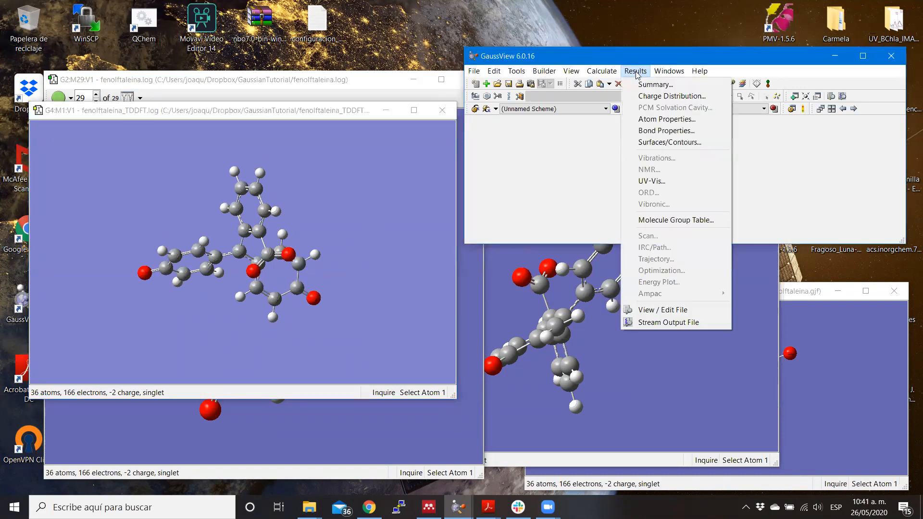
left_click(669, 180)
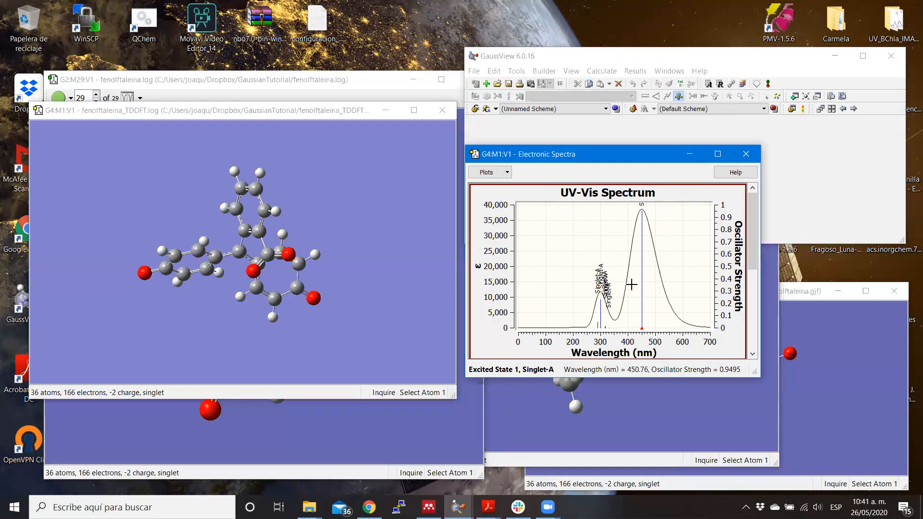
left_click_drag(572, 154, 548, 64)
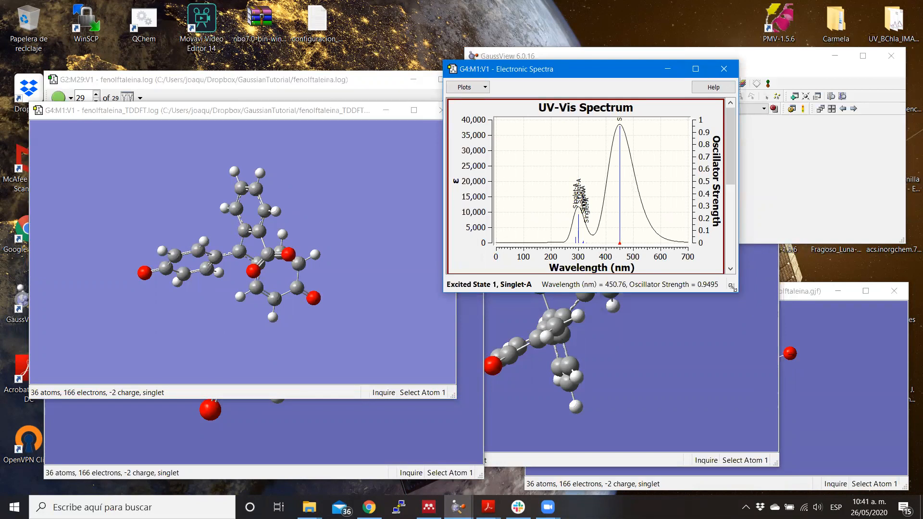
left_click_drag(733, 287, 890, 473)
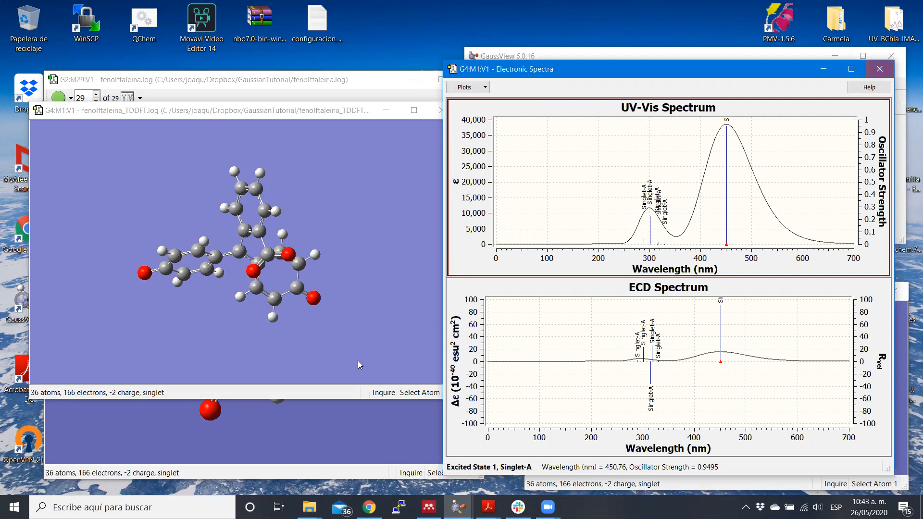
Step: Switch to PuTTY, load the saved session Fukui, and open its connection
left_click(399, 507)
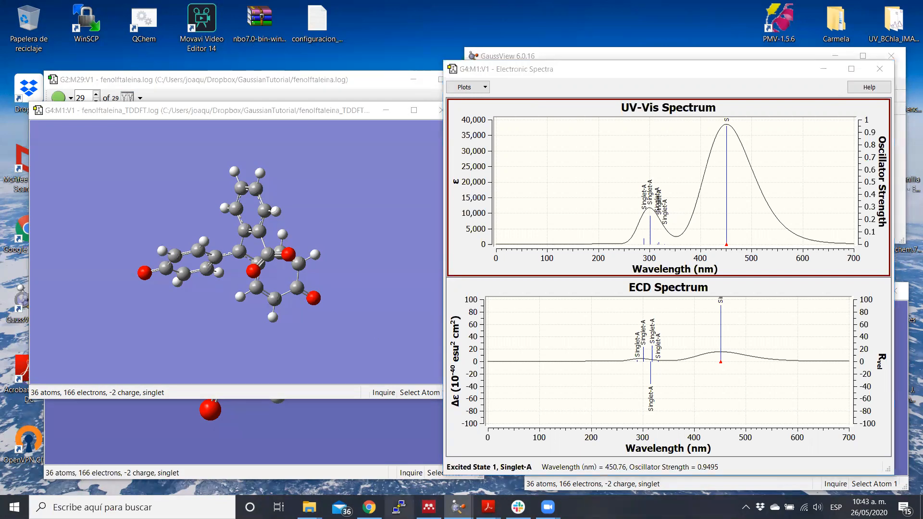
left_click(434, 279)
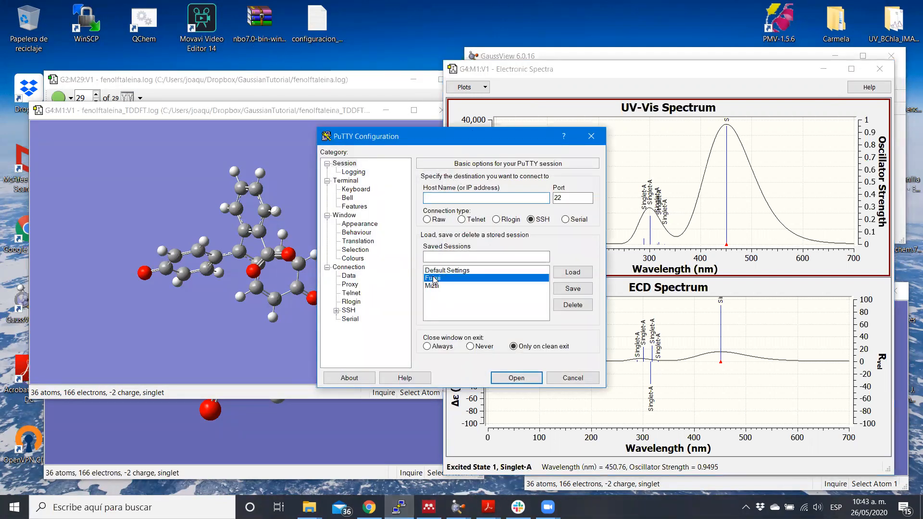
left_click(578, 272)
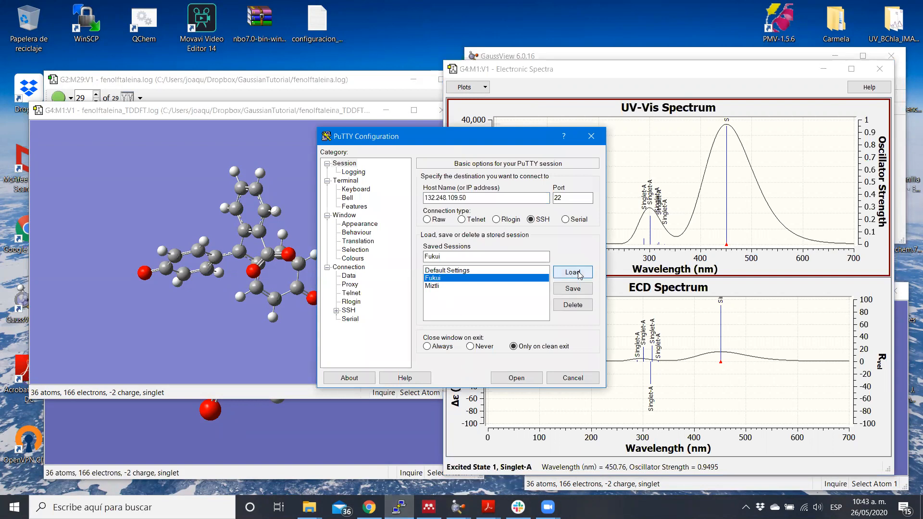
left_click(518, 378)
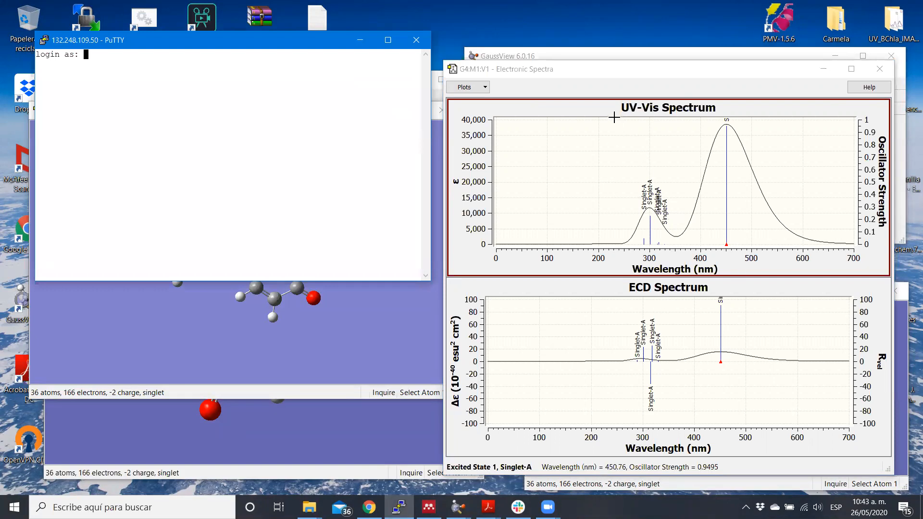
Step: Zoom the UV-Vis spectrum in GaussView to the range of about 230 to 570 nm around its absorption bands
left_click_drag(615, 120, 788, 250)
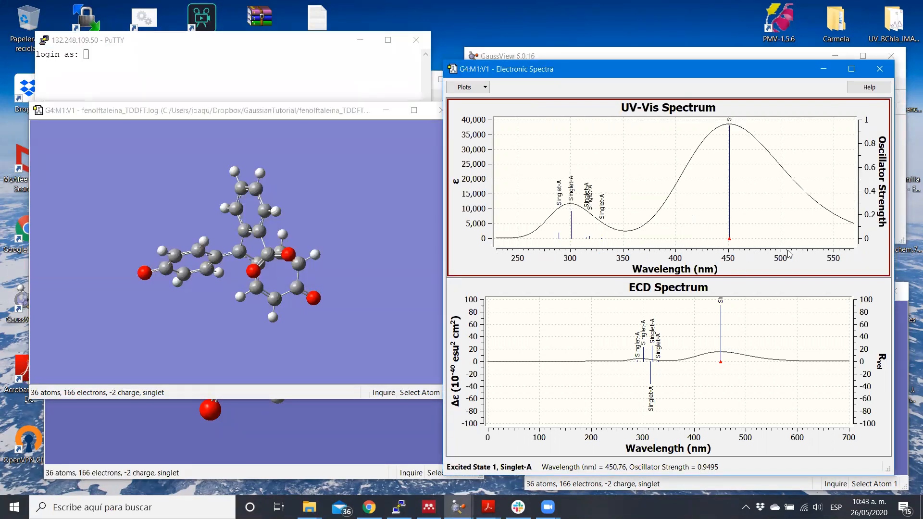
Step: Return to the PuTTY terminal and log in to the server with the account username and password
left_click(245, 72)
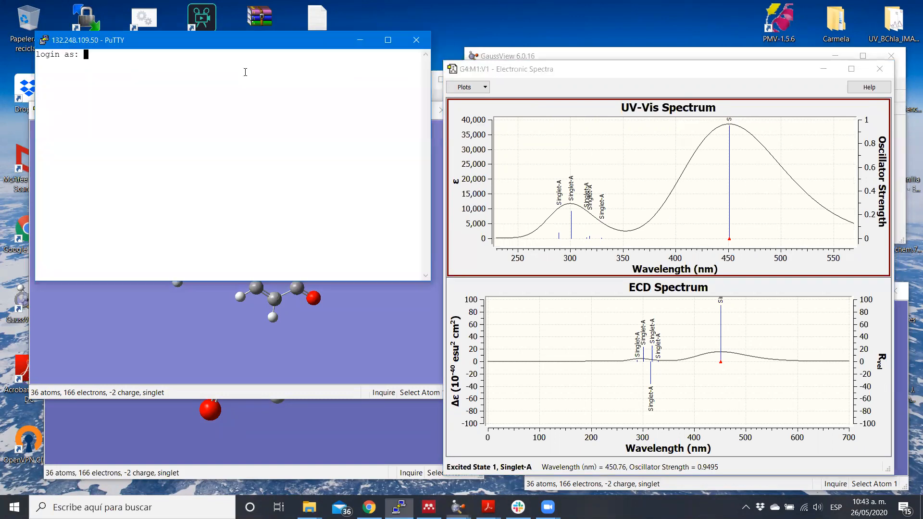
type("joaquin")
key("Return")
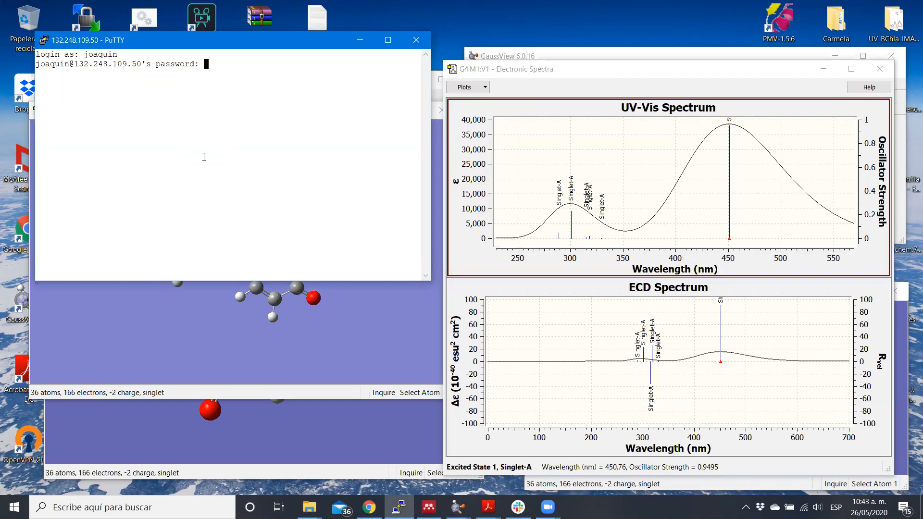
key("Return")
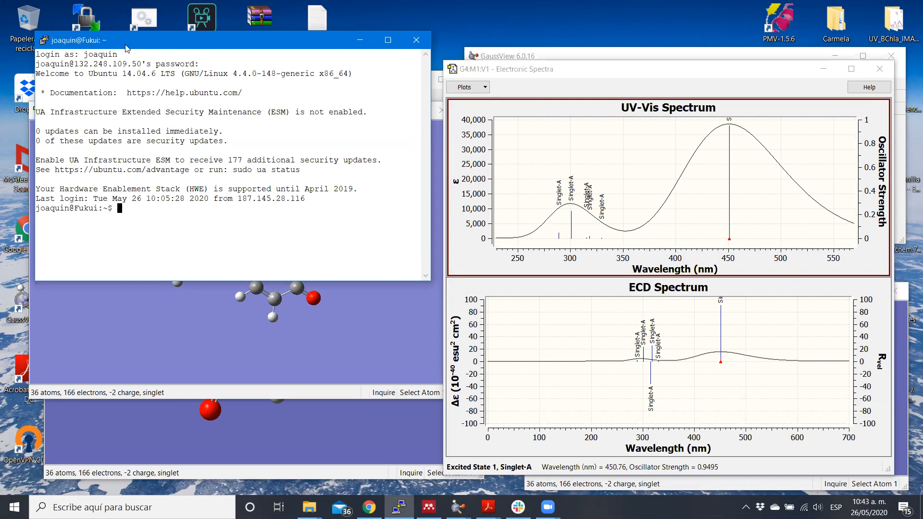
Step: Reposition and enlarge the terminal window, and change to the directory Dropbox/GaussianTutorial/
left_click_drag(127, 46, 114, 44)
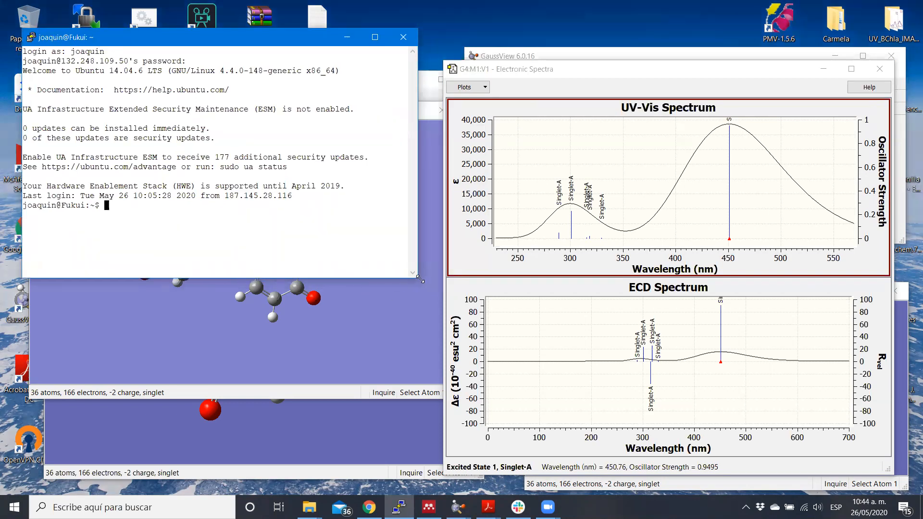
left_click_drag(421, 279, 540, 448)
type("cd Dr")
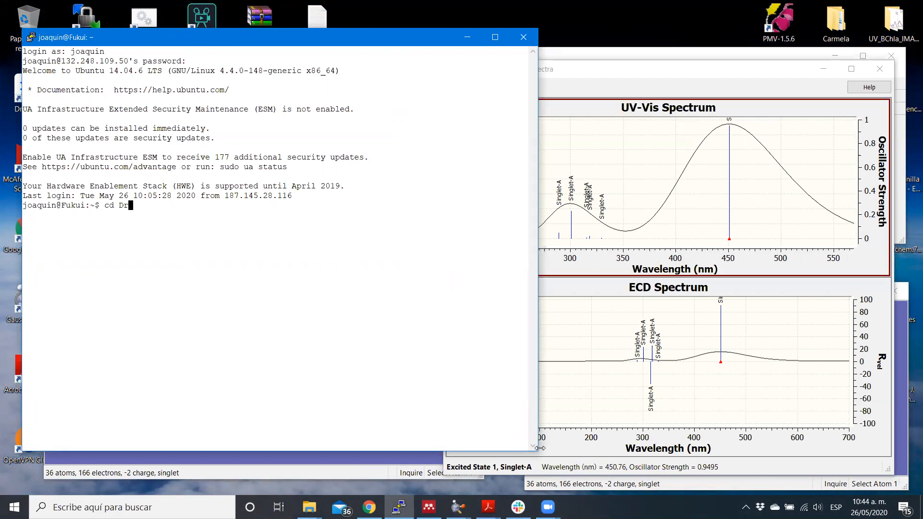
key("Tab")
type("Gau")
key("Tab")
key("Return")
Step: Display the output file fenolftaleina_TDDFT.log in the terminal with the more command
type("more fe")
type("n")
key("Tab")
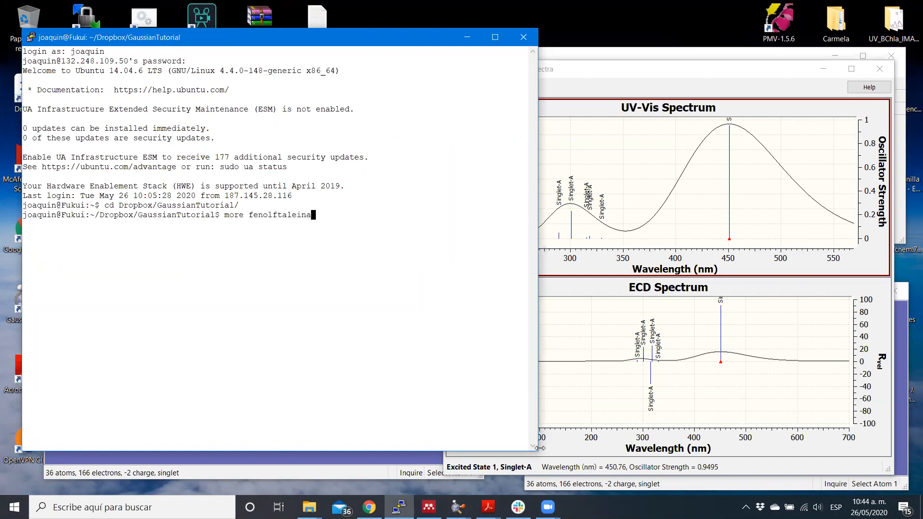
type("_Td")
key("Tab")
type("l")
key("Tab")
key("Return")
type("/")
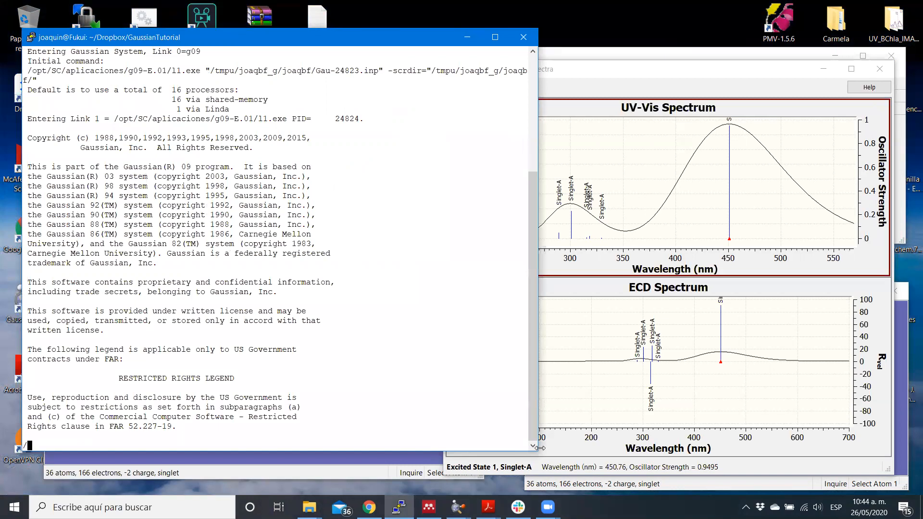
key("BackSpace")
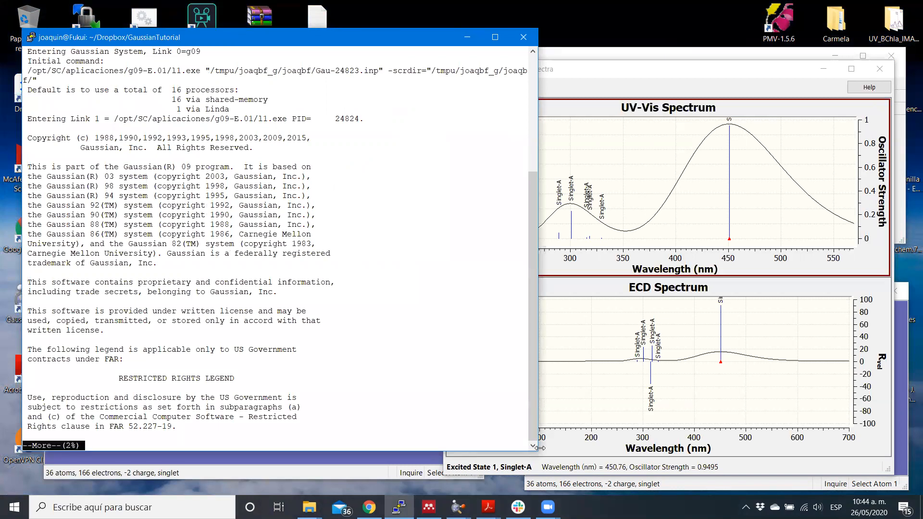
Step: Page through the TDDFT output to the "Excitation energies and oscillator strengths" section, with all six excited states in view
key("space")
key("space")
key("space")
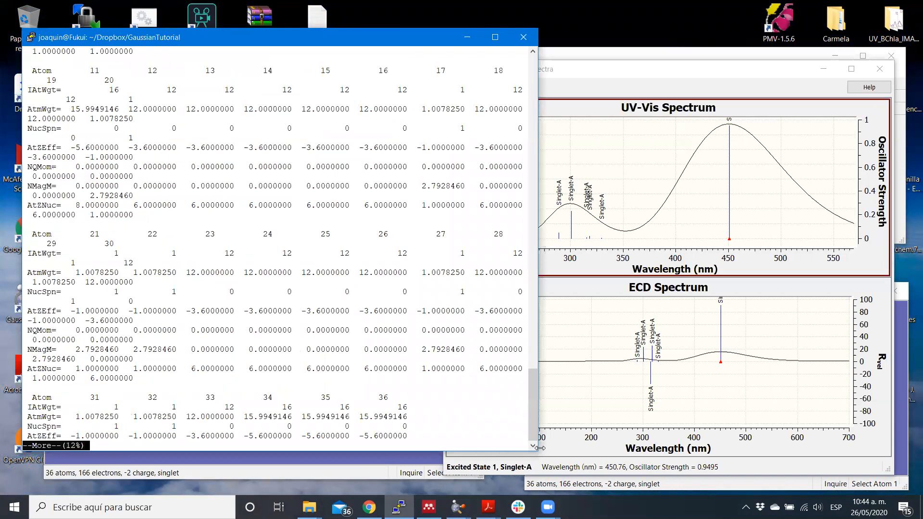
key("space")
key("space")
key("space")
key("space")
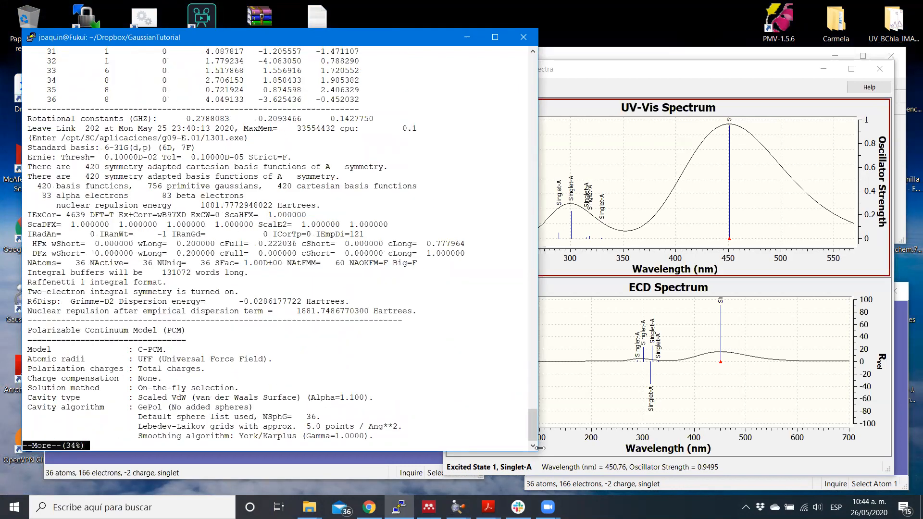
key("space")
key("space")
key("space")
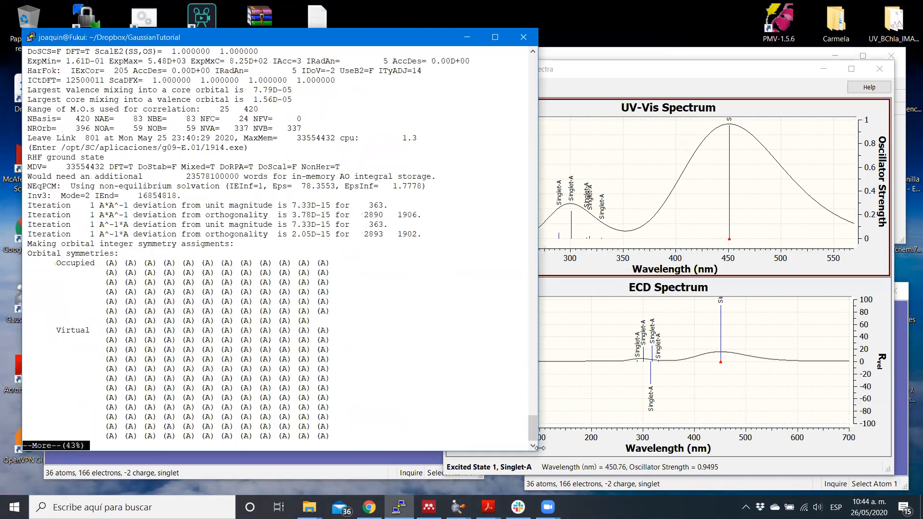
key("space")
key("space")
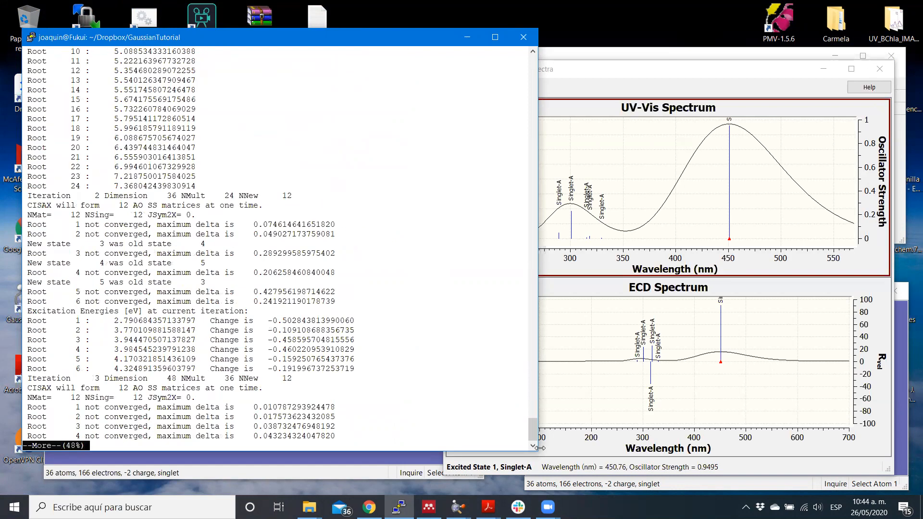
key("space")
key("space")
key("space")
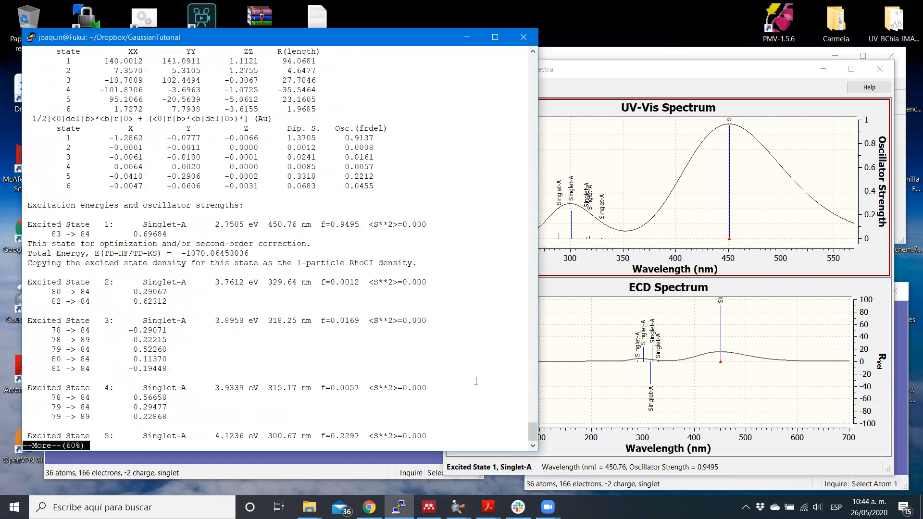
key("Return")
key("Return")
key("Return")
key("Return")
key("Return")
key("Return")
key("Return")
key("Return")
key("Return")
key("Return")
key("Return")
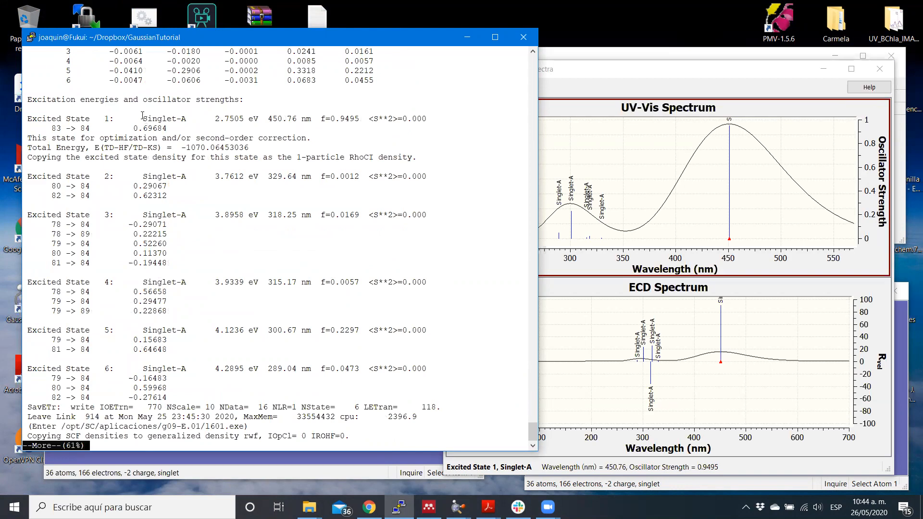
Step: Highlight the spin multiplicity, excitation energy in eV, and wavelength in nm of Excited State 1 for examination
left_click_drag(143, 116, 194, 121)
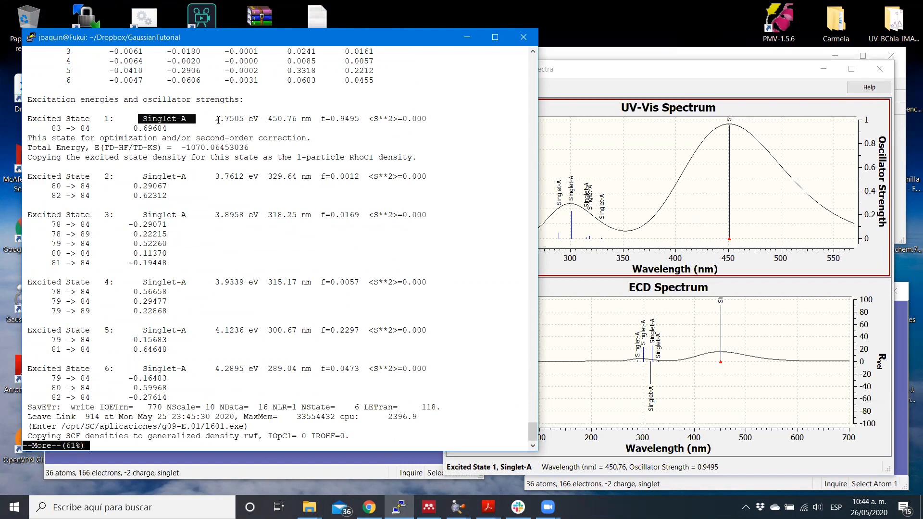
left_click_drag(217, 118, 309, 121)
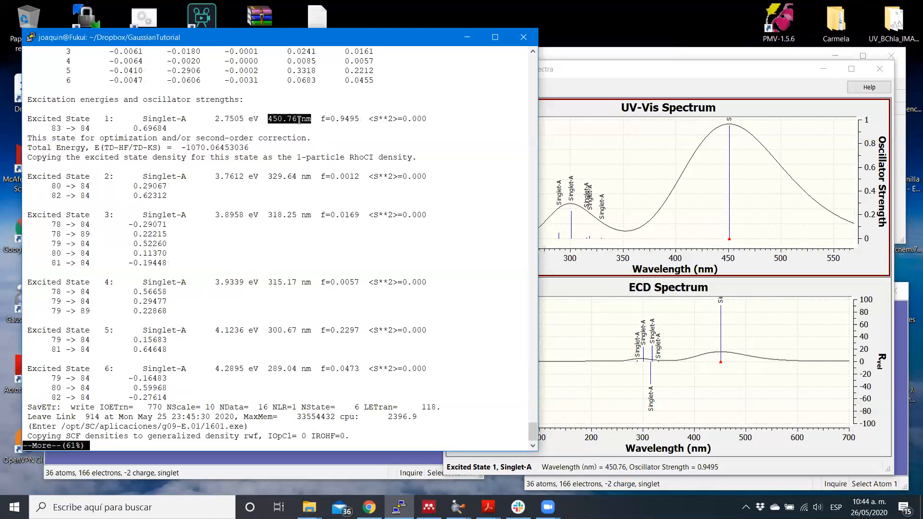
left_click_drag(215, 118, 259, 115)
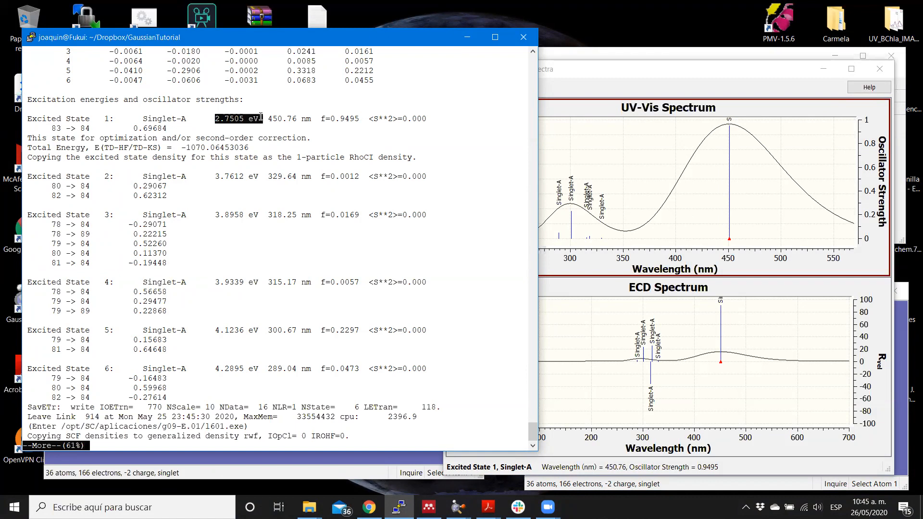
left_click_drag(267, 118, 306, 119)
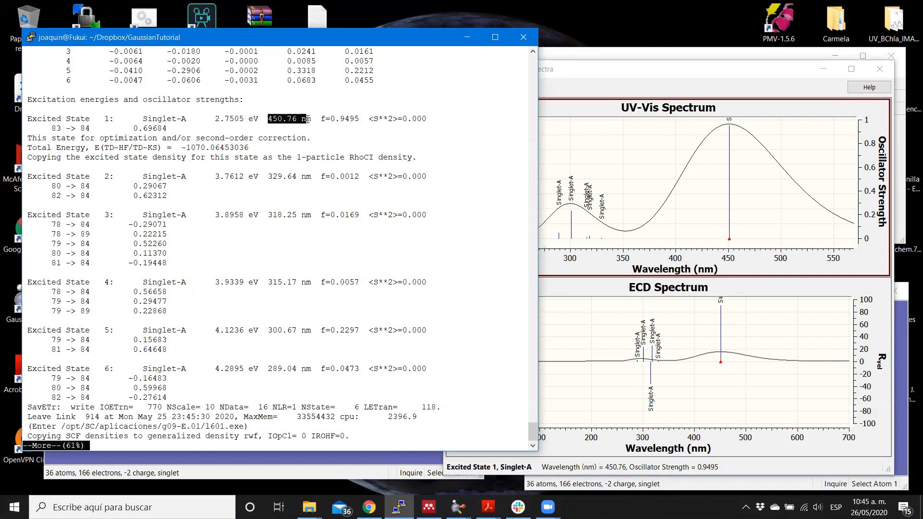
left_click_drag(310, 119, 274, 120)
left_click_drag(270, 121, 311, 120)
triple_click(312, 121)
left_click(316, 126)
Step: Highlight the oscillator strengths (f) of Excited States 1 and 3 to compare them
left_click_drag(321, 119, 363, 119)
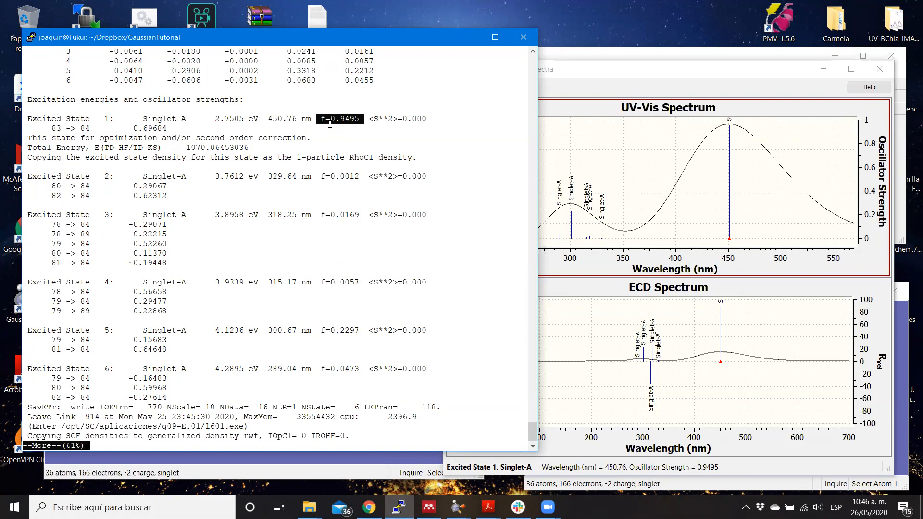
left_click(330, 129)
left_click_drag(321, 118, 357, 119)
left_click(335, 178)
left_click_drag(322, 215, 362, 217)
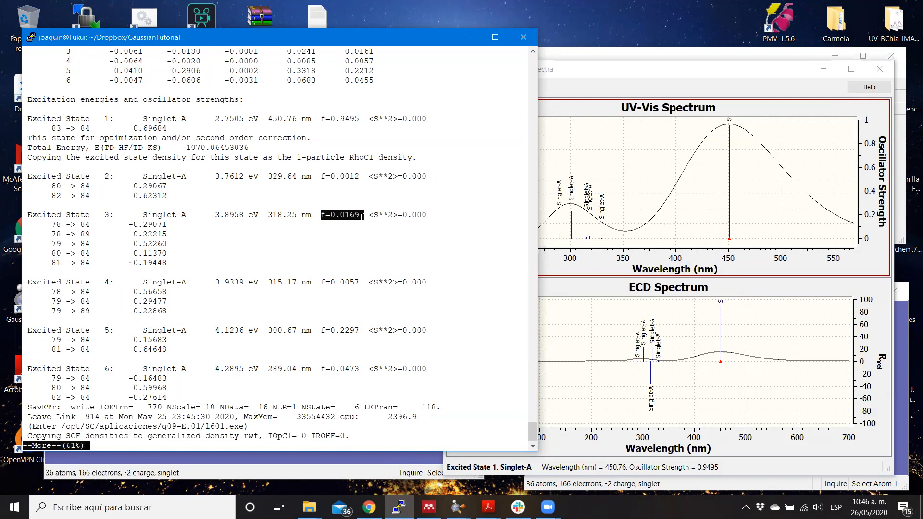
left_click(362, 217)
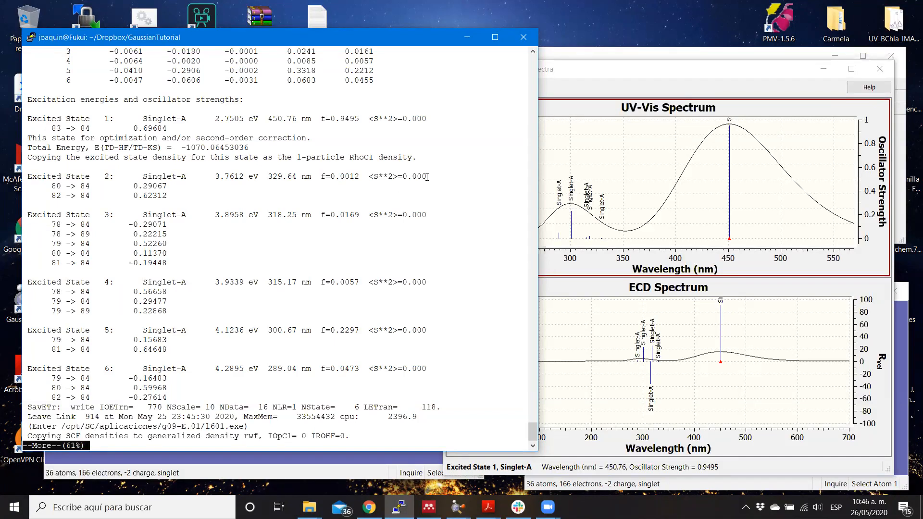
Step: Compare the highlighted entries of Excited States 2, 1 and 5, and examine the 83 -> 84 orbital transition of Excited State 1
left_click_drag(426, 178, 129, 177)
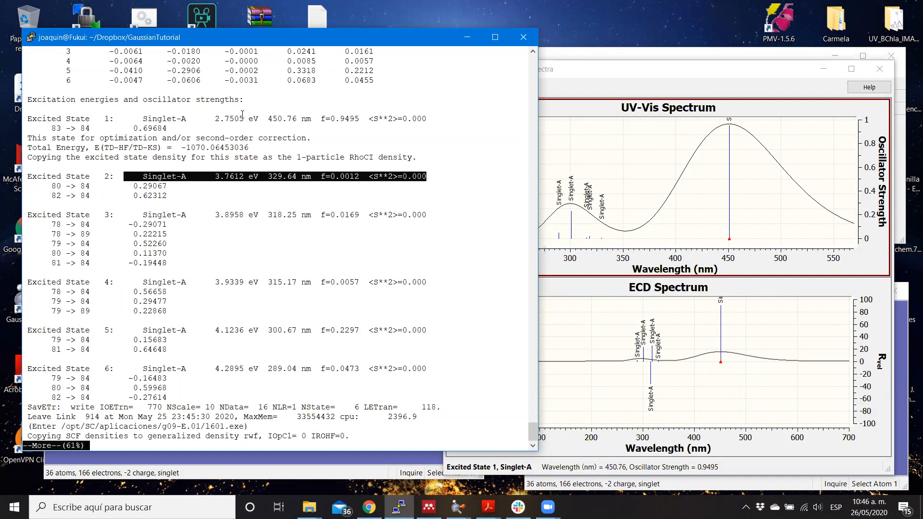
left_click_drag(426, 119, 96, 119)
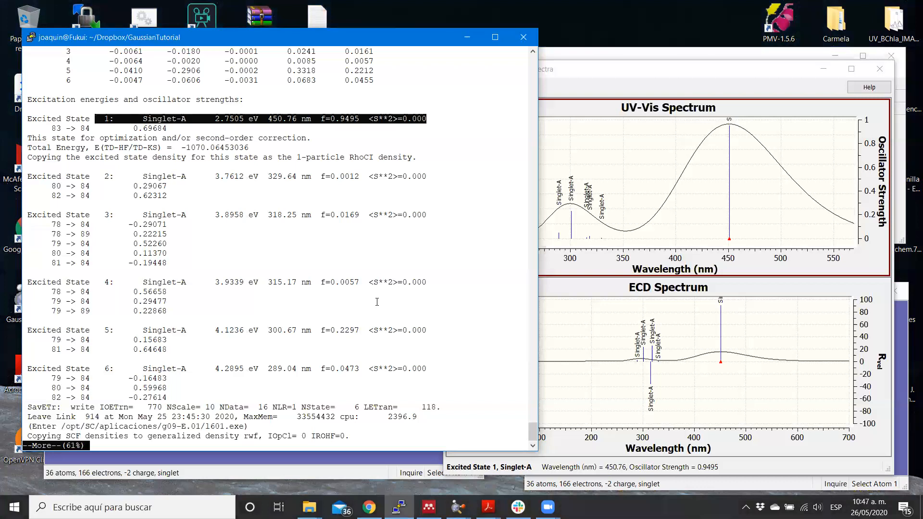
left_click_drag(428, 333, 83, 332)
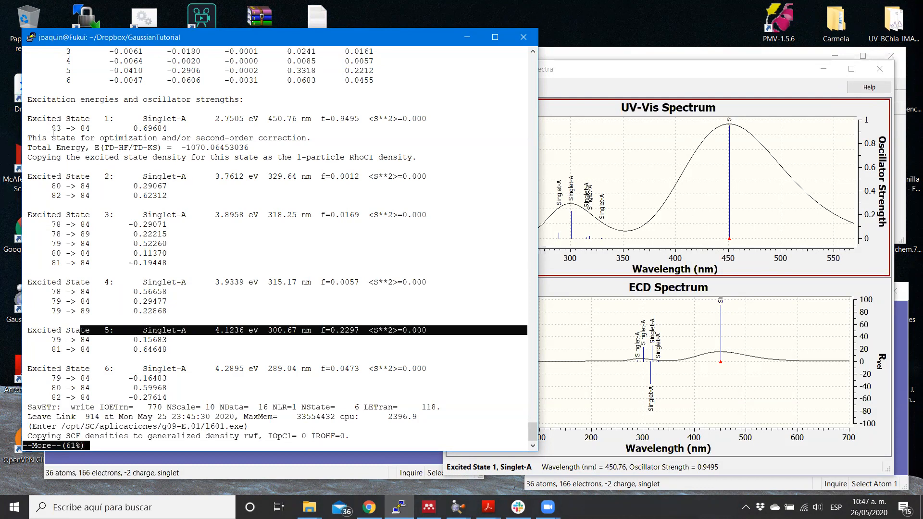
left_click_drag(47, 128, 95, 128)
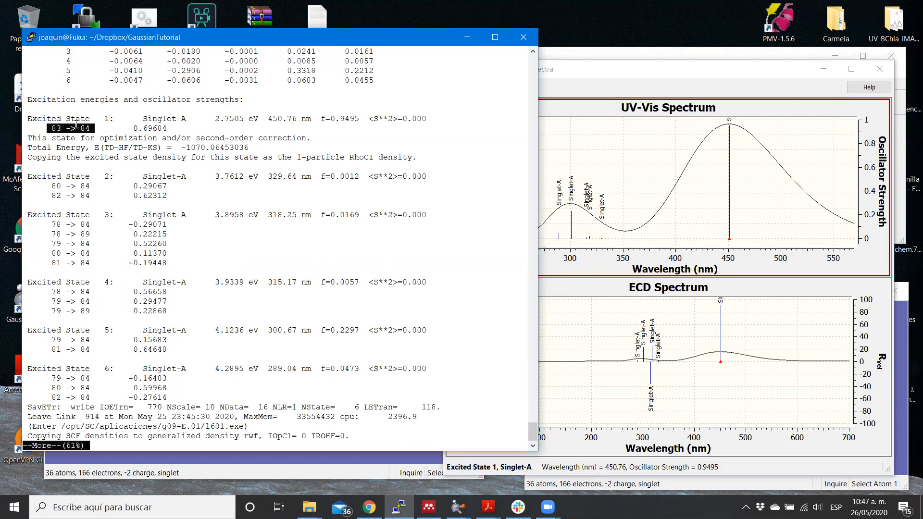
left_click(110, 333)
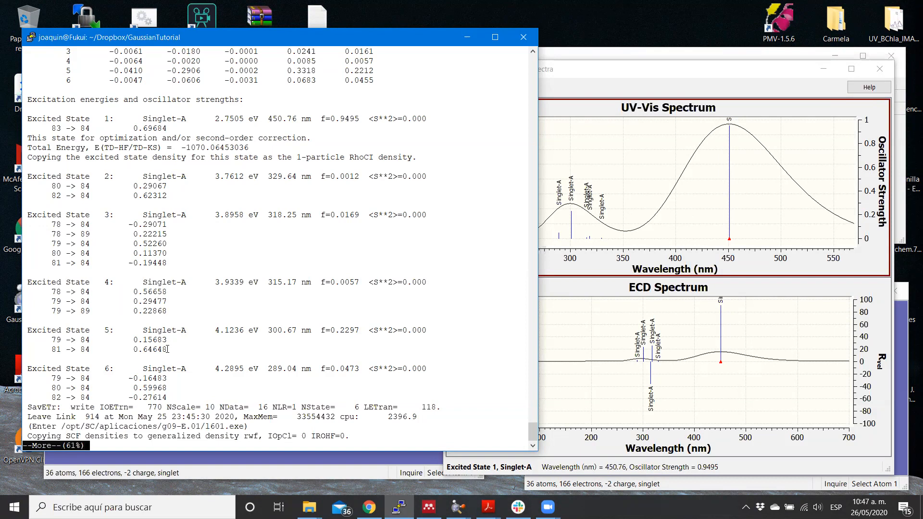
Step: Highlight the 79 -> 84 and 81 -> 84 transitions of Excited State 5 for examination, and advance the output a few lines
left_click_drag(168, 349, 24, 340)
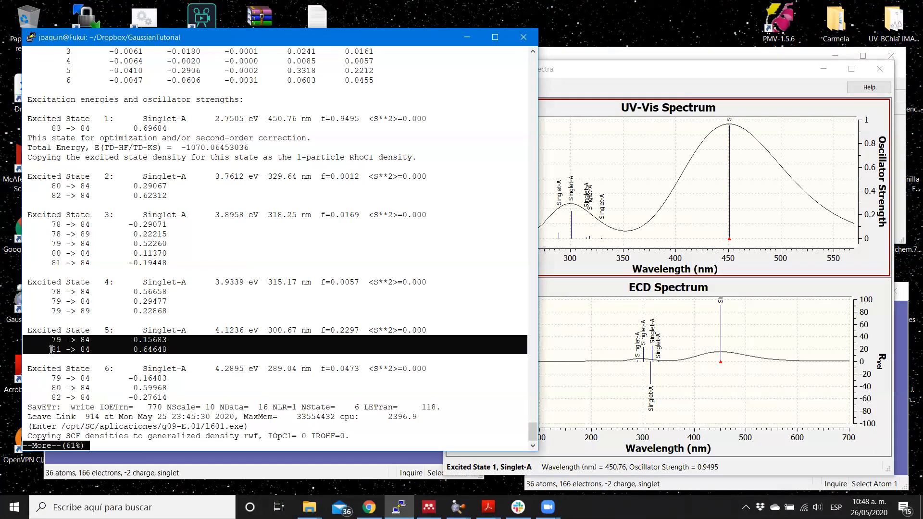
left_click(92, 349)
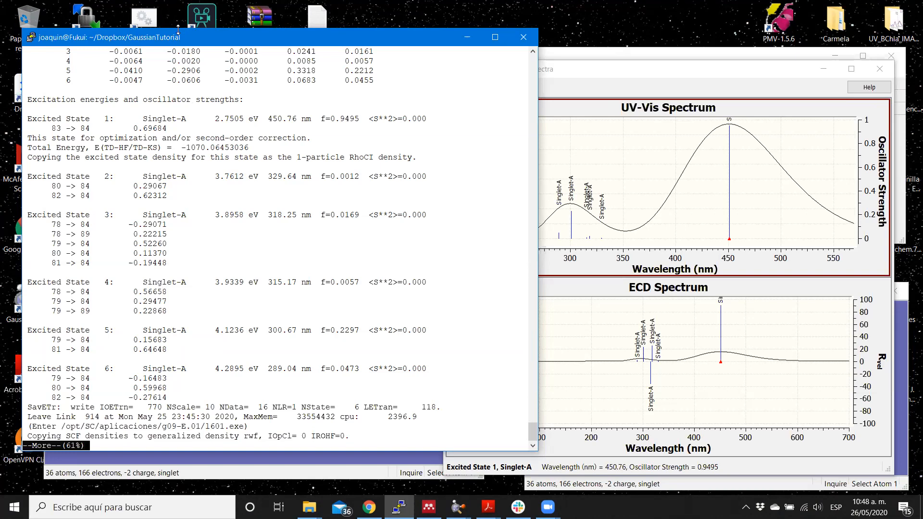
left_click_drag(177, 29, 178, 49)
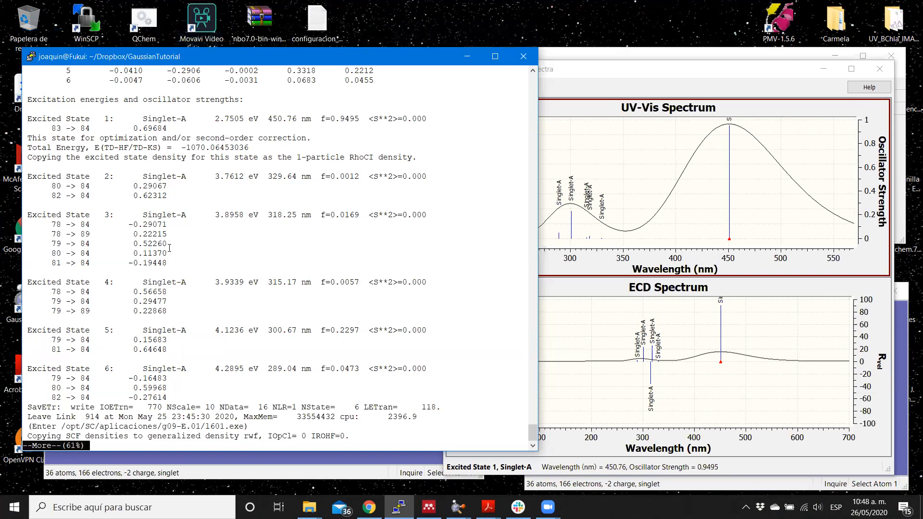
key("Return")
key("Return")
key("Return")
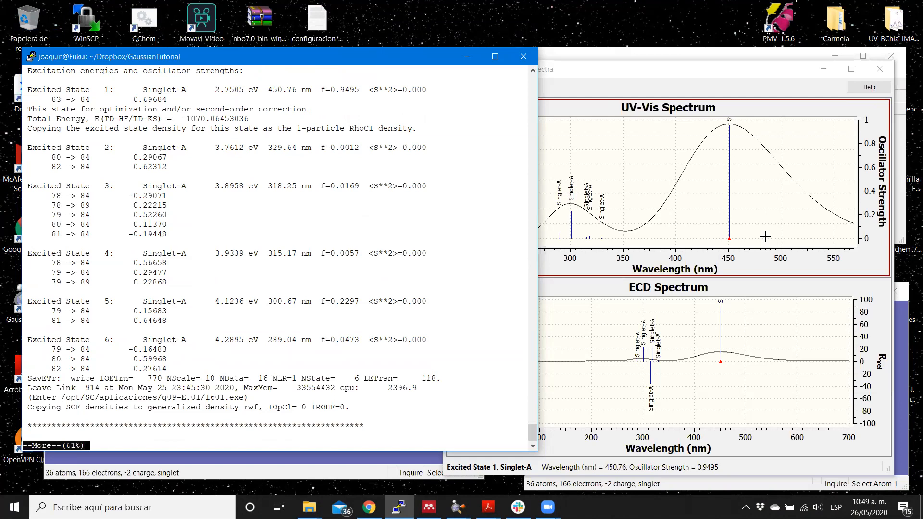
Step: Switch to GaussView's electronic spectra and hide the ECD spectrum so only the UV-Vis plot is displayed
left_click(643, 136)
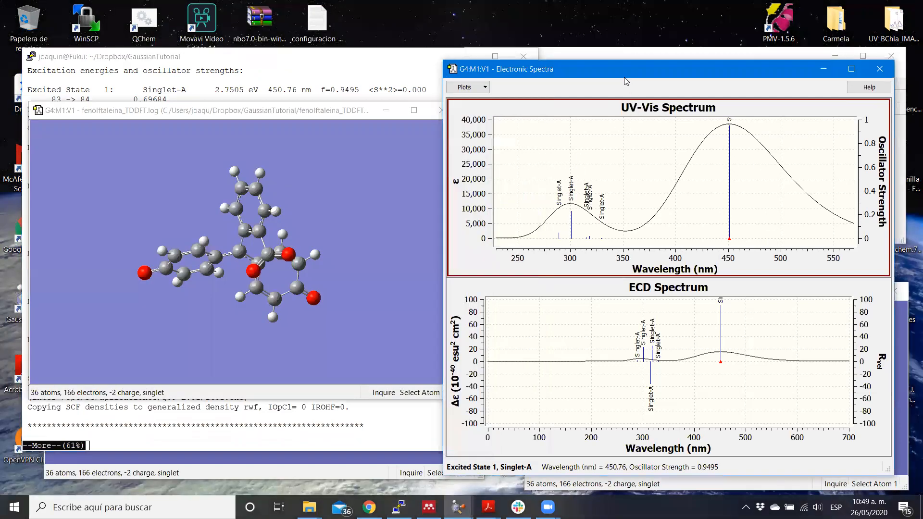
left_click(480, 87)
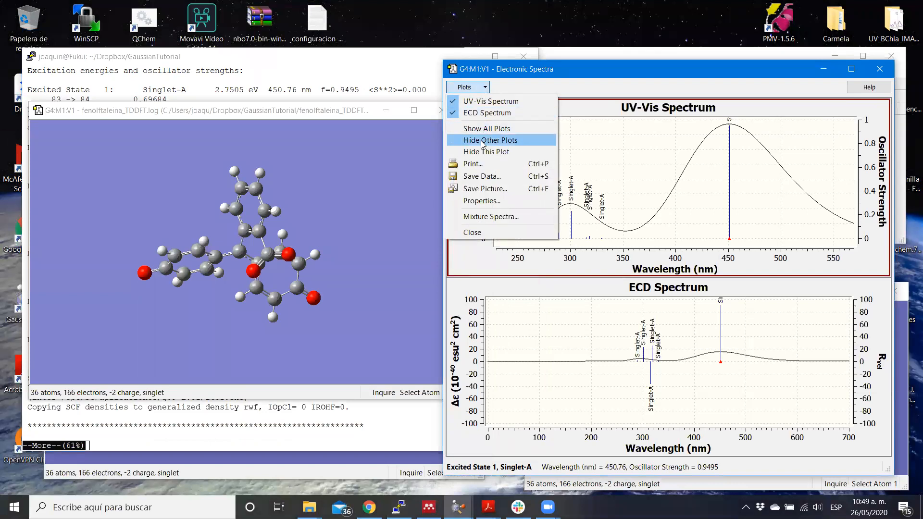
left_click(483, 113)
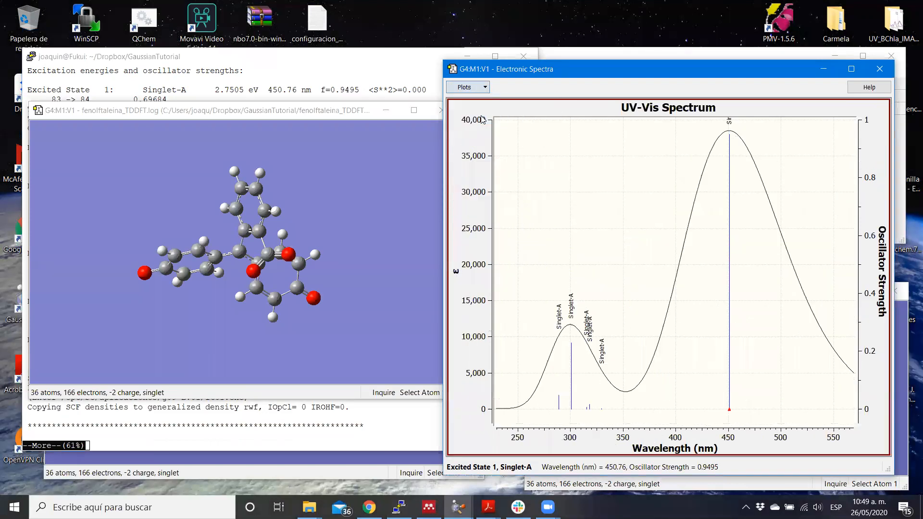
Step: Open the UV-Vis plot's properties and set its title to "Fenolftaleina pH básico"
right_click(575, 149)
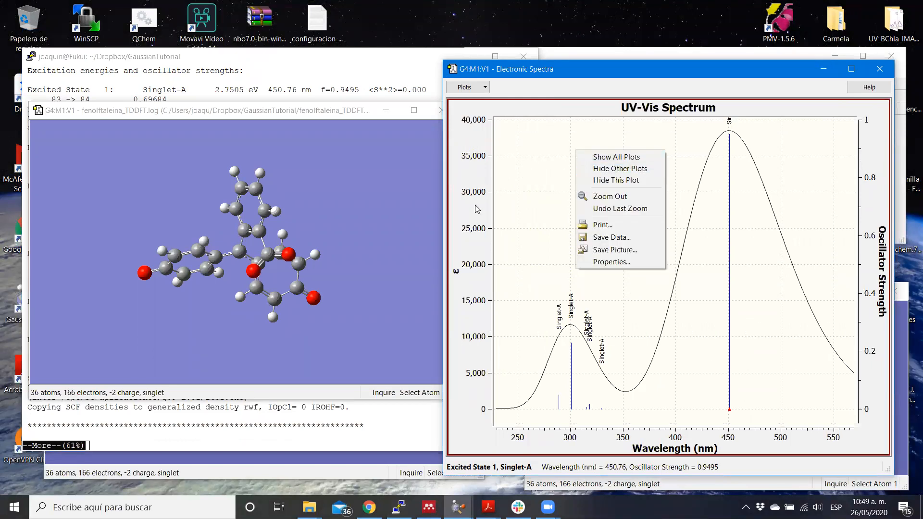
left_click(623, 262)
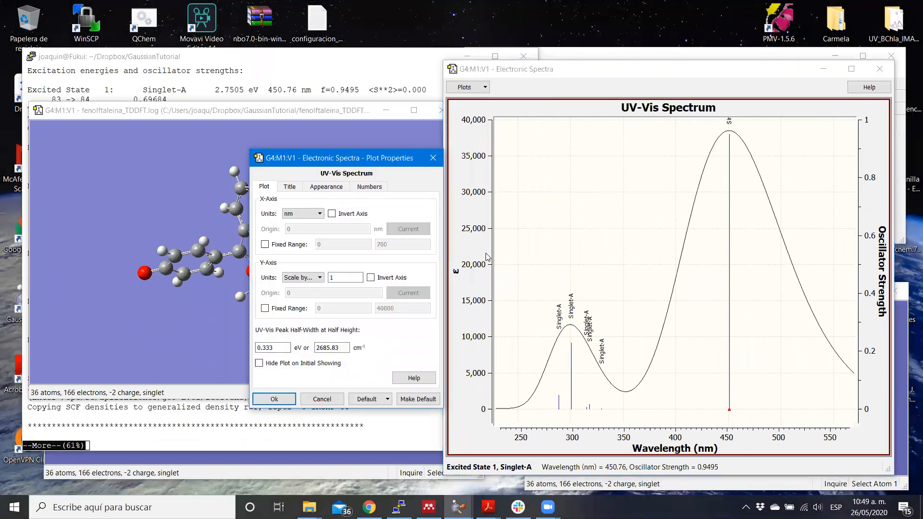
left_click(325, 188)
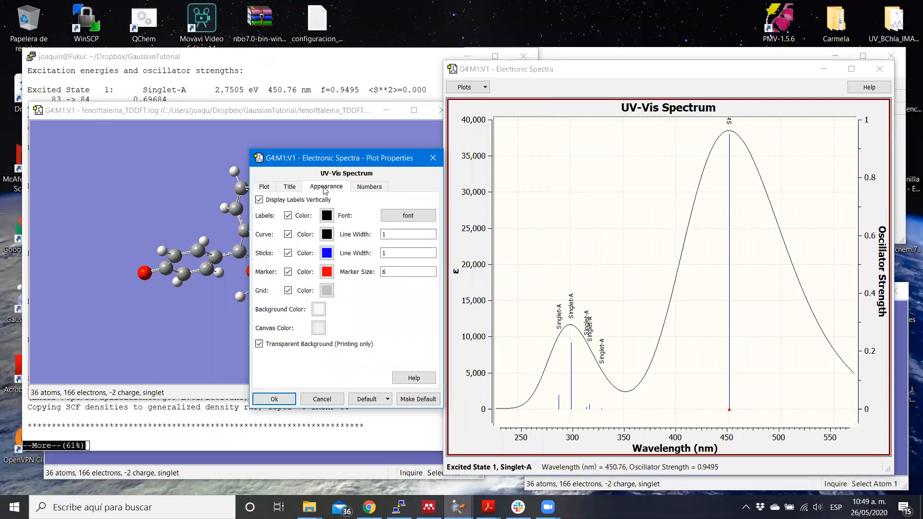
left_click(290, 187)
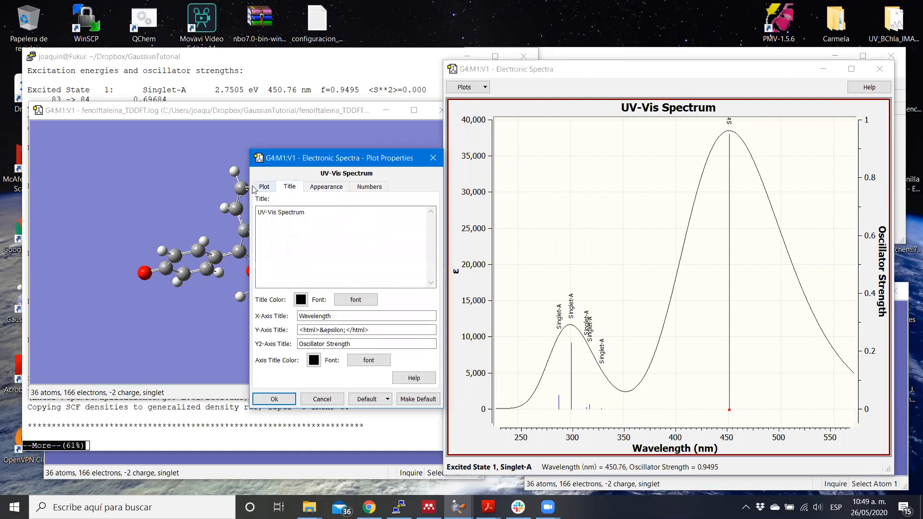
left_click_drag(307, 213, 126, 190)
type("Fenol")
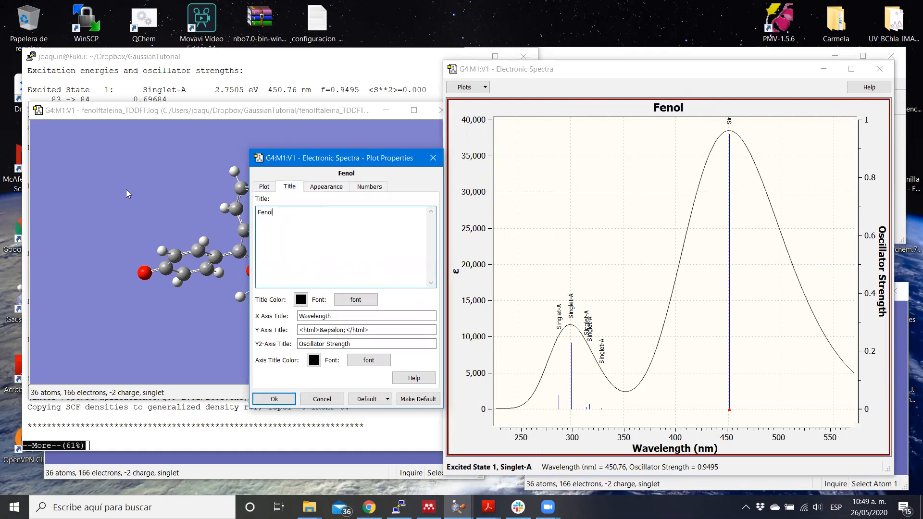
type("ftaleina")
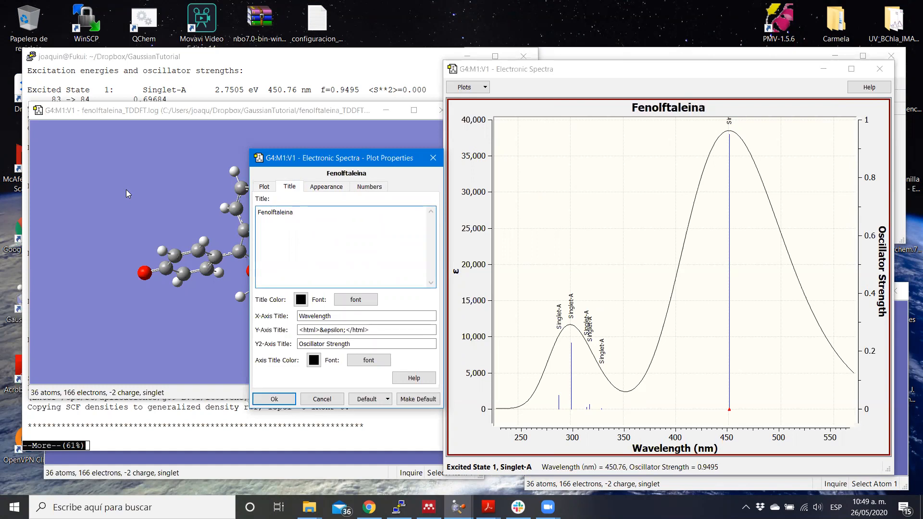
type(" pH básico")
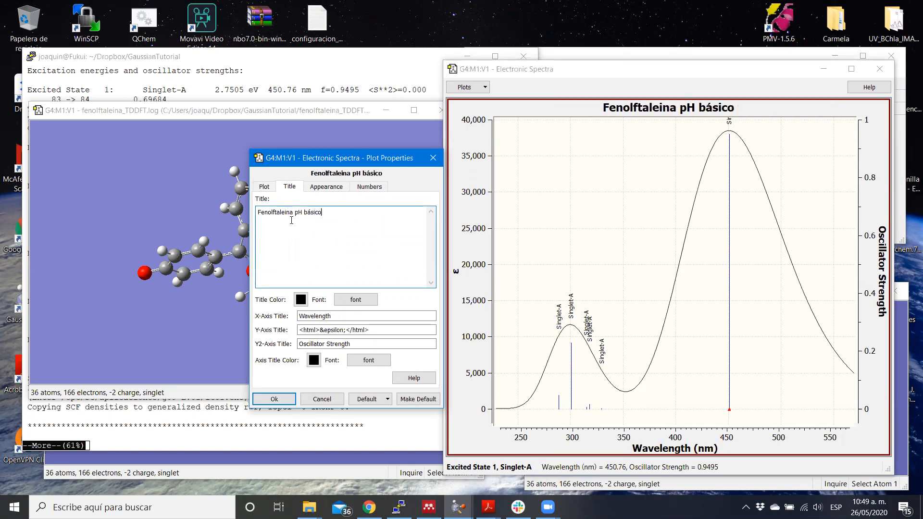
Step: Try inverting the plot's wavelength axis and restore its normal direction
left_click(265, 189)
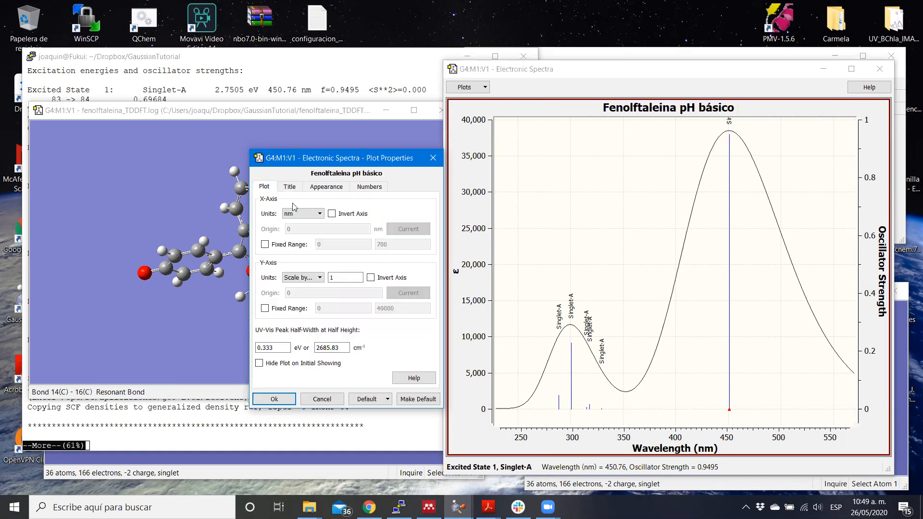
left_click(332, 214)
left_click(332, 214)
left_click(332, 214)
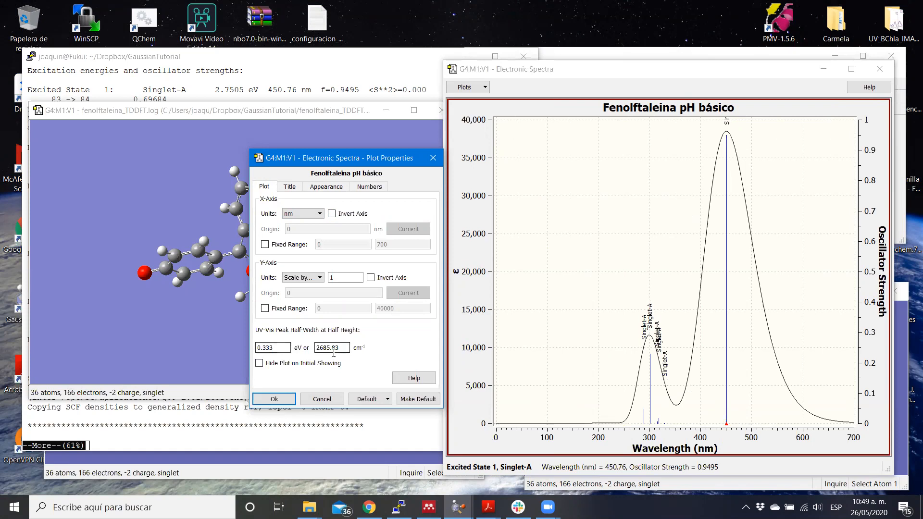
Step: Try UV-Vis peak half-widths of 0.13, 0.03 and 0.63 eV, and restore the value to 0.333 eV
left_click_drag(263, 348, 271, 349)
type("1")
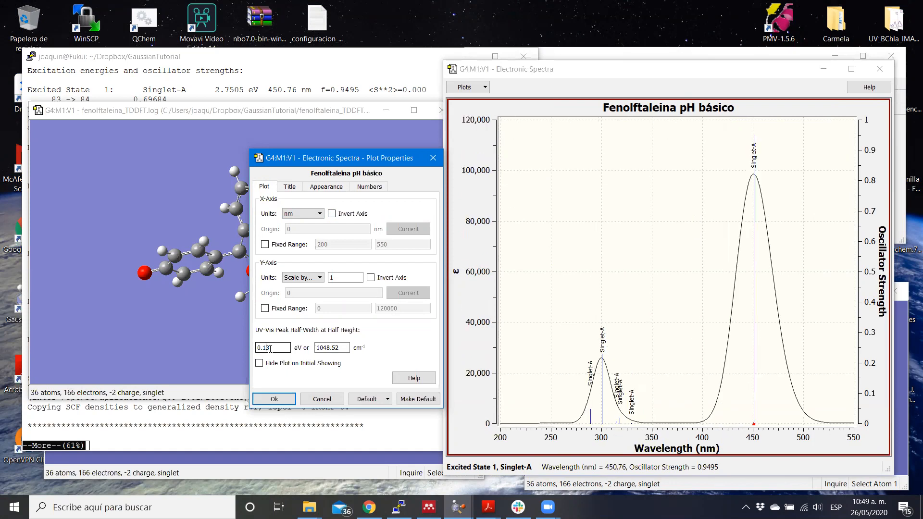
key("BackSpace")
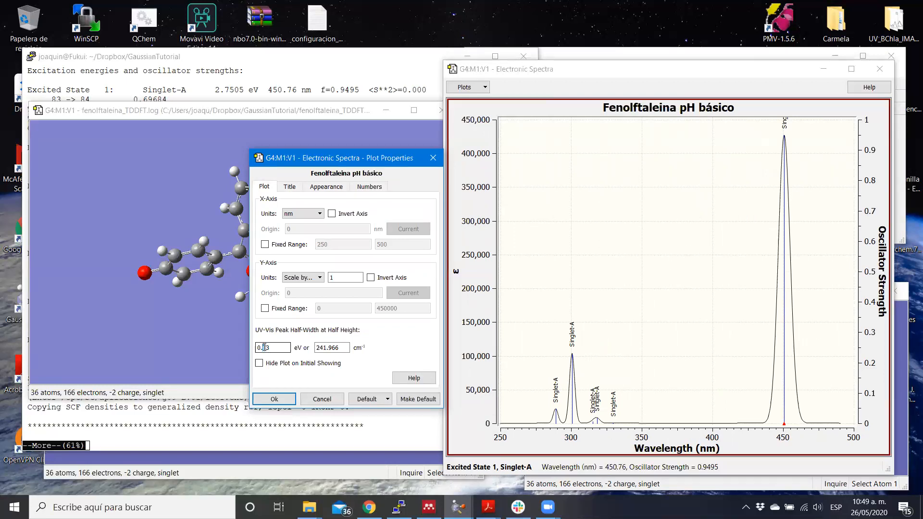
key("BackSpace")
type("6")
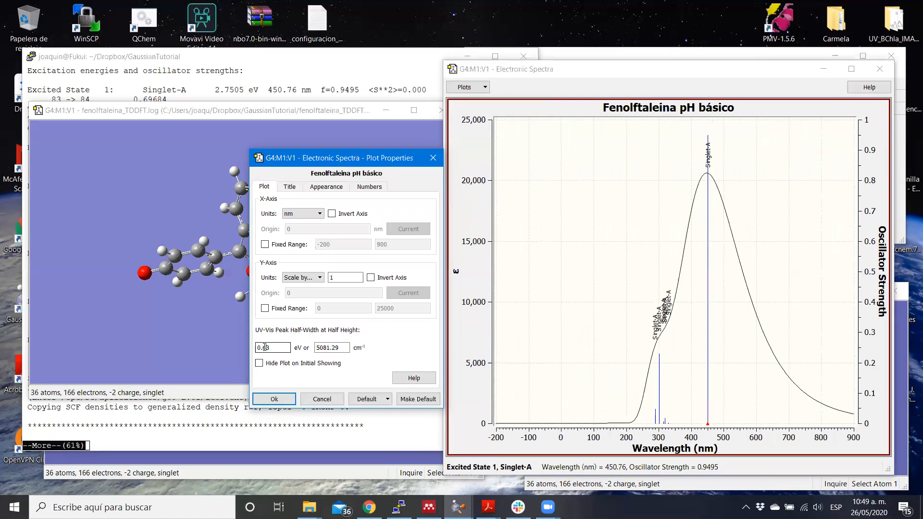
key("BackSpace")
type("33")
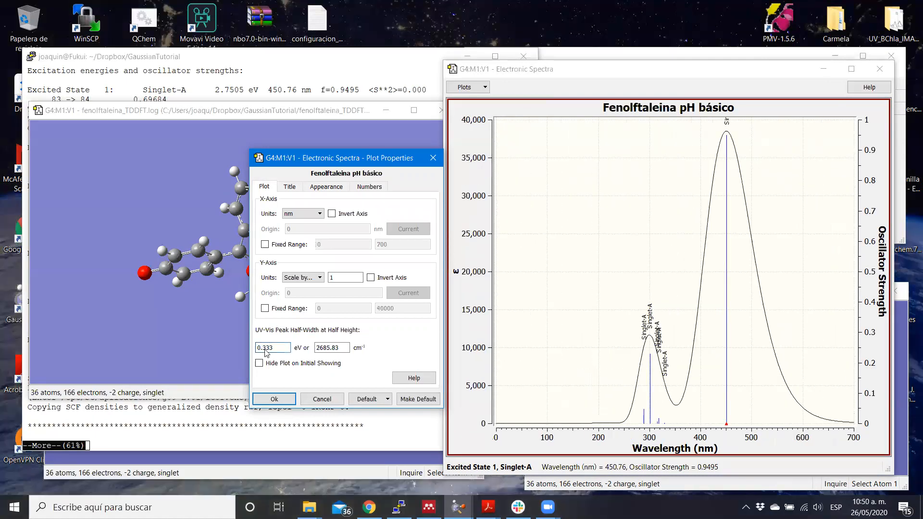
Step: Check the Y-axis unit and scale options, and discard all changes to the plot properties
left_click(315, 278)
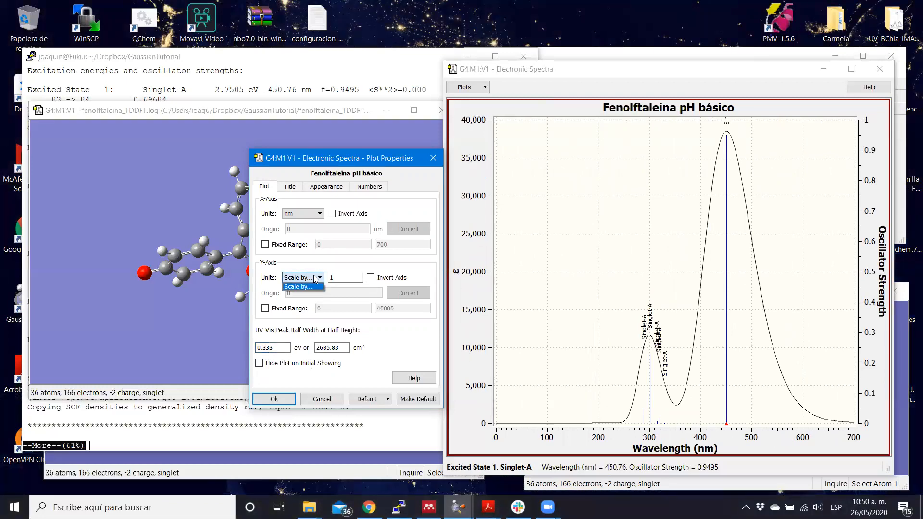
left_click(356, 278)
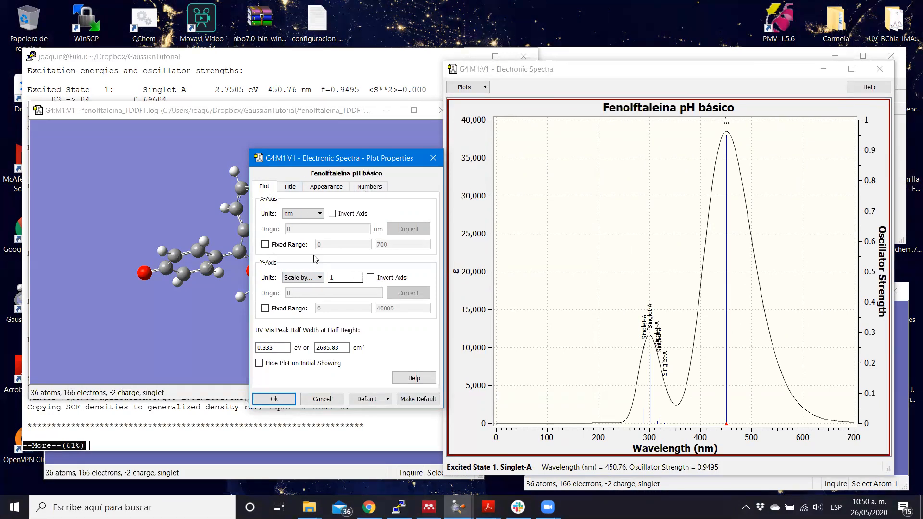
left_click(322, 401)
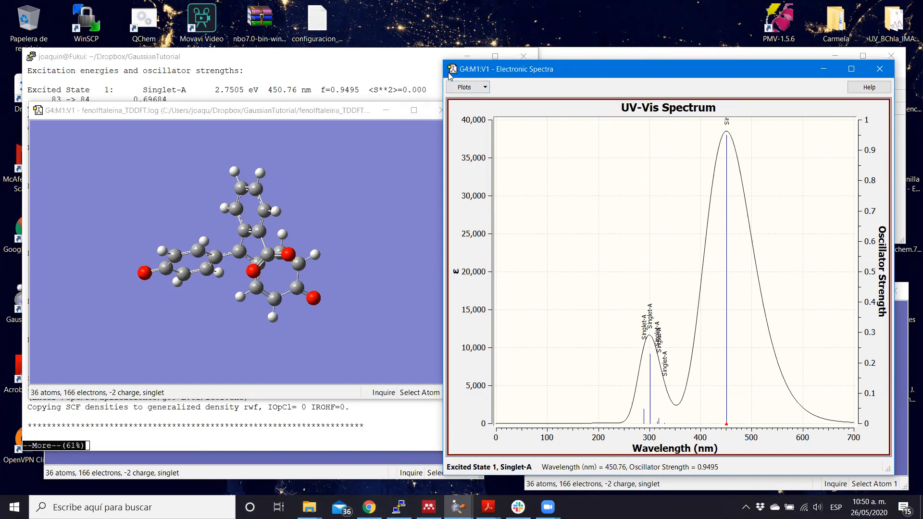
Step: Close the electronic spectra, open the MO editor for the fenolftaleina_TDDFT.log molecule, and enlarge its window
left_click(880, 69)
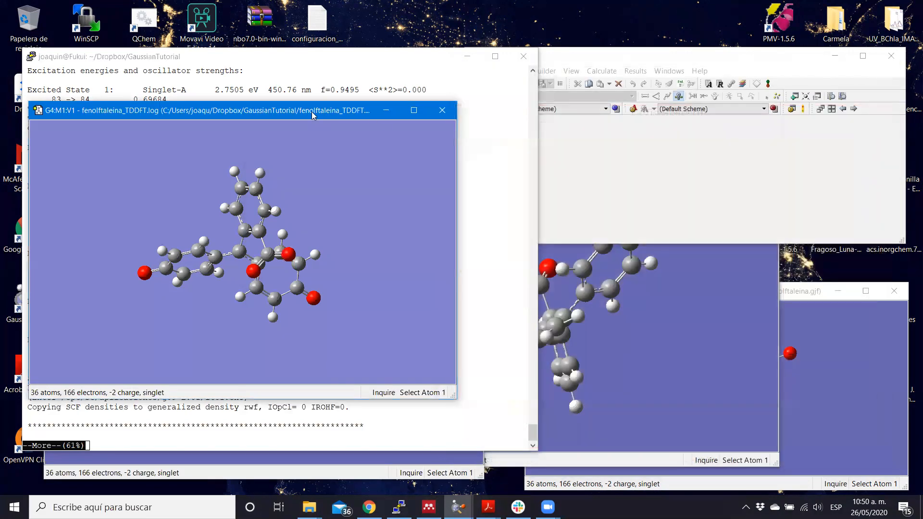
left_click(713, 184)
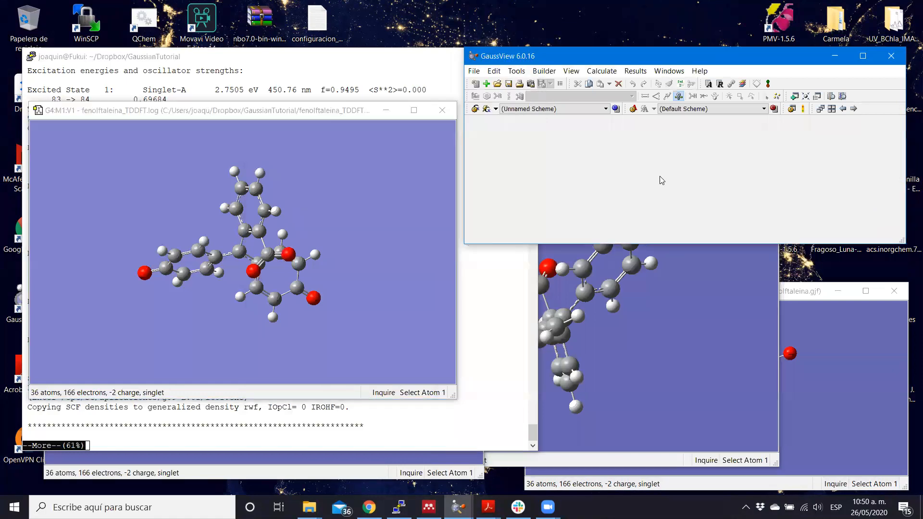
left_click(768, 85)
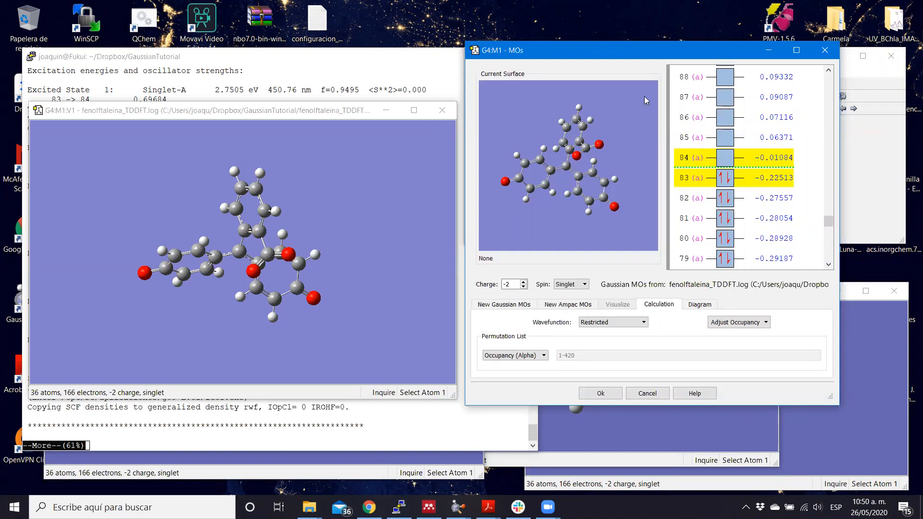
left_click_drag(628, 48, 522, 80)
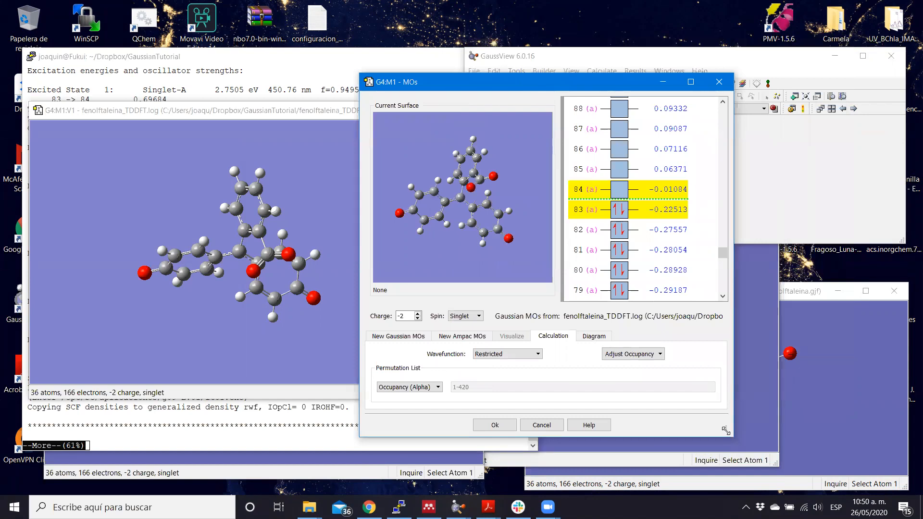
left_click_drag(727, 431, 881, 474)
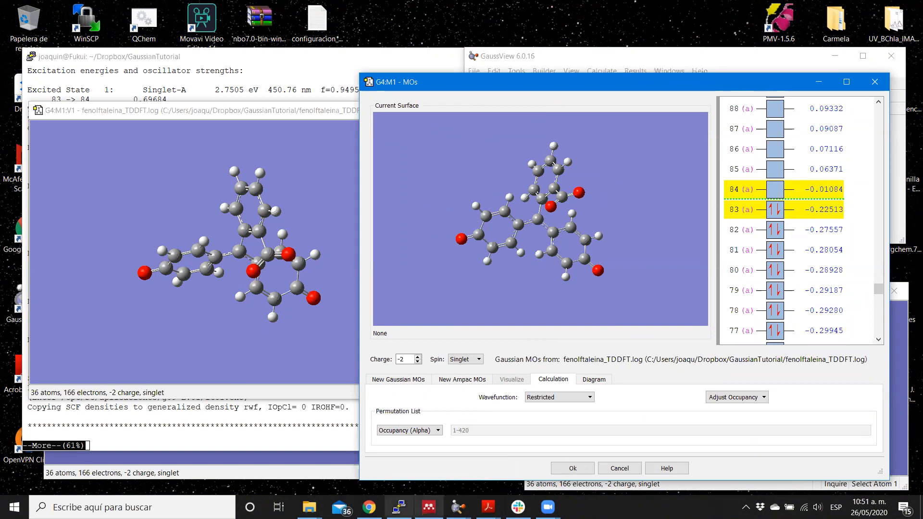
Step: Switch to the terminal, quit the paged TDDFT output, and add blank prompt lines below it
left_click(399, 507)
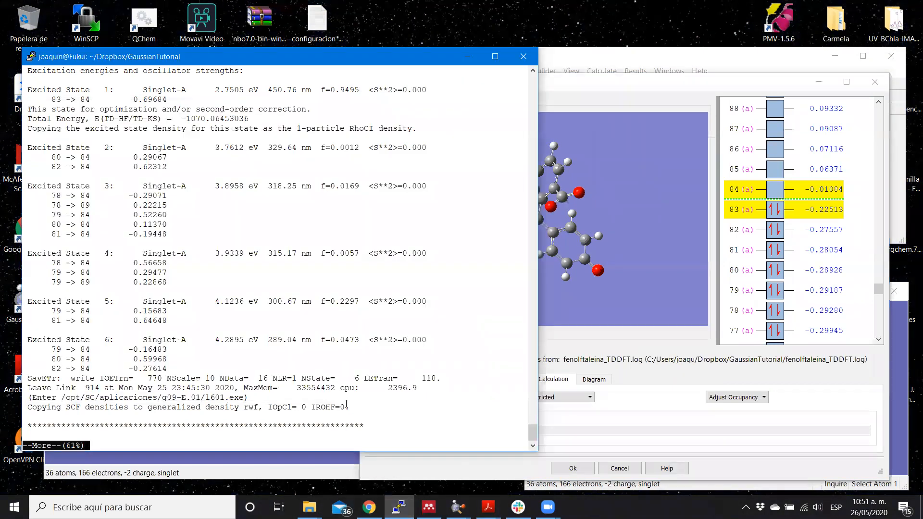
key("Return")
key("Return")
key("Return")
key("q")
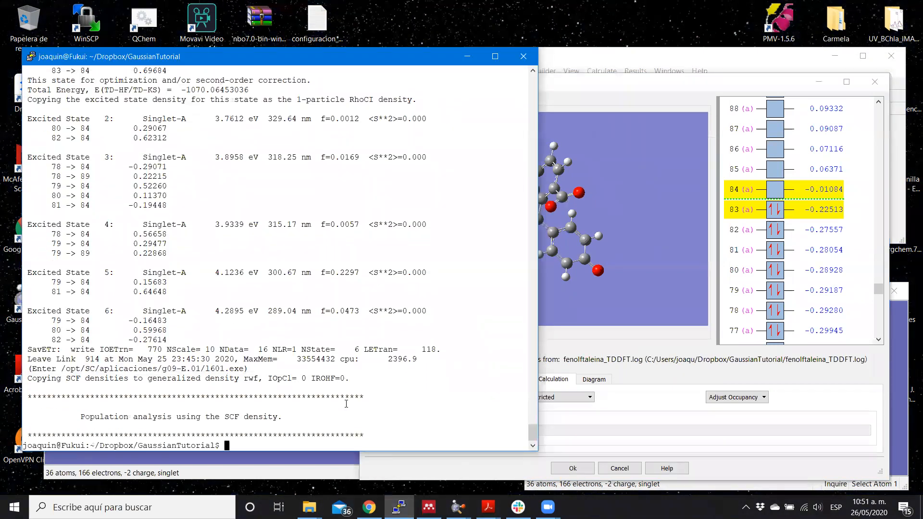
key("Return")
key("Return")
key("Return")
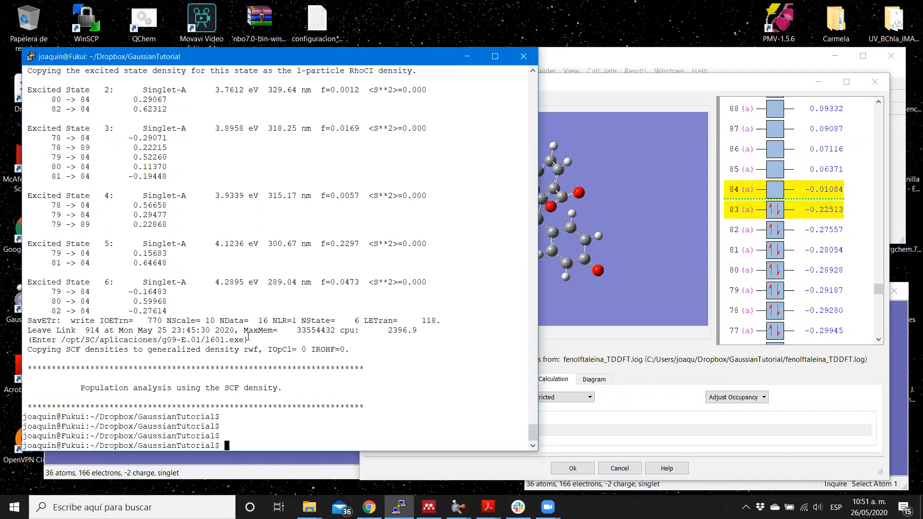
key("Return")
key("Return")
key("Return")
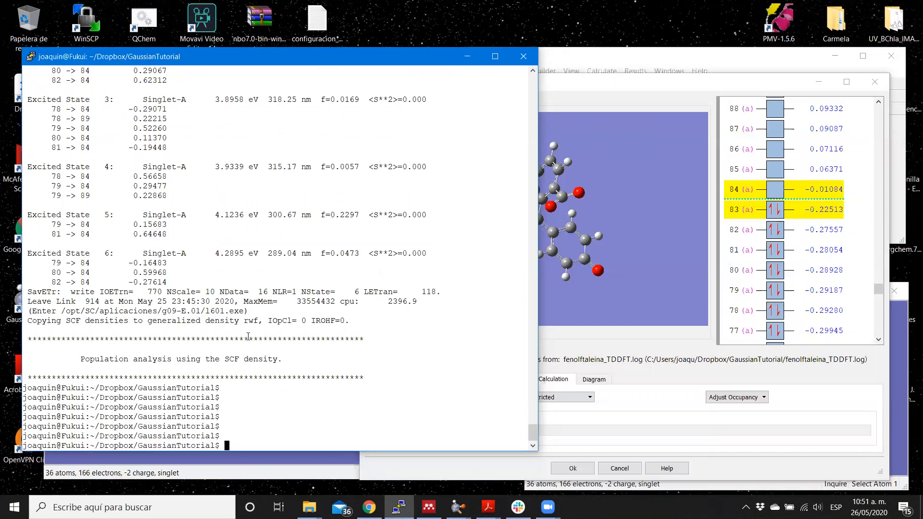
Step: Convert the checkpoint file to a formatted one by running formchk -3 fenolftaleina.chk fenolftaleina.fchk
type("frrmchk -3  feno")
key("Tab")
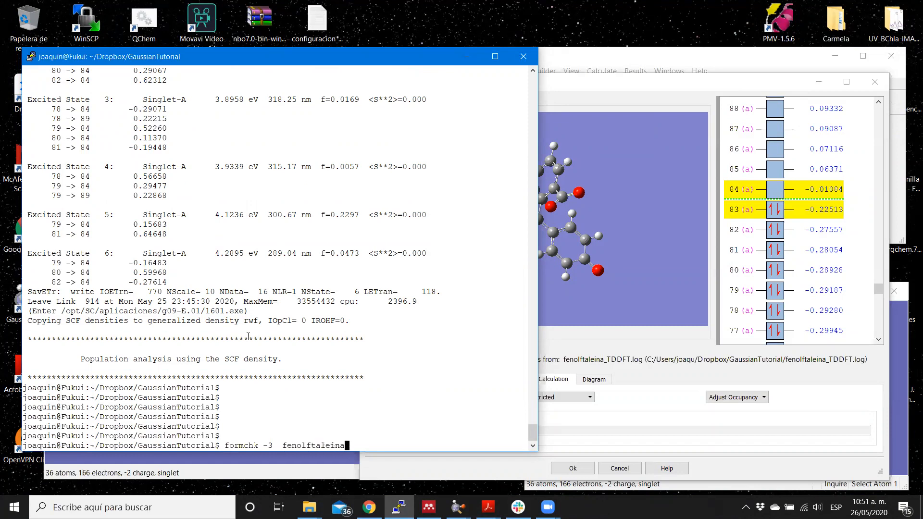
type(".")
type("chk fenolftaleina.fchk")
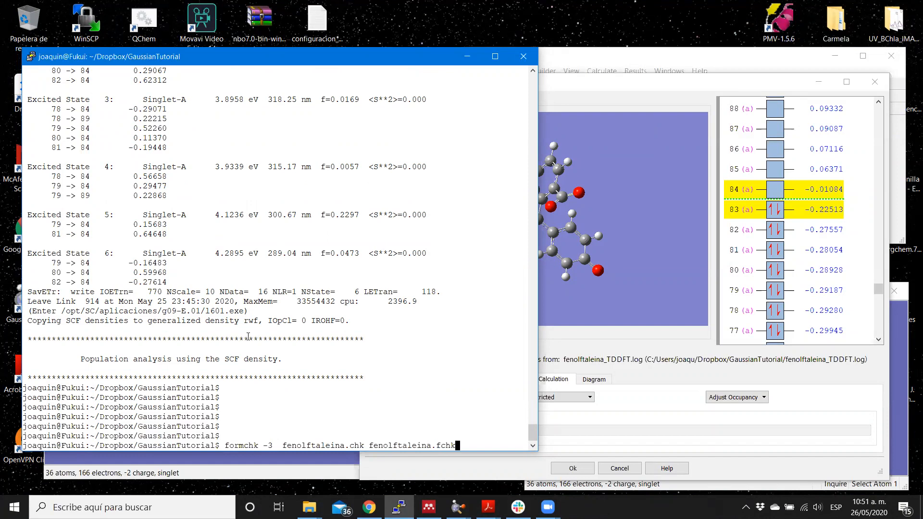
key("Return")
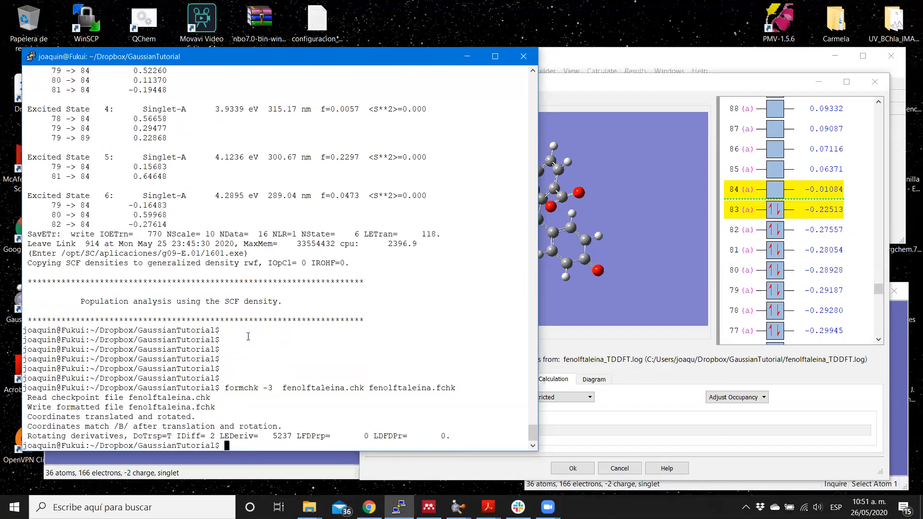
Step: Display the binary checkpoint file with more fenolftaleina.chk, and quit the pager
type("more fenolftaleina.chk")
key("Return")
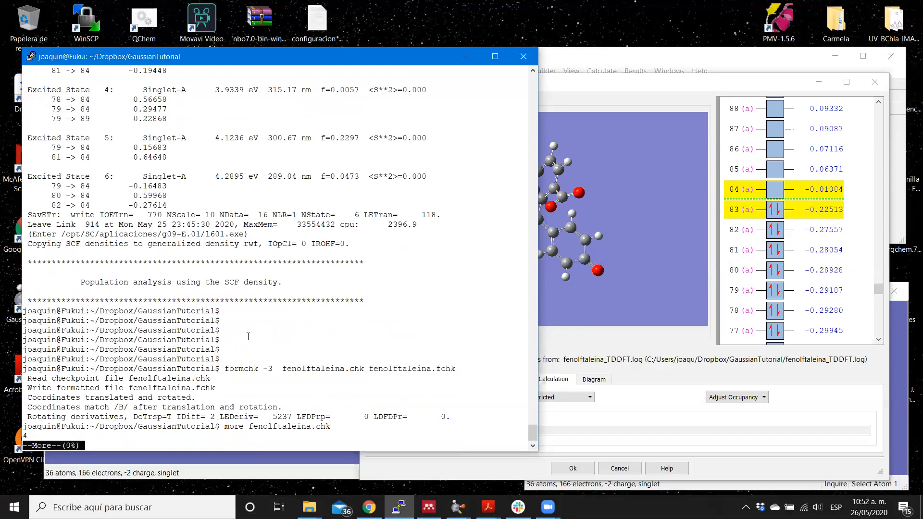
key("Return")
type("q")
Step: Page through the formatted checkpoint file with more fenolftaleina.fchk to examine its contents, and quit the pager
type("more fenolftaleina.f")
key("Tab")
type("f")
key("Tab")
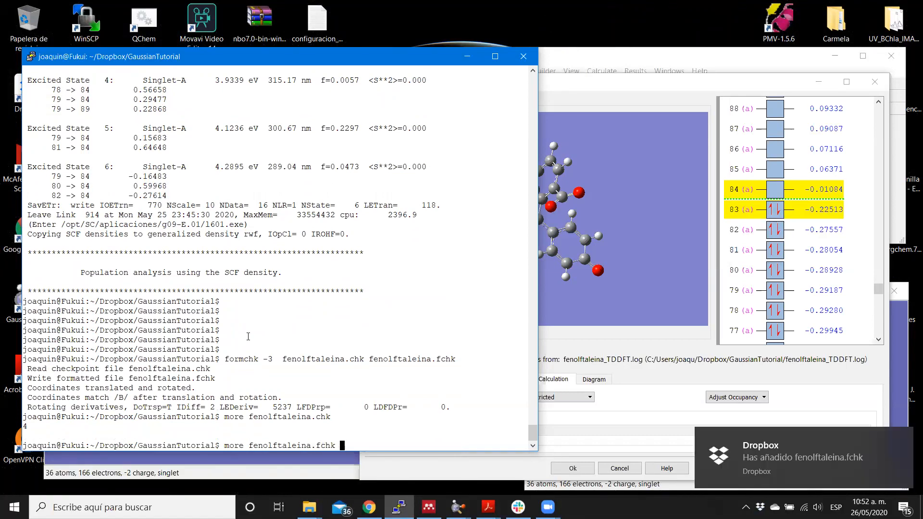
key("Return")
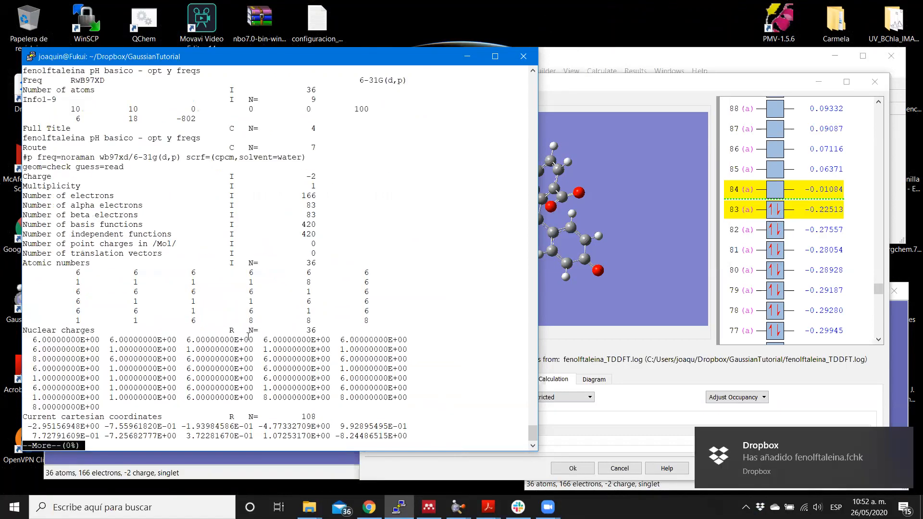
key("space")
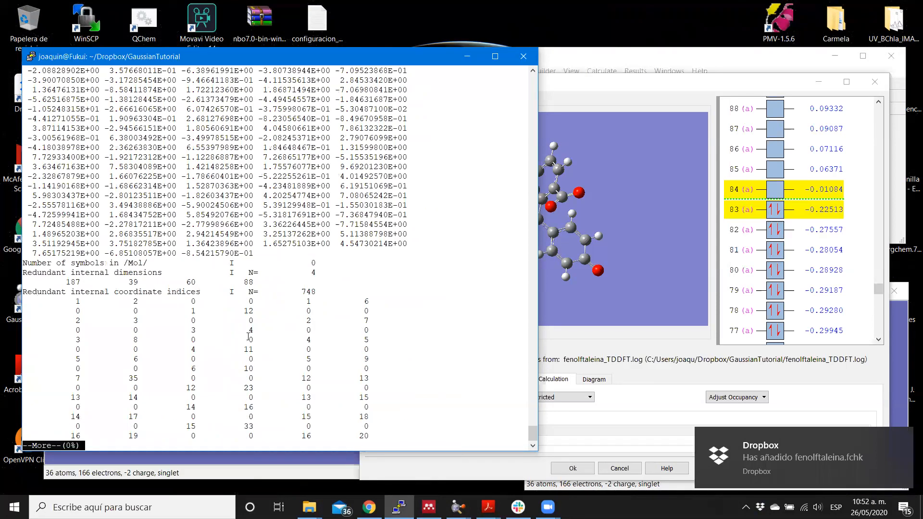
key("space")
key("space")
key("space")
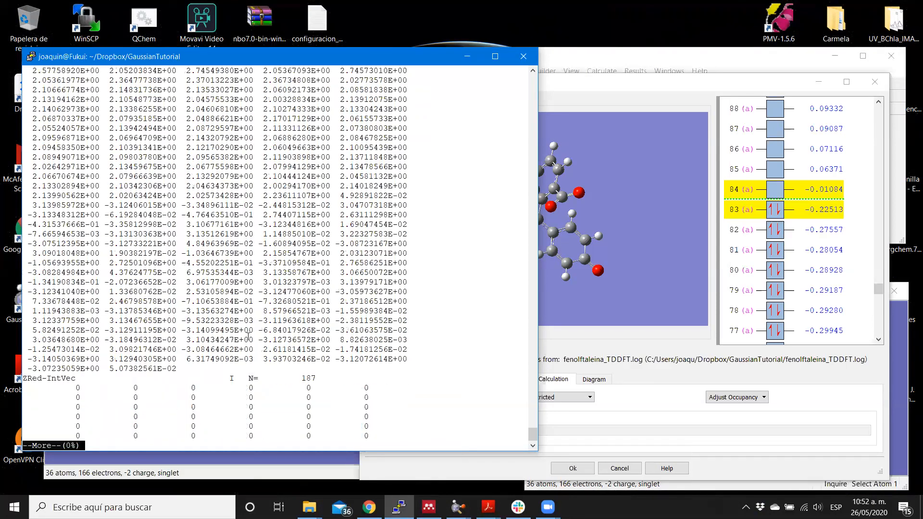
key("space")
key("space")
key("space")
key("space")
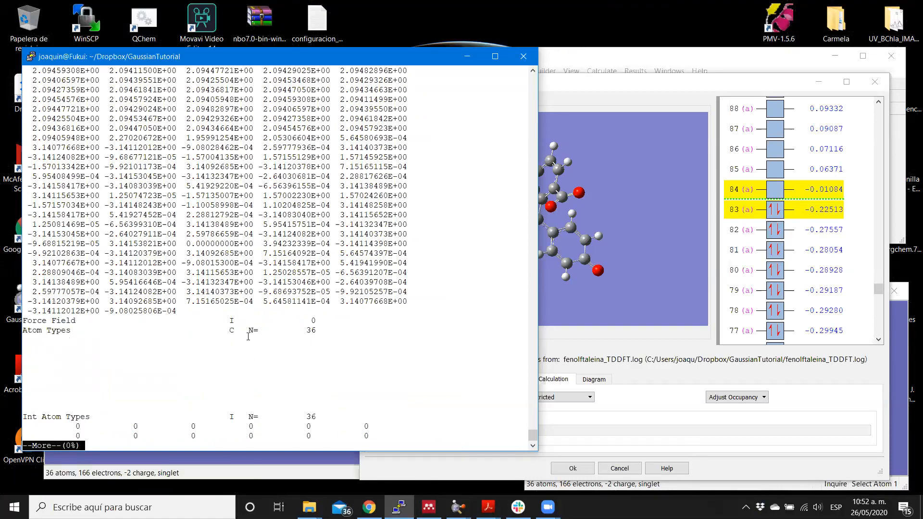
key("space")
key("space")
key("space")
key("space")
key("space")
key("space")
key("q")
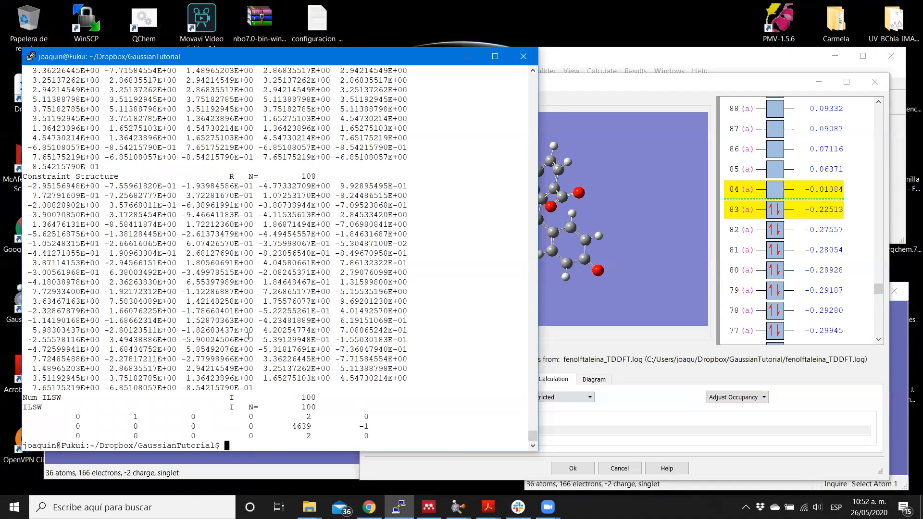
Step: Generate the HOMO cube file by running cubegen 80 mo=homo fenolftaleina.fchk fenolftaleina_homo.cube 0 h, widening the terminal window to fit the command
key("Return")
key("Return")
key("Return")
key("Return")
key("Return")
key("Return")
key("Return")
key("Return")
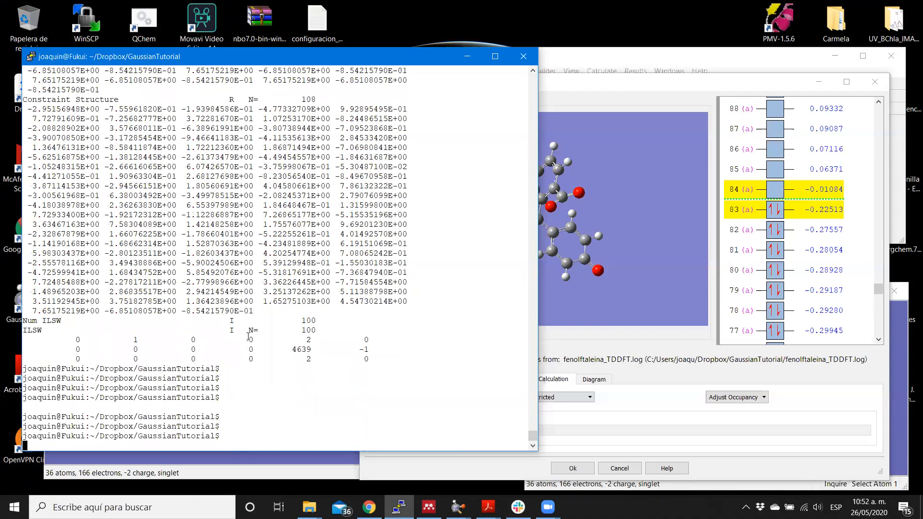
type("cubegen ")
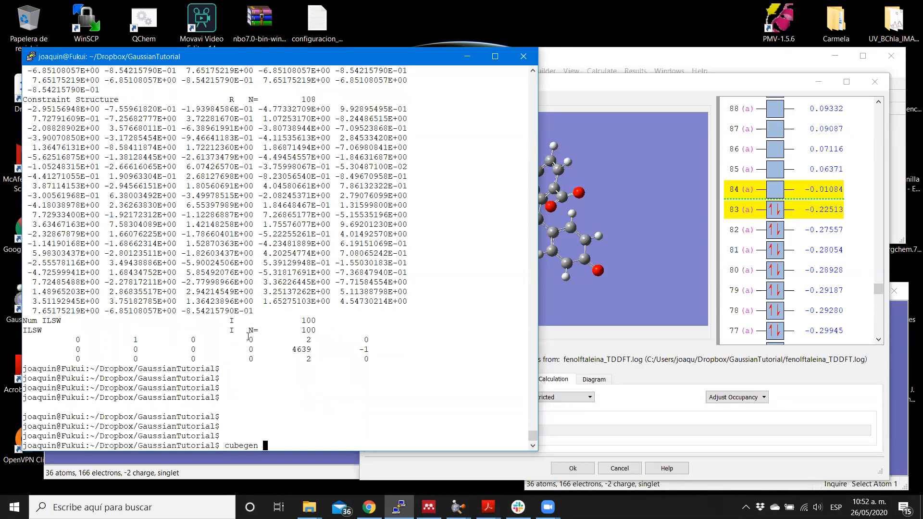
type("80 mo=homo fenolftaleina")
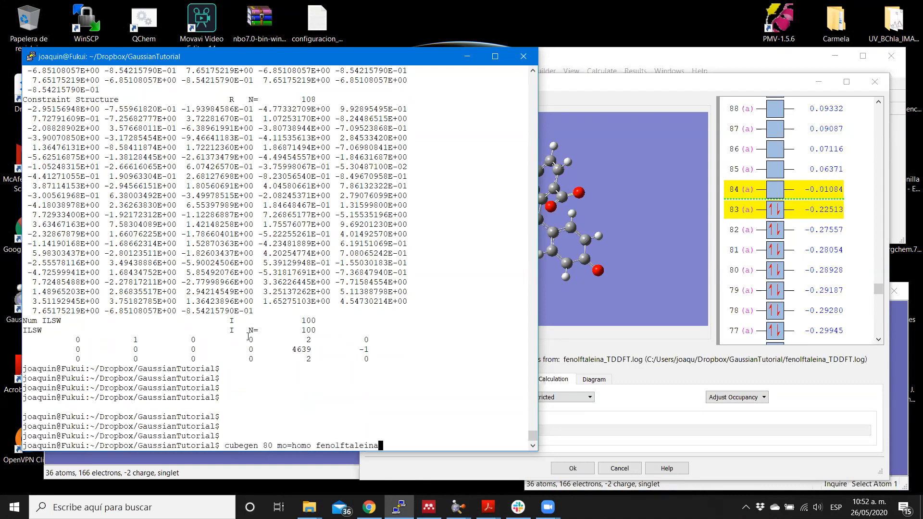
type(".fchk ")
type("fenolftaleina")
type("_")
type("homo")
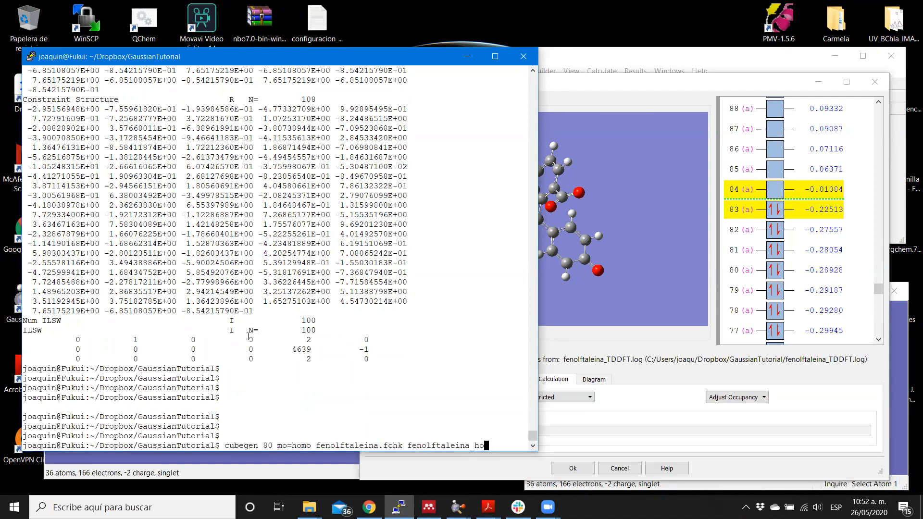
type(".cube")
left_click_drag(539, 146, 621, 151)
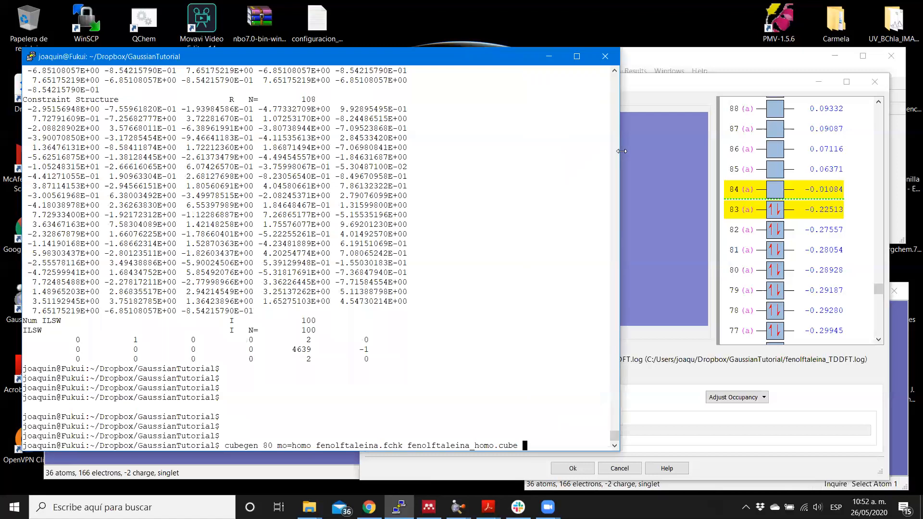
type("0 h")
key("Return")
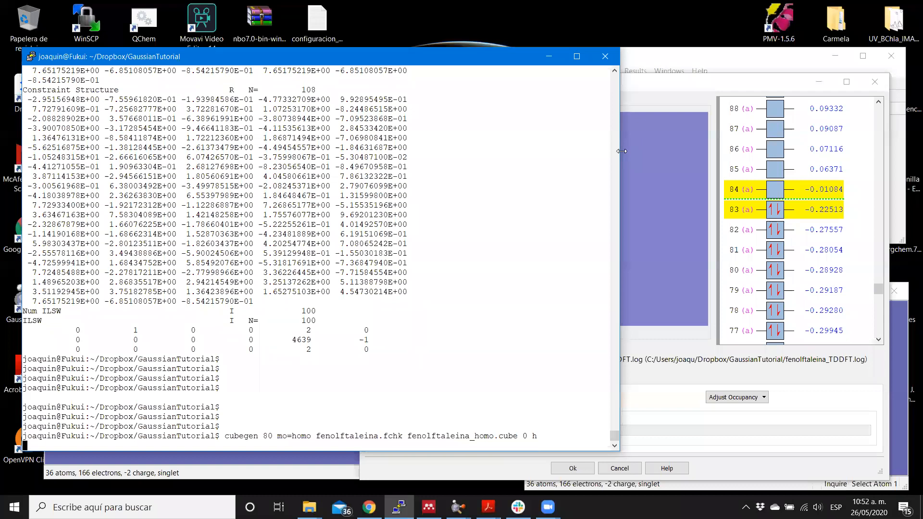
Step: List the cube files in the GaussianTutorial folder with ls *cube
type("ls *")
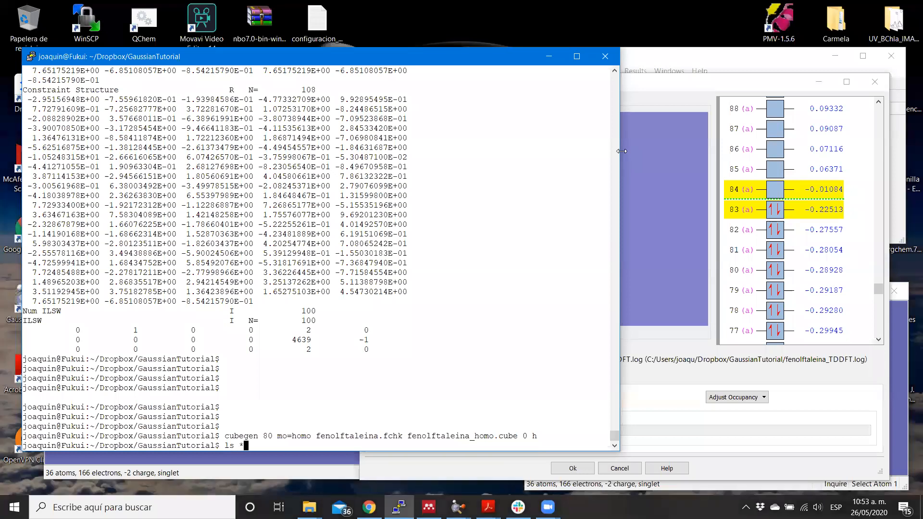
type("cube")
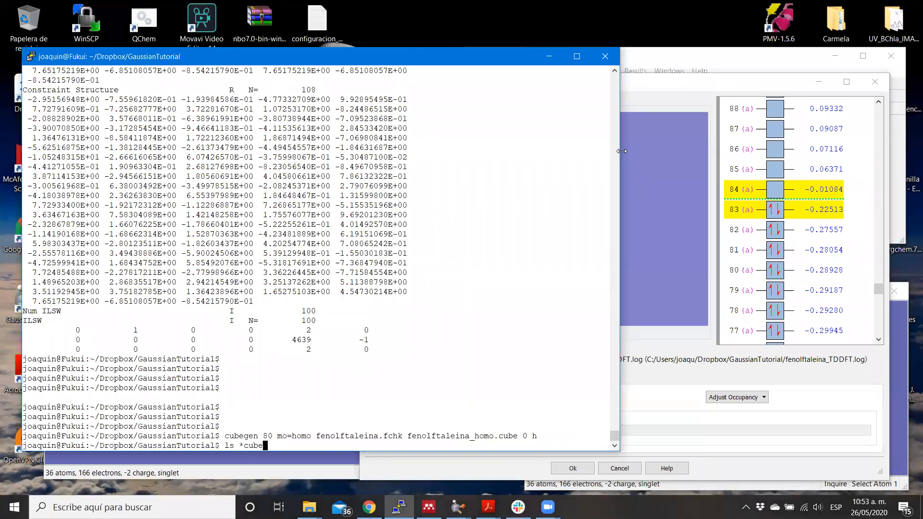
key("Return")
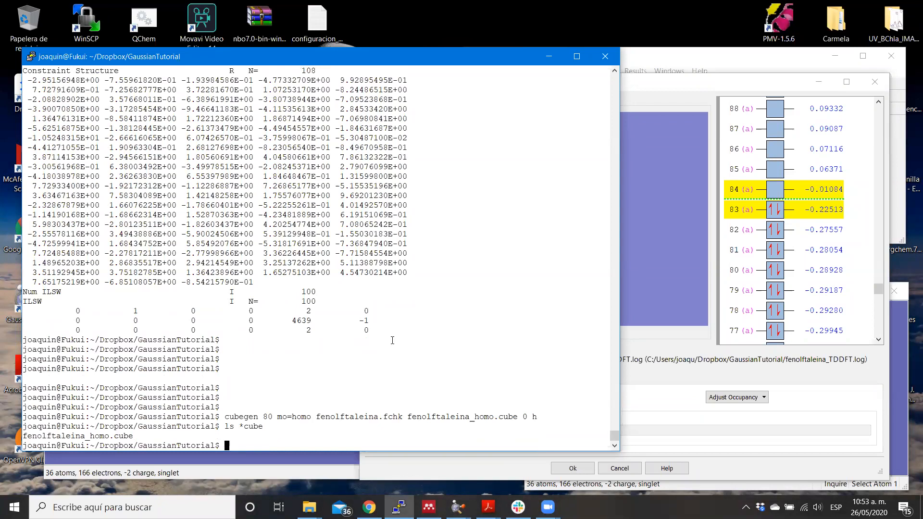
Step: Generate the LUMO cube file by adapting the previous command to cubegen 80 mo=lumo fenolftaleina.fchk fenolftaleina_lumo.cube 0 h and running it
key("Up")
key("Up")
key("Left")
key("Left")
key("Left")
key("Left")
key("Left")
key("Left")
key("Left")
key("Left")
key("Left")
key("Left")
key("Left")
key("BackSpace")
key("BackSpace")
type("lum")
key("Left")
key("Left")
key("Left")
key("Left")
key("Left")
key("Left")
key("Left")
key("Left")
key("Left")
key("Left")
key("Left")
key("Left")
key("Left")
key("Left")
key("Left")
key("Left")
key("Left")
key("Left")
key("Left")
key("Left")
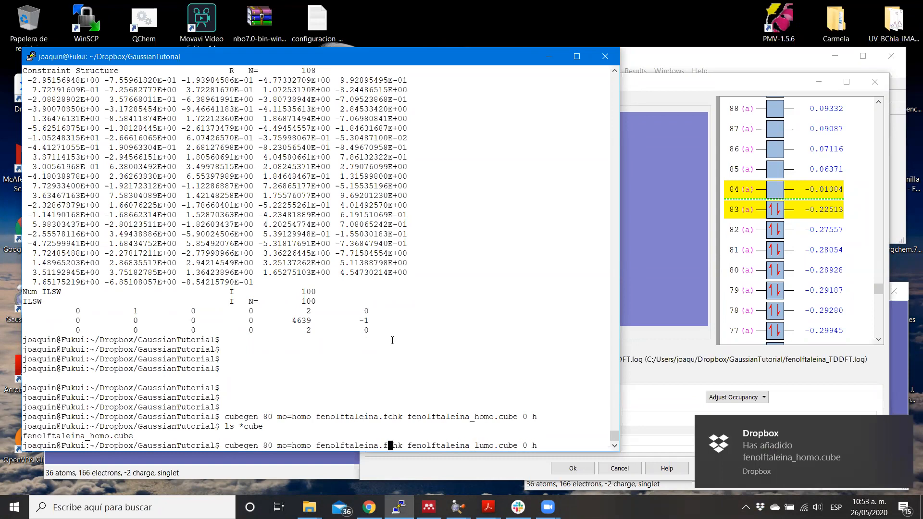
key("Left")
key("Left")
key("Left")
key("Left")
key("Left")
key("Left")
key("Left")
key("Left")
key("Left")
key("Left")
key("Left")
key("Left")
key("Left")
key("Left")
key("Left")
key("Left")
key("Left")
key("Left")
key("BackSpace")
key("BackSpace")
type("lu")
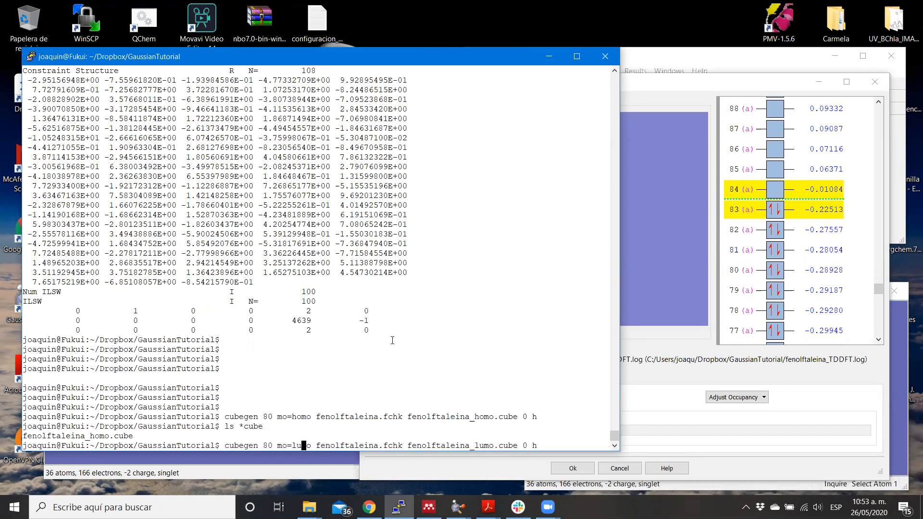
key("End")
key("Return")
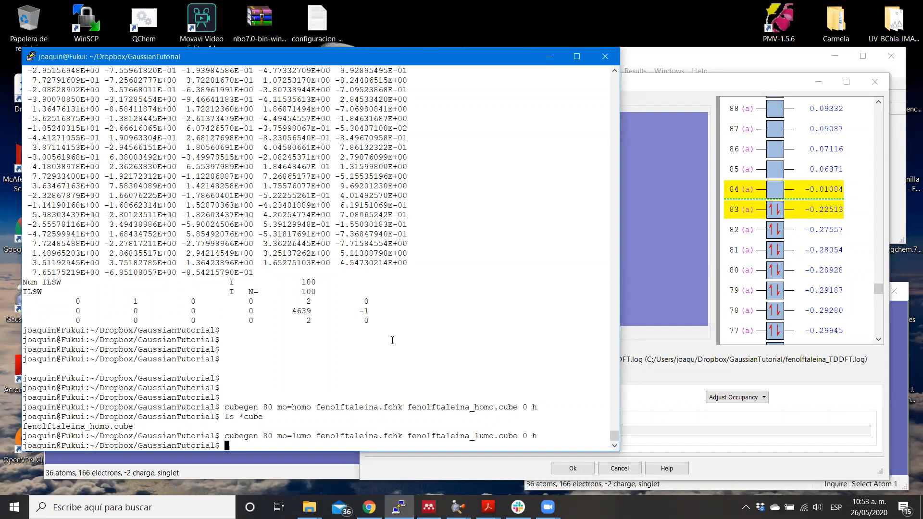
Step: Add blank prompt lines and rerun ls *cube to check the generated HOMO and LUMO cube files
key("Return")
key("Return")
key("Return")
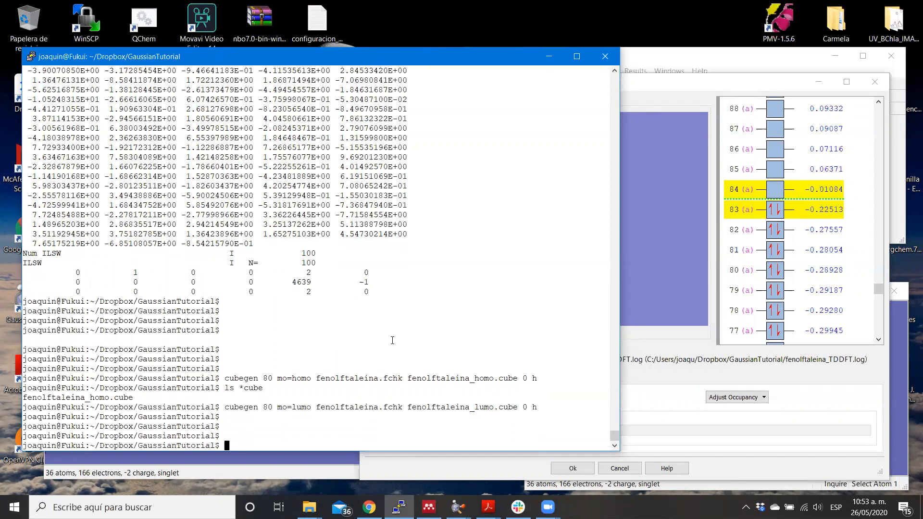
key("Up")
key("Up")
key("Return")
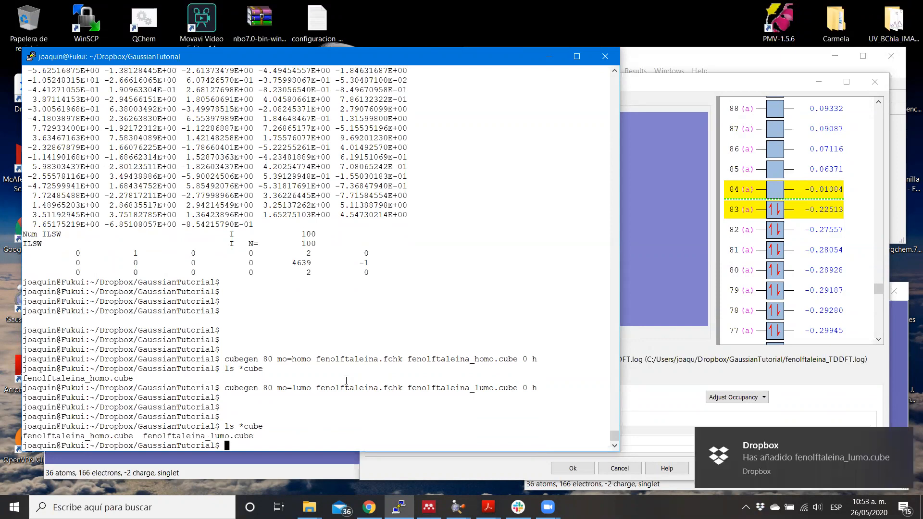
Step: Check the server's running processes with top, and minimize the terminal to return to GaussView
type("top")
key("Return")
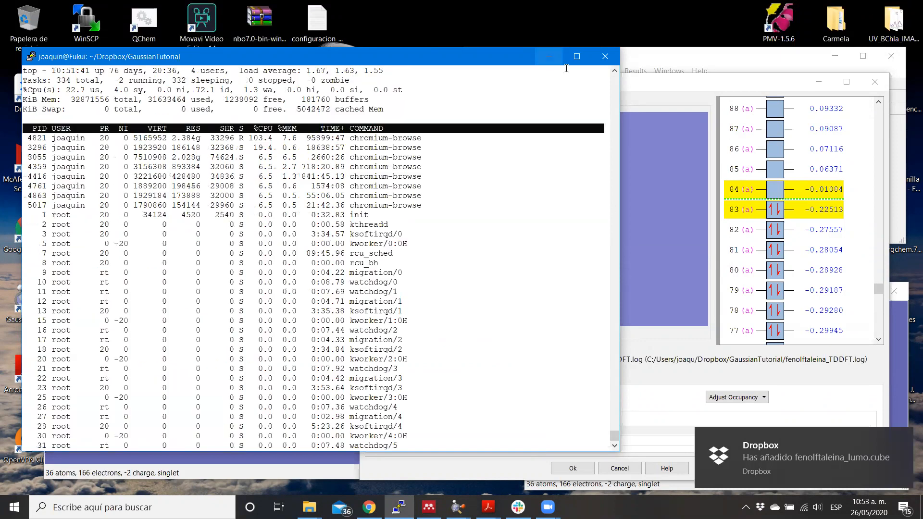
left_click(549, 56)
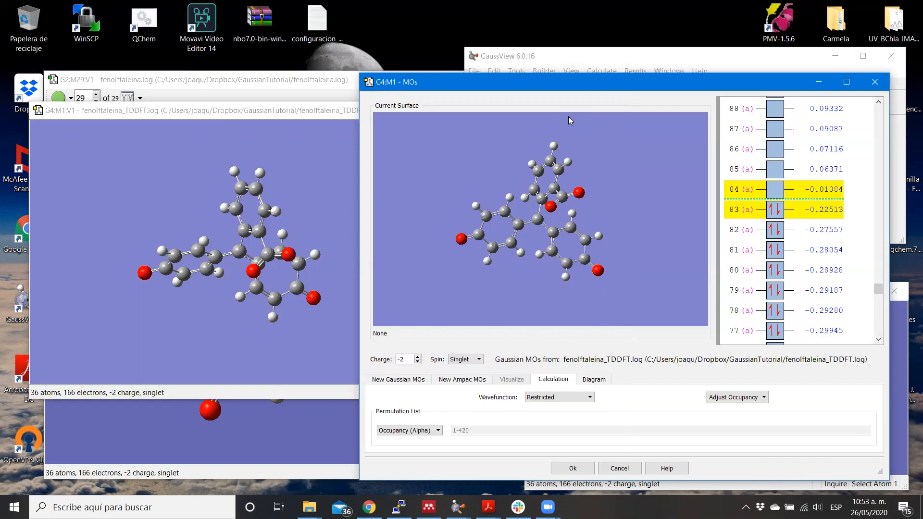
Step: Shift the MO editor window away from the GaussView toolbars and close it
left_click_drag(566, 85, 527, 139)
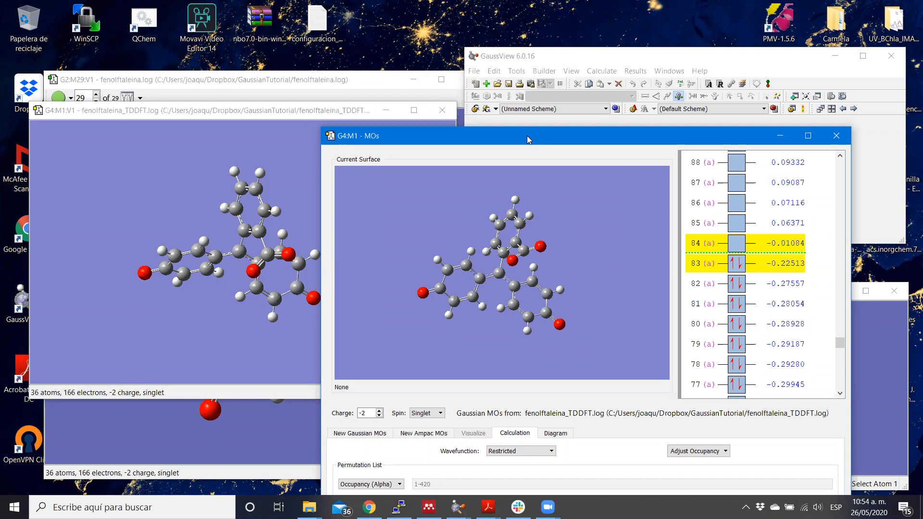
left_click_drag(513, 139, 505, 130)
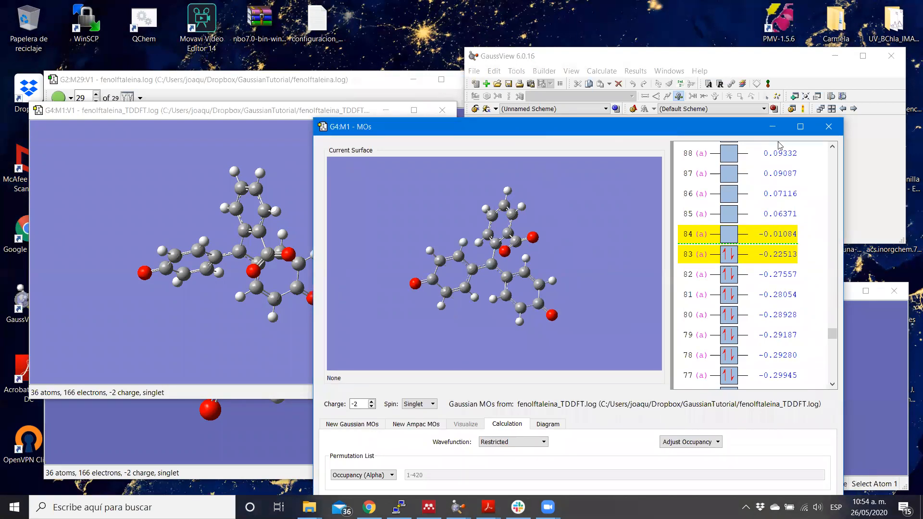
left_click(822, 129)
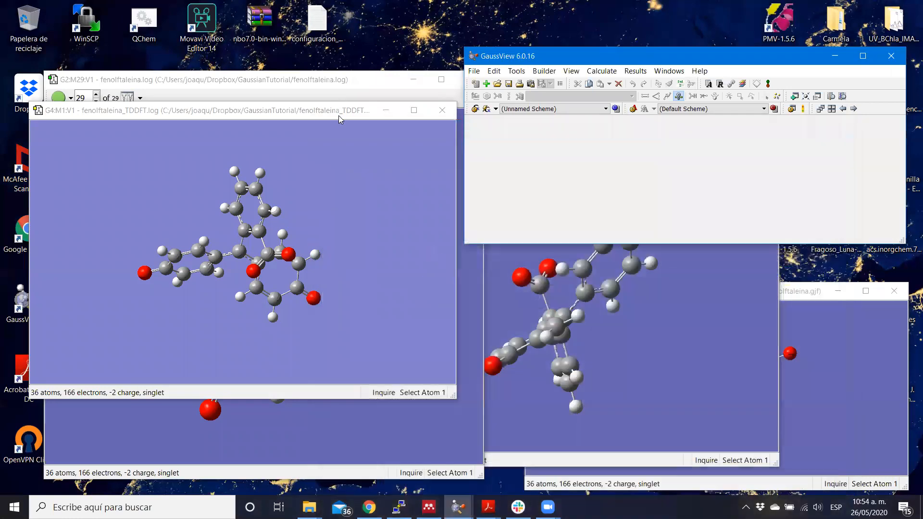
Step: Reopen the MO editor for the fenolftaleina_TDDFT.log molecule, review its orbital diagram, and close it
left_click(338, 113)
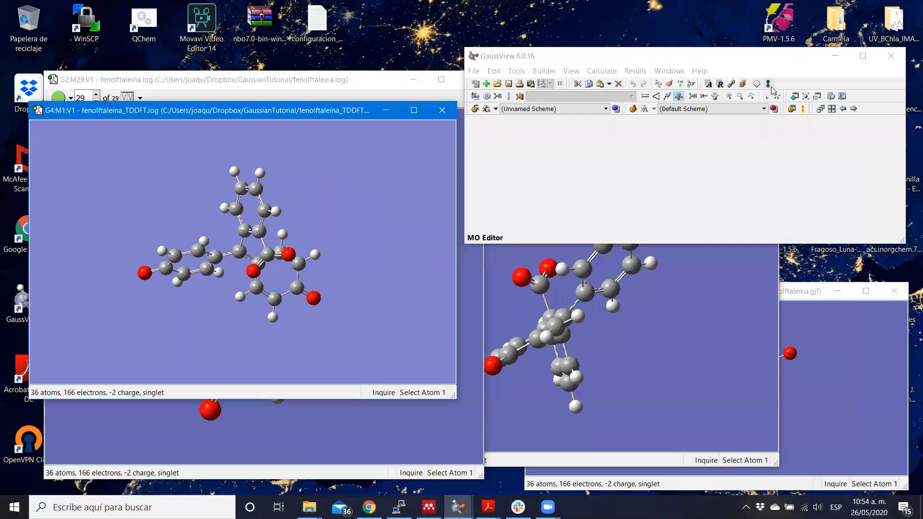
left_click(771, 90)
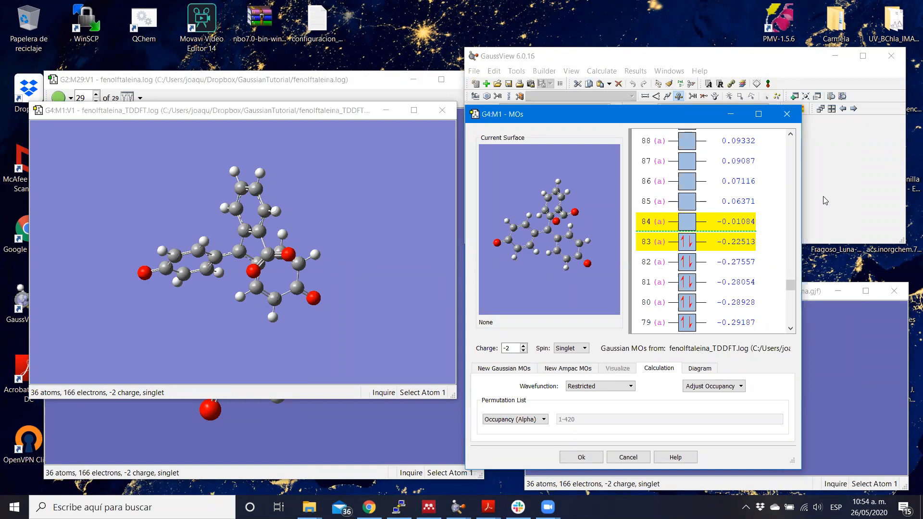
left_click(745, 57)
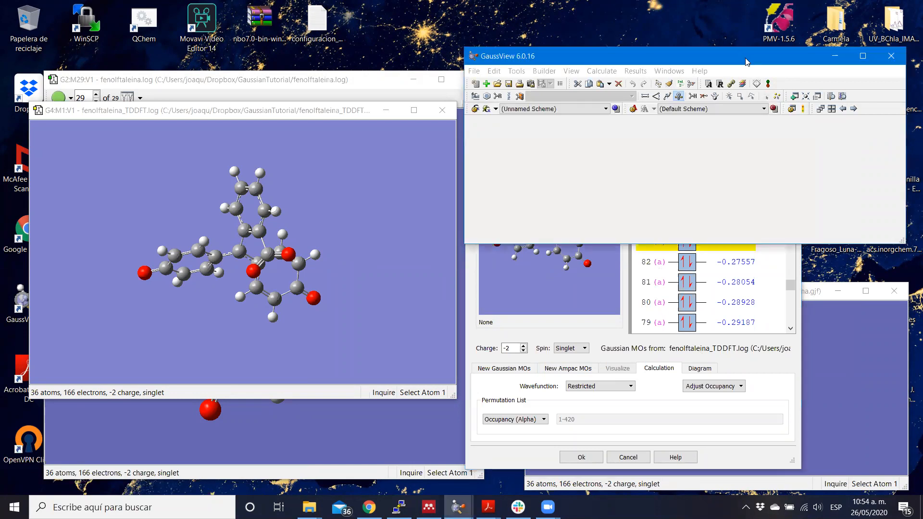
left_click_drag(745, 62, 744, 73)
left_click(778, 361)
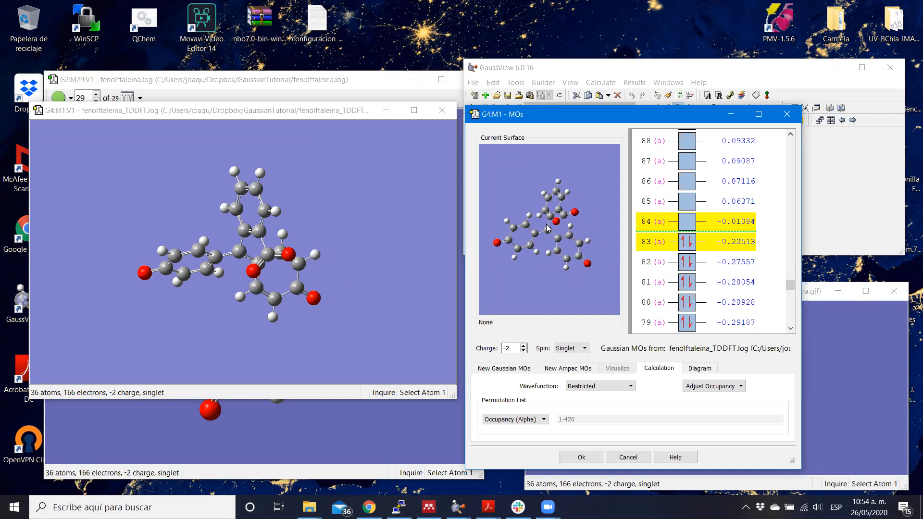
left_click(784, 117)
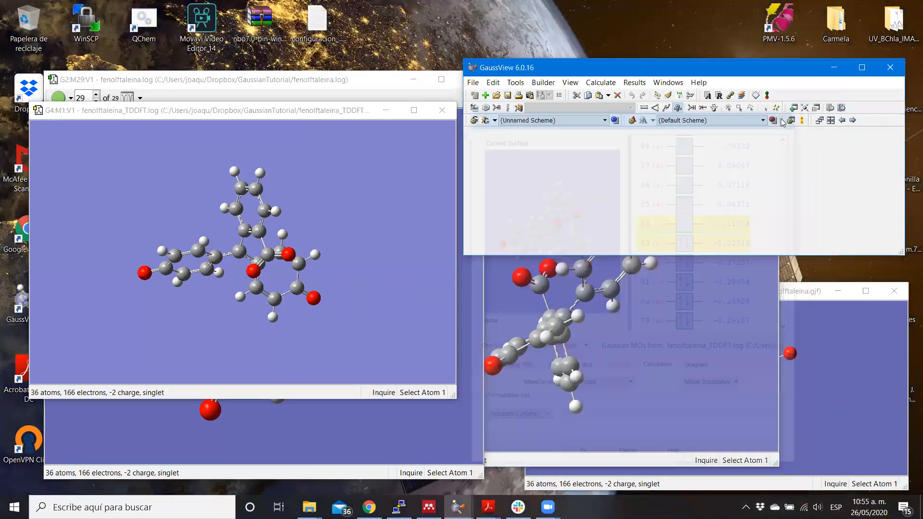
Step: Open the formatted checkpoint file fenolftaleina.fchk from the GaussianTutorial folder, filtering for Gaussian Formatted Checkpoint Files
left_click(473, 83)
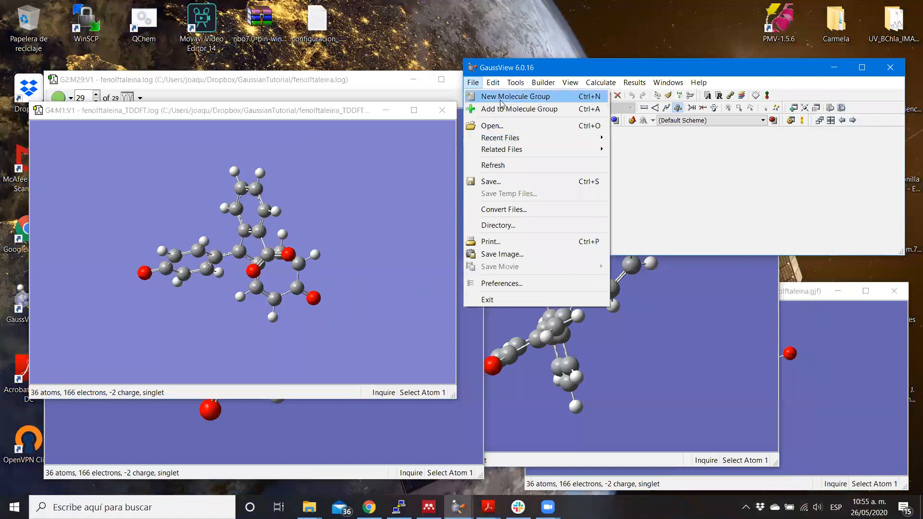
left_click(492, 126)
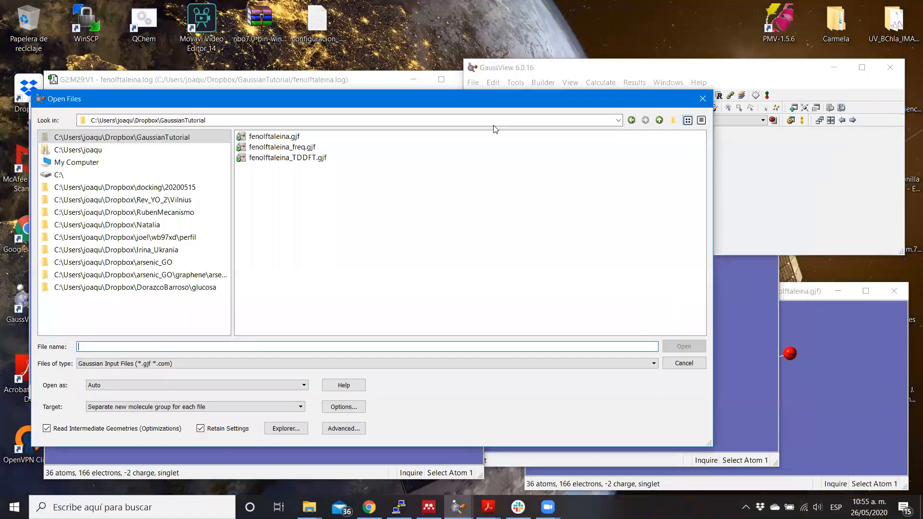
left_click(207, 361)
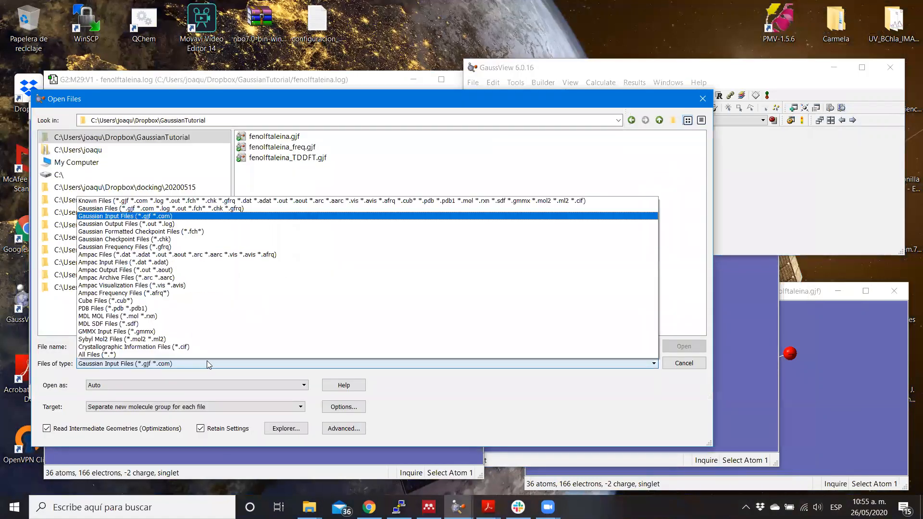
left_click(214, 234)
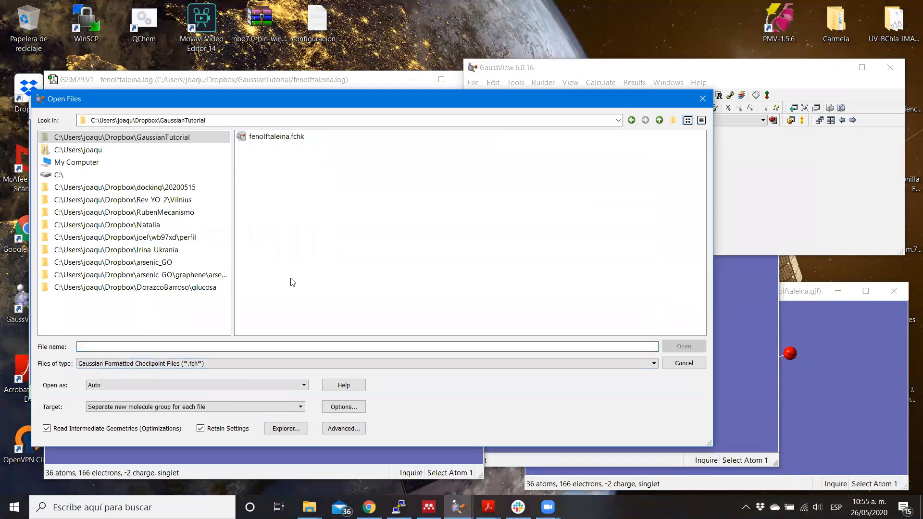
double_click(293, 139)
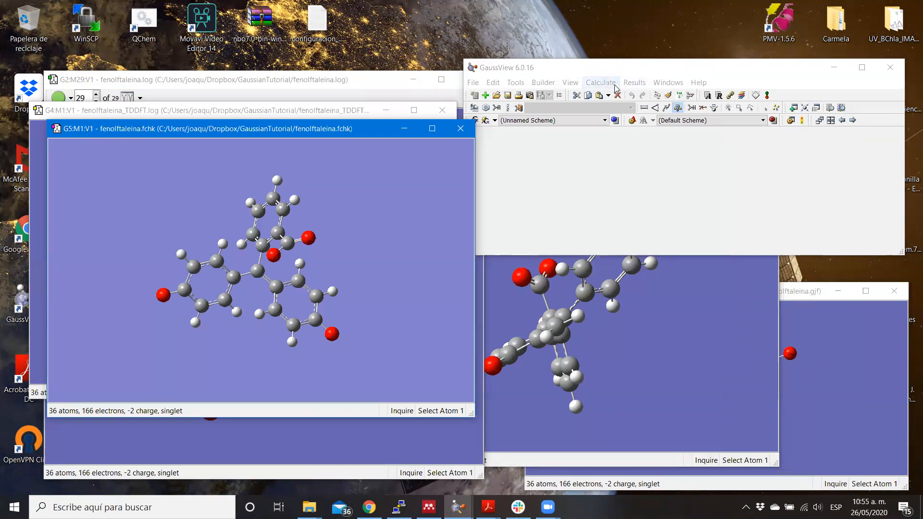
Step: Load the fenolftaleina_homo and fenolftaleina_lumo cube files into Surfaces and Contours for the fenolftaleina.fchk molecule
left_click(642, 84)
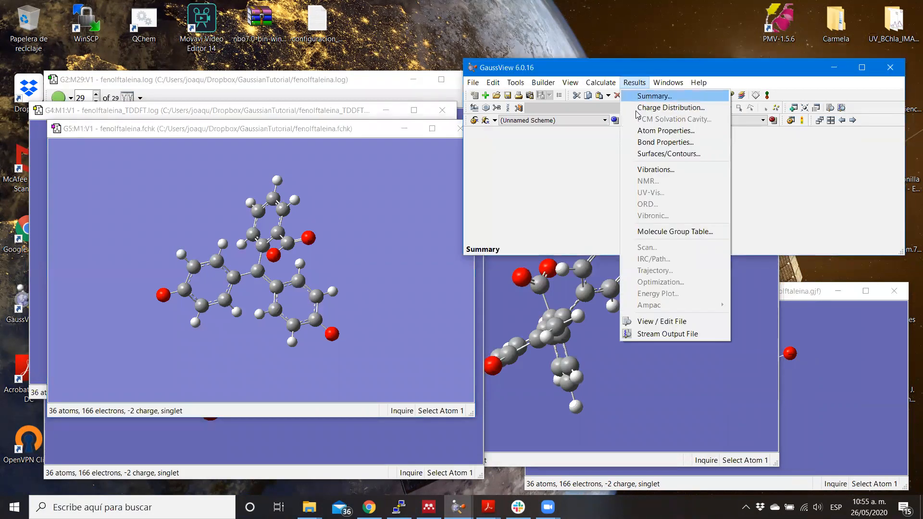
left_click(644, 155)
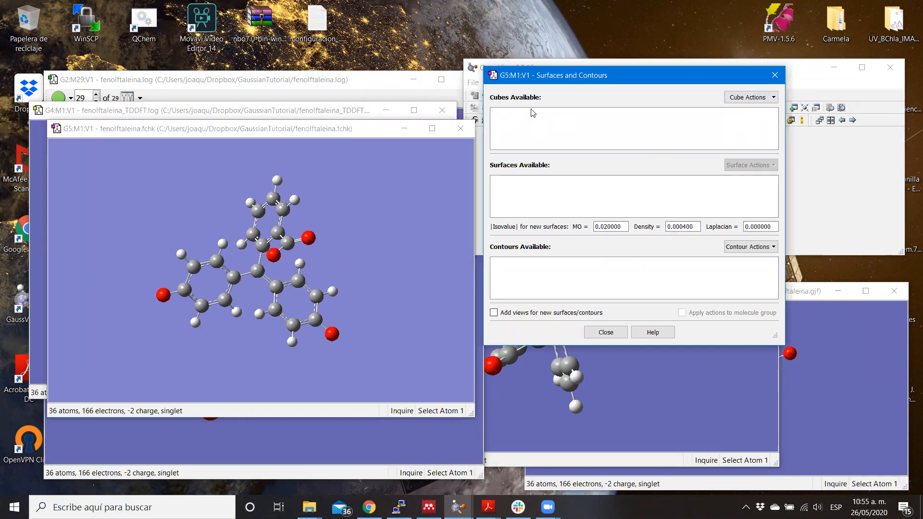
left_click(775, 99)
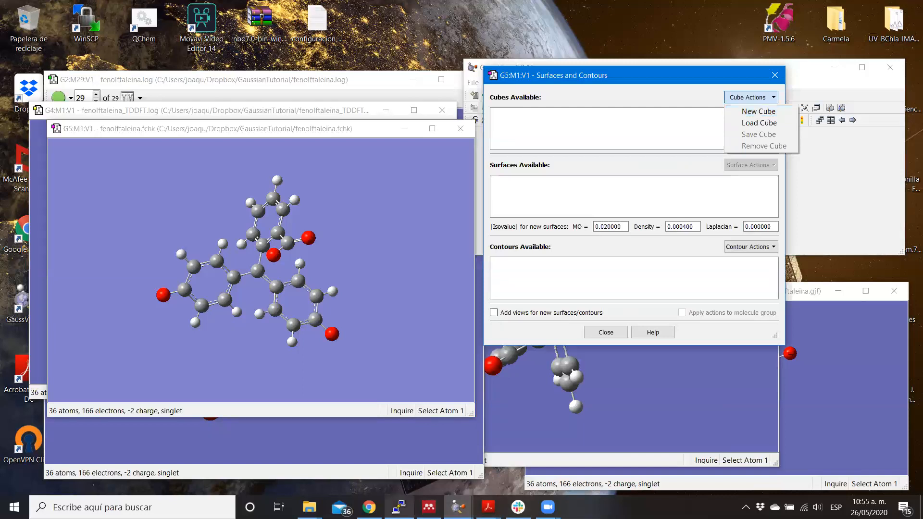
left_click(399, 507)
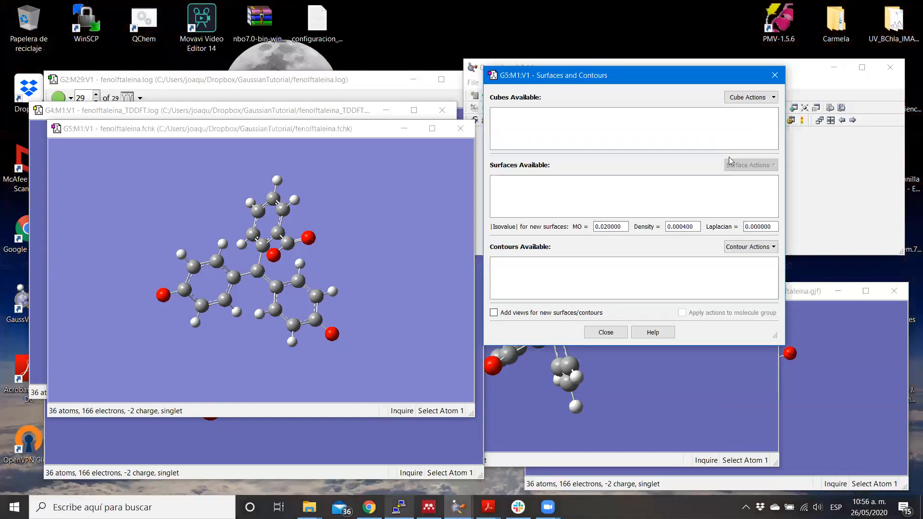
left_click(773, 101)
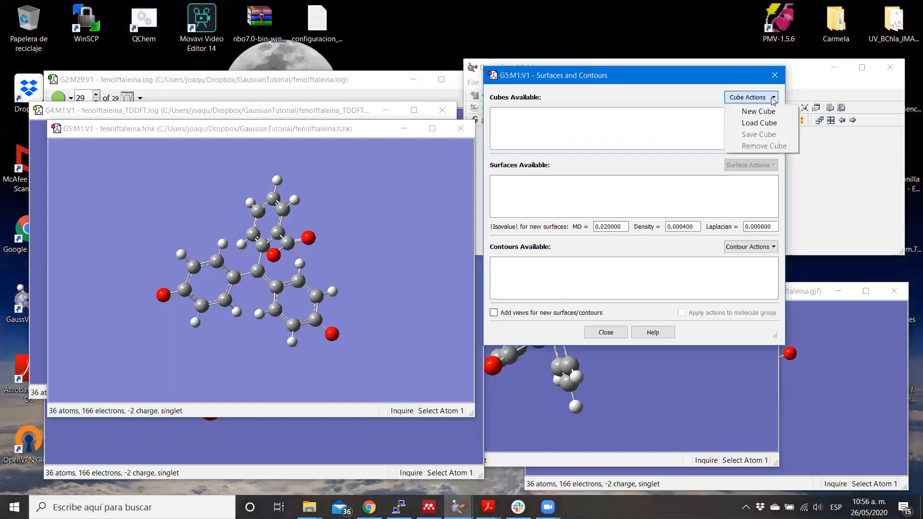
left_click(757, 124)
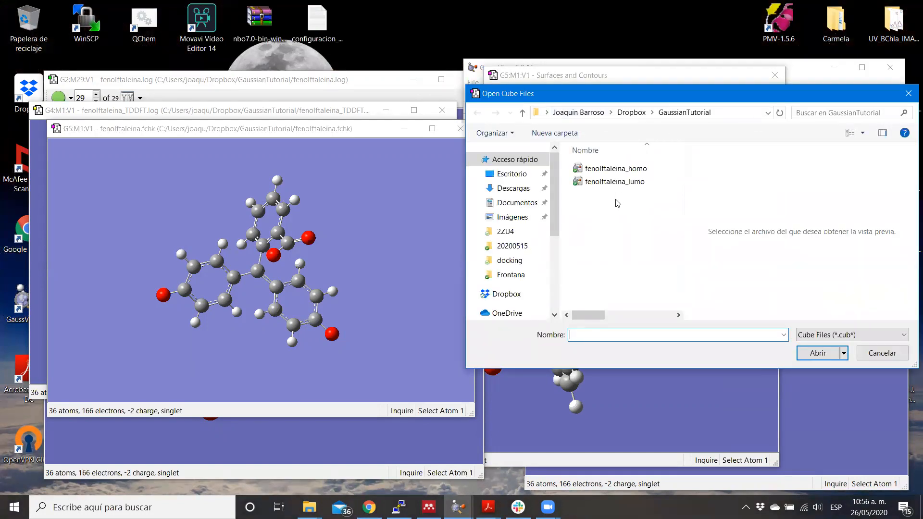
left_click_drag(618, 203, 568, 170)
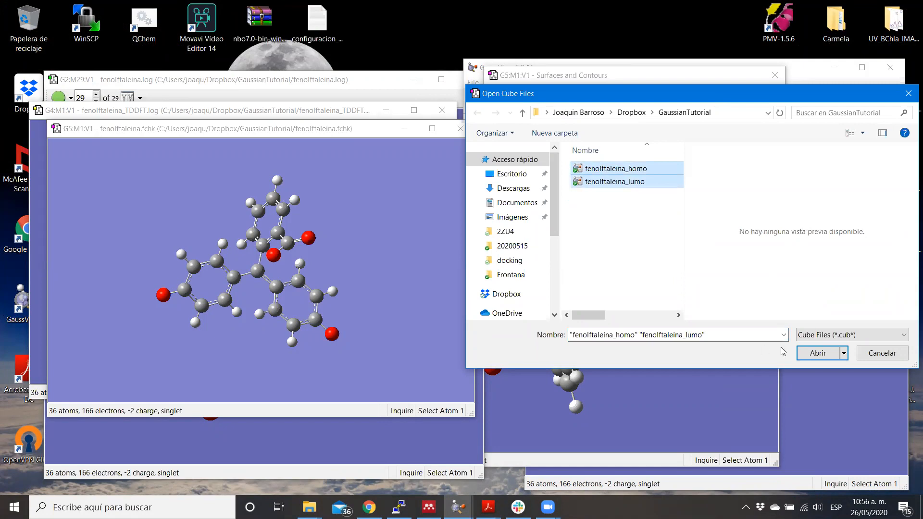
left_click(816, 354)
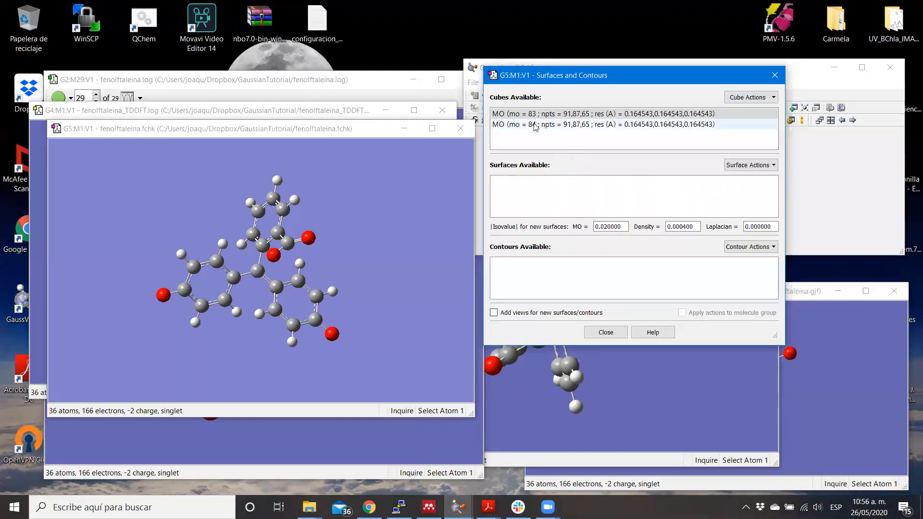
Step: Generate a new surface from the MO 83 cube at isovalue 0.02 and inspect its lobes from several angles
left_click(536, 118)
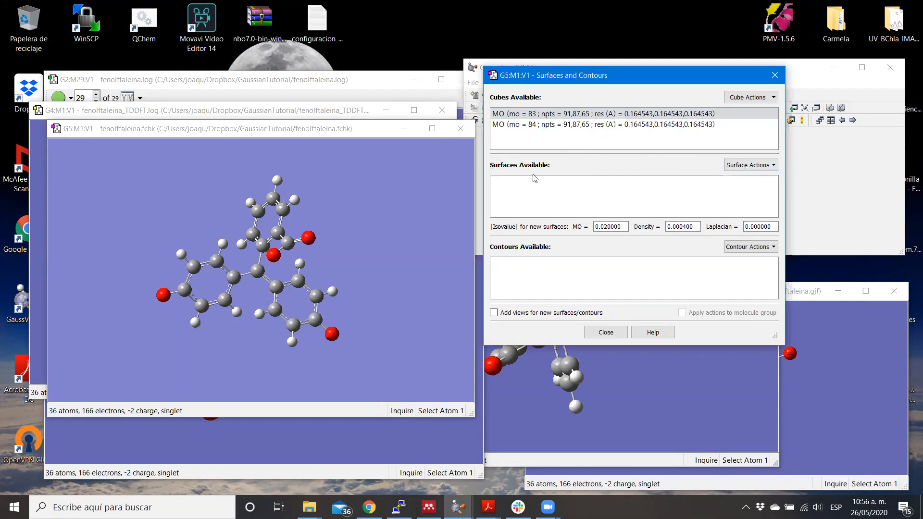
left_click(759, 170)
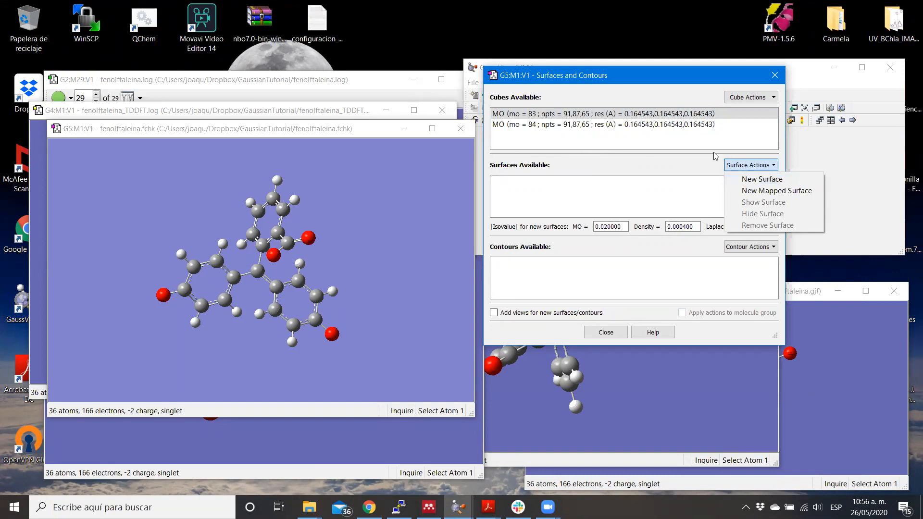
left_click(740, 180)
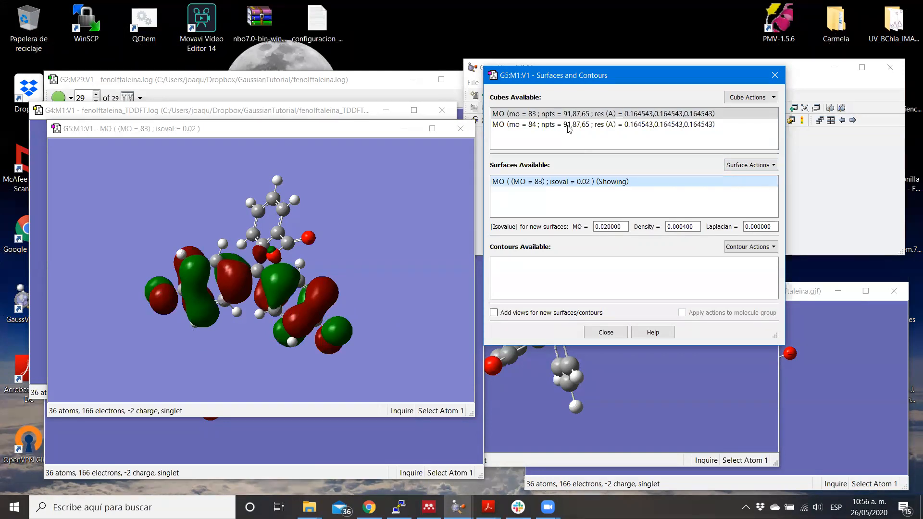
left_click_drag(283, 234, 300, 227)
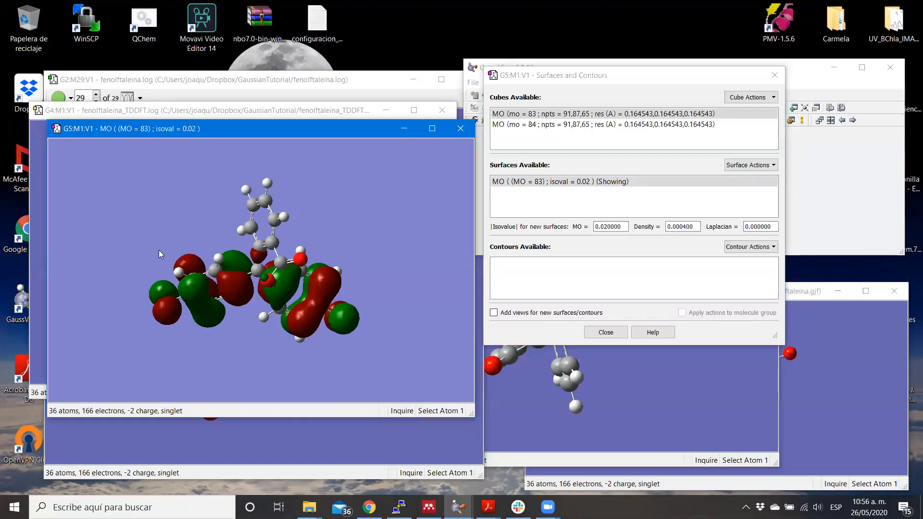
left_click_drag(242, 258, 346, 273)
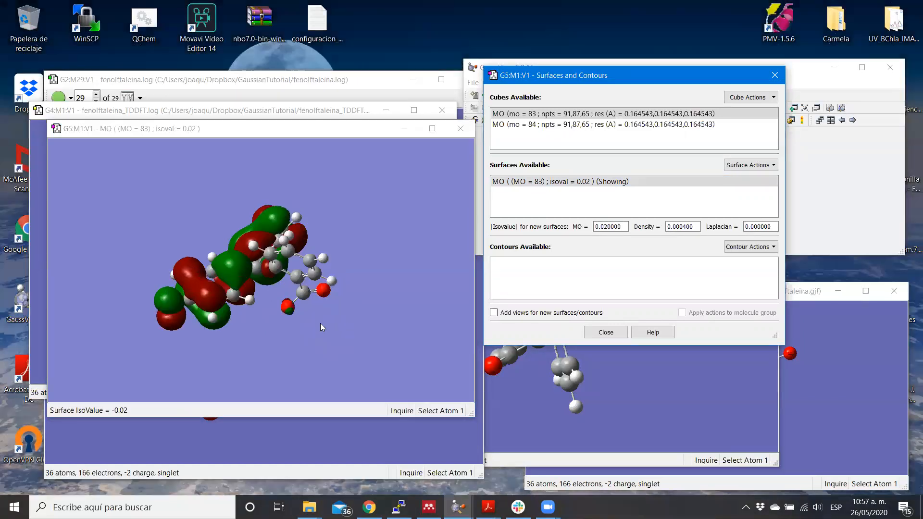
left_click_drag(228, 295, 179, 295)
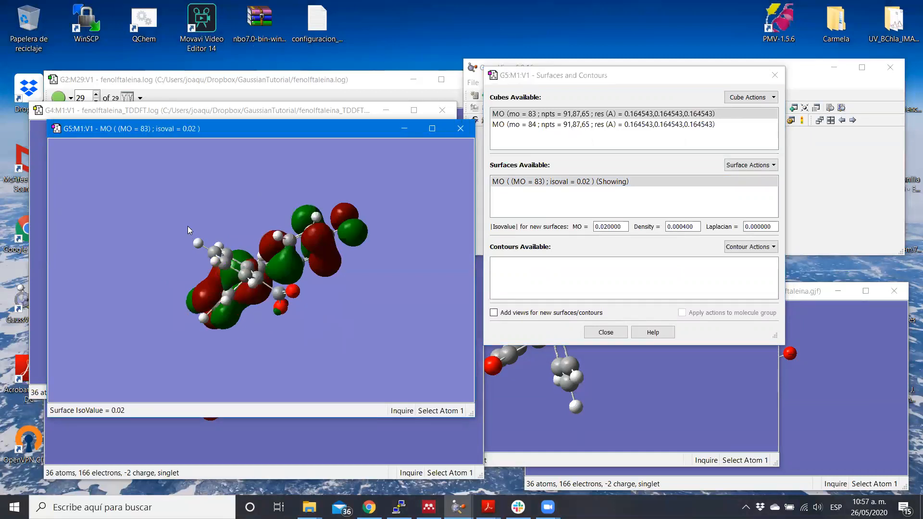
left_click_drag(188, 226, 245, 227)
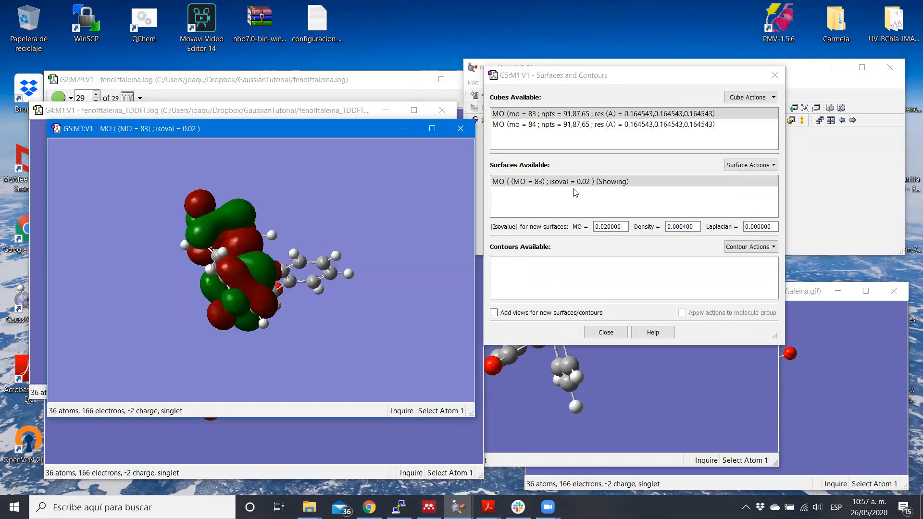
Step: Hide the MO 83 surface so only the molecule's atoms and bonds are displayed
left_click(587, 126)
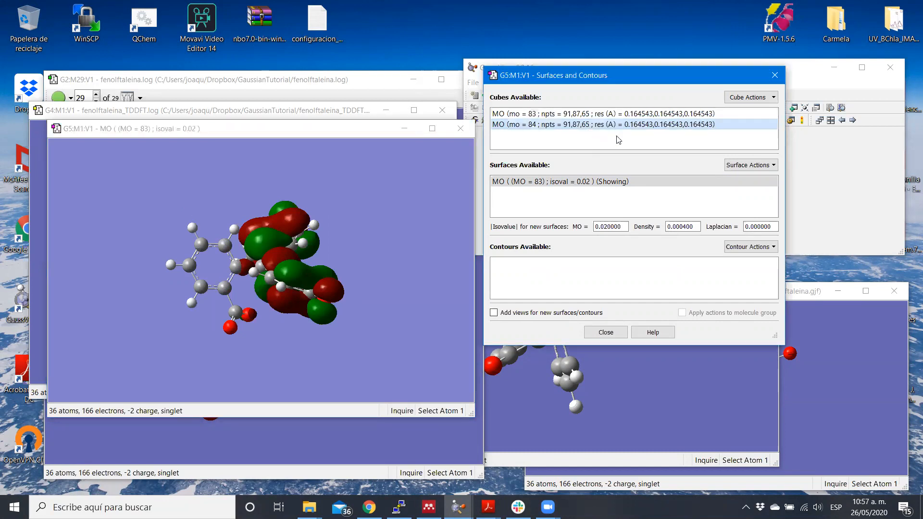
left_click(601, 184)
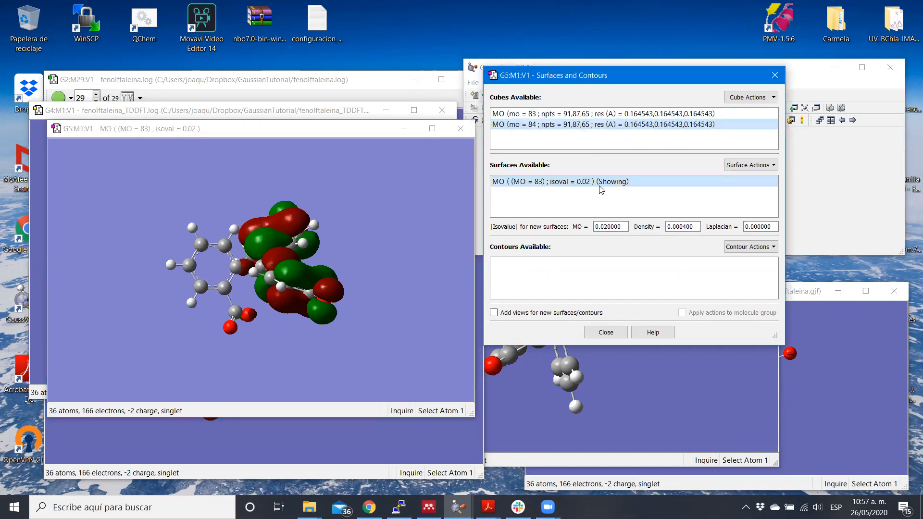
left_click(767, 167)
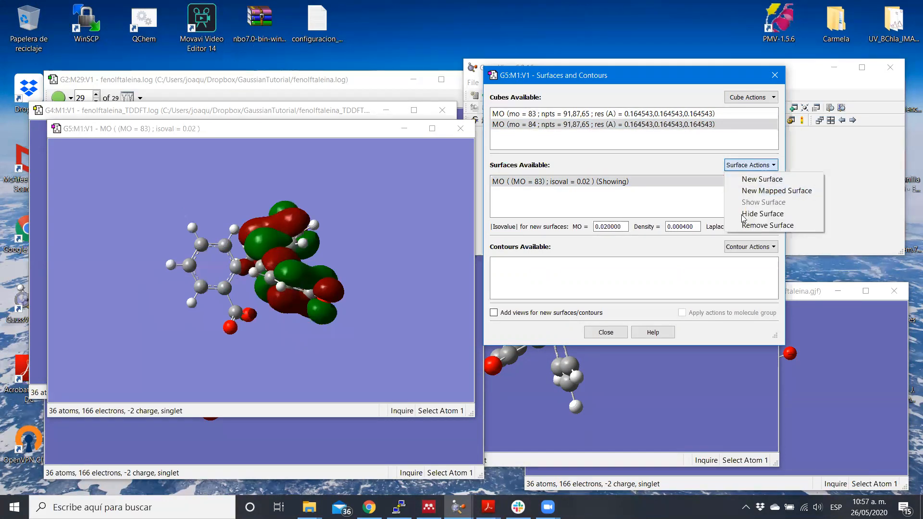
left_click(743, 214)
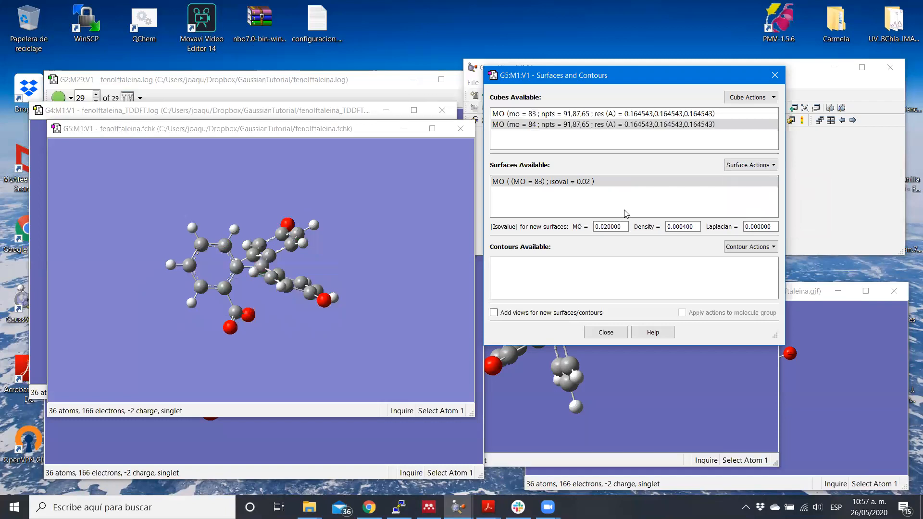
left_click(339, 304)
left_click_drag(339, 305, 342, 326)
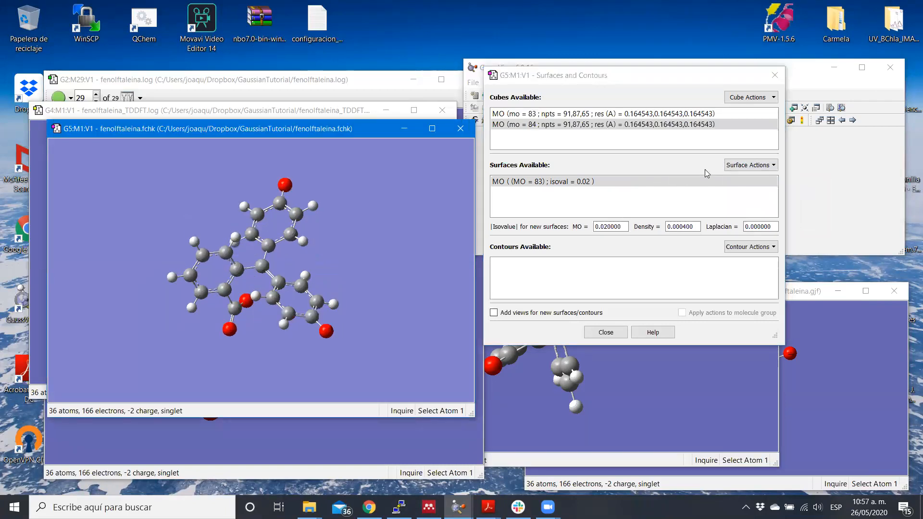
Step: Show the MO 83 surface again on the reoriented molecule, and hide it once more
left_click(752, 166)
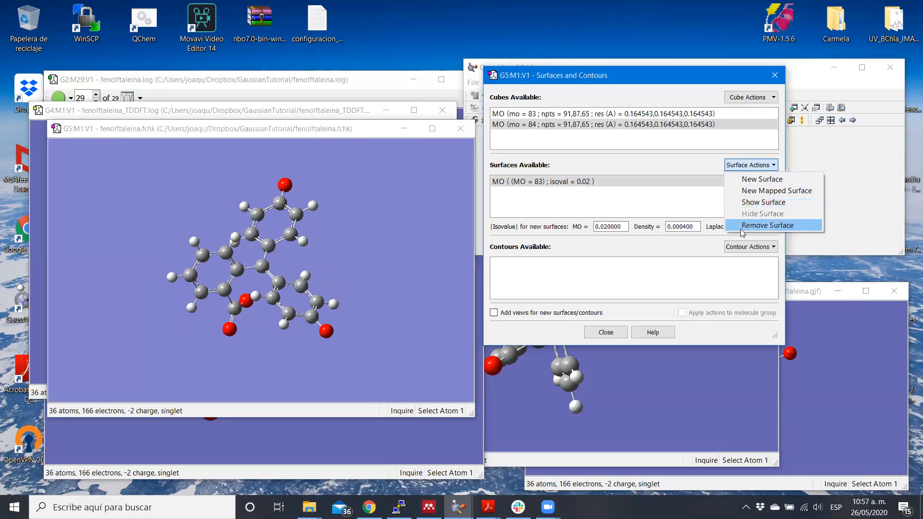
left_click(745, 205)
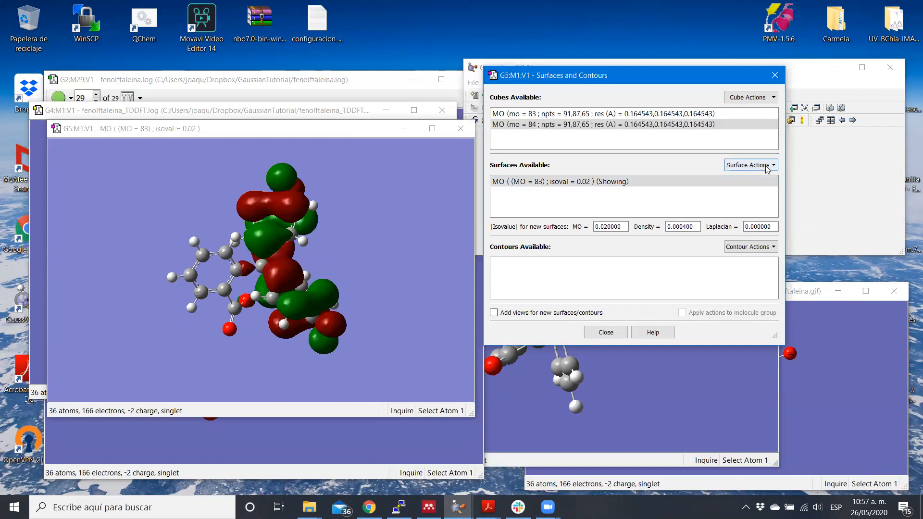
left_click(767, 168)
left_click(734, 211)
Step: Generate a new surface from the MO 84 cube at isovalue 0.02
left_click(651, 125)
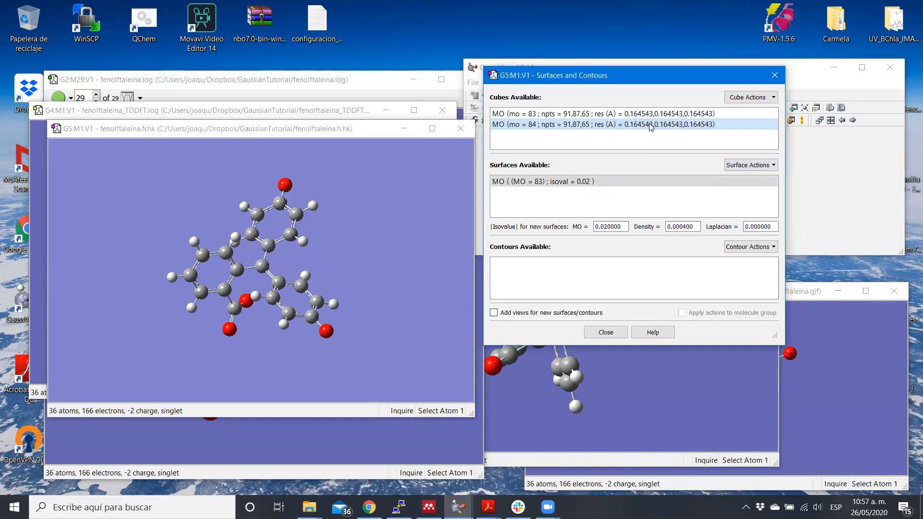
left_click(752, 168)
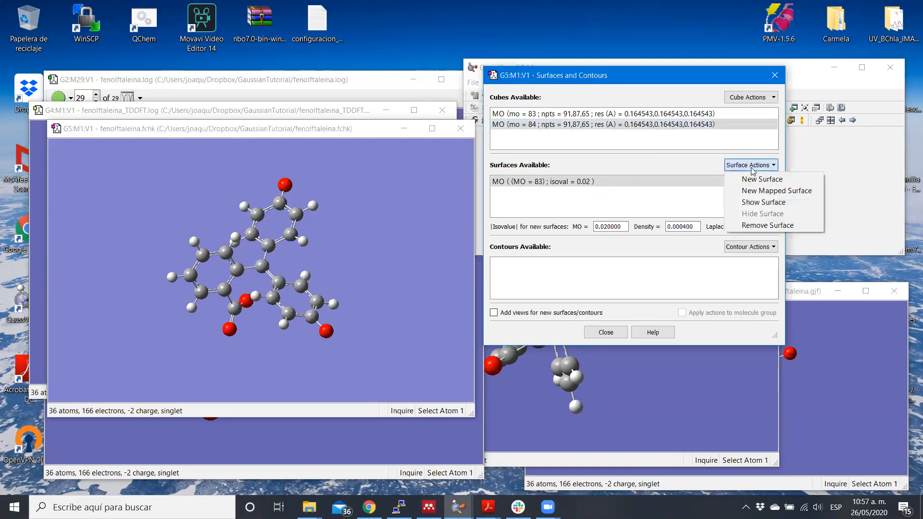
left_click(753, 181)
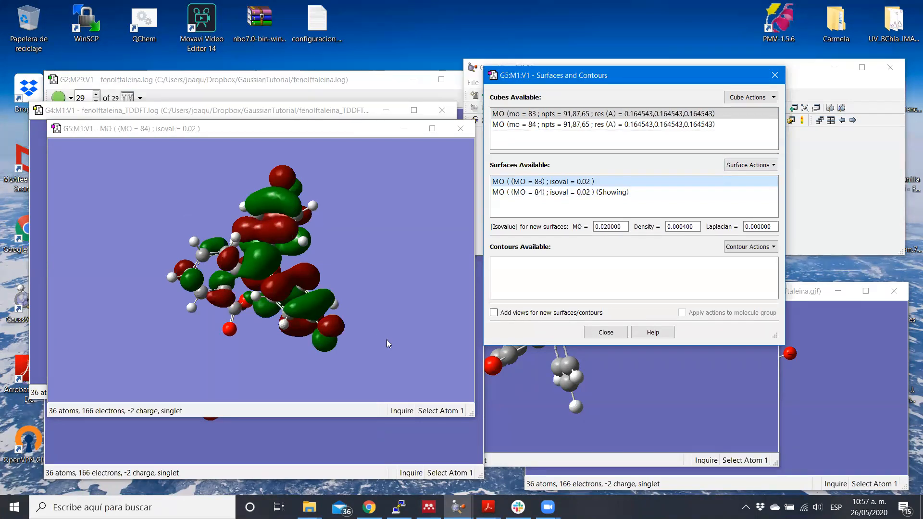
Step: Hide the MO 84 surface and show the MO 83 surface in its place
left_click(582, 193)
left_click(750, 165)
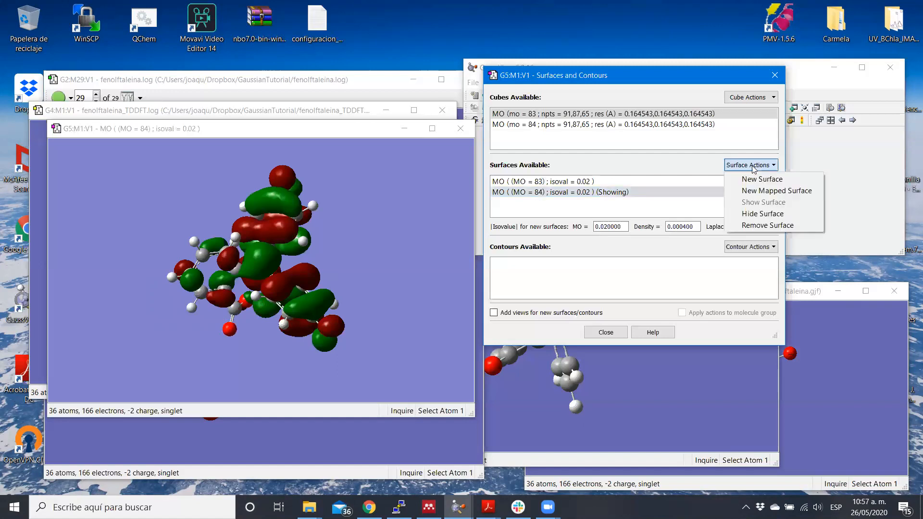
left_click(732, 216)
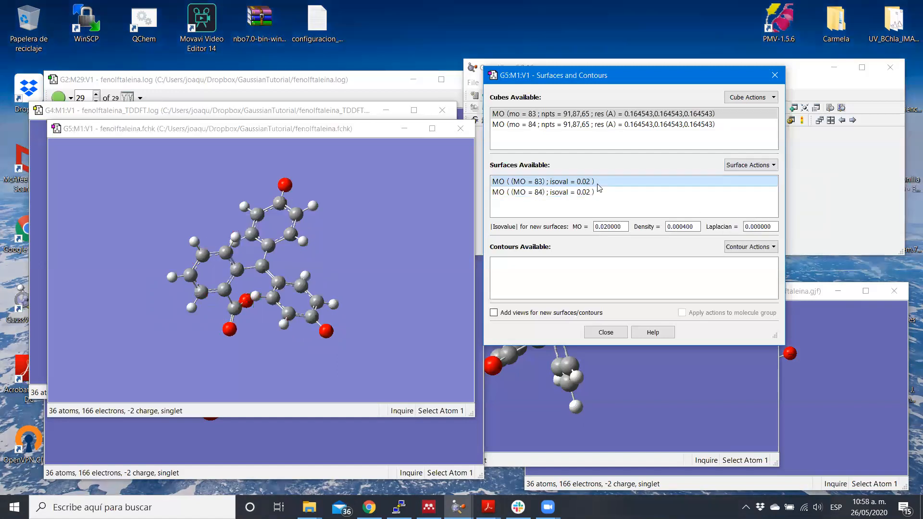
left_click(760, 167)
left_click(759, 202)
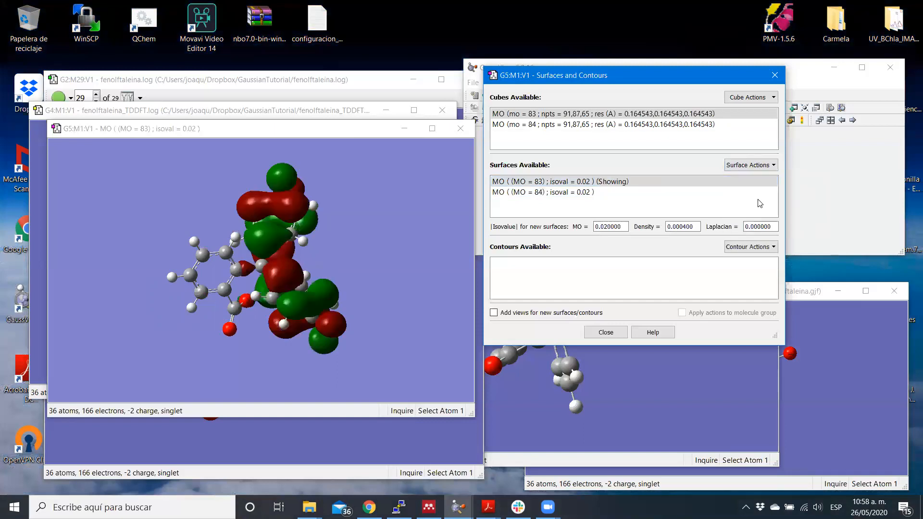
Step: Show the MO 84 surface together with the MO 83 surface, and hide MO 84 again
left_click(591, 192)
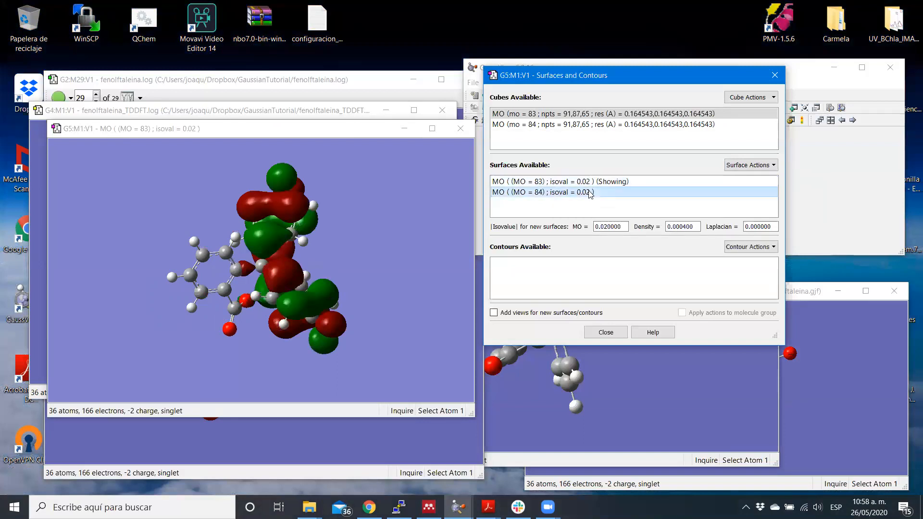
left_click(750, 168)
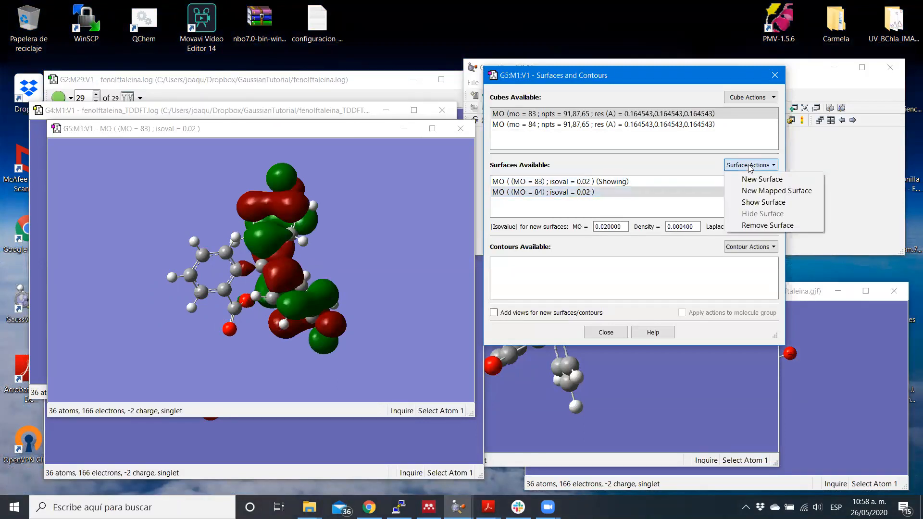
left_click(748, 202)
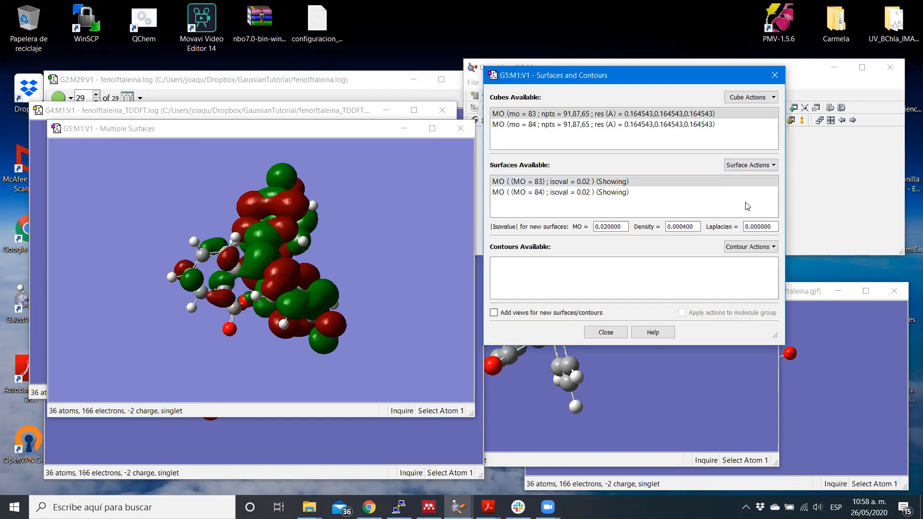
left_click(626, 192)
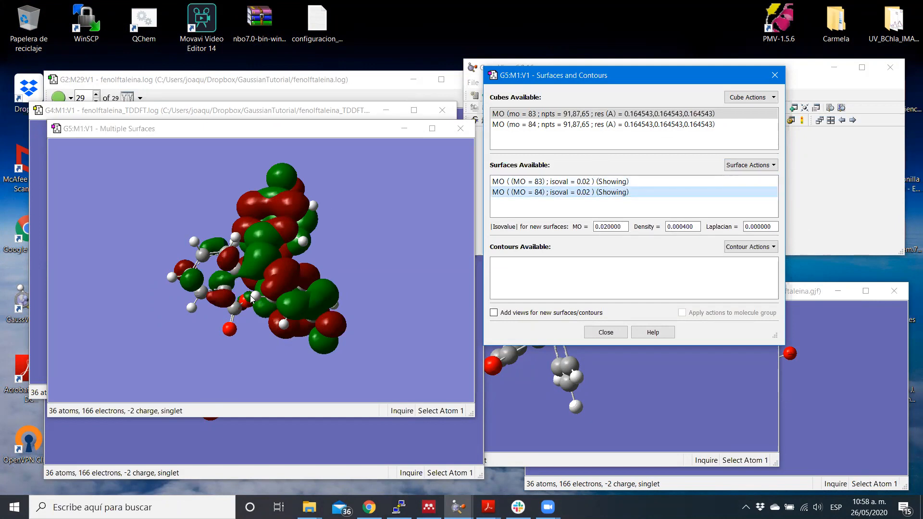
left_click(599, 184)
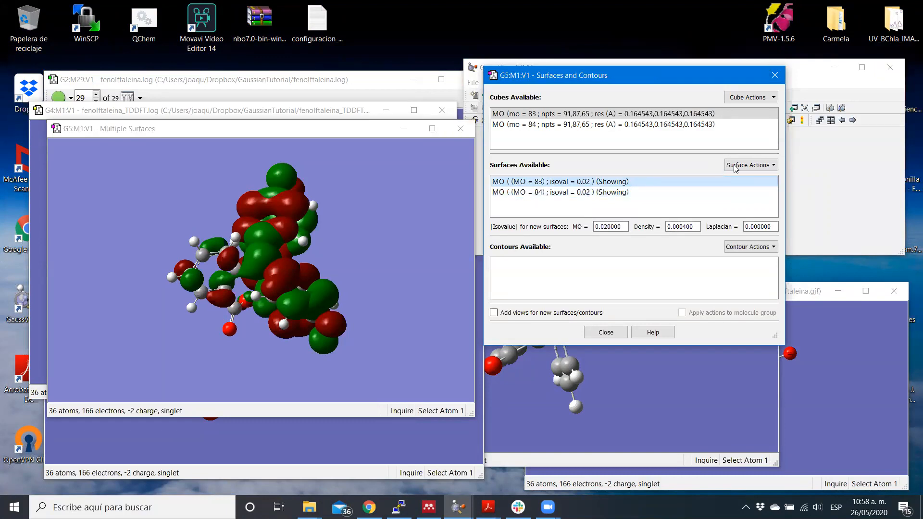
left_click(626, 192)
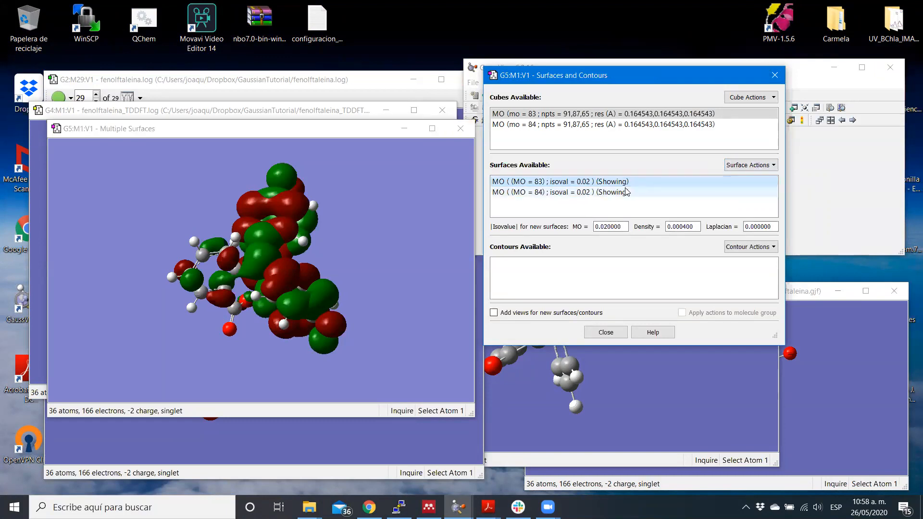
left_click(748, 165)
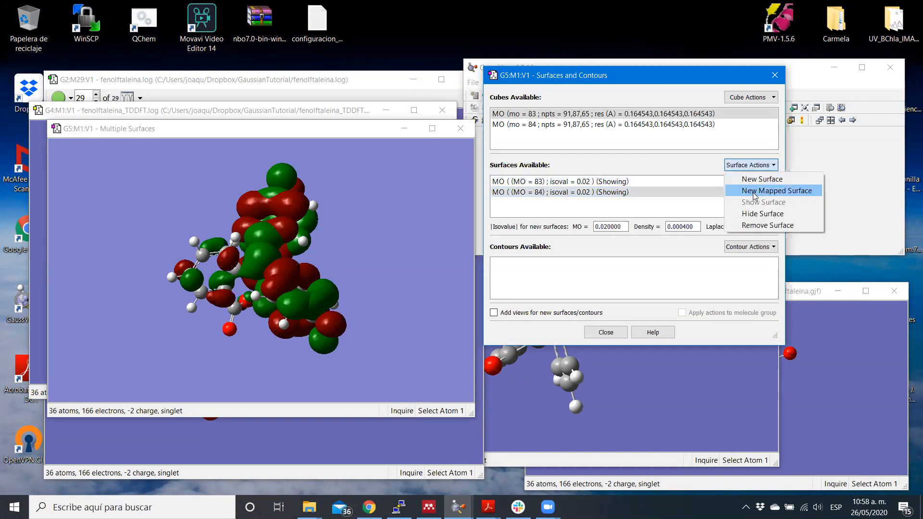
left_click(753, 213)
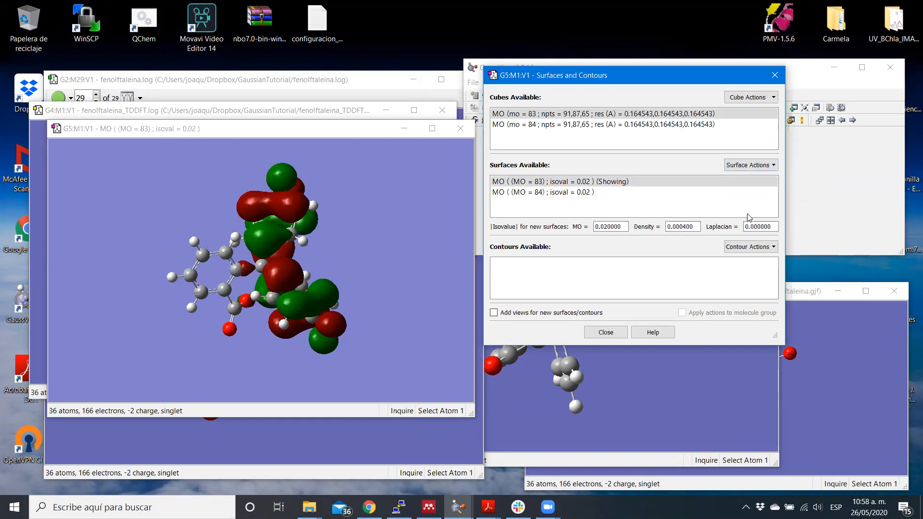
Step: Hide the MO 83 surface and show only the MO 84 surface on the molecule
left_click(768, 166)
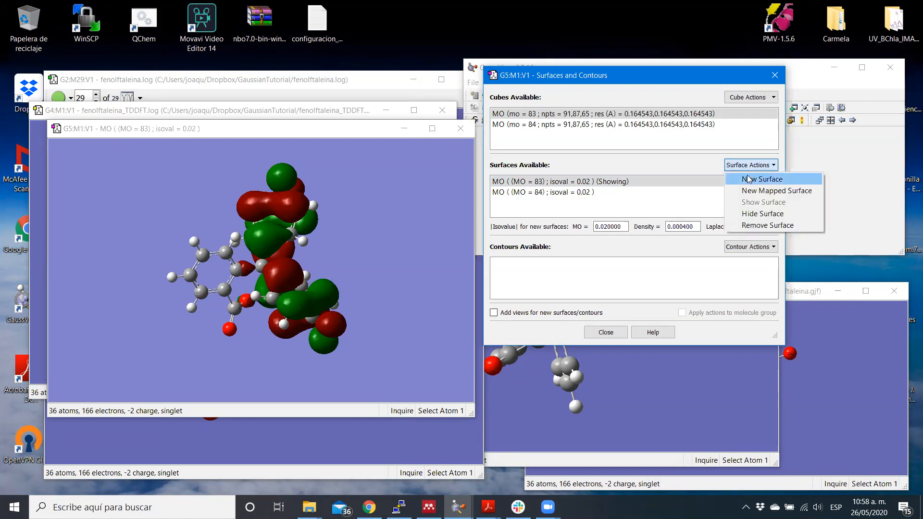
left_click(760, 214)
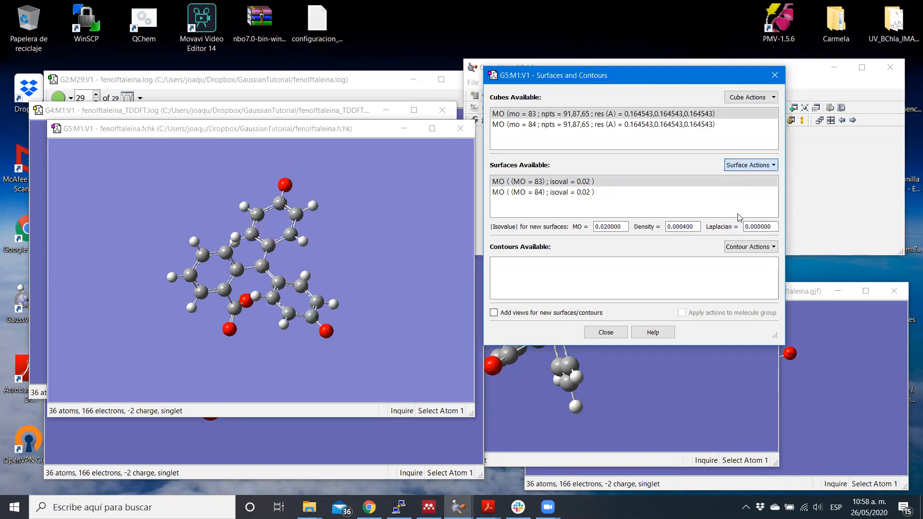
left_click(770, 165)
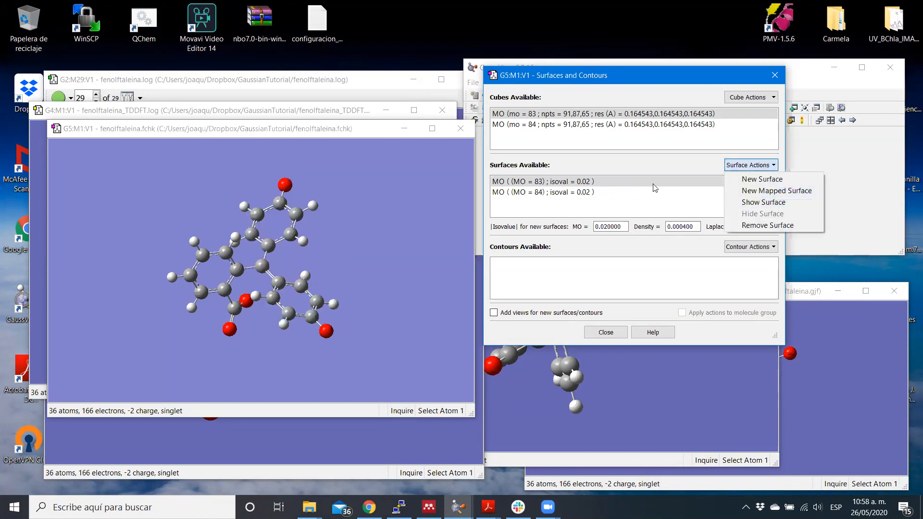
left_click(658, 194)
left_click(750, 165)
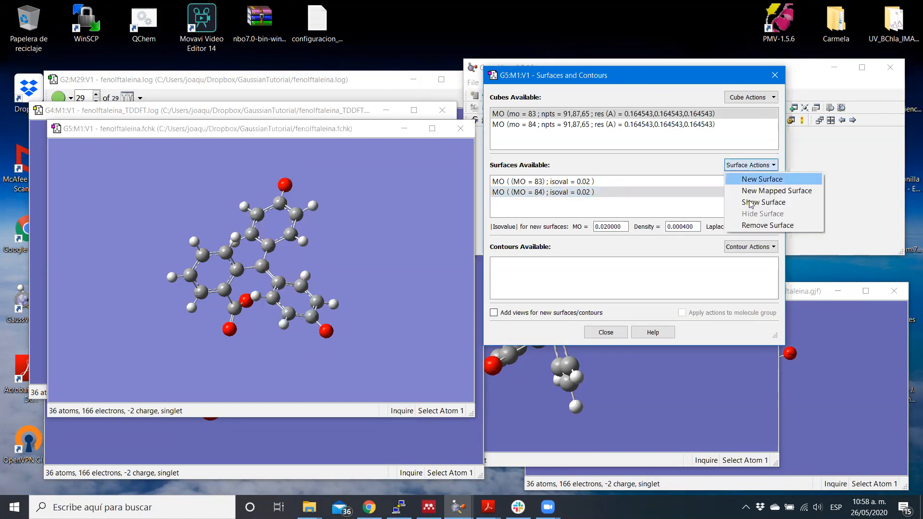
left_click(750, 203)
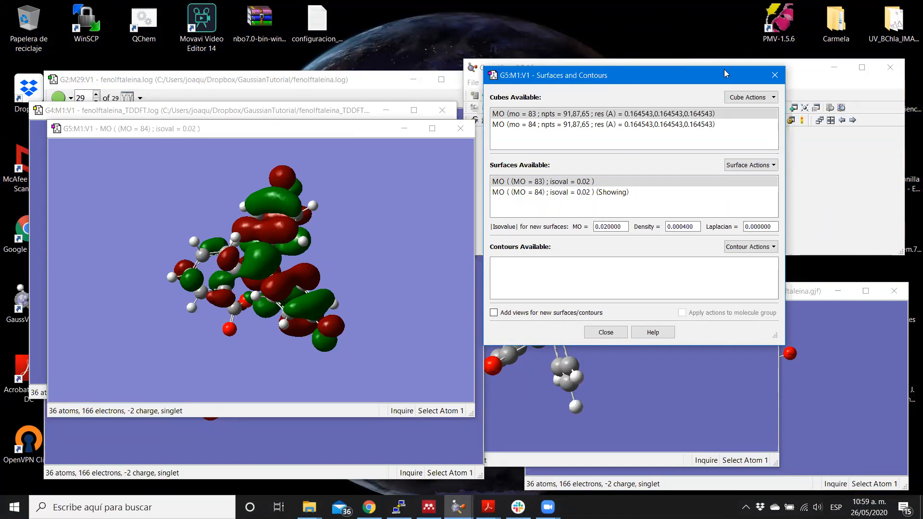
Step: Open the image export settings for the MO 84 view, review the available file formats, and uncover the molecule behind the dialog
left_click(827, 192)
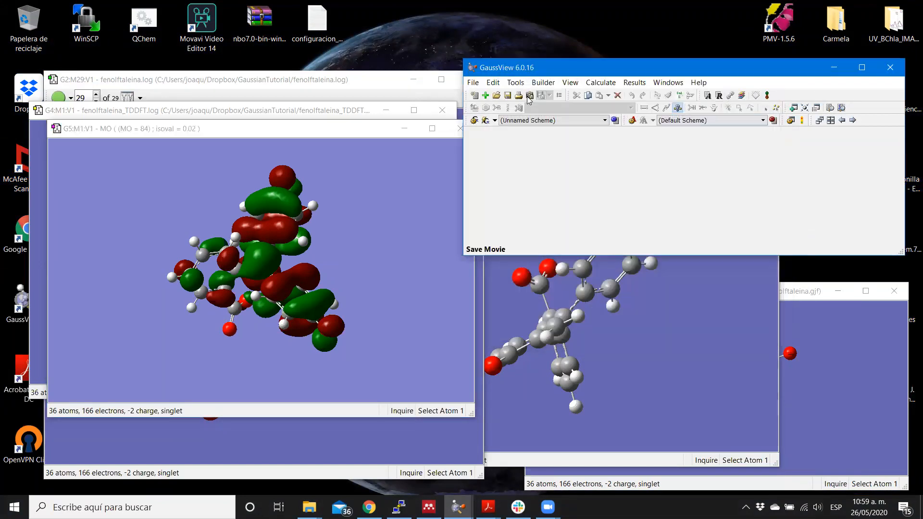
left_click(529, 96)
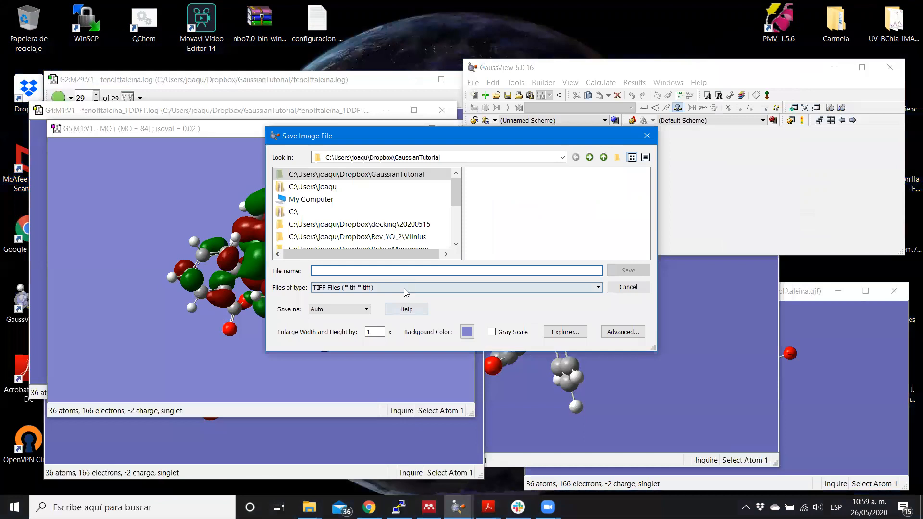
left_click(404, 288)
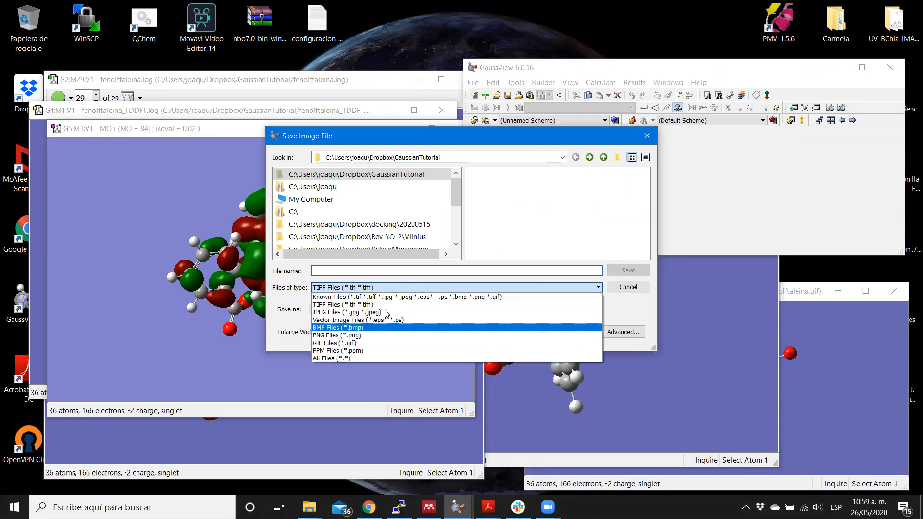
left_click(290, 326)
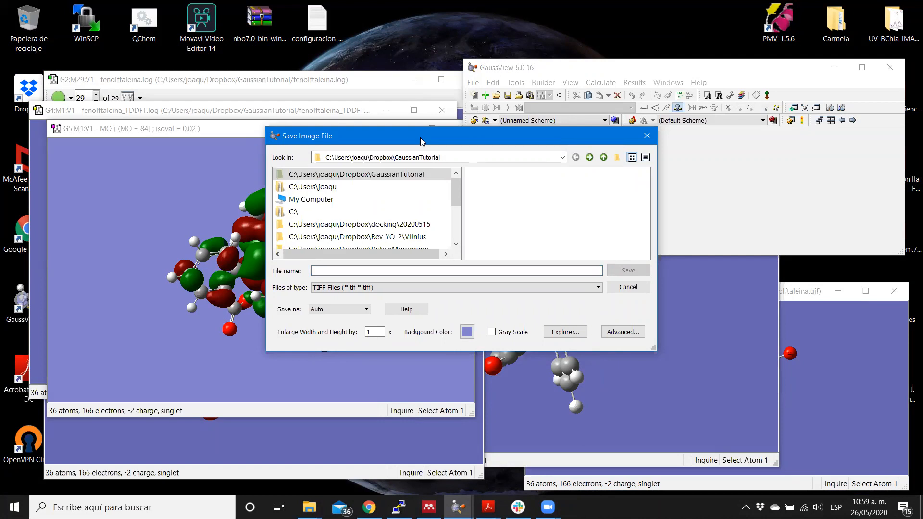
left_click_drag(420, 137, 636, 186)
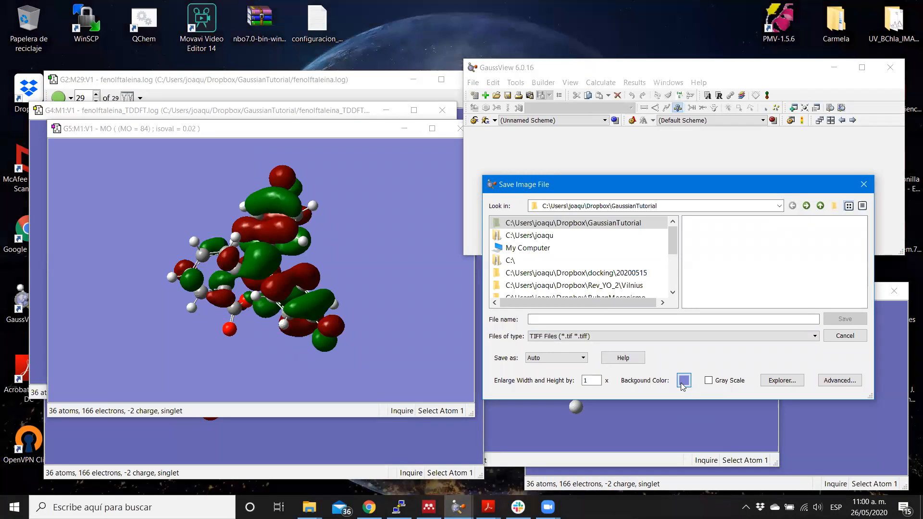
Step: Set the background color of the exported image to white
left_click(684, 382)
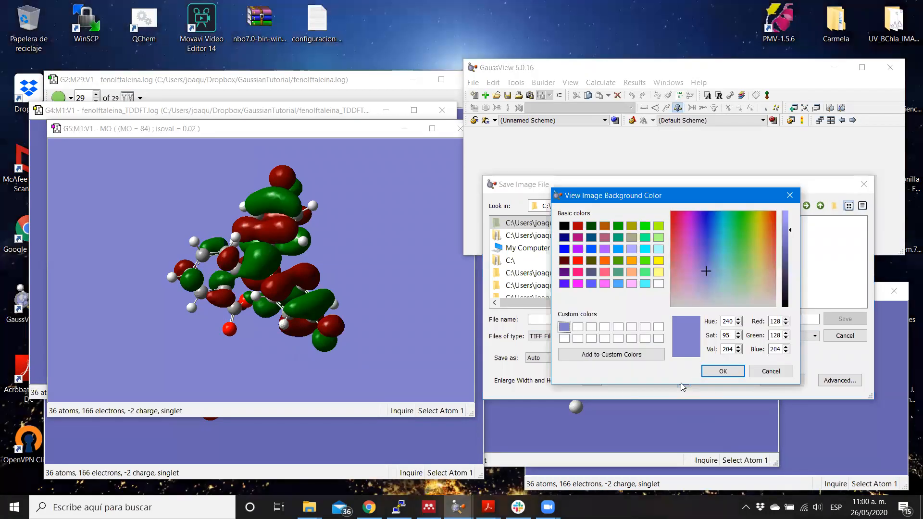
left_click(658, 285)
left_click(706, 373)
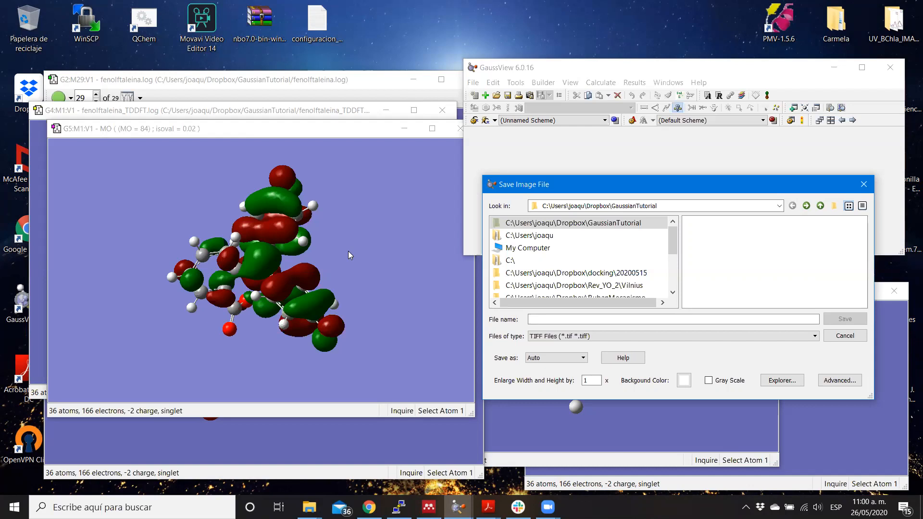
Step: Return the exported image's background to the saved blue-violet custom color and close the image export without saving
left_click(684, 380)
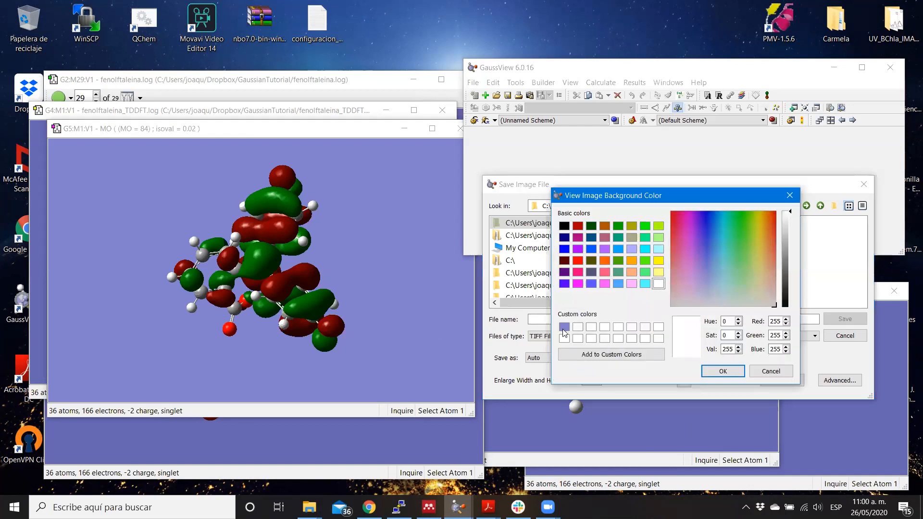
left_click(563, 329)
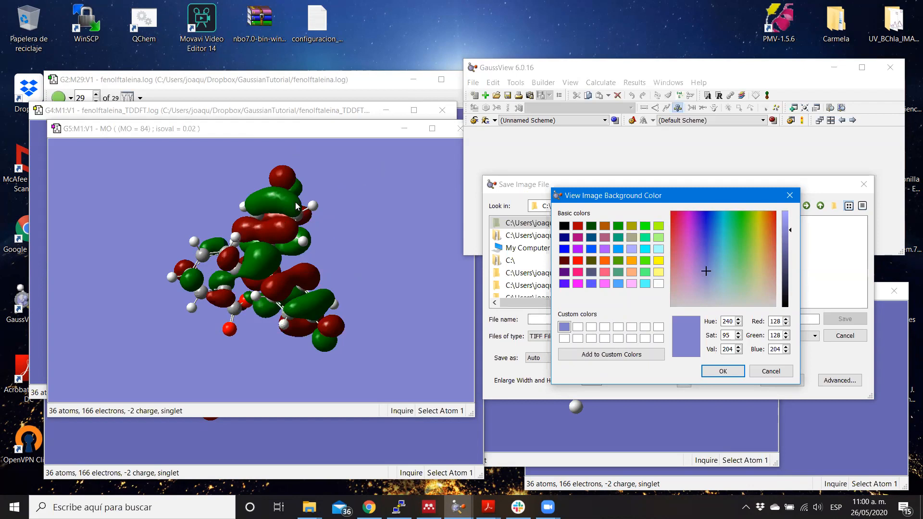
left_click(724, 372)
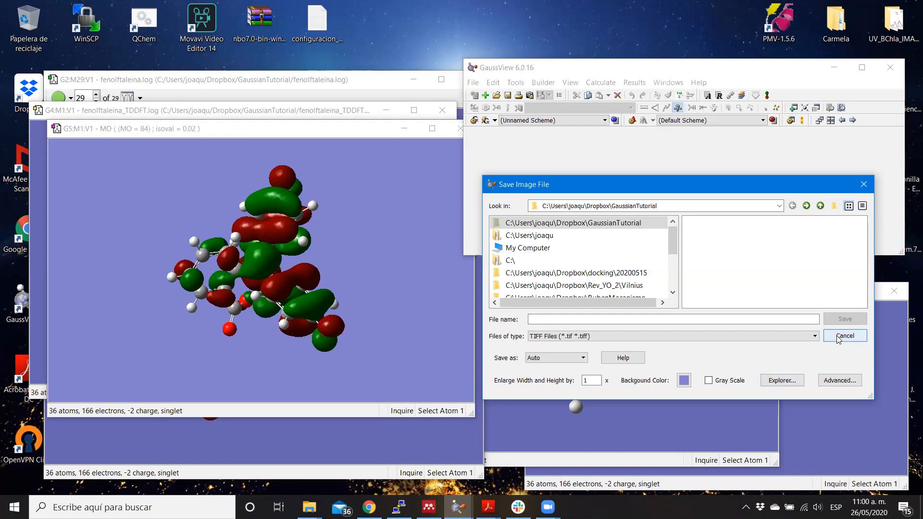
left_click(864, 186)
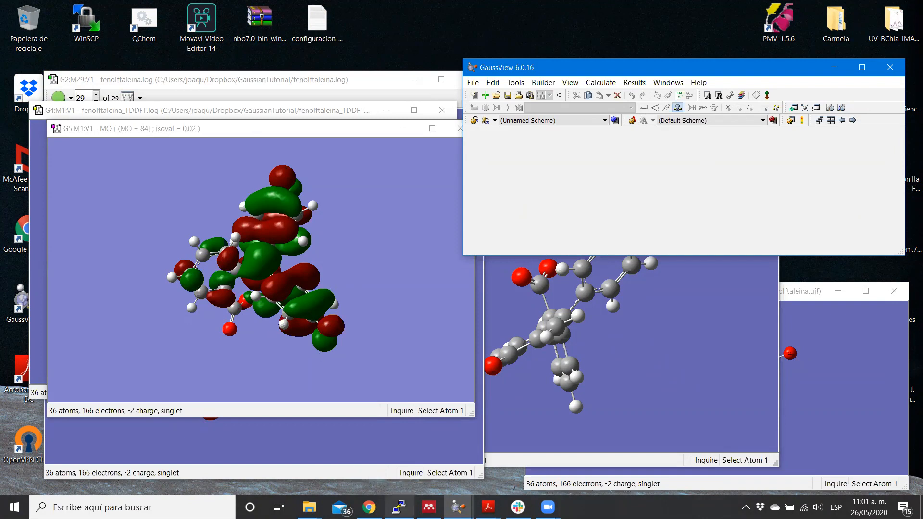
Step: Switch to the remote terminal session and quit the top process monitor
left_click(399, 508)
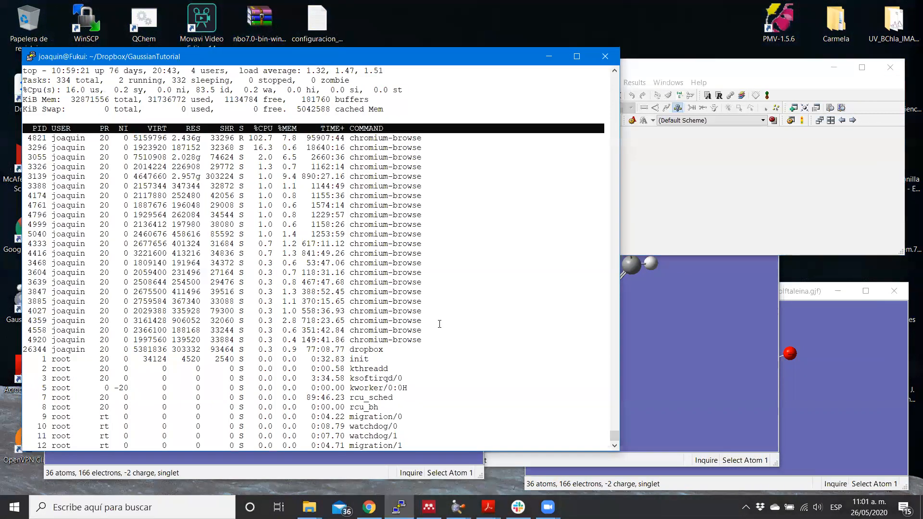
key("q")
key("Return")
Step: Recall the previous cubegen command for fenolftaleina.fchk and change its orbital argument to mo=79
key("Up")
key("Left")
key("Left")
key("Left")
key("Left")
key("Left")
key("Left")
key("Left")
key("Left")
key("Left")
key("Left")
key("Left")
key("Left")
key("Left")
key("Left")
key("Left")
key("Left")
key("Left")
key("Left")
key("Left")
key("Left")
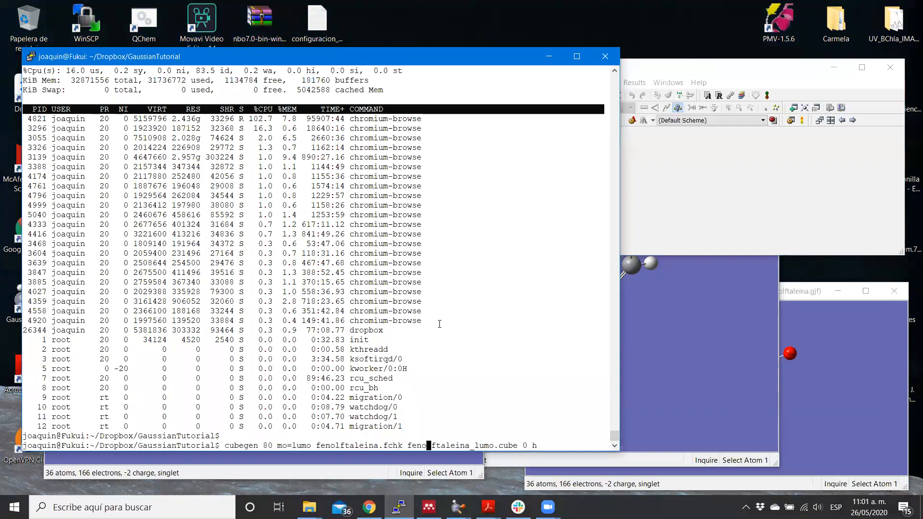
key("Left")
key("Left")
key("Left")
key("Left")
key("Left")
key("Left")
key("Left")
key("Left")
key("Left")
key("Left")
key("Right")
key("Right")
key("BackSpace")
key("BackSpace")
key("BackSpace")
key("BackSpace")
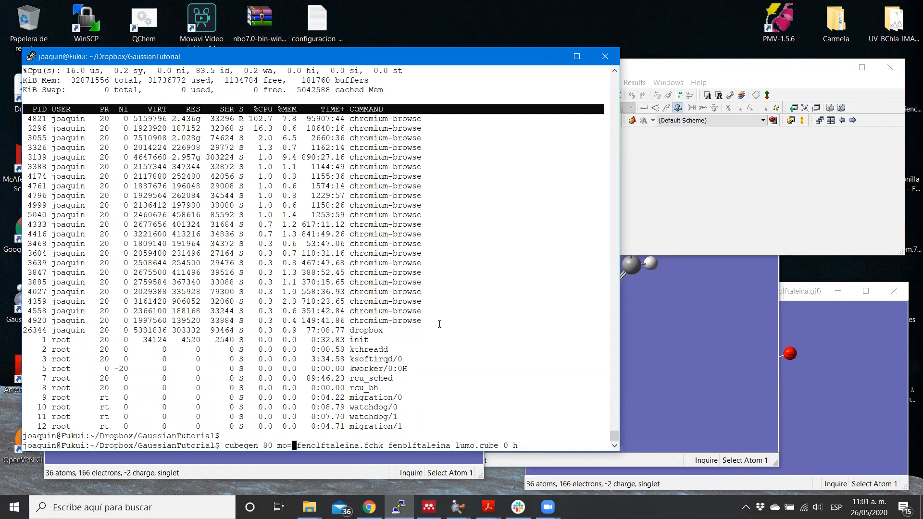
type("79")
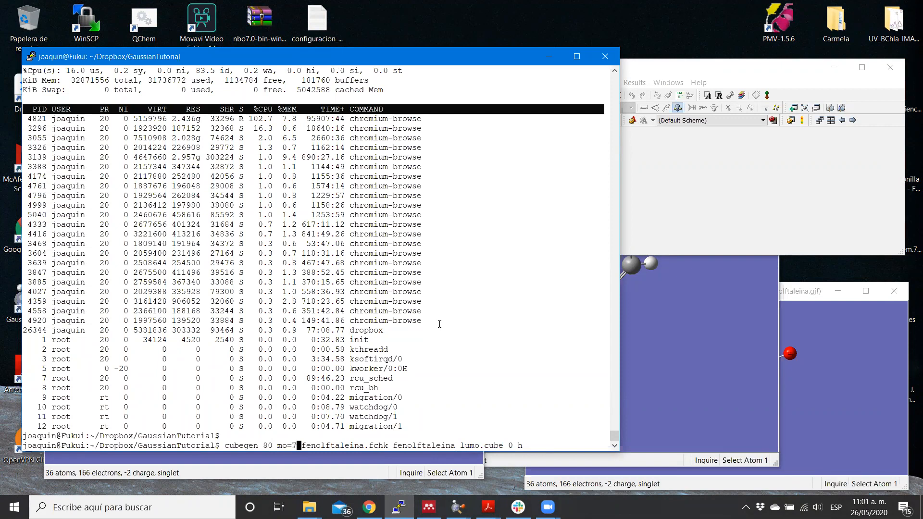
Step: Change the cubegen output file to fenolftaleina_79.cube and run the command
key("Right")
key("Right")
key("Right")
key("Right")
key("Right")
key("Right")
key("Right")
key("Right")
key("Right")
key("Right")
key("Right")
key("Right")
key("Right")
key("Right")
key("Right")
key("Right")
key("Right")
key("Right")
key("Right")
key("Right")
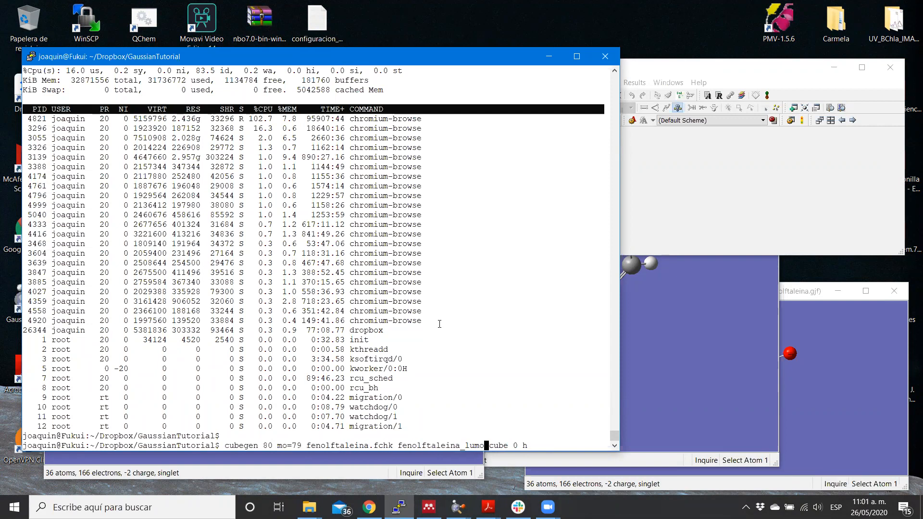
key("BackSpace")
key("BackSpace")
key("BackSpace")
key("BackSpace")
type("79")
key("Return")
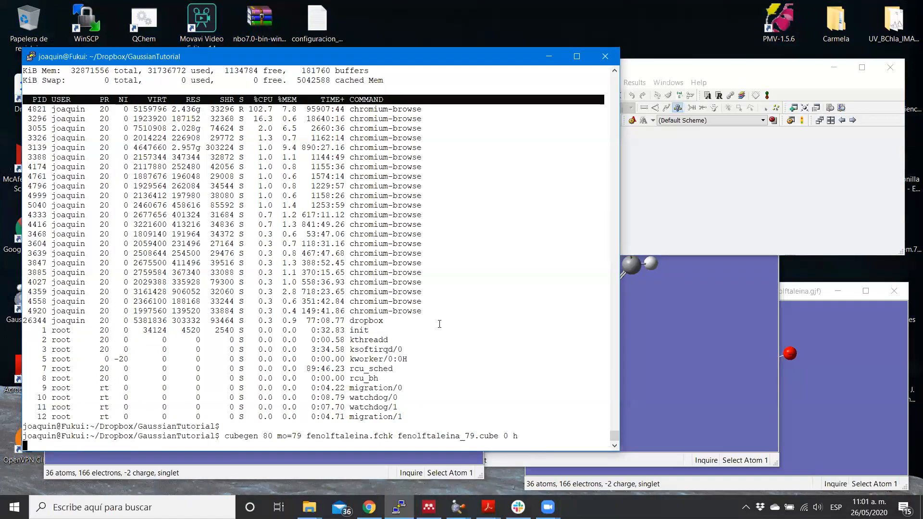
Step: Switch back to GaussView, bring the MO 84 surface window to the front, and move it clear of the desktop's edge
left_click(310, 470)
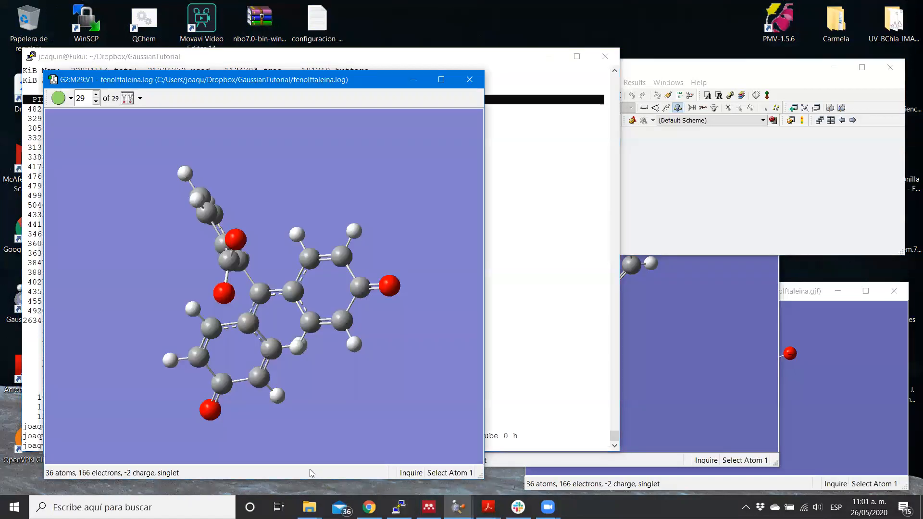
left_click(660, 187)
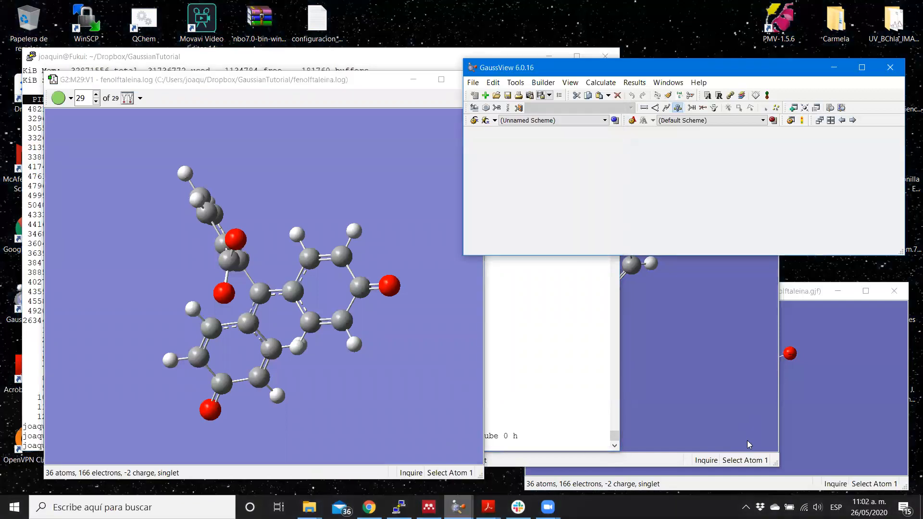
left_click(459, 507)
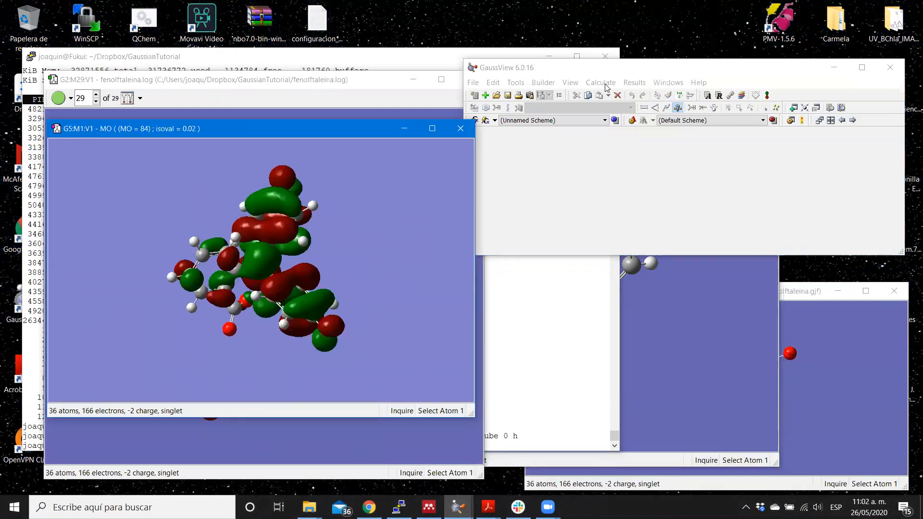
left_click(605, 84)
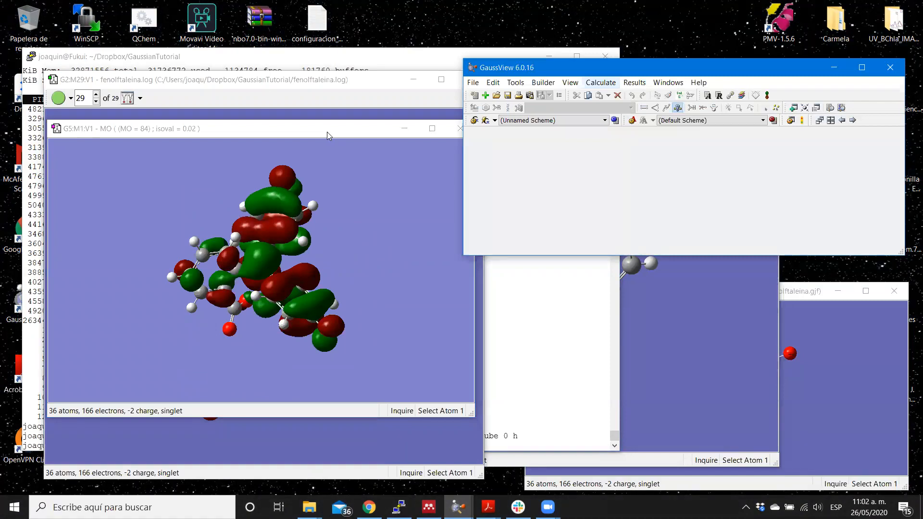
left_click_drag(327, 131, 500, 152)
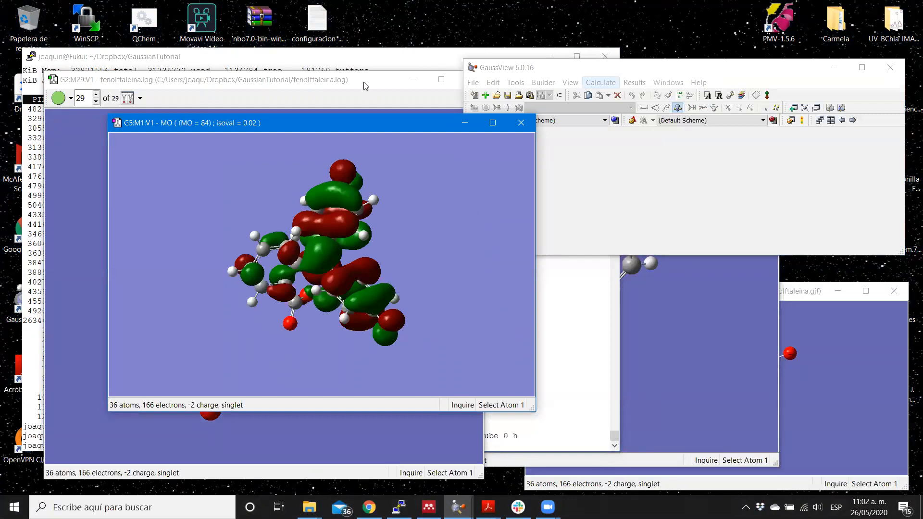
Step: Close the fenolftaleina.log, fenolftaleina_freq.log and fenolftaleina.gjf structure windows and minimize the remote terminal
left_click(377, 86)
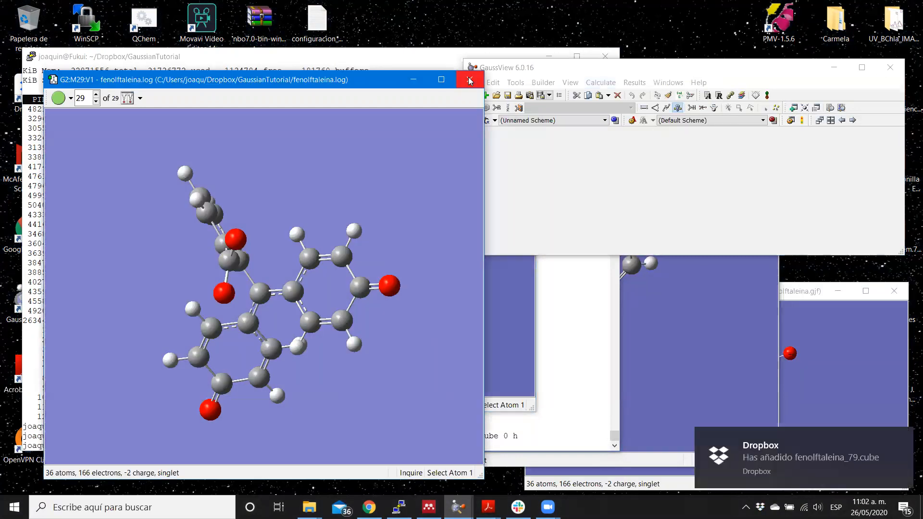
left_click(471, 81)
left_click(685, 295)
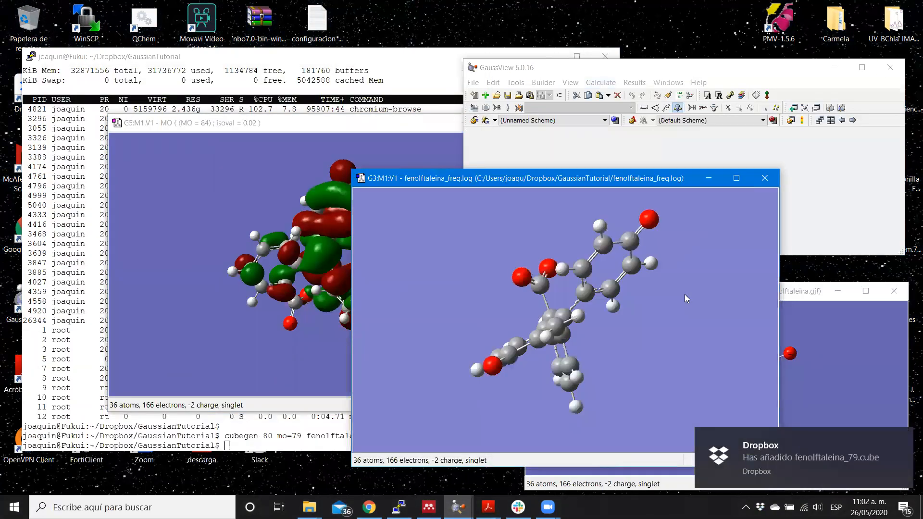
left_click(765, 179)
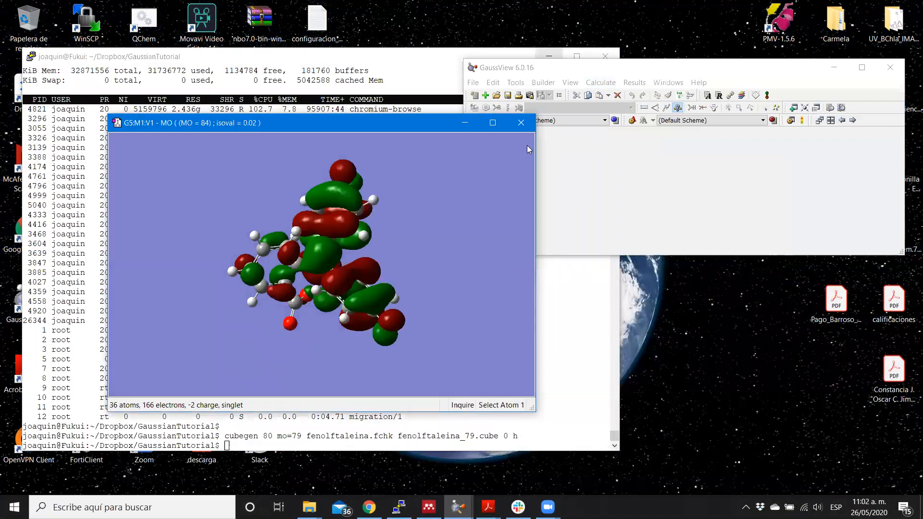
left_click(550, 55)
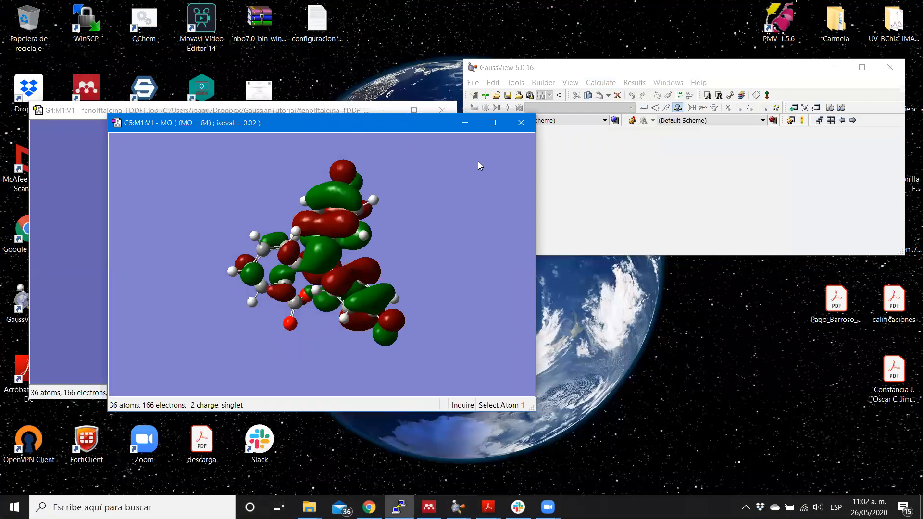
Step: Close the fenolftaleina_TDDFT.log window and move the MO 84 surface window clear of the main GaussView window
left_click_drag(431, 124, 576, 167)
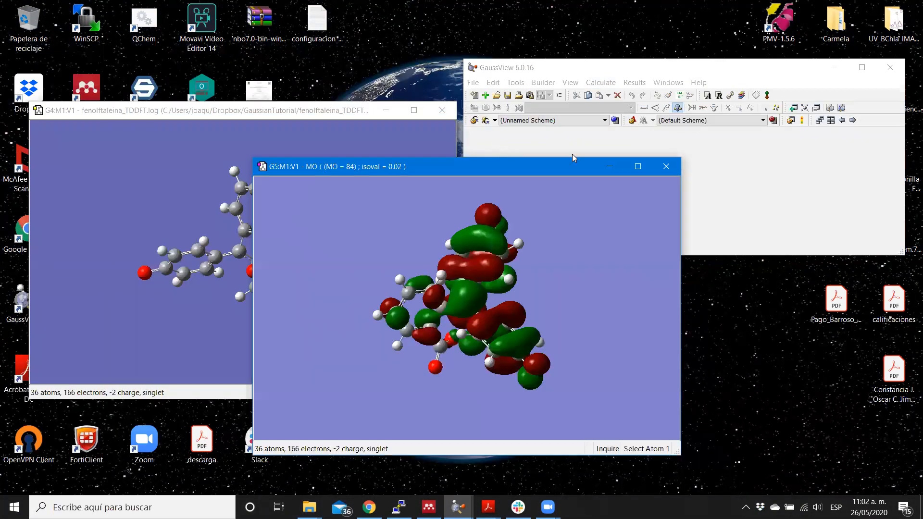
left_click(445, 114)
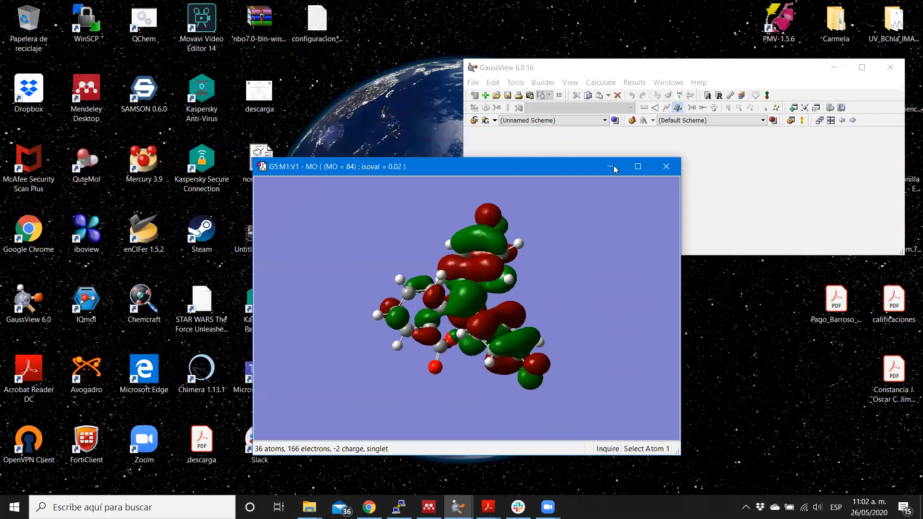
left_click(667, 167)
Step: Open Surfaces and Contours for the MO 84 window's molecule and load the fenolftaleina_79 cube file
left_click(473, 83)
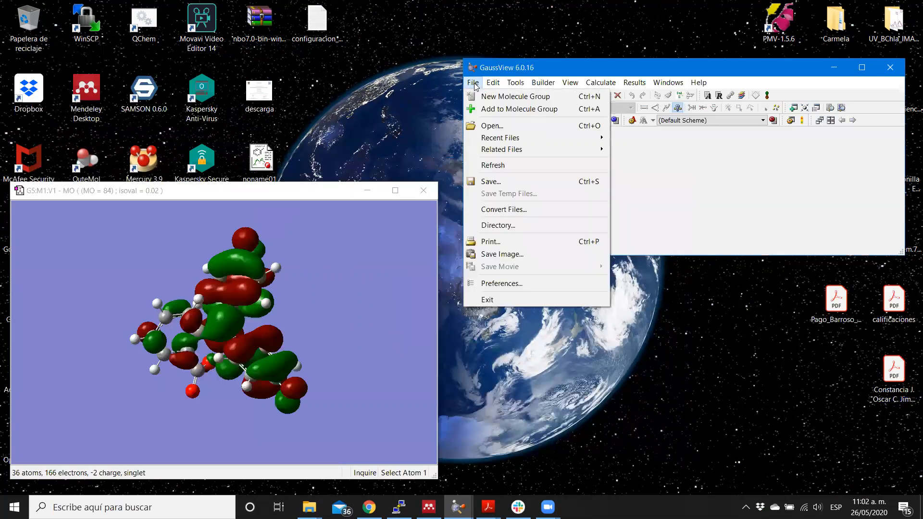
mouse_move(635, 82)
left_click(645, 152)
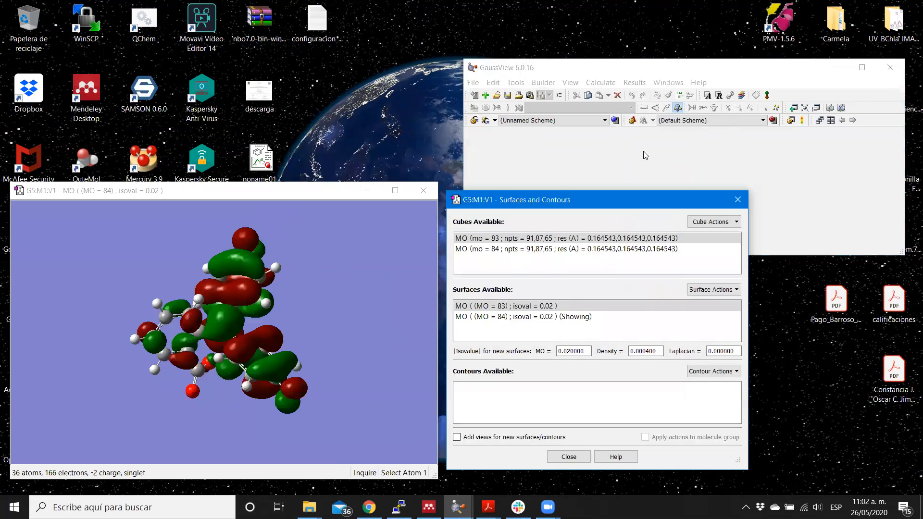
left_click(716, 225)
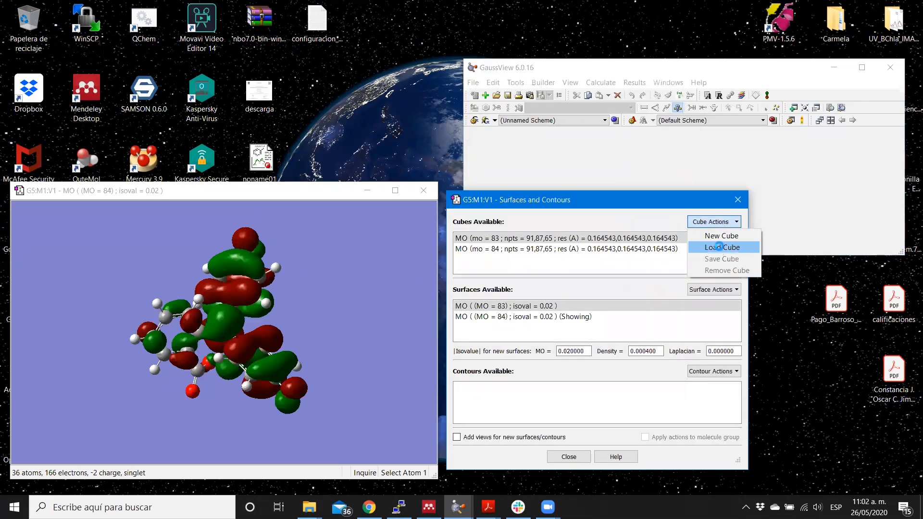
left_click(721, 248)
left_click(619, 255)
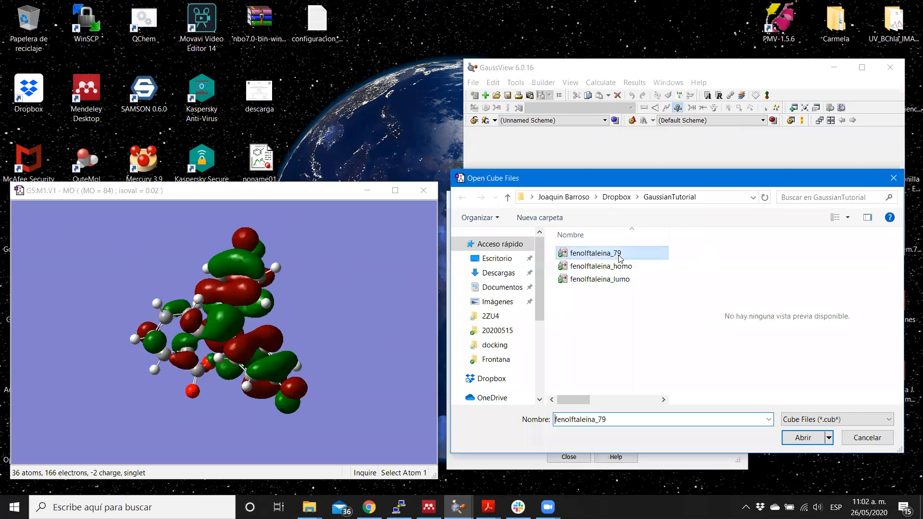
left_click(802, 438)
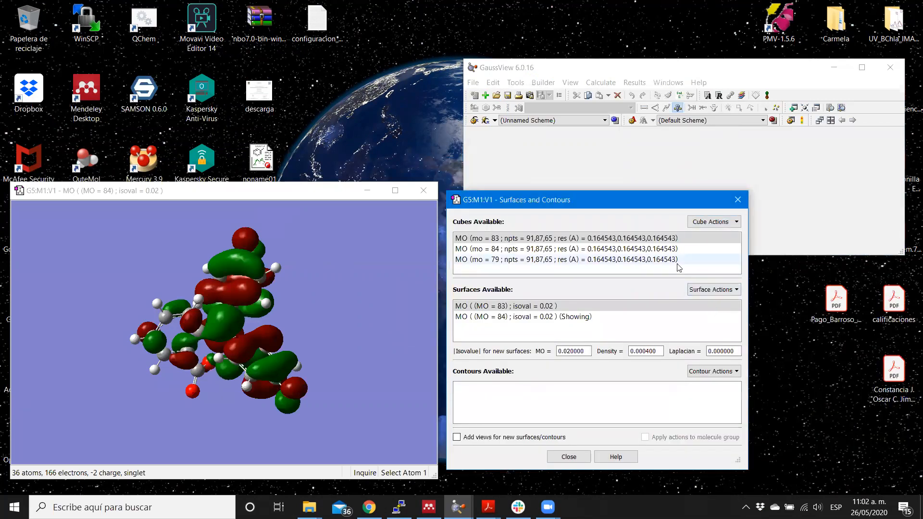
Step: Hide the MO 84 surface on the fenolftaleina.fchk molecule
left_click(601, 317)
left_click(705, 289)
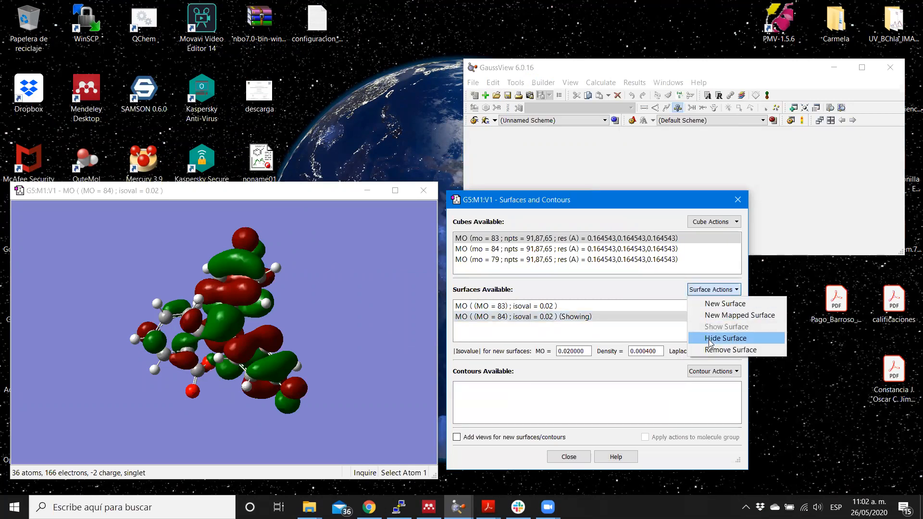
left_click(709, 338)
Step: Generate a new surface from the MO 79 cube with an isovalue of 0.02
left_click(542, 260)
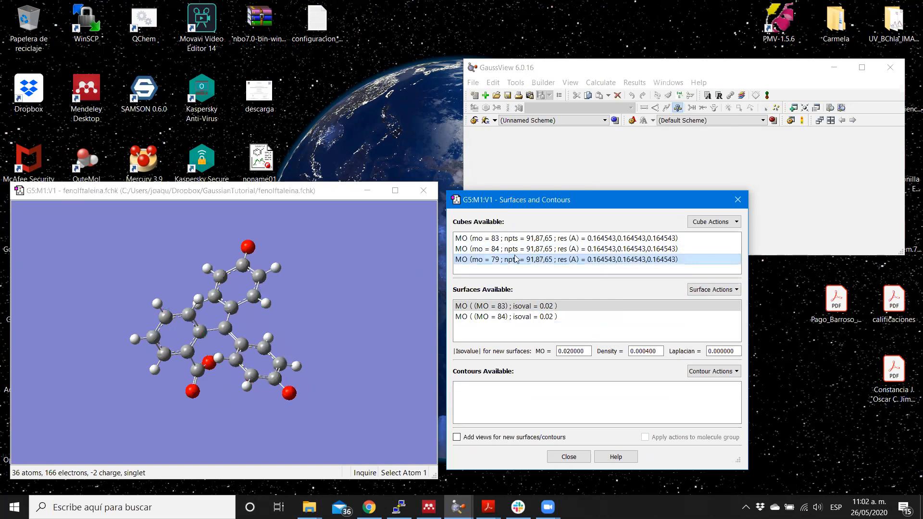
left_click(717, 292)
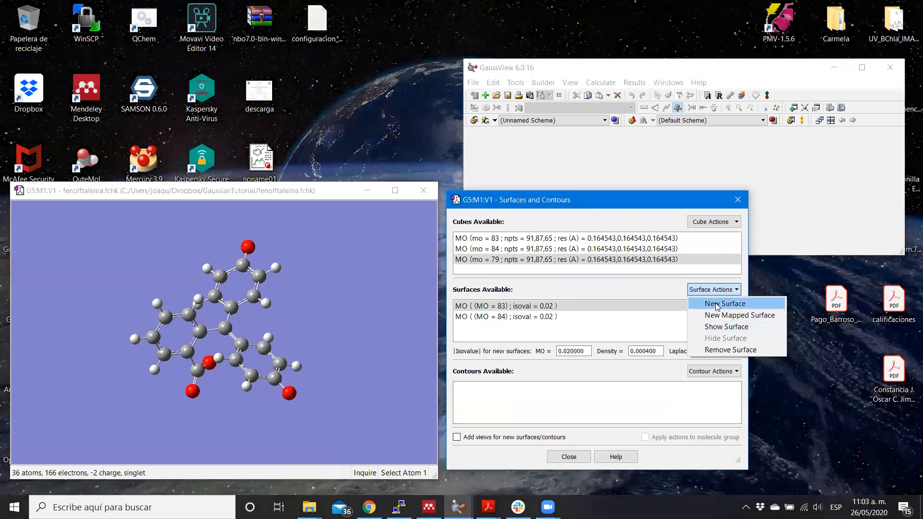
left_click(718, 304)
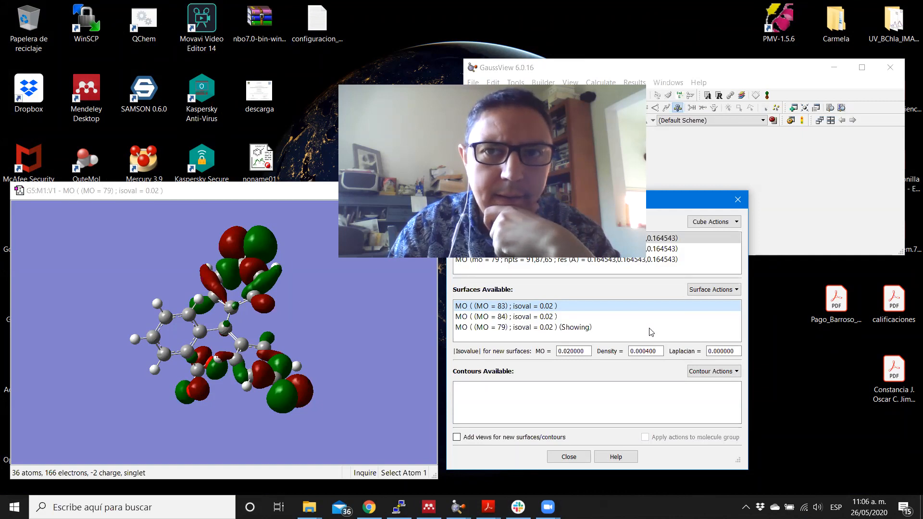
left_click(628, 32)
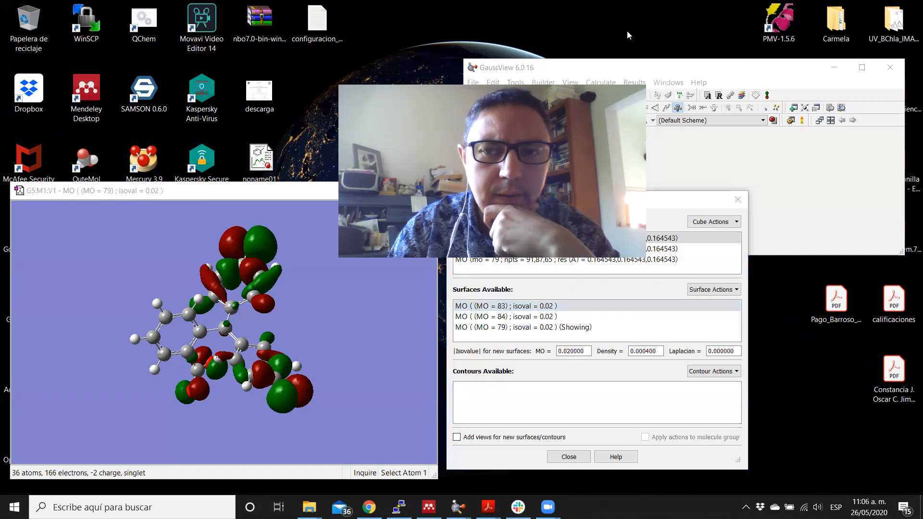